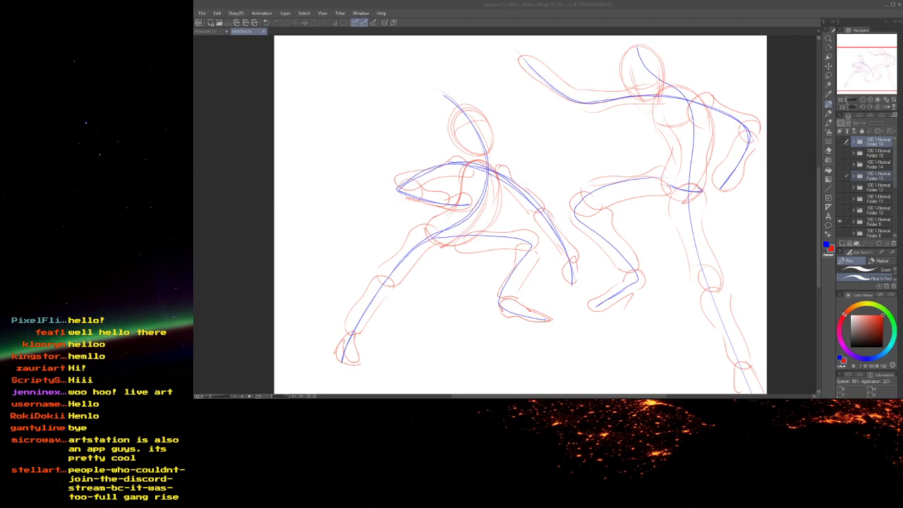
- Switch to the shared Google Photos album "Yoh 2", place it over the canvas, and open the album's first sketchbook page
{"action": "left_click_drag", "start_coordinate": [902, 162], "coordinate": [428, 58]}
{"action": "scroll", "coordinate": [498, 173], "scroll_direction": "down", "scroll_amount": 5}
{"action": "scroll", "coordinate": [498, 171], "scroll_direction": "up", "scroll_amount": 5}
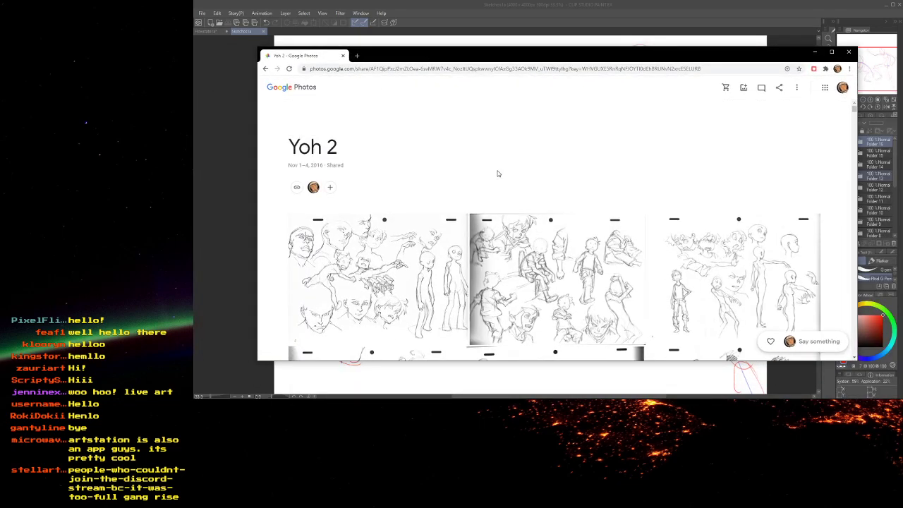
{"action": "left_click", "coordinate": [427, 215]}
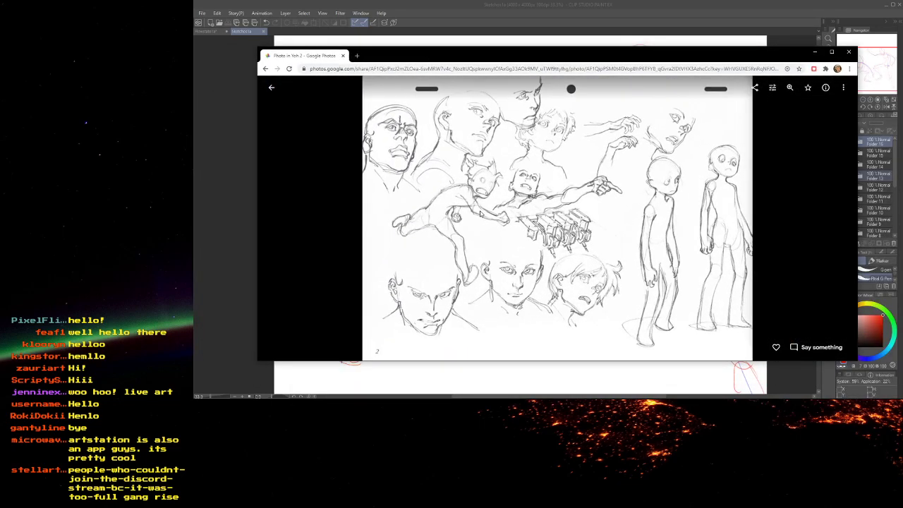
- Page forward from the album's first image to examine the figure, head and hand sketches
{"action": "key", "text": "Right"}
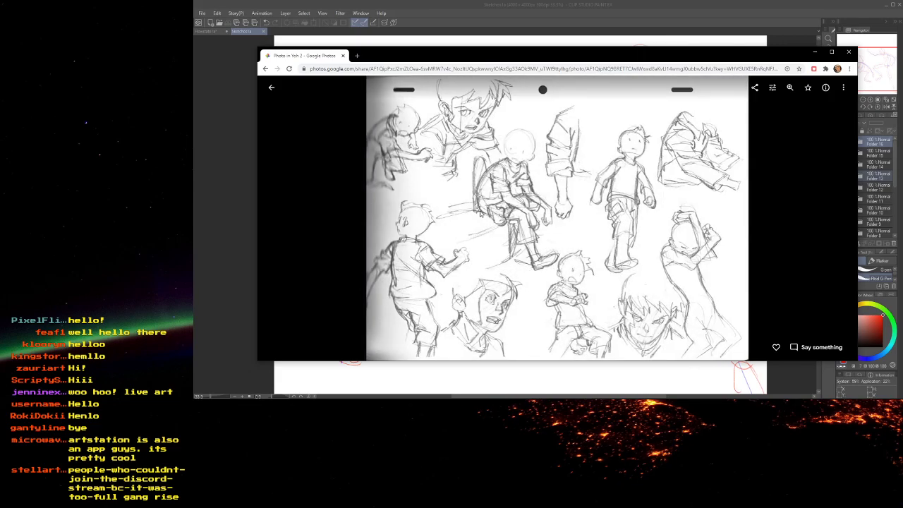
{"action": "key", "text": "Right"}
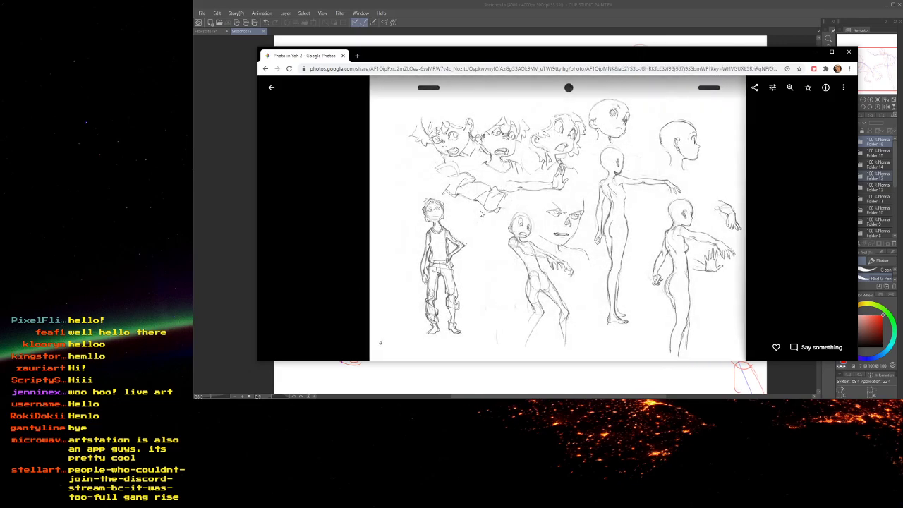
{"action": "key", "text": "Right"}
{"action": "key", "text": "Right"}
{"action": "key", "text": "Right"}
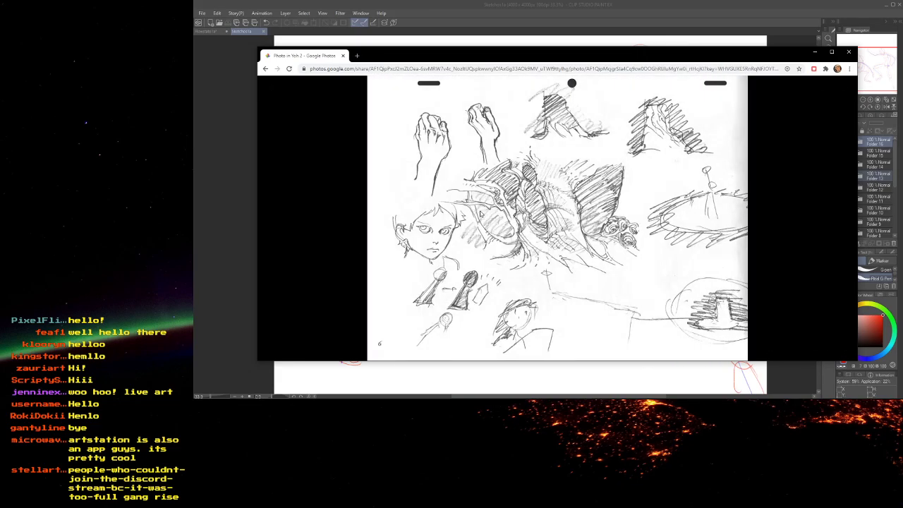
{"action": "key", "text": "Right"}
{"action": "key", "text": "Right"}
{"action": "key", "text": "Right"}
{"action": "key", "text": "Right"}
{"action": "key", "text": "Right"}
{"action": "key", "text": "Right"}
{"action": "key", "text": "Right"}
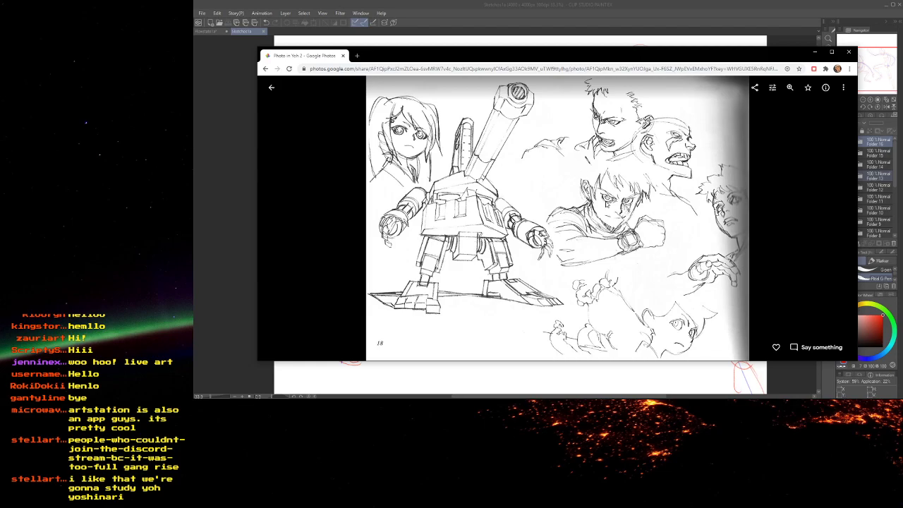
- Continue forward through the sketchbook pages to examine the anatomy, martial-arts and sword-pose studies
{"action": "key", "text": "Right"}
{"action": "key", "text": "Right"}
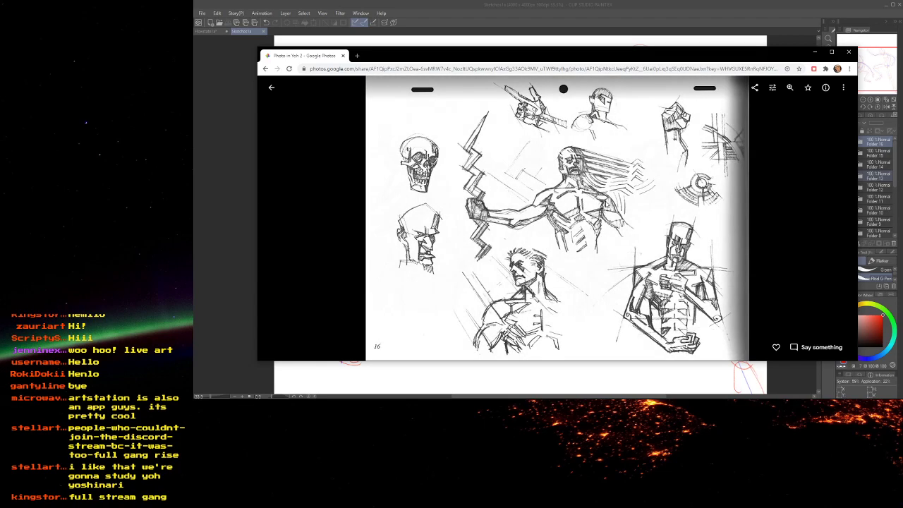
{"action": "key", "text": "Right"}
{"action": "key", "text": "Right"}
{"action": "key", "text": "Right"}
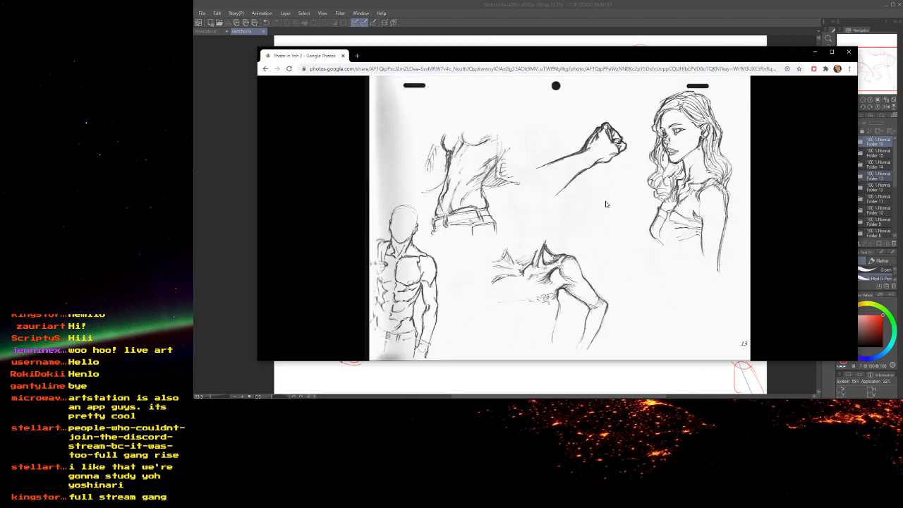
{"action": "key", "text": "Right"}
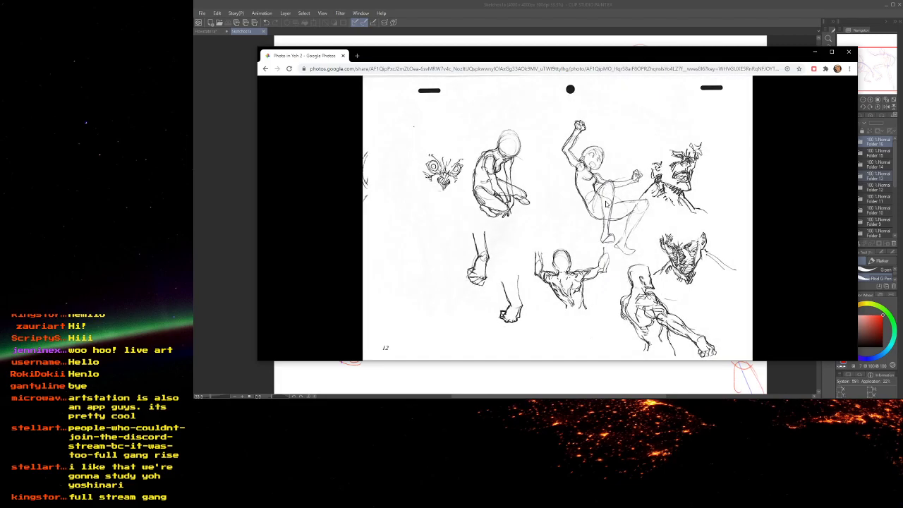
{"action": "key", "text": "Right"}
{"action": "key", "text": "Right"}
{"action": "key", "text": "Right"}
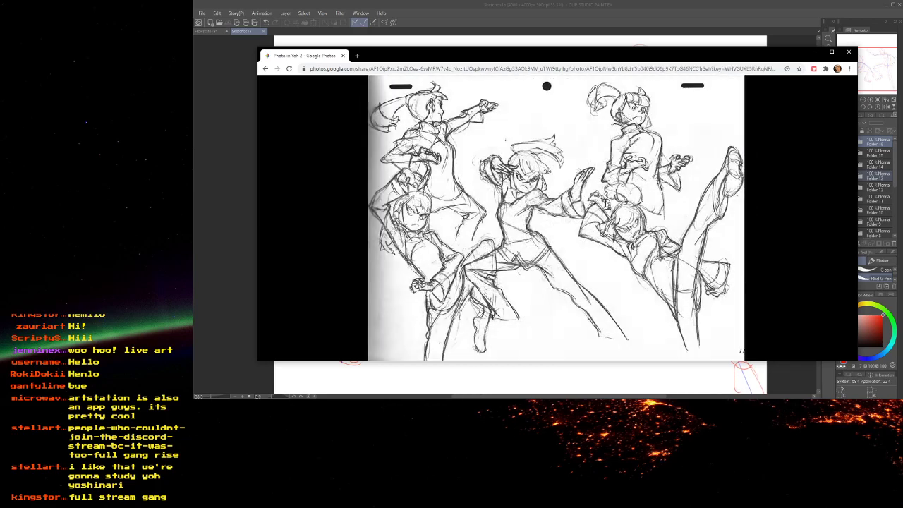
{"action": "key", "text": "Right"}
{"action": "key", "text": "Right"}
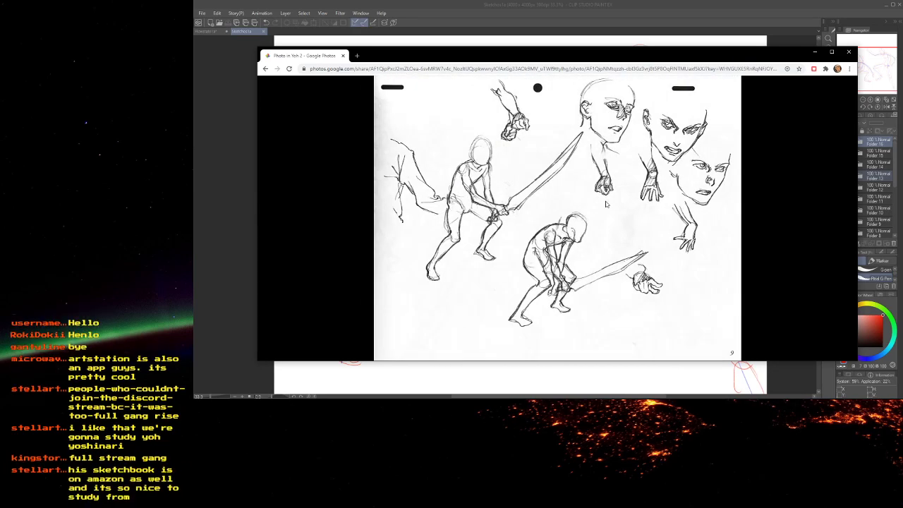
{"action": "key", "text": "Right"}
{"action": "key", "text": "Right"}
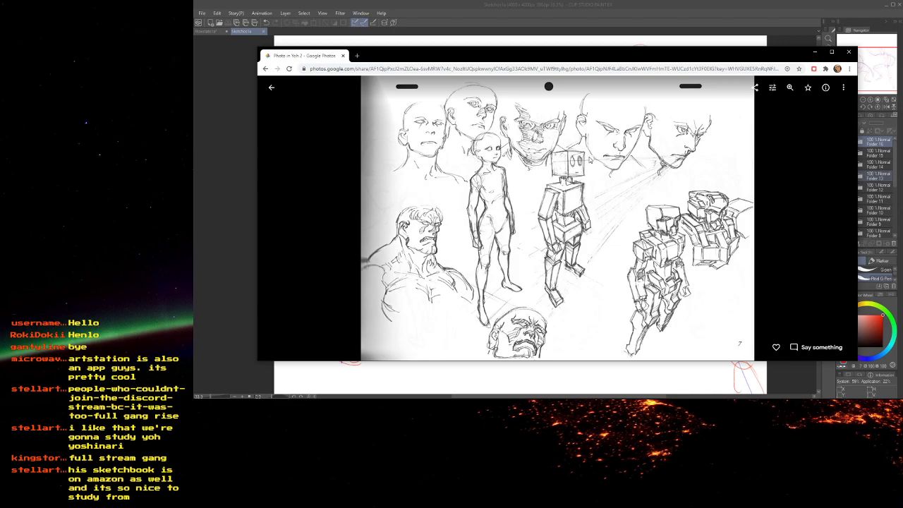
- Shift the browser window slightly and browse from the boxy robot figures to the jacket and sleeve fold studies on page 55
{"action": "left_click_drag", "start_coordinate": [585, 55], "coordinate": [594, 57]}
{"action": "key", "text": "Right"}
{"action": "key", "text": "Right"}
{"action": "key", "text": "Right"}
{"action": "key", "text": "Right"}
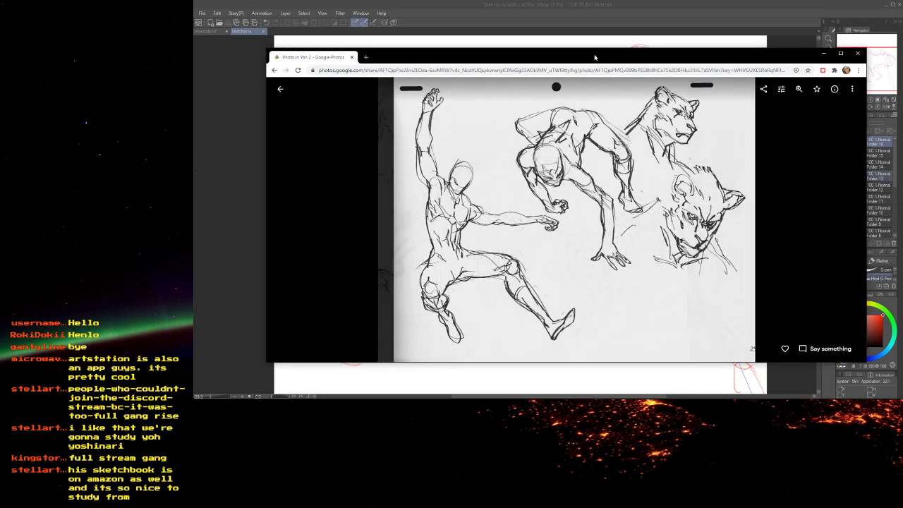
{"action": "key", "text": "Right"}
{"action": "key", "text": "Right"}
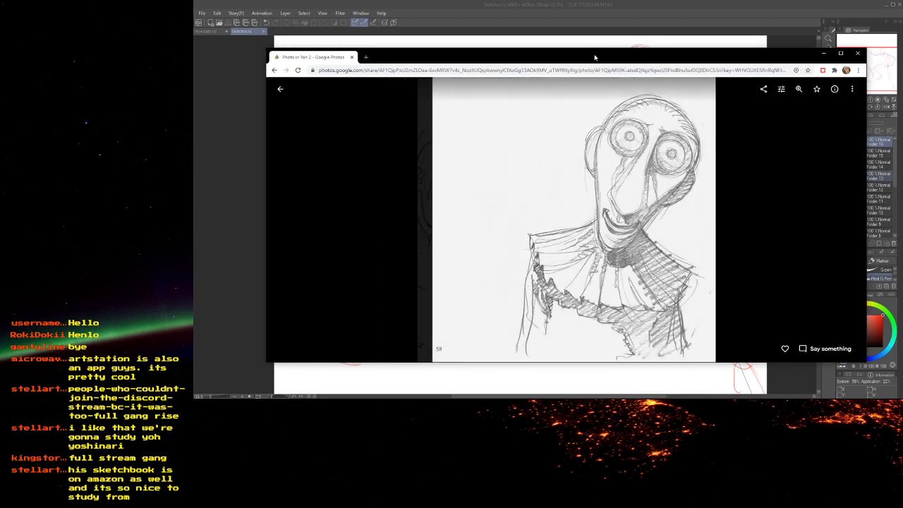
{"action": "key", "text": "Left"}
{"action": "key", "text": "Right"}
{"action": "key", "text": "Left"}
{"action": "key", "text": "Left"}
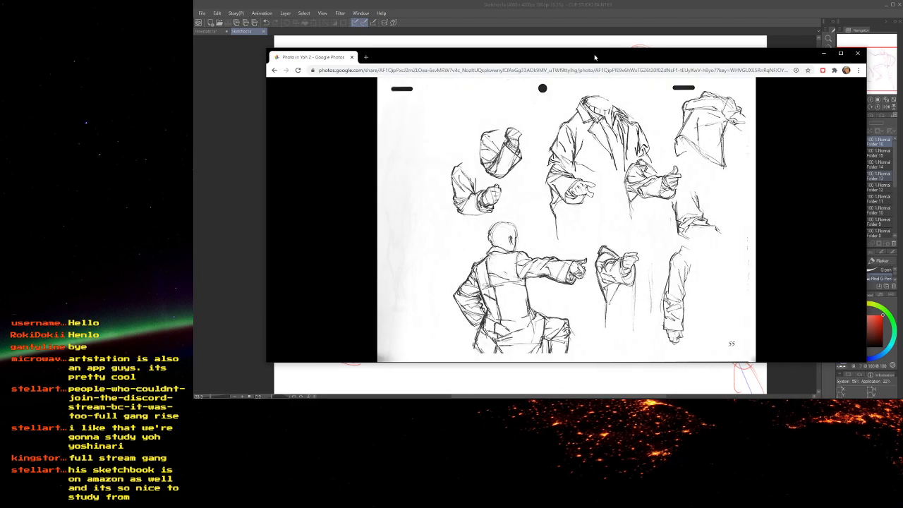
- Switch to the Photos viewer and place the red-masked turtle character sheet over the browser window
{"action": "left_click_drag", "start_coordinate": [608, 59], "coordinate": [611, 66]}
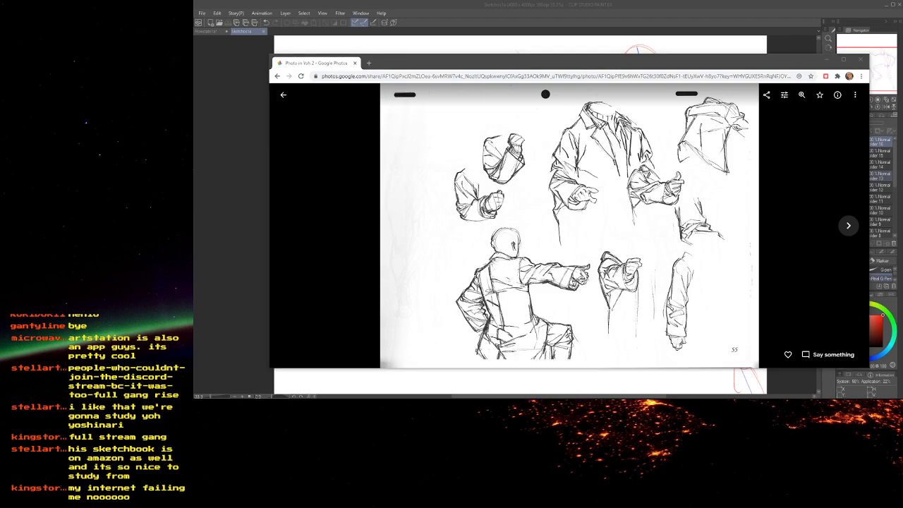
{"action": "left_click_drag", "start_coordinate": [902, 90], "coordinate": [525, 42]}
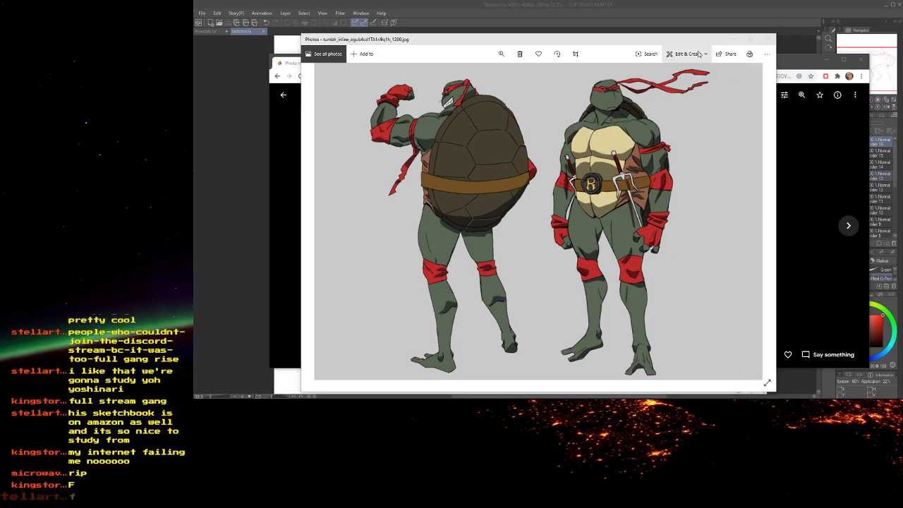
{"action": "left_click", "coordinate": [656, 41]}
{"action": "left_click_drag", "start_coordinate": [656, 40], "coordinate": [679, 39]}
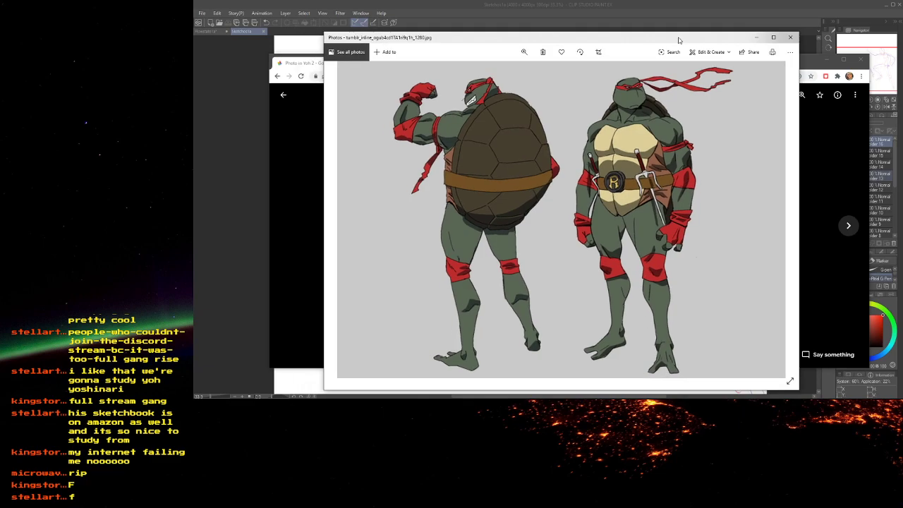
- Compare the red-masked turtle sheet with the lineup of Mikey, Leo, Donnie and Raph, and close the image viewer
{"action": "key", "text": "Left"}
{"action": "key", "text": "Right"}
{"action": "key", "text": "Right"}
{"action": "key", "text": "Left"}
{"action": "key", "text": "Left"}
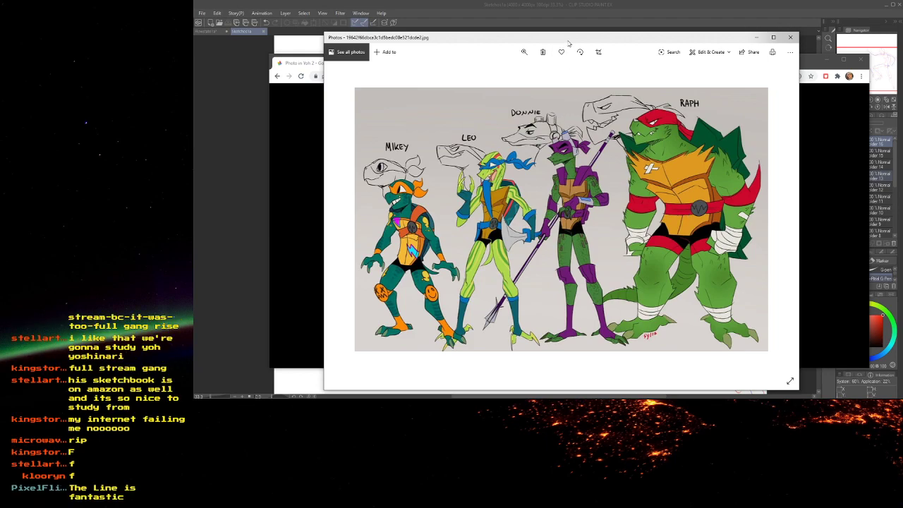
{"action": "key", "text": "Right"}
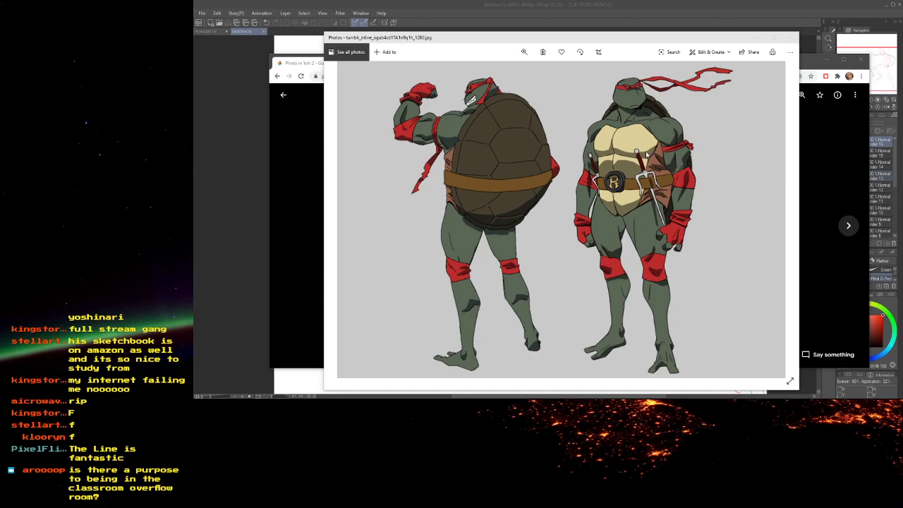
{"action": "left_click", "coordinate": [791, 37]}
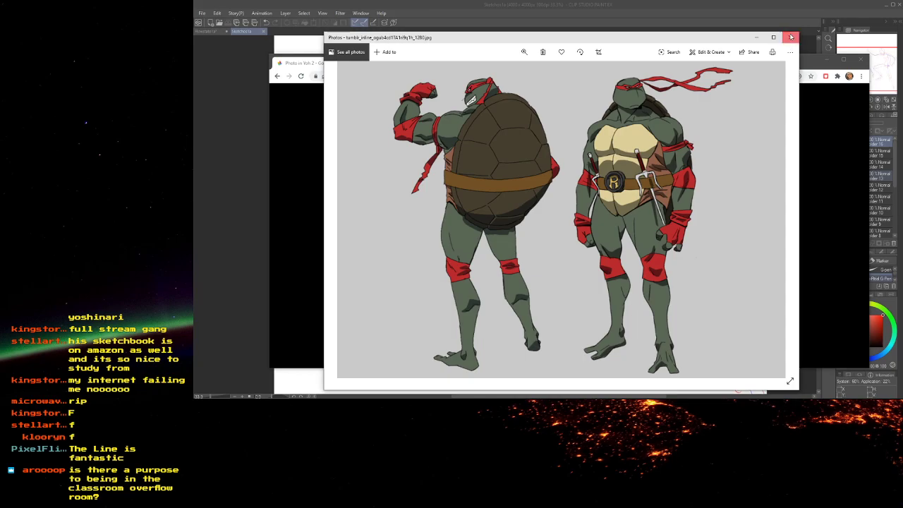
- Resume paging forward through the sketchbook album from the jacket fold studies
{"action": "left_click", "coordinate": [842, 236]}
{"action": "left_click", "coordinate": [847, 236]}
{"action": "left_click", "coordinate": [847, 236]}
{"action": "left_click", "coordinate": [848, 237]}
{"action": "left_click", "coordinate": [848, 237]}
{"action": "left_click", "coordinate": [848, 237]}
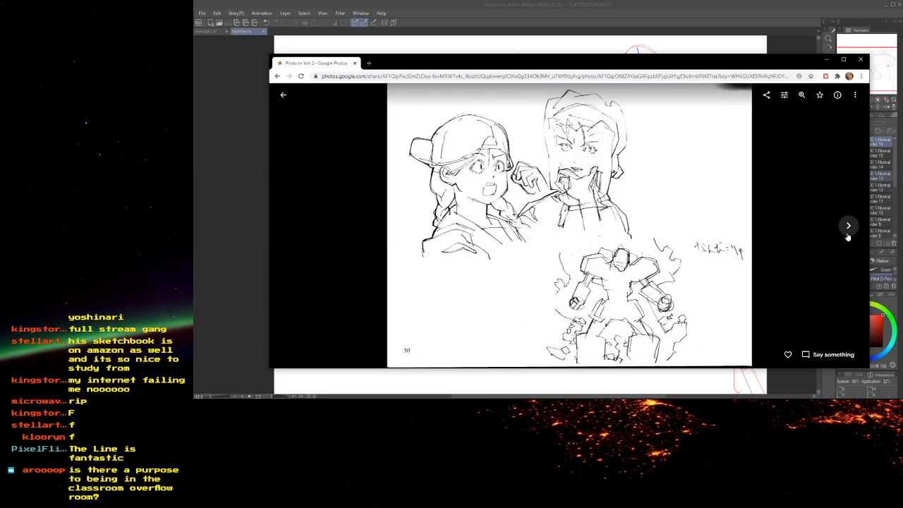
{"action": "left_click", "coordinate": [848, 237]}
{"action": "left_click", "coordinate": [848, 237]}
{"action": "left_click", "coordinate": [848, 237]}
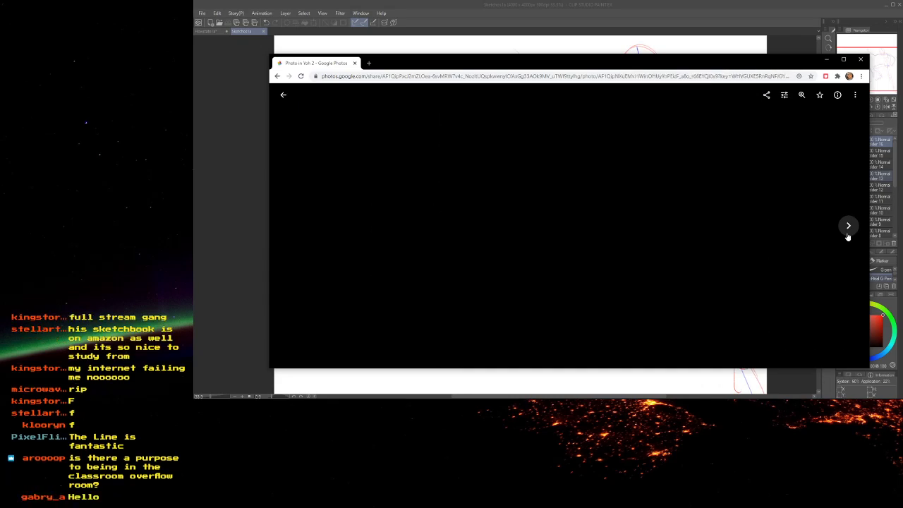
- Return to the album overview, find the staff-wielding action poses, and open sketchbook page 26
{"action": "left_click", "coordinate": [282, 96]}
{"action": "scroll", "coordinate": [577, 221], "scroll_direction": "down", "scroll_amount": 10}
{"action": "scroll", "coordinate": [577, 222], "scroll_direction": "down", "scroll_amount": 5}
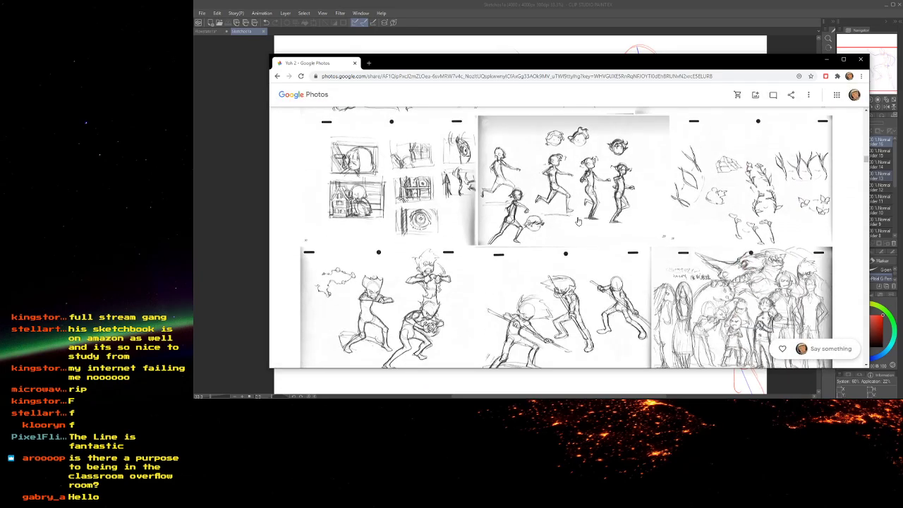
{"action": "scroll", "coordinate": [495, 219], "scroll_direction": "up", "scroll_amount": 1}
{"action": "scroll", "coordinate": [495, 219], "scroll_direction": "up", "scroll_amount": 1}
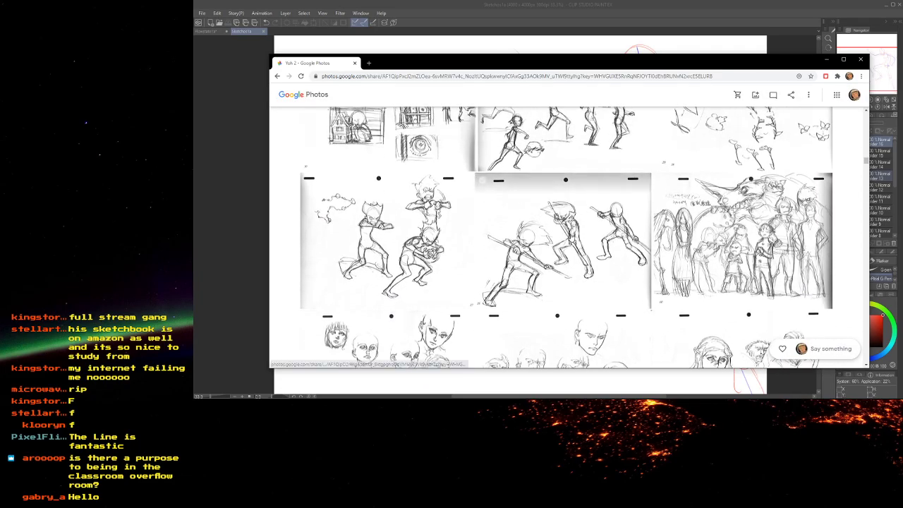
{"action": "left_click", "coordinate": [495, 219]}
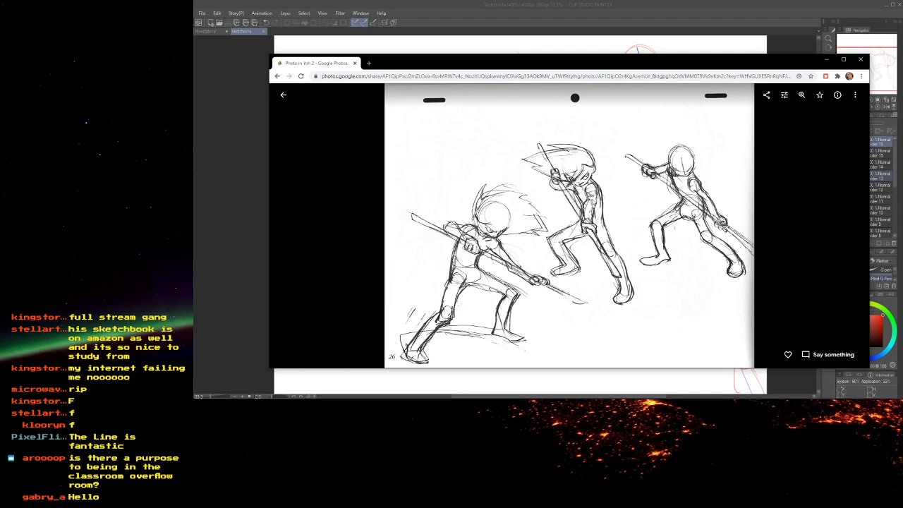
- Compare the staff poses on page 26 with the crouching action poses on page 27 and browse the neighbouring pages
{"action": "key", "text": "Right"}
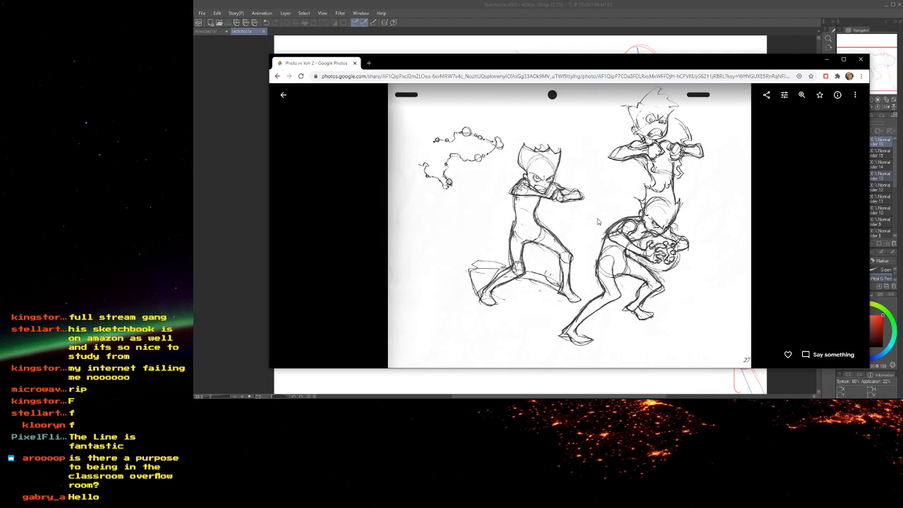
{"action": "key", "text": "Left"}
{"action": "key", "text": "Right"}
{"action": "key", "text": "Left"}
{"action": "key", "text": "Right"}
{"action": "key", "text": "Right"}
{"action": "key", "text": "Right"}
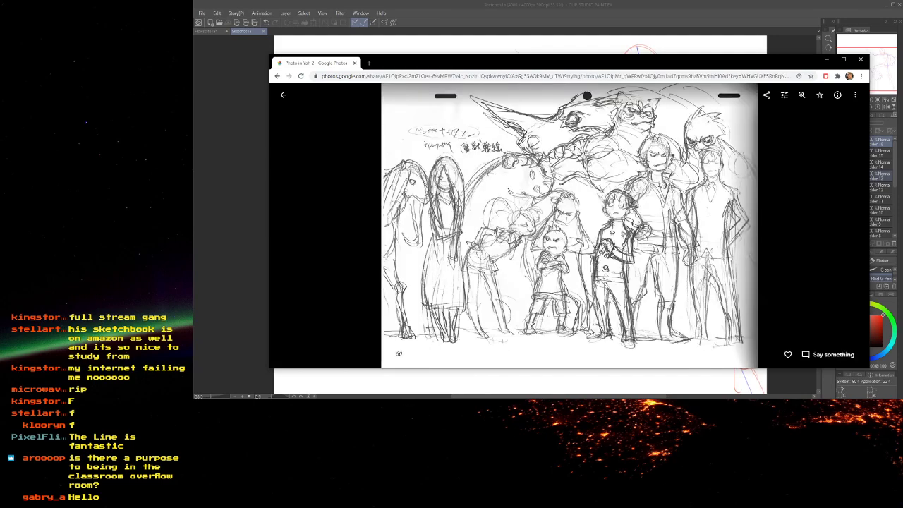
- Examine the character group drawing on page 60 and the head and face studies on the pages around it
{"action": "key", "text": "Right"}
{"action": "key", "text": "Left"}
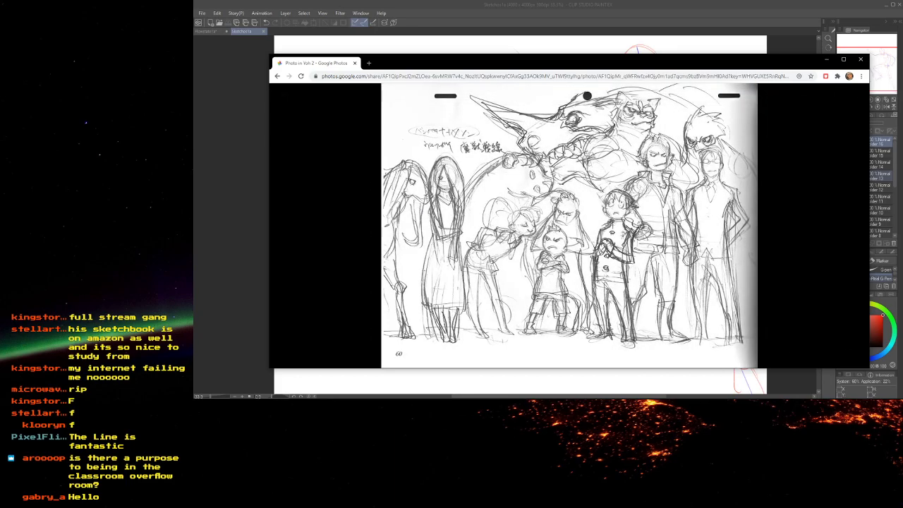
{"action": "key", "text": "Right"}
{"action": "key", "text": "Right"}
{"action": "key", "text": "Right"}
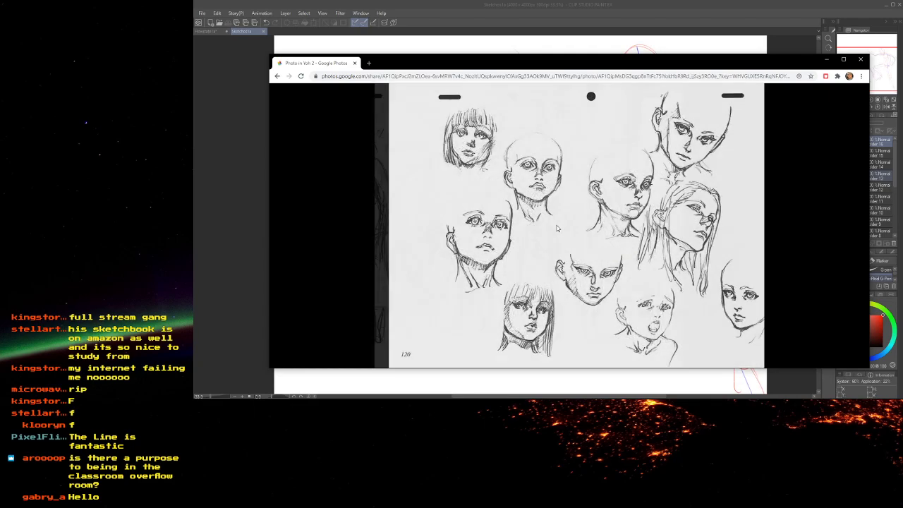
{"action": "key", "text": "Left"}
{"action": "key", "text": "Left"}
{"action": "key", "text": "Right"}
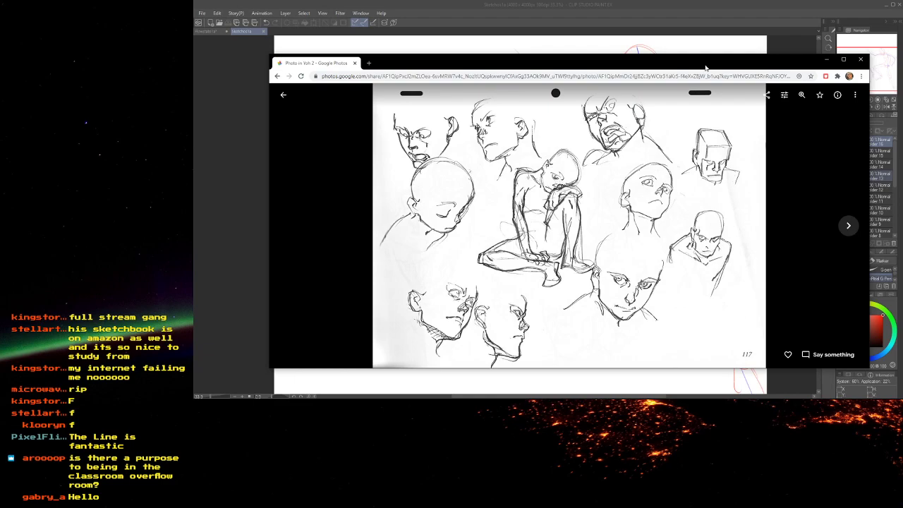
- Page backward from the head studies on page 117 to examine the expressive faces and cartoon poses around page 111
{"action": "key", "text": "Left"}
{"action": "key", "text": "Left"}
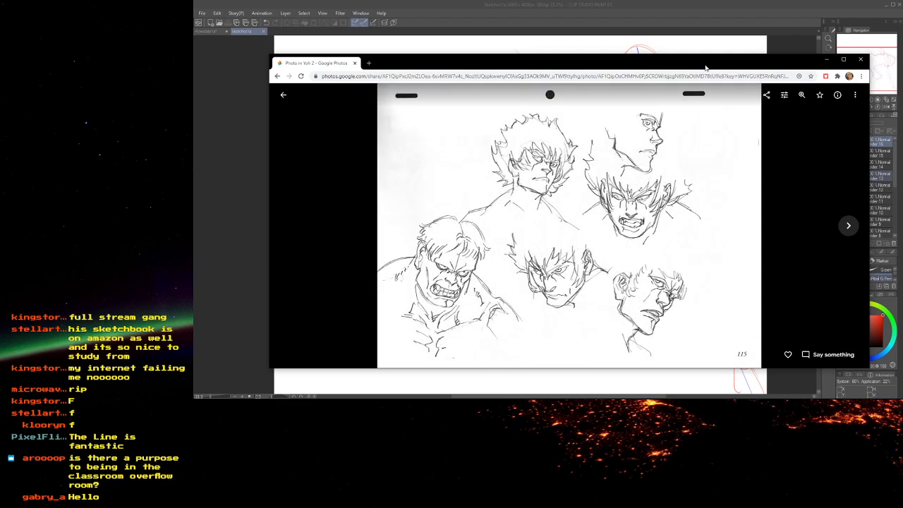
{"action": "key", "text": "Left"}
{"action": "key", "text": "Left"}
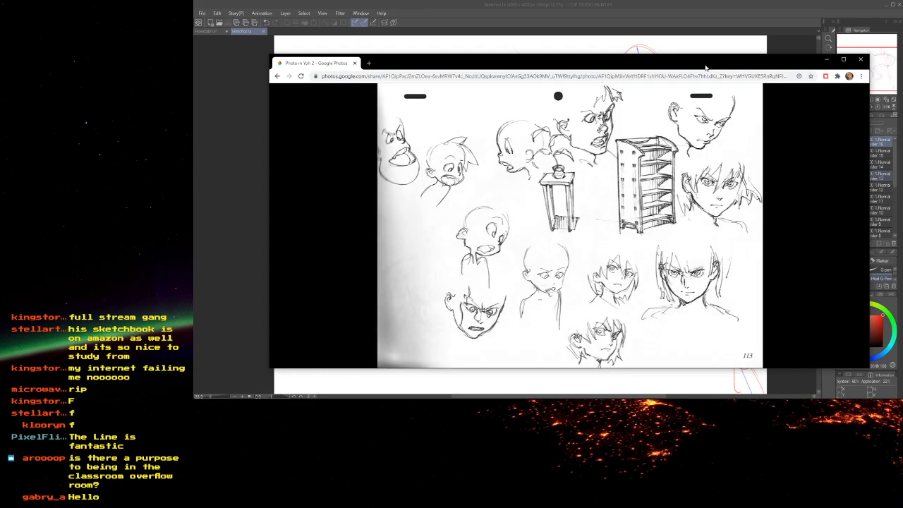
{"action": "key", "text": "Left"}
{"action": "key", "text": "Left"}
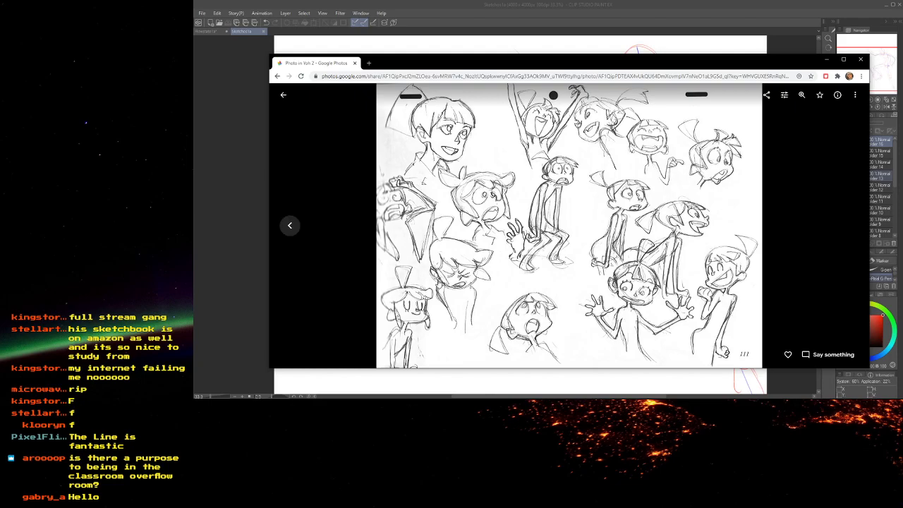
{"action": "key", "text": "Right"}
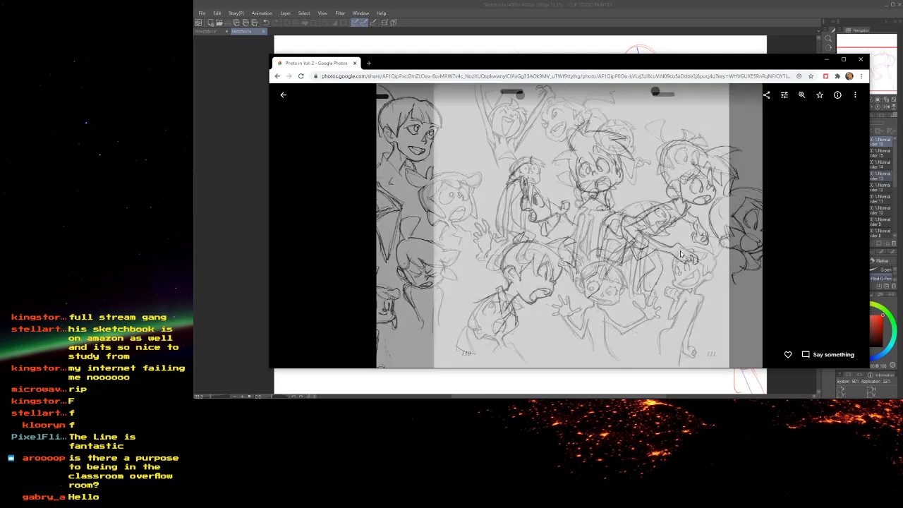
- Page onward from the cartoon expressions on page 111 to examine the drawing of the bear-hooded child beside the sitting dog
{"action": "key", "text": "Left"}
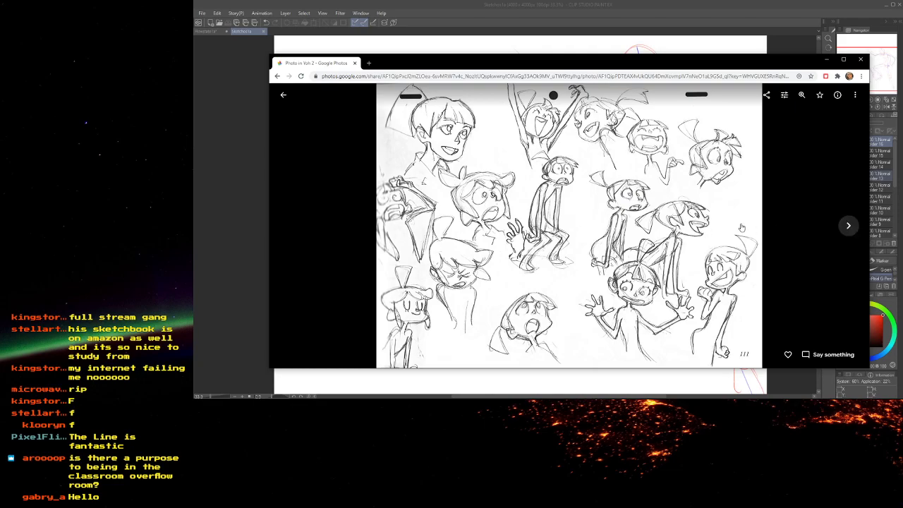
{"action": "left_click", "coordinate": [848, 223]}
{"action": "left_click", "coordinate": [849, 223]}
{"action": "left_click", "coordinate": [848, 223]}
{"action": "left_click", "coordinate": [848, 223]}
{"action": "left_click", "coordinate": [848, 223]}
{"action": "left_click", "coordinate": [849, 223]}
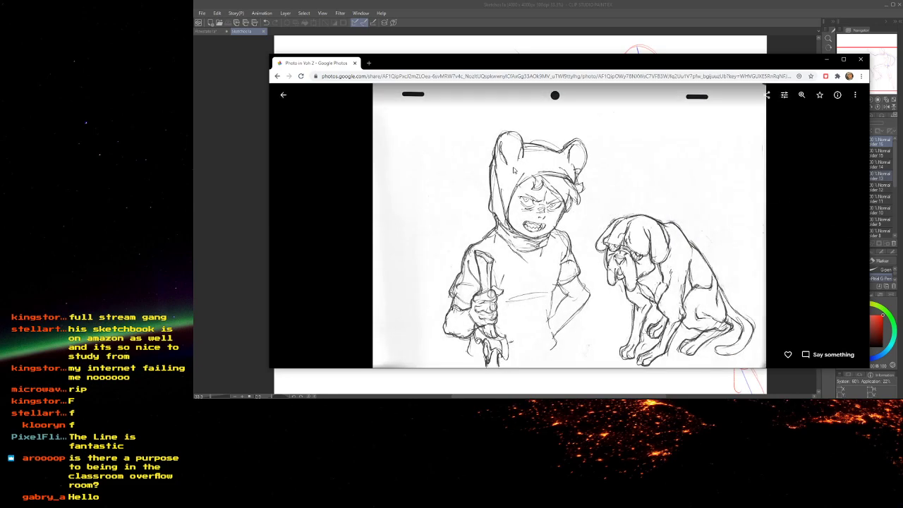
- Return to the album overview, find the boy in a jacket surrounded by head studies, and open sketchbook page 62
{"action": "left_click", "coordinate": [283, 94]}
{"action": "scroll", "coordinate": [565, 237], "scroll_direction": "down", "scroll_amount": 10}
{"action": "scroll", "coordinate": [585, 243], "scroll_direction": "down", "scroll_amount": 10}
{"action": "scroll", "coordinate": [586, 244], "scroll_direction": "down", "scroll_amount": 6}
{"action": "scroll", "coordinate": [585, 243], "scroll_direction": "down", "scroll_amount": 3}
{"action": "scroll", "coordinate": [585, 244], "scroll_direction": "down", "scroll_amount": 5}
{"action": "scroll", "coordinate": [585, 243], "scroll_direction": "down", "scroll_amount": 5}
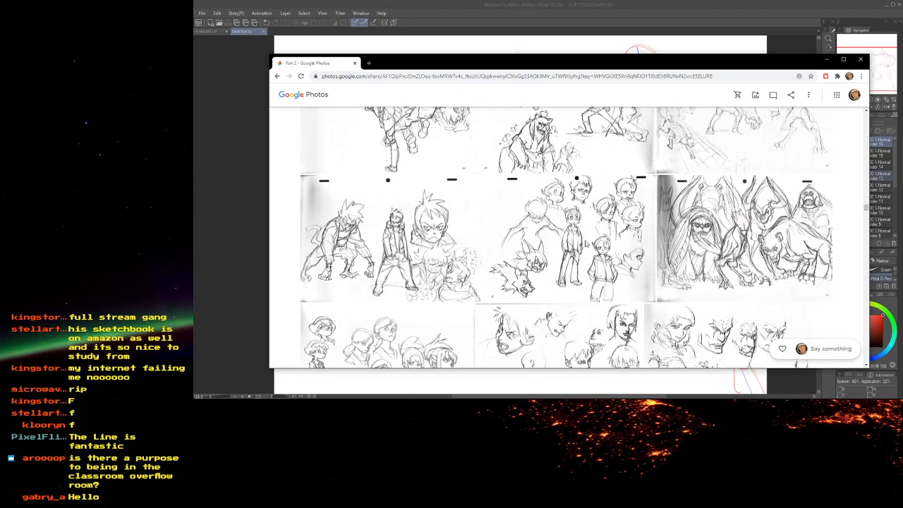
{"action": "scroll", "coordinate": [585, 244], "scroll_direction": "down", "scroll_amount": 2}
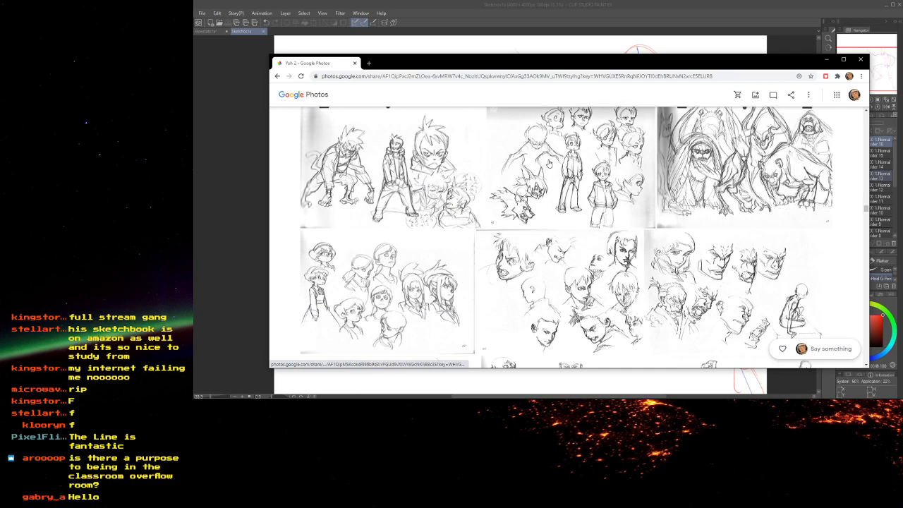
{"action": "left_click", "coordinate": [584, 182]}
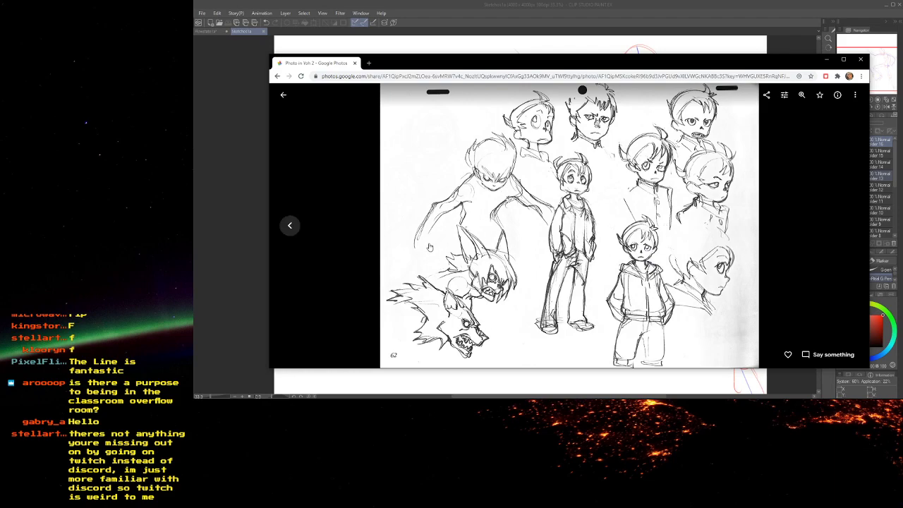
- Go back to the album overview, look through the pages of head studies, and open the stern male faces on page 144
{"action": "left_click", "coordinate": [284, 96]}
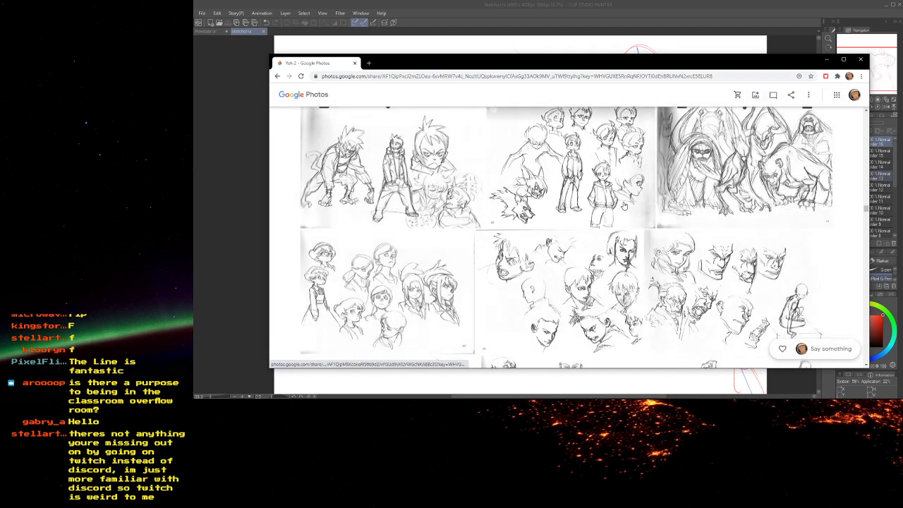
{"action": "scroll", "coordinate": [523, 223], "scroll_direction": "up", "scroll_amount": 3}
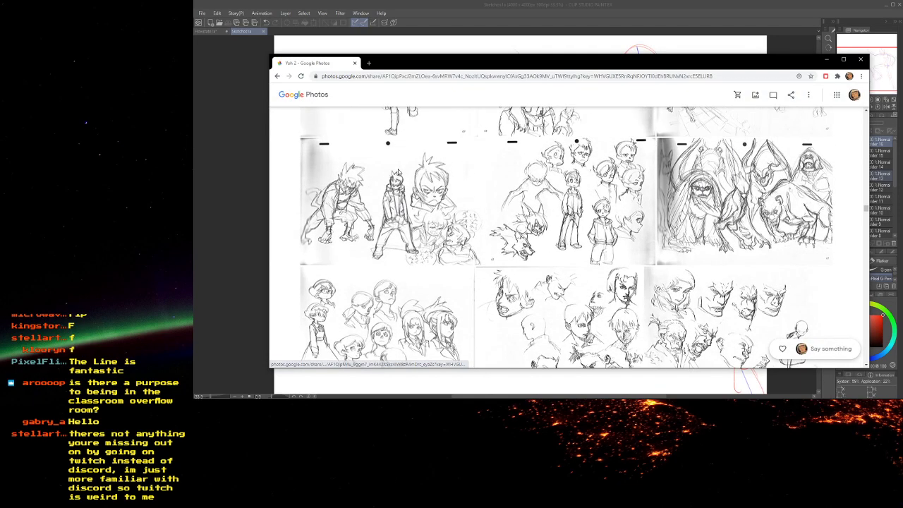
{"action": "scroll", "coordinate": [548, 223], "scroll_direction": "down", "scroll_amount": 5}
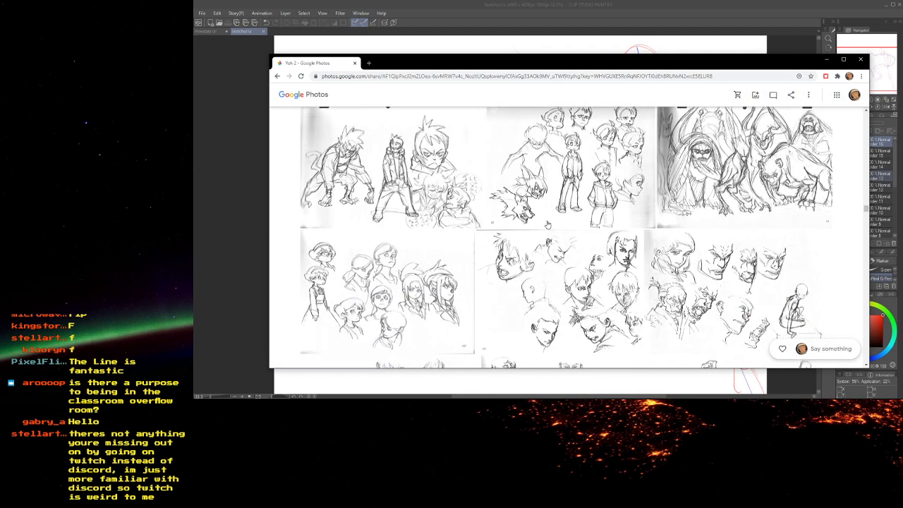
{"action": "scroll", "coordinate": [548, 224], "scroll_direction": "down", "scroll_amount": 5}
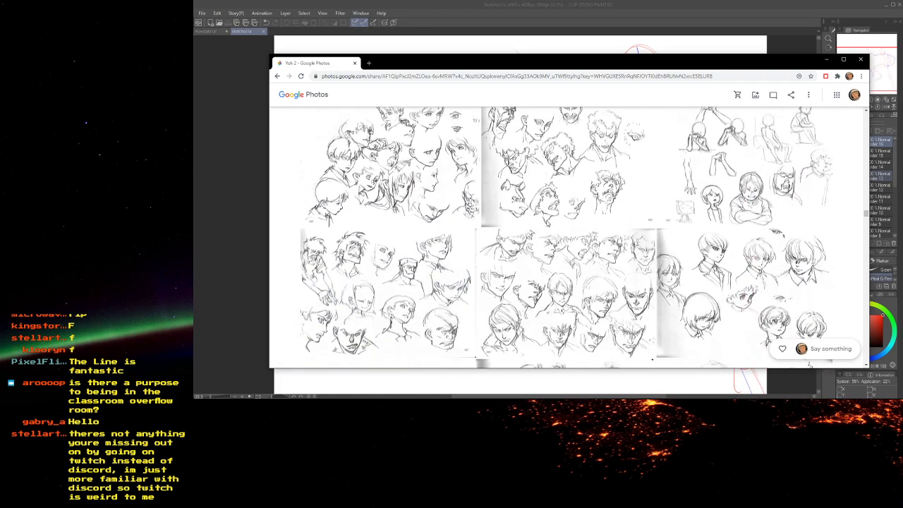
{"action": "scroll", "coordinate": [548, 224], "scroll_direction": "down", "scroll_amount": 3}
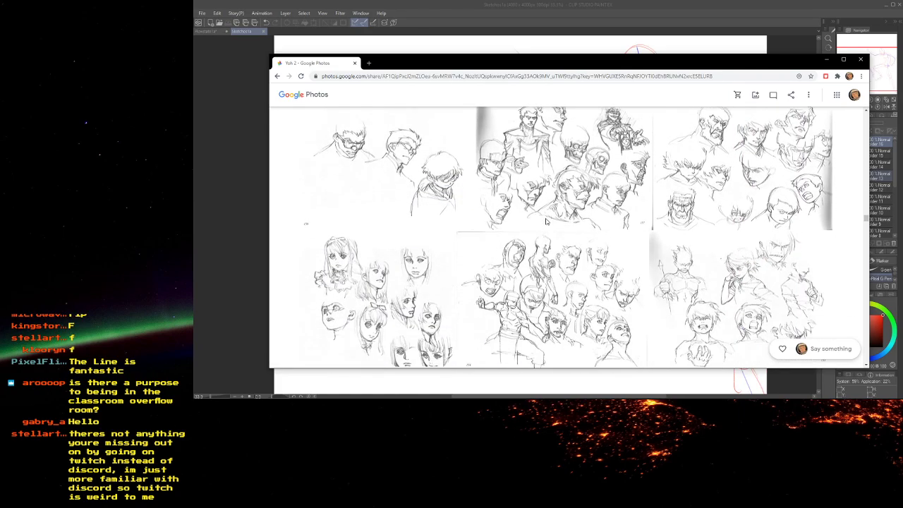
{"action": "scroll", "coordinate": [545, 223], "scroll_direction": "down", "scroll_amount": 5}
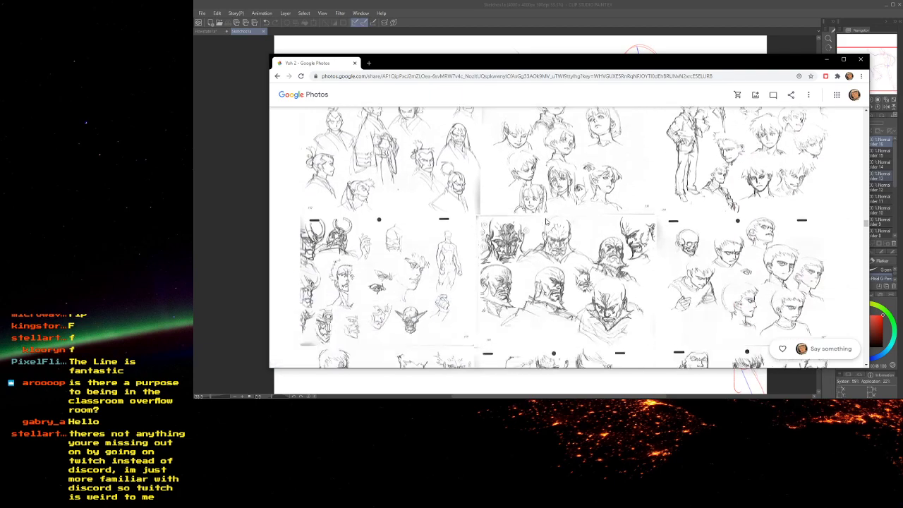
{"action": "scroll", "coordinate": [545, 223], "scroll_direction": "down", "scroll_amount": 3}
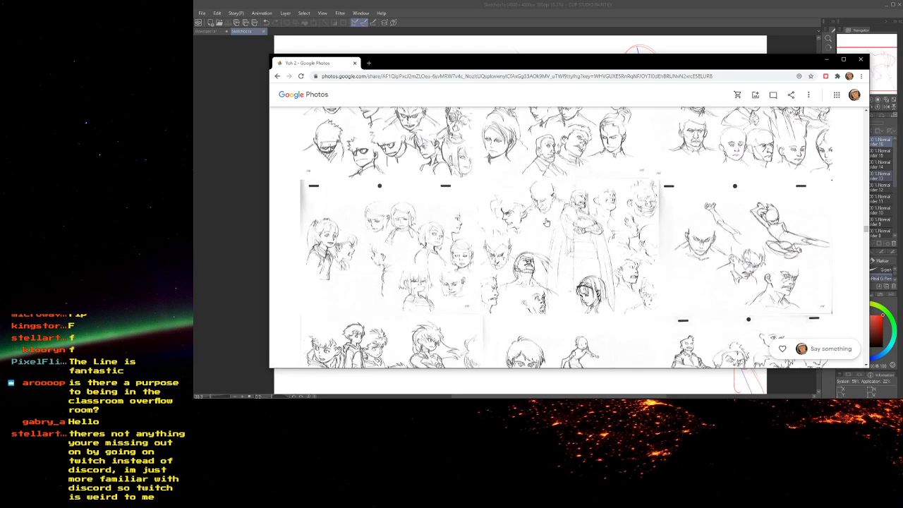
{"action": "left_click", "coordinate": [578, 293]}
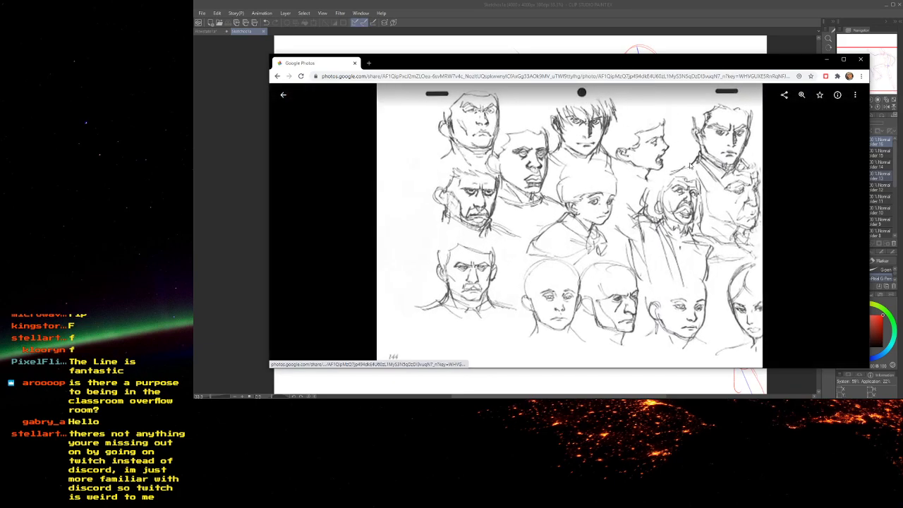
- Return to the overview, browse past the face, armor and animal studies, and open the leg and footwear studies on page 228
{"action": "left_click", "coordinate": [284, 97]}
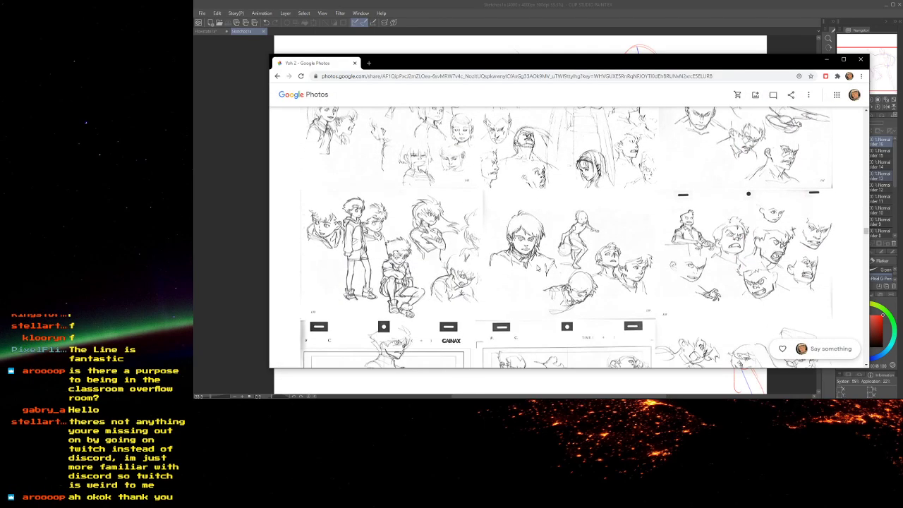
{"action": "scroll", "coordinate": [537, 268], "scroll_direction": "down", "scroll_amount": 3}
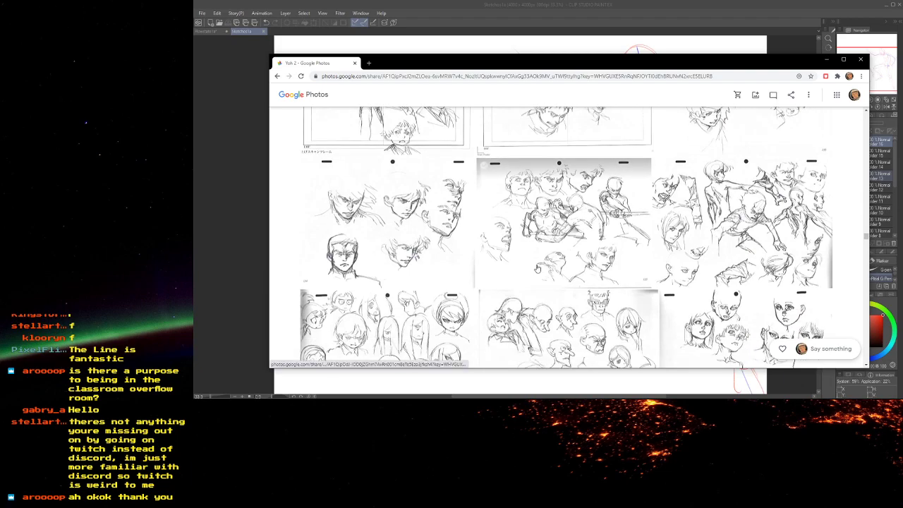
{"action": "scroll", "coordinate": [537, 268], "scroll_direction": "down", "scroll_amount": 5}
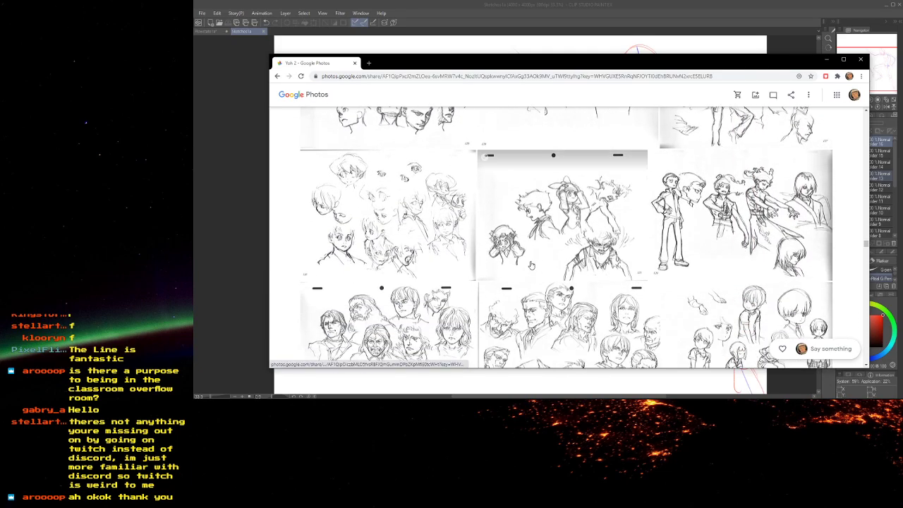
{"action": "scroll", "coordinate": [590, 240], "scroll_direction": "down", "scroll_amount": 5}
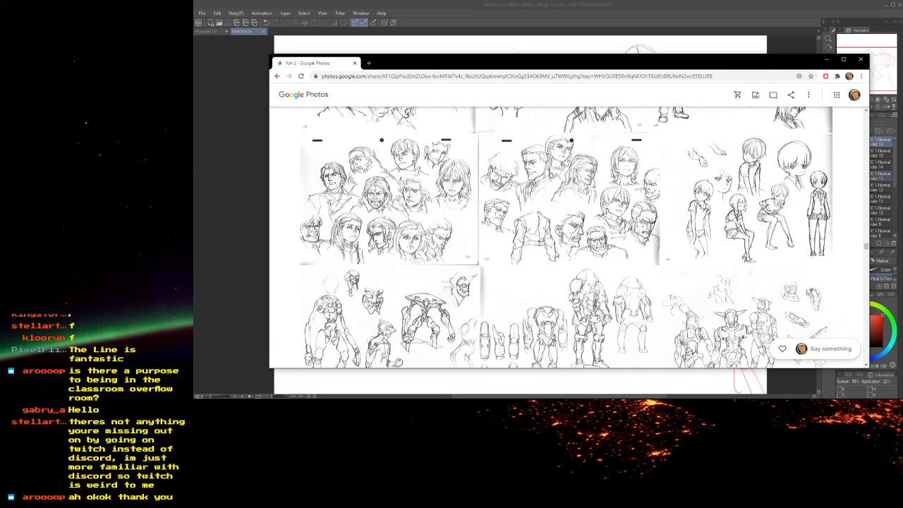
{"action": "scroll", "coordinate": [551, 254], "scroll_direction": "down", "scroll_amount": 5}
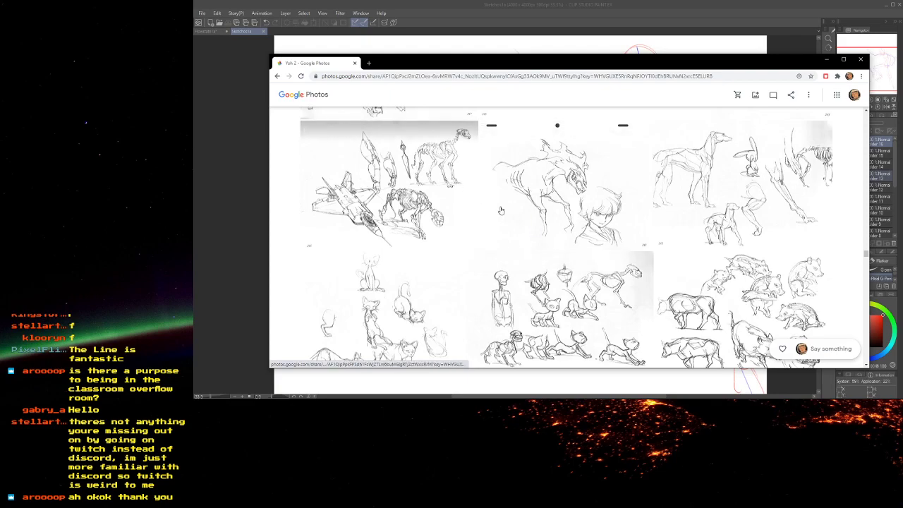
{"action": "scroll", "coordinate": [551, 254], "scroll_direction": "down", "scroll_amount": 3}
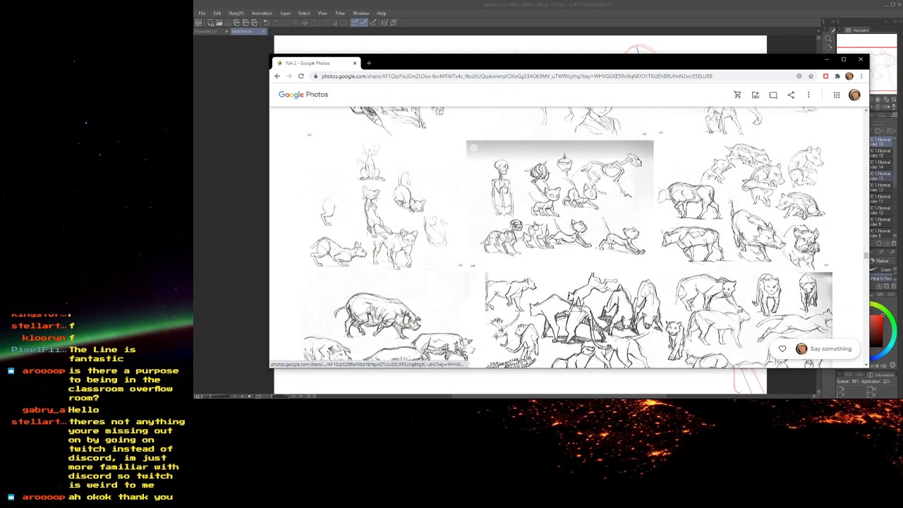
{"action": "scroll", "coordinate": [537, 222], "scroll_direction": "down", "scroll_amount": 3}
{"action": "scroll", "coordinate": [550, 260], "scroll_direction": "down", "scroll_amount": 10}
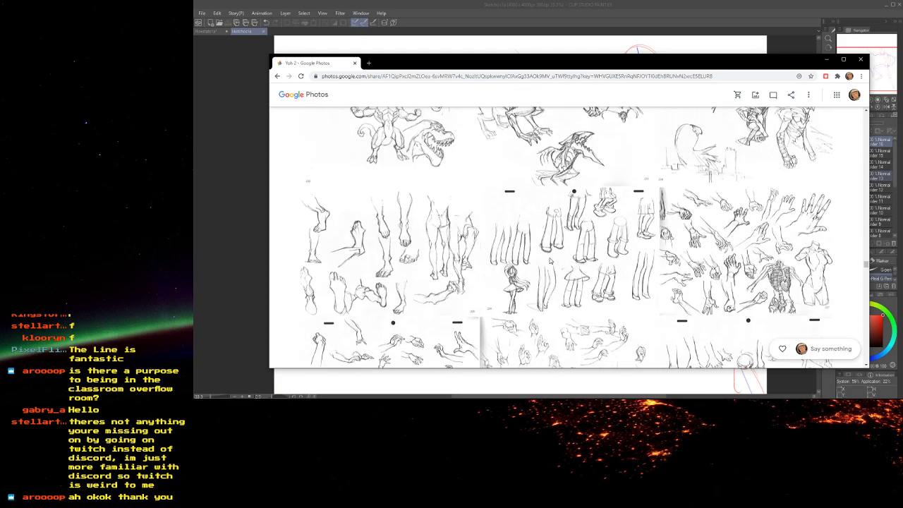
{"action": "scroll", "coordinate": [551, 261], "scroll_direction": "up", "scroll_amount": 3}
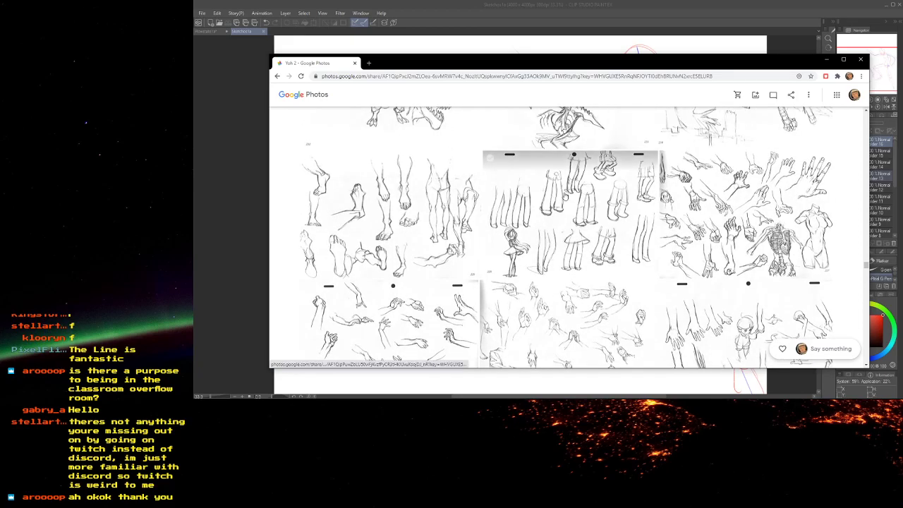
{"action": "left_click", "coordinate": [565, 196]}
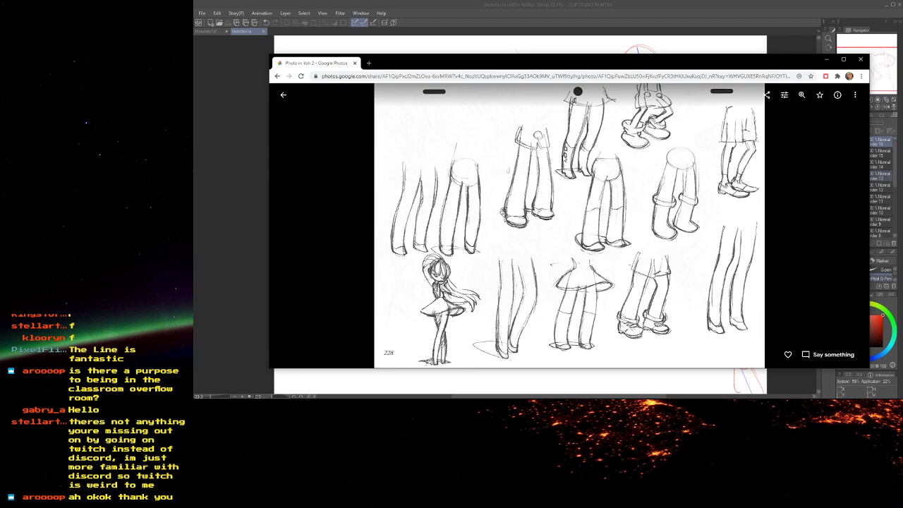
- Return to the overview, look through the hand and figure pose pages, and open the cartoon body poses on page 198
{"action": "left_click", "coordinate": [281, 96]}
{"action": "scroll", "coordinate": [589, 238], "scroll_direction": "down", "scroll_amount": 5}
{"action": "scroll", "coordinate": [589, 239], "scroll_direction": "down", "scroll_amount": 10}
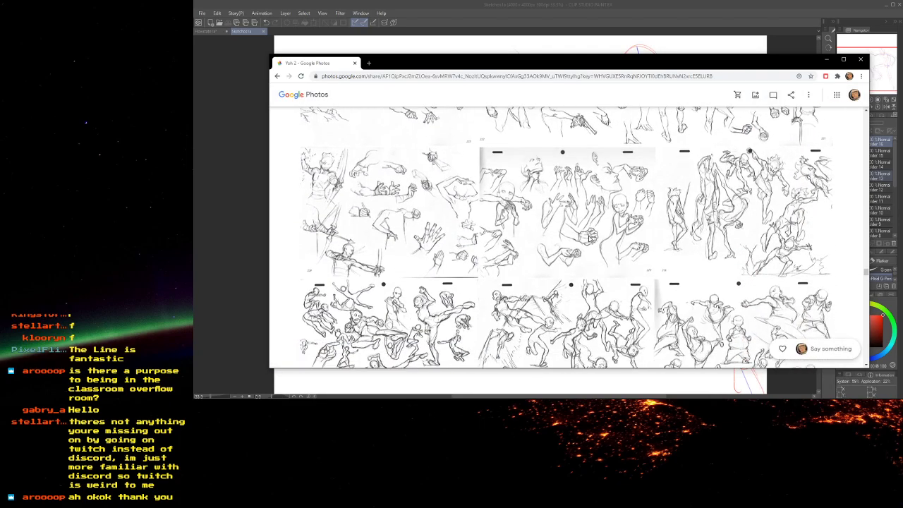
{"action": "scroll", "coordinate": [589, 238], "scroll_direction": "down", "scroll_amount": 10}
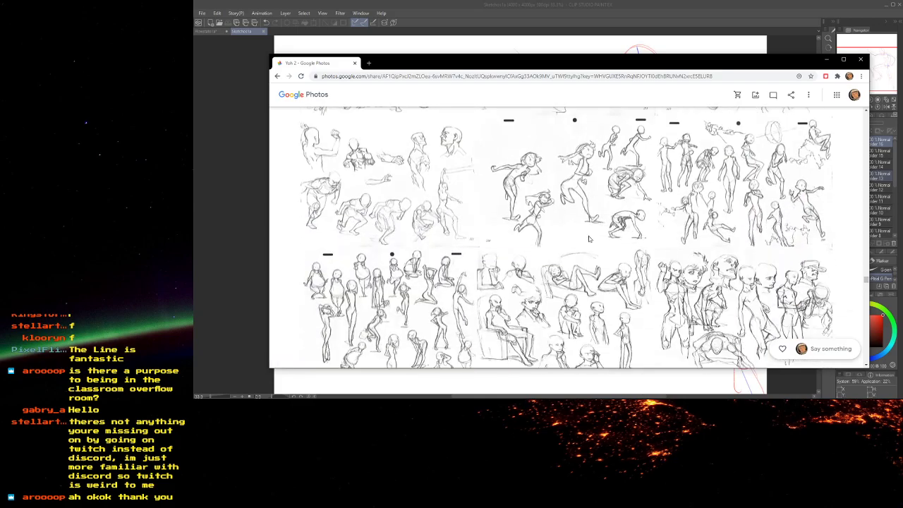
{"action": "scroll", "coordinate": [589, 238], "scroll_direction": "down", "scroll_amount": 9}
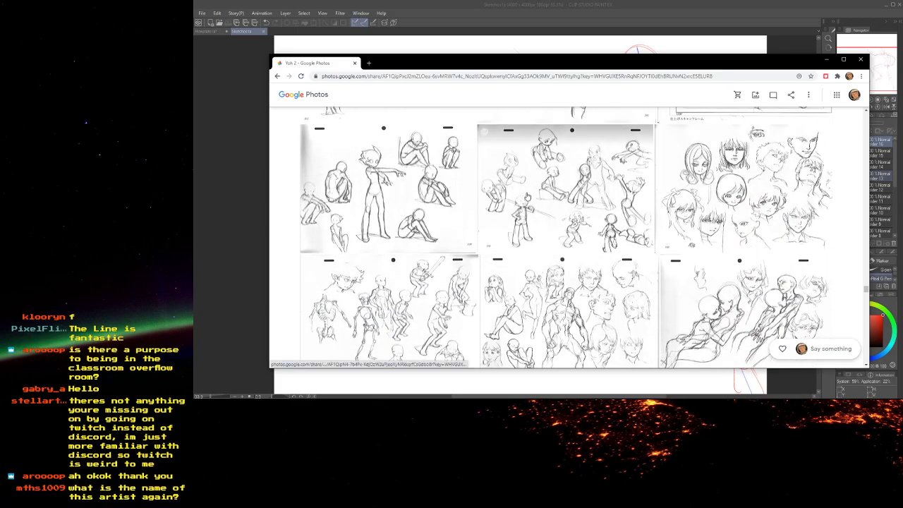
{"action": "left_click", "coordinate": [526, 196]}
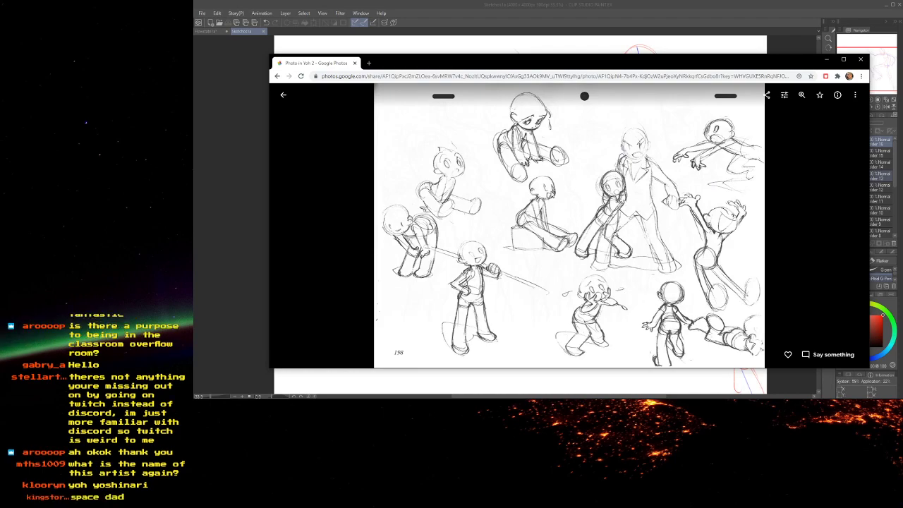
- Go back to the overview, browse the standing and crouching anatomy figures, and open the head construction studies on page 180
{"action": "left_click", "coordinate": [285, 98]}
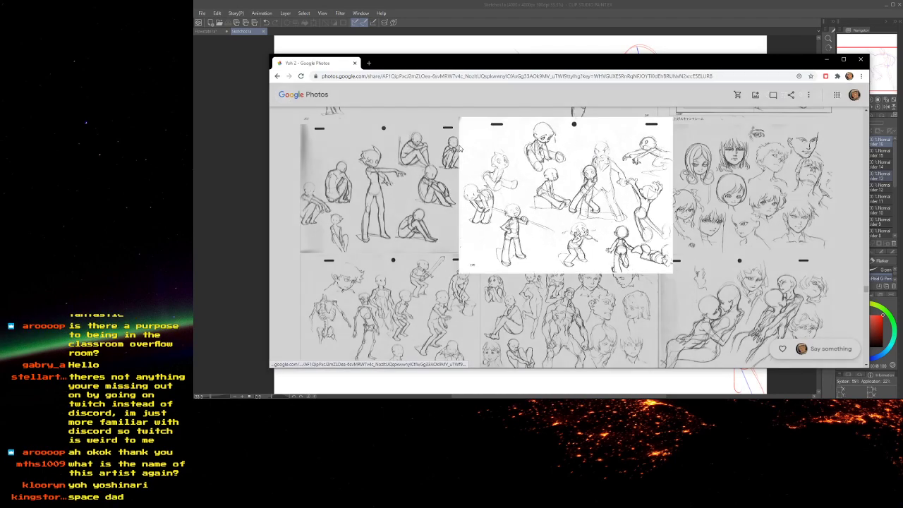
{"action": "scroll", "coordinate": [515, 209], "scroll_direction": "down", "scroll_amount": 5}
{"action": "scroll", "coordinate": [515, 209], "scroll_direction": "down", "scroll_amount": 10}
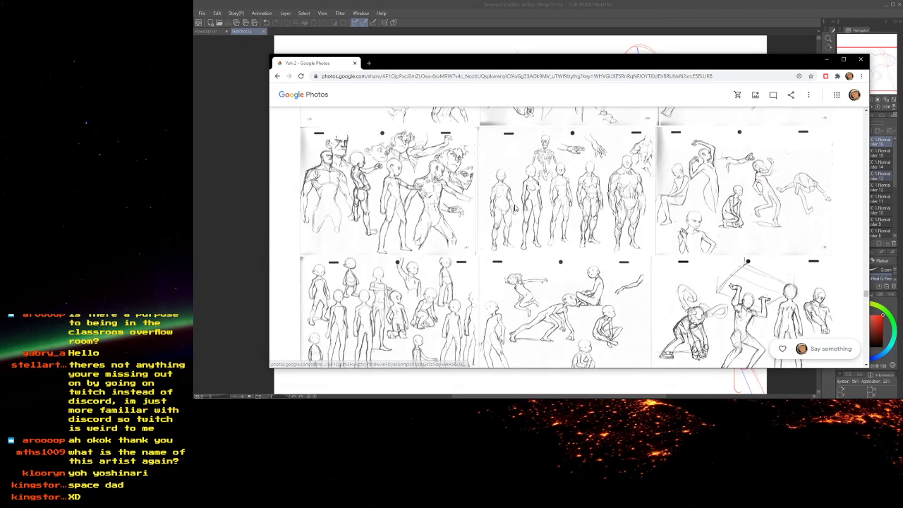
{"action": "scroll", "coordinate": [515, 206], "scroll_direction": "down", "scroll_amount": 10}
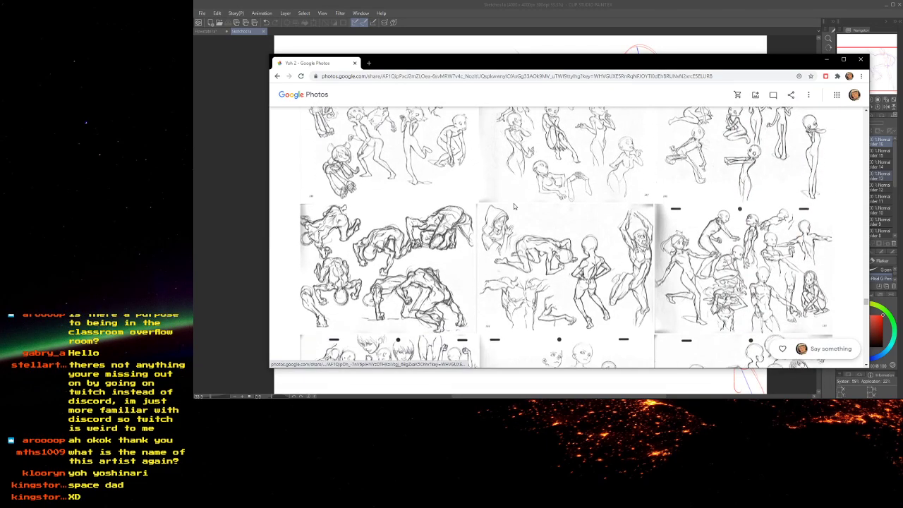
{"action": "scroll", "coordinate": [513, 207], "scroll_direction": "down", "scroll_amount": 10}
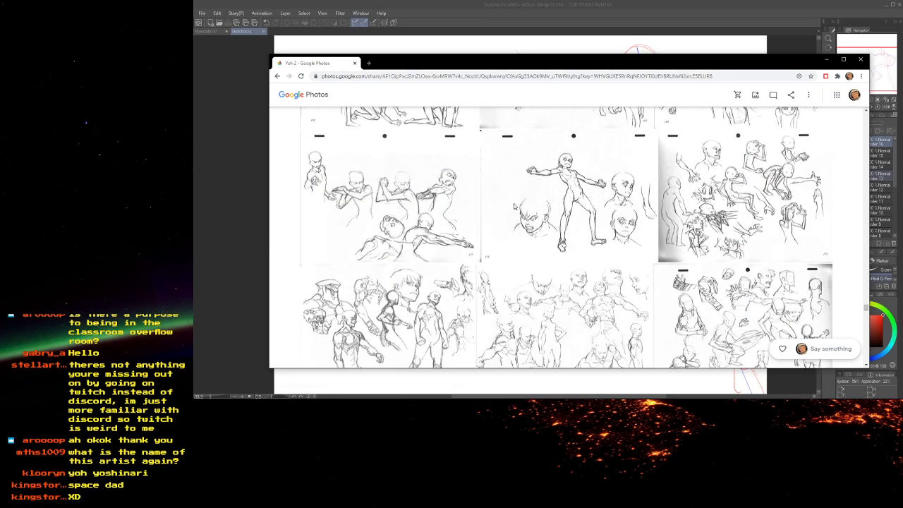
{"action": "left_click", "coordinate": [759, 182]}
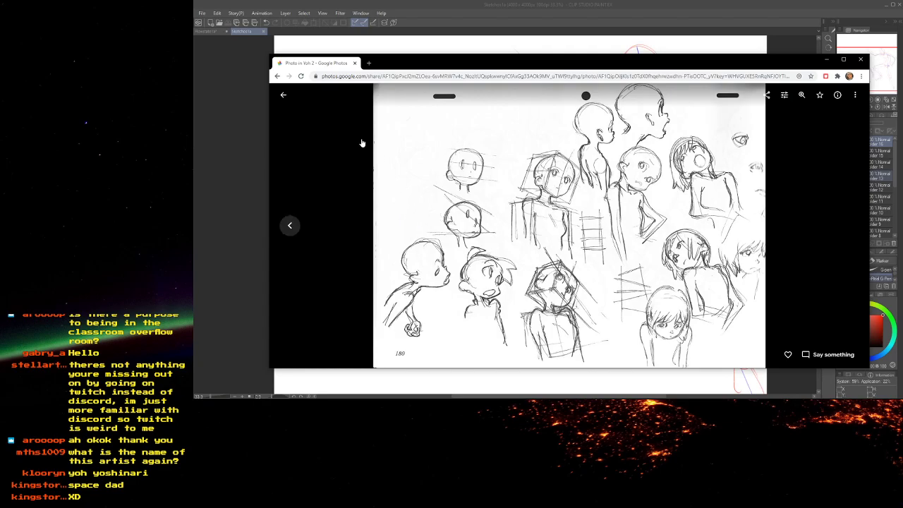
- Return to the overview, find the tree and foliage studies, and open the branch and bush drawings on page 306
{"action": "left_click", "coordinate": [283, 95]}
{"action": "scroll", "coordinate": [555, 230], "scroll_direction": "down", "scroll_amount": 5}
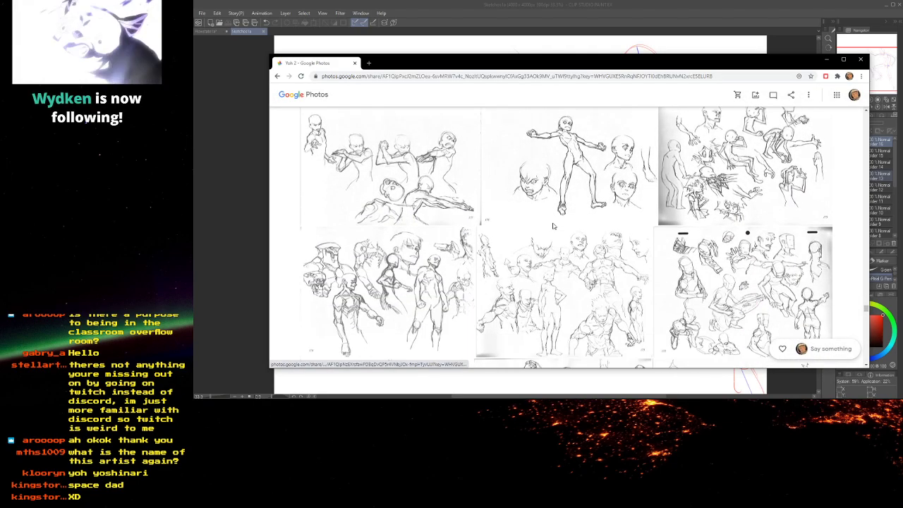
{"action": "scroll", "coordinate": [554, 227], "scroll_direction": "down", "scroll_amount": 5}
{"action": "scroll", "coordinate": [554, 227], "scroll_direction": "down", "scroll_amount": 2}
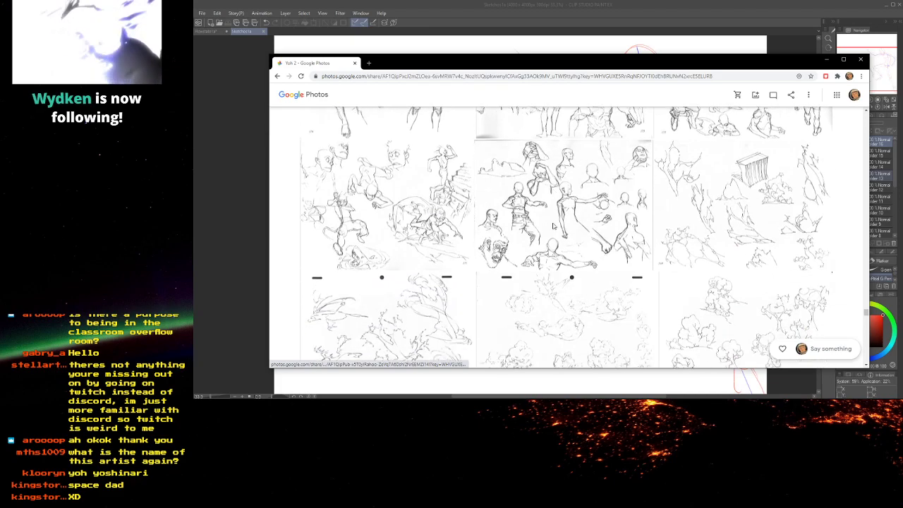
{"action": "scroll", "coordinate": [554, 226], "scroll_direction": "down", "scroll_amount": 3}
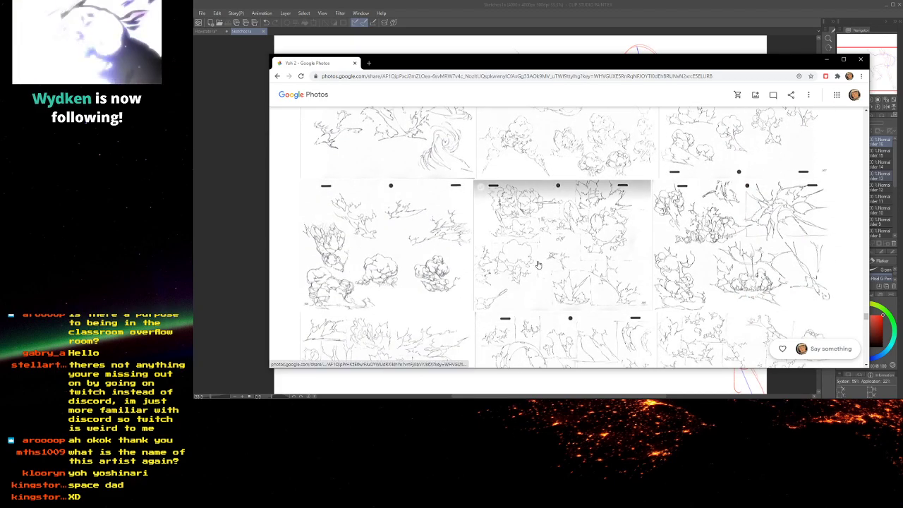
{"action": "left_click", "coordinate": [428, 244]}
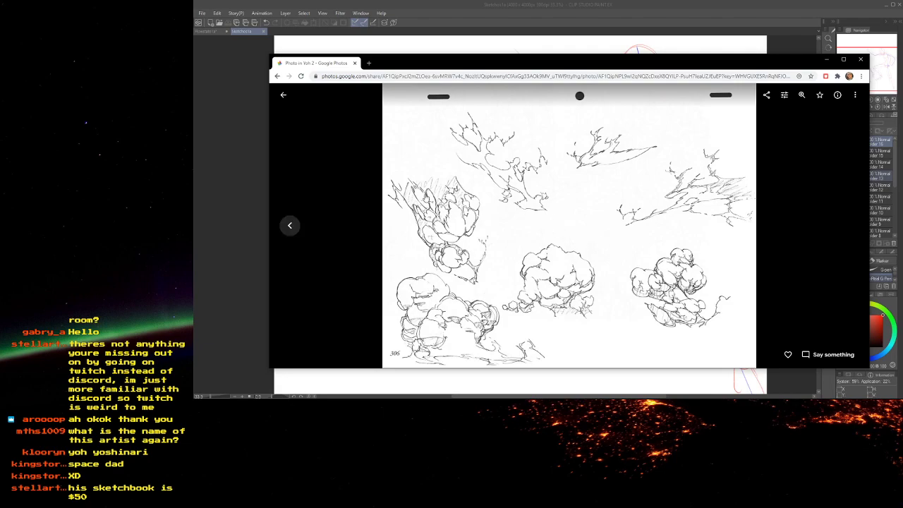
- Return to the overview, browse past the foliage and mecha pages, and open the cockpit and robed-figure studies on page 263
{"action": "left_click", "coordinate": [282, 95]}
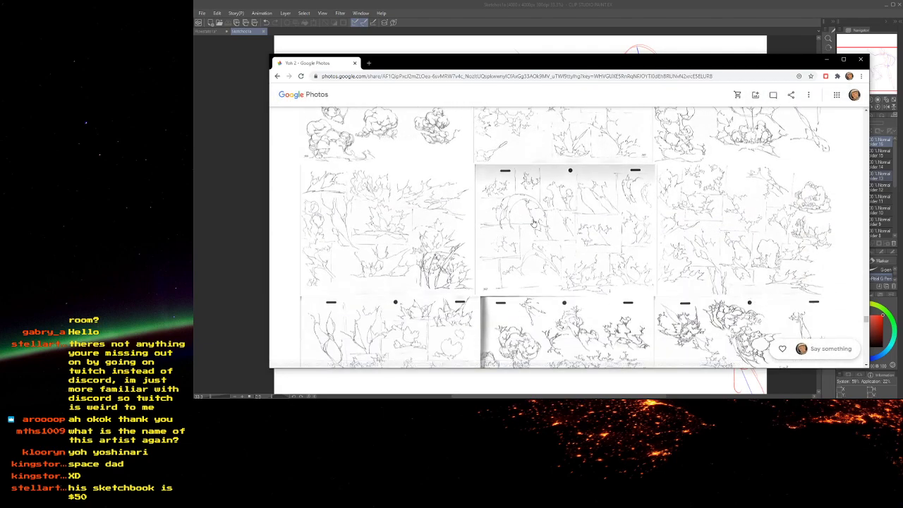
{"action": "scroll", "coordinate": [534, 223], "scroll_direction": "down", "scroll_amount": 3}
{"action": "scroll", "coordinate": [533, 221], "scroll_direction": "down", "scroll_amount": 5}
{"action": "scroll", "coordinate": [533, 220], "scroll_direction": "down", "scroll_amount": 5}
{"action": "scroll", "coordinate": [533, 221], "scroll_direction": "down", "scroll_amount": 5}
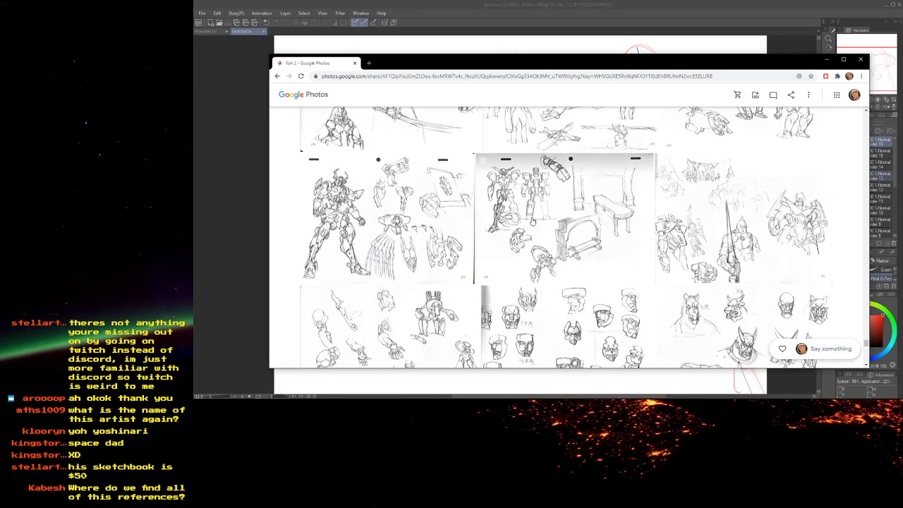
{"action": "scroll", "coordinate": [532, 221], "scroll_direction": "down", "scroll_amount": 5}
{"action": "scroll", "coordinate": [533, 220], "scroll_direction": "up", "scroll_amount": 1}
{"action": "left_click", "coordinate": [532, 221]}
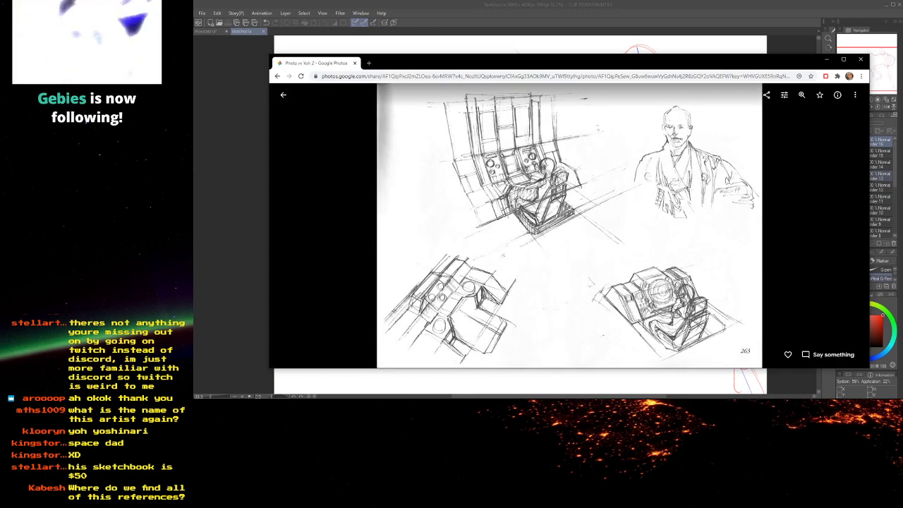
- Return to the overview, look through the robot and creature designs, and move the album window away from the canvas
{"action": "left_click", "coordinate": [283, 94]}
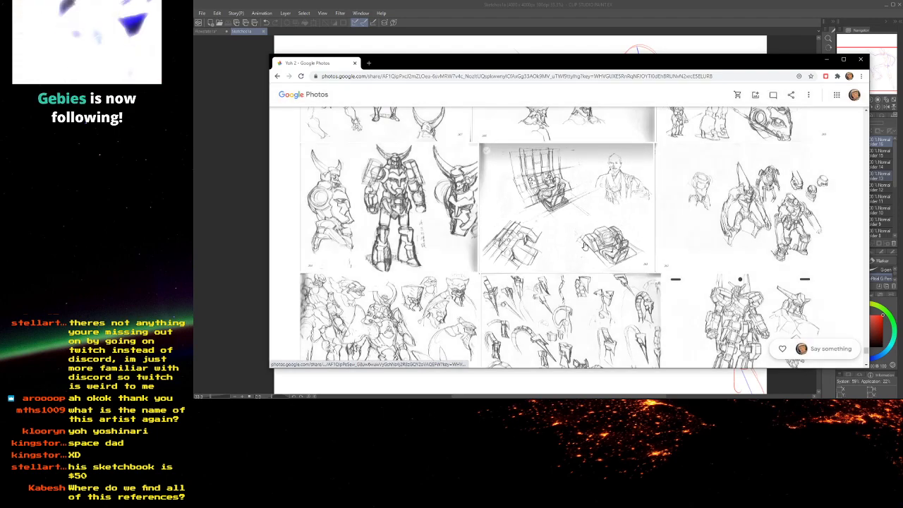
{"action": "scroll", "coordinate": [584, 246], "scroll_direction": "down", "scroll_amount": 3}
{"action": "scroll", "coordinate": [624, 258], "scroll_direction": "down", "scroll_amount": 5}
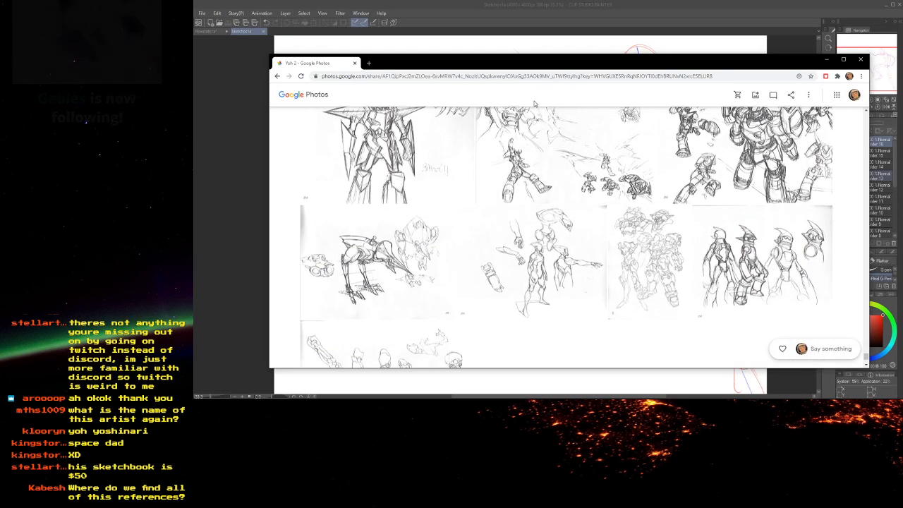
{"action": "left_click_drag", "start_coordinate": [503, 64], "coordinate": [902, 103]}
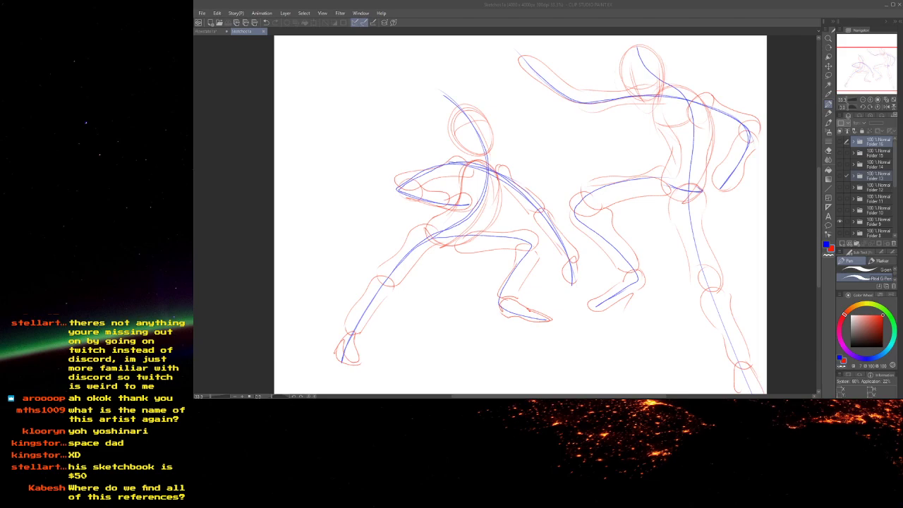
- Bring the Yoh 1 album window over the canvas, return to its overview, and browse its pages back to the start
{"action": "mouse_move", "coordinate": [902, 141]}
{"action": "left_mouse_down"}
{"action": "mouse_move", "coordinate": [902, 127]}
{"action": "mouse_move", "coordinate": [765, 72]}
{"action": "mouse_move", "coordinate": [717, 74]}
{"action": "mouse_move", "coordinate": [728, 77]}
{"action": "left_mouse_up"}
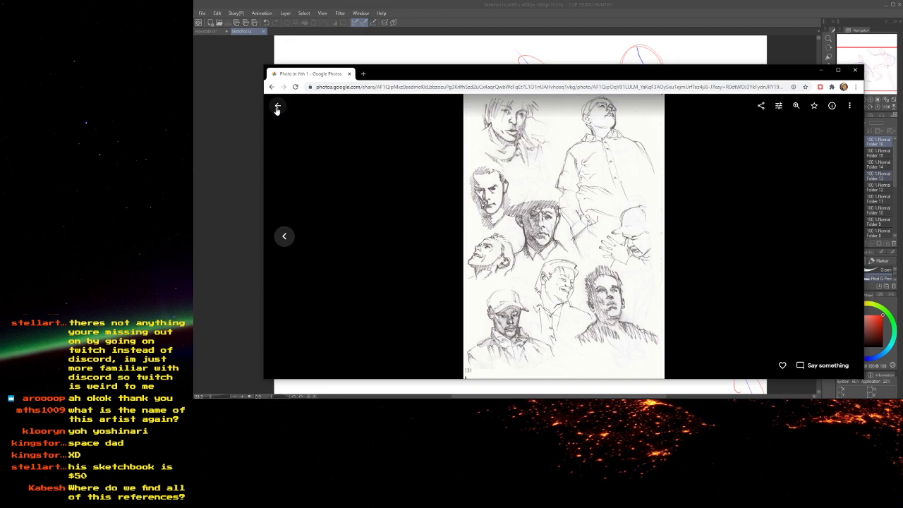
{"action": "left_click", "coordinate": [277, 107]}
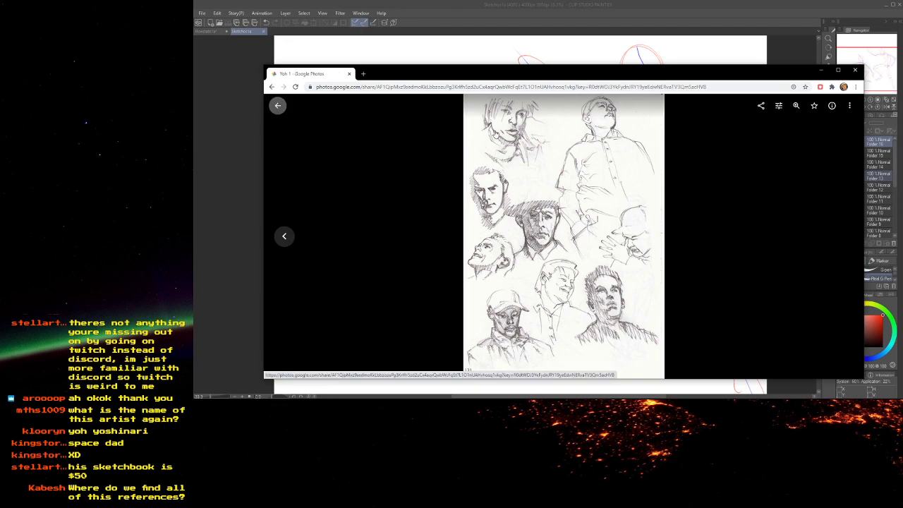
{"action": "scroll", "coordinate": [635, 225], "scroll_direction": "down", "scroll_amount": 10}
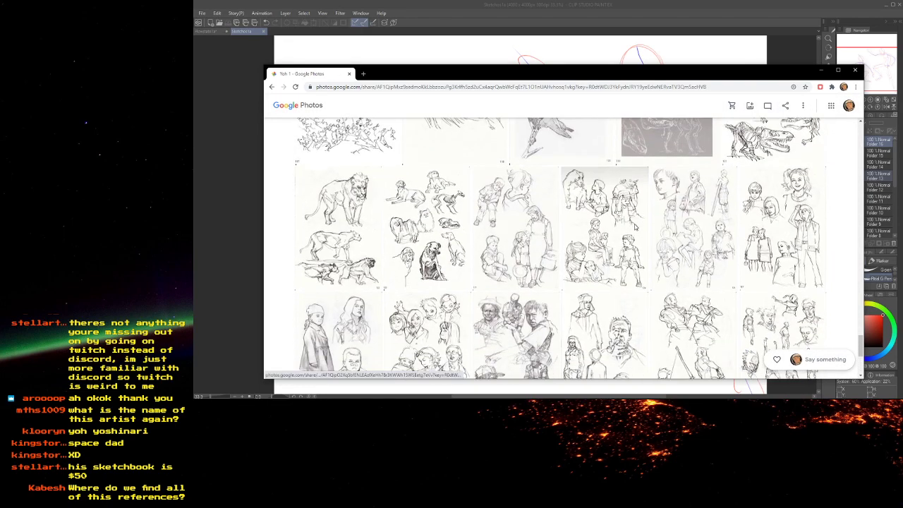
{"action": "scroll", "coordinate": [635, 226], "scroll_direction": "down", "scroll_amount": 10}
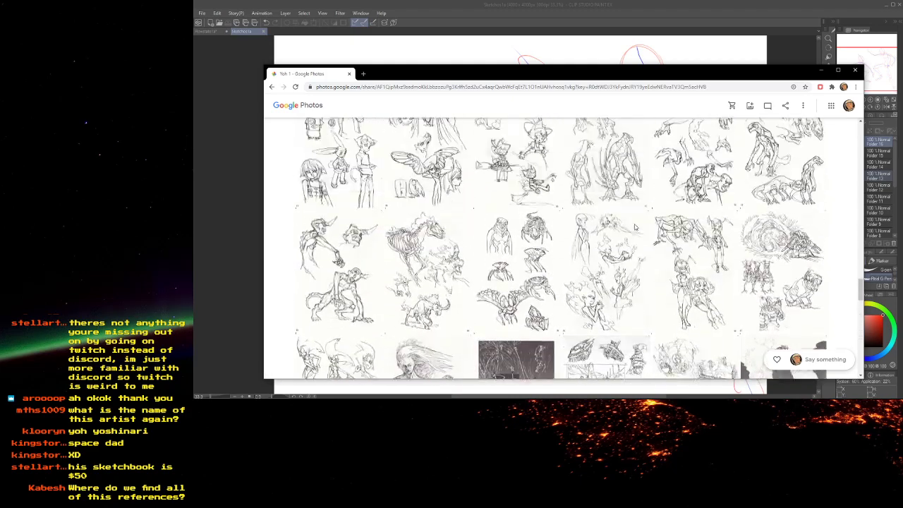
{"action": "scroll", "coordinate": [635, 226], "scroll_direction": "down", "scroll_amount": 8}
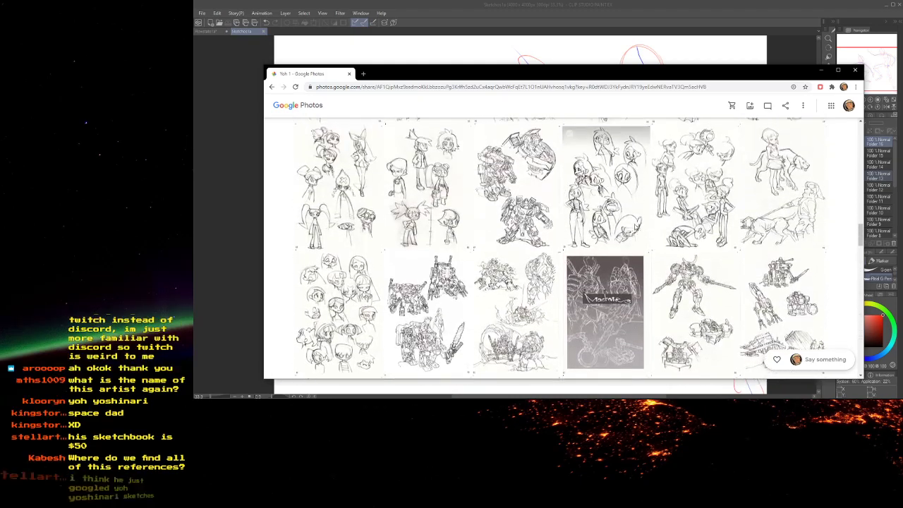
{"action": "scroll", "coordinate": [565, 247], "scroll_direction": "down", "scroll_amount": 2}
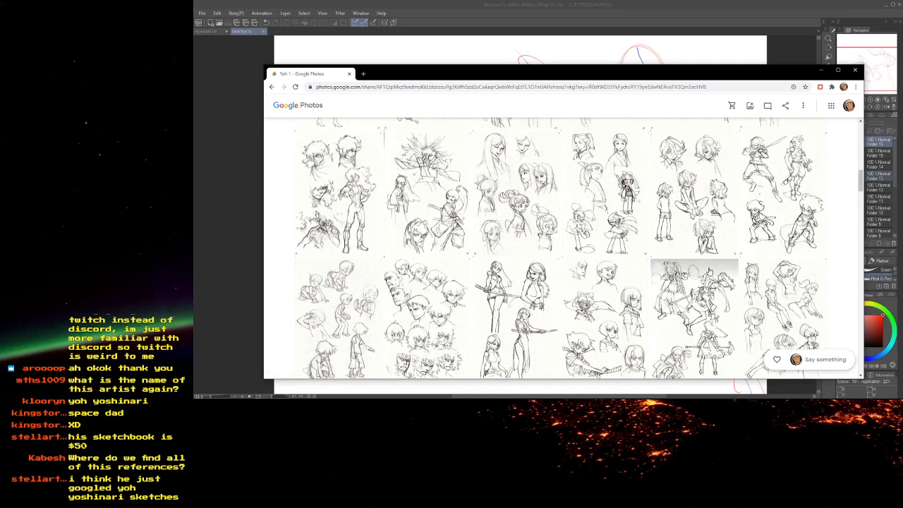
{"action": "scroll", "coordinate": [710, 270], "scroll_direction": "up", "scroll_amount": 2}
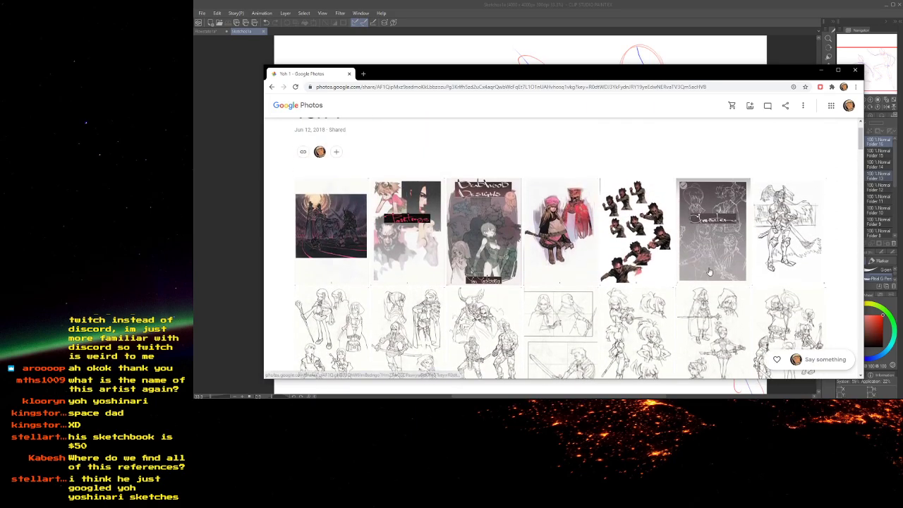
- Browse the Yoh 1 album to its last rows and open the page of seated and crouching bald figures in a new tab
{"action": "scroll", "coordinate": [710, 270], "scroll_direction": "down", "scroll_amount": 10}
{"action": "scroll", "coordinate": [710, 270], "scroll_direction": "down", "scroll_amount": 10}
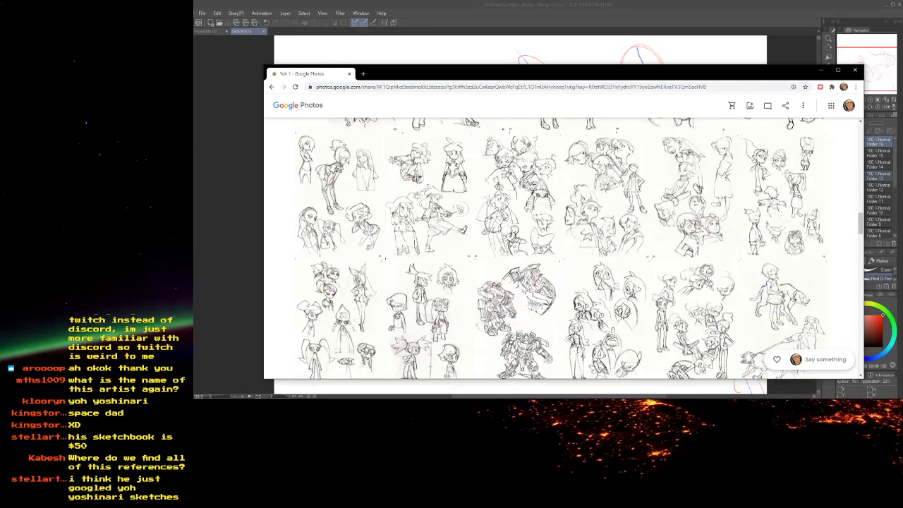
{"action": "scroll", "coordinate": [680, 269], "scroll_direction": "down", "scroll_amount": 10}
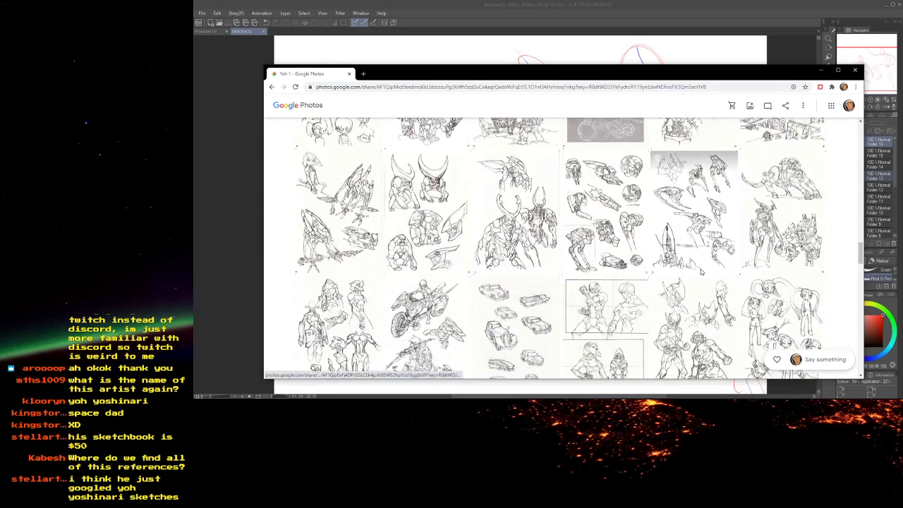
{"action": "scroll", "coordinate": [679, 269], "scroll_direction": "down", "scroll_amount": 2}
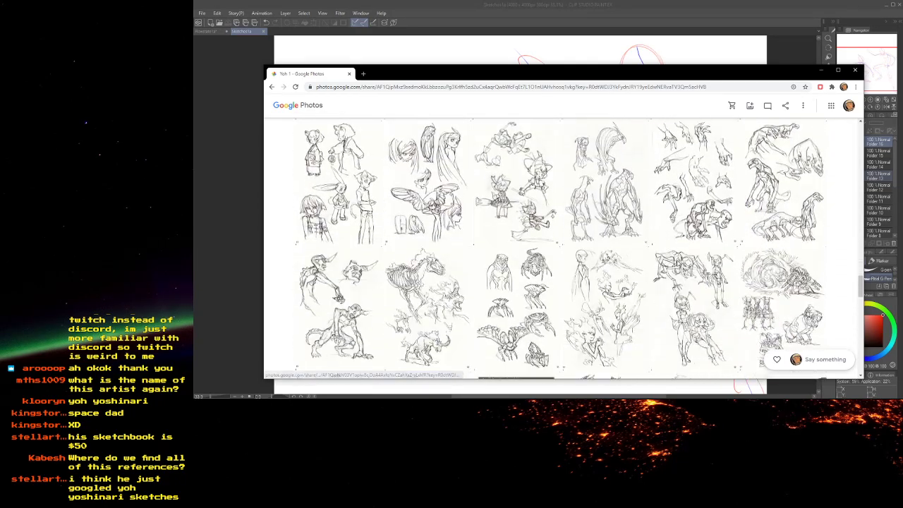
{"action": "scroll", "coordinate": [578, 259], "scroll_direction": "down", "scroll_amount": 10}
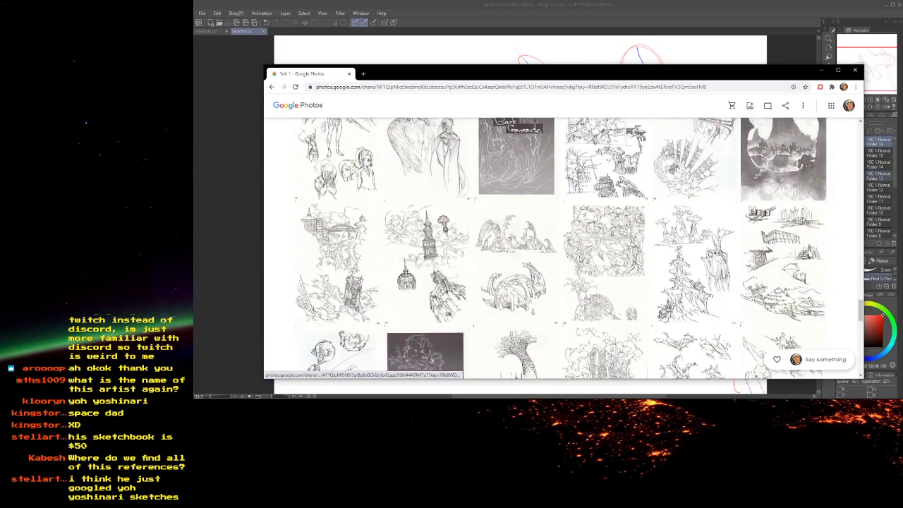
{"action": "scroll", "coordinate": [578, 259], "scroll_direction": "down", "scroll_amount": 10}
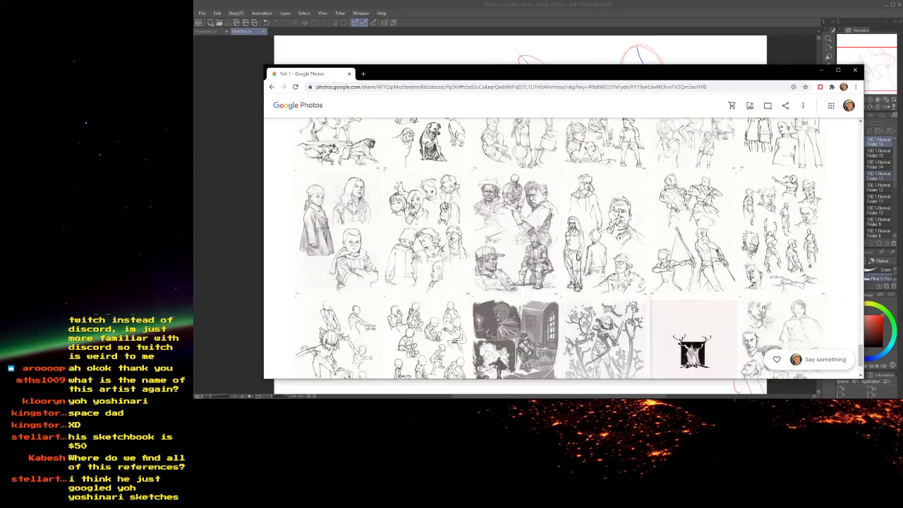
{"action": "right_click", "coordinate": [420, 266]}
{"action": "left_click", "coordinate": [432, 270]}
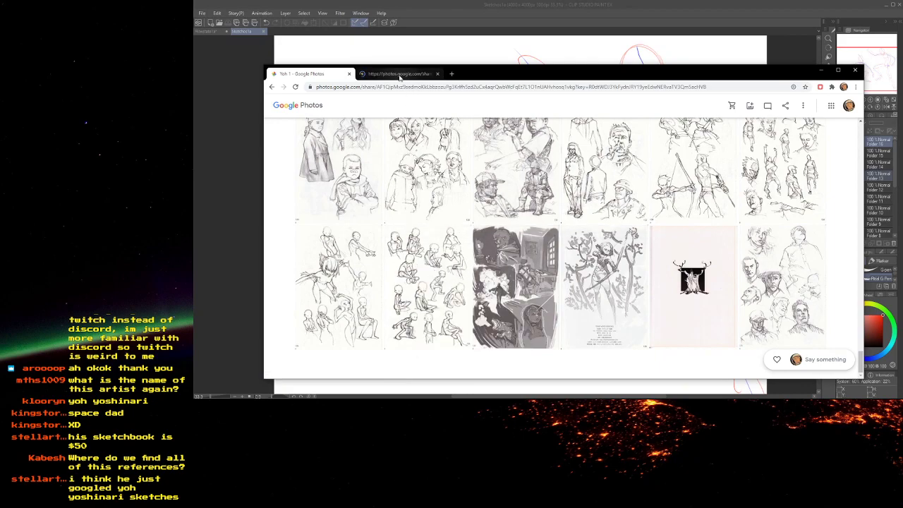
{"action": "left_click", "coordinate": [400, 75]}
- Copy the seated figure page and paste it into the Flowstate1a document in Clip Studio Paint
{"action": "right_click", "coordinate": [546, 193]}
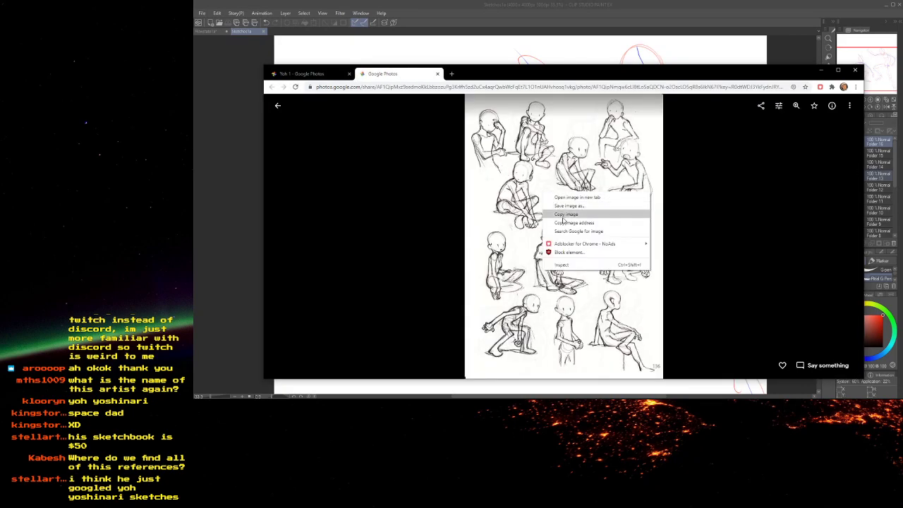
{"action": "left_click", "coordinate": [565, 213]}
{"action": "left_click", "coordinate": [560, 10]}
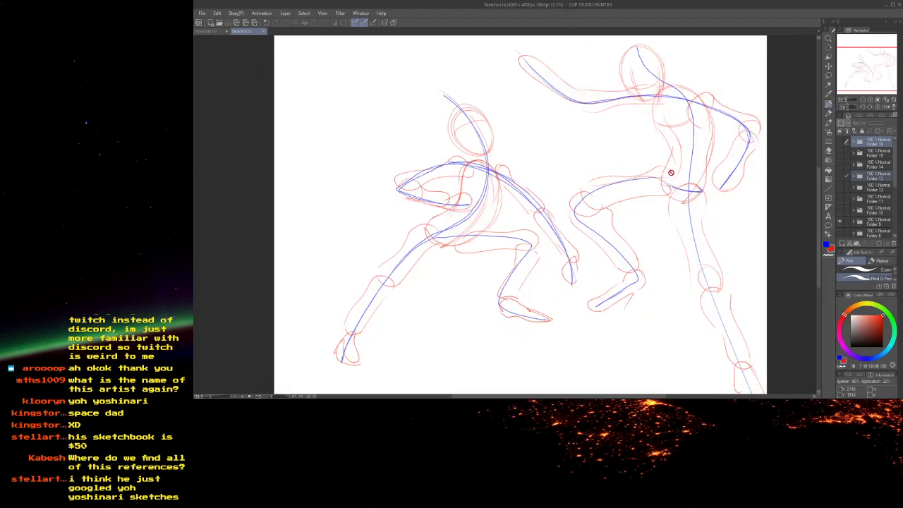
{"action": "left_click", "coordinate": [206, 31]}
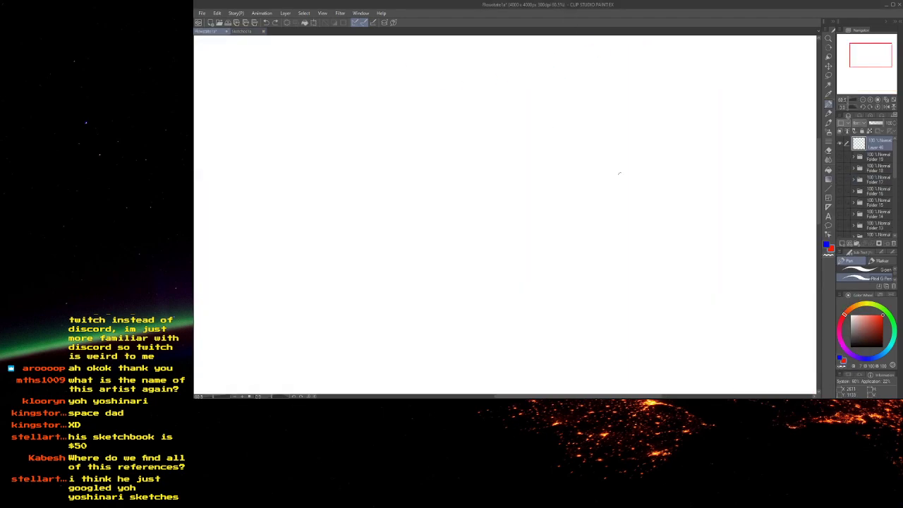
{"action": "key", "text": "ctrl+v"}
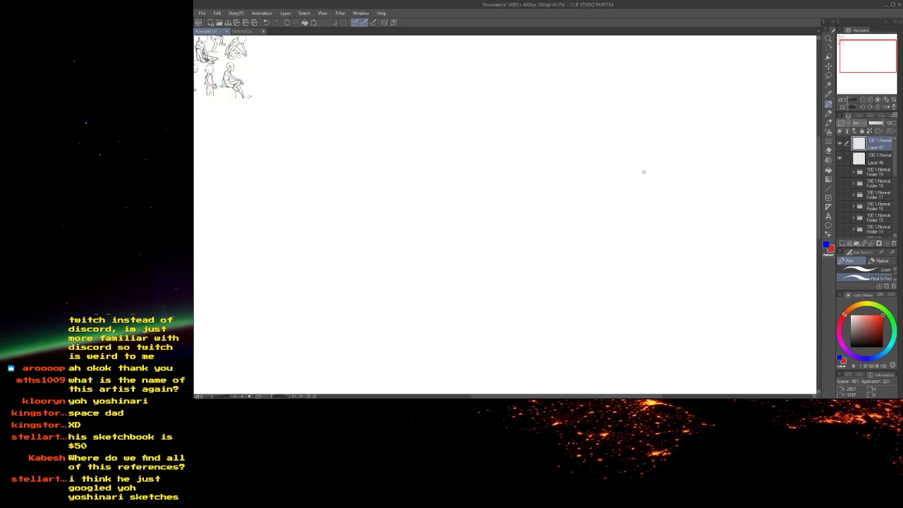
- Enlarge the pasted figure sheet to nearly the visible canvas height and place it around the middle of the canvas
{"action": "key", "text": "ctrl+0"}
{"action": "key", "text": "ctrl+t"}
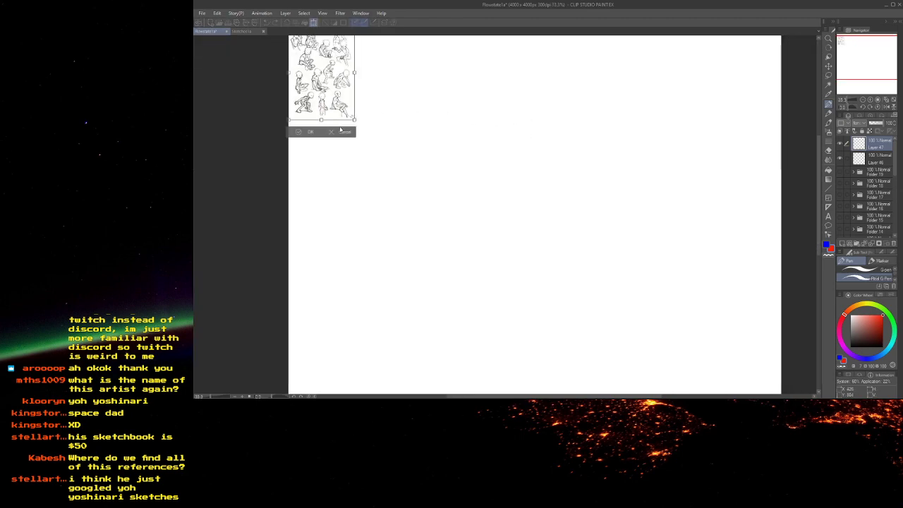
{"action": "left_click_drag", "start_coordinate": [354, 121], "coordinate": [557, 303]}
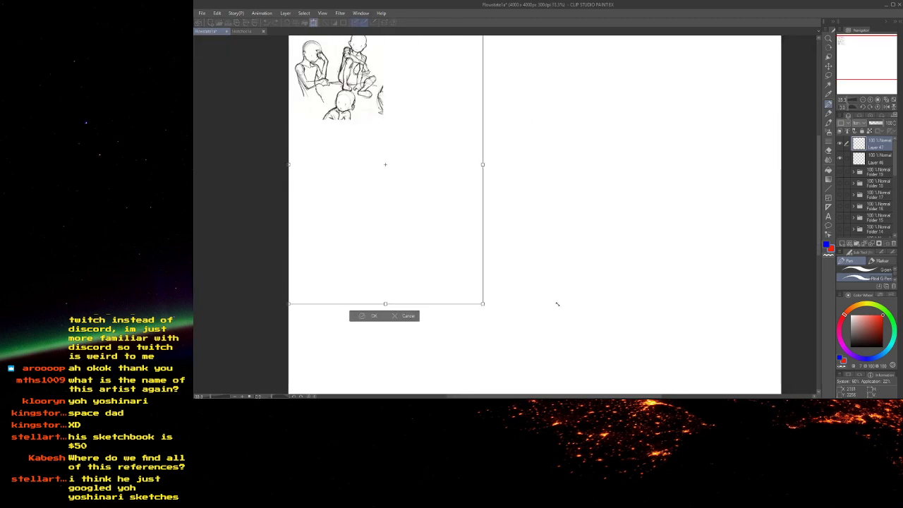
{"action": "left_click_drag", "start_coordinate": [399, 158], "coordinate": [548, 221]}
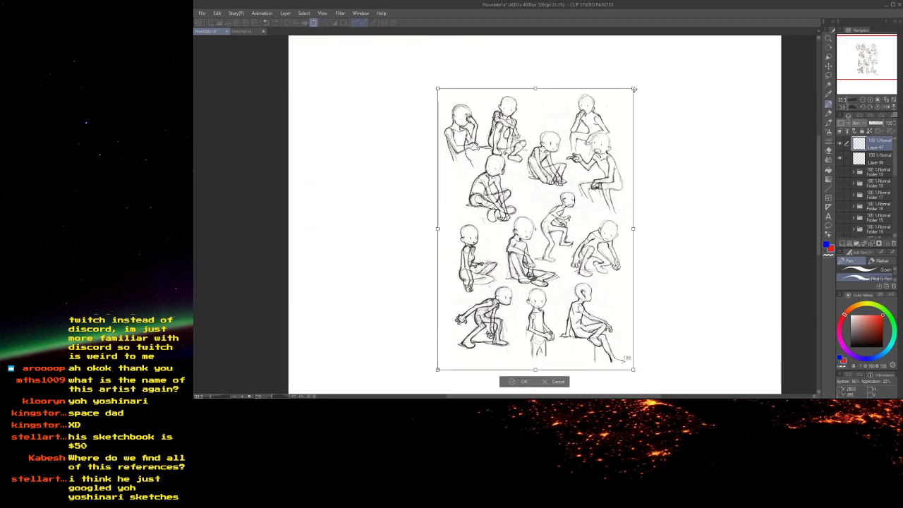
{"action": "mouse_move", "coordinate": [634, 90]}
{"action": "left_mouse_down"}
{"action": "mouse_move", "coordinate": [691, 58]}
{"action": "mouse_move", "coordinate": [664, 44]}
{"action": "left_mouse_up"}
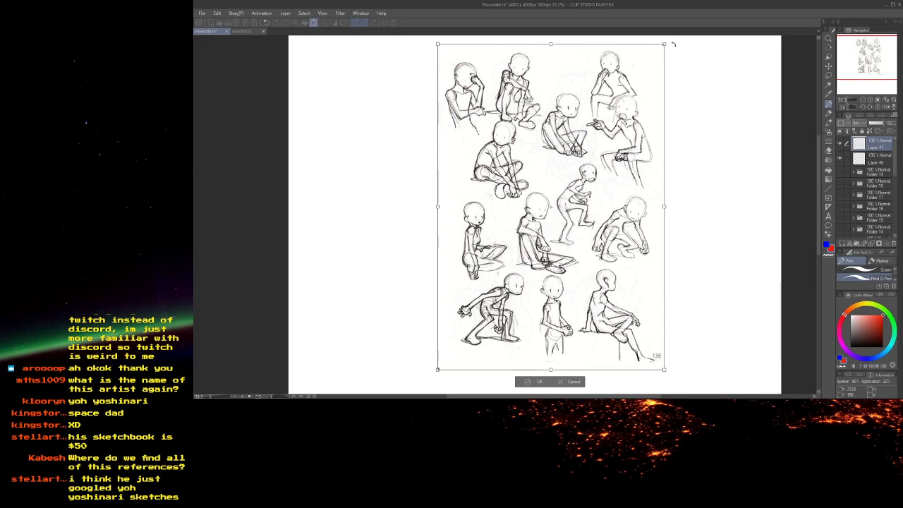
{"action": "key", "text": "Return"}
- Lower the pasted figure sheet's layer opacity to 15% and add a new layer above it
{"action": "left_click_drag", "start_coordinate": [877, 129], "coordinate": [873, 127]}
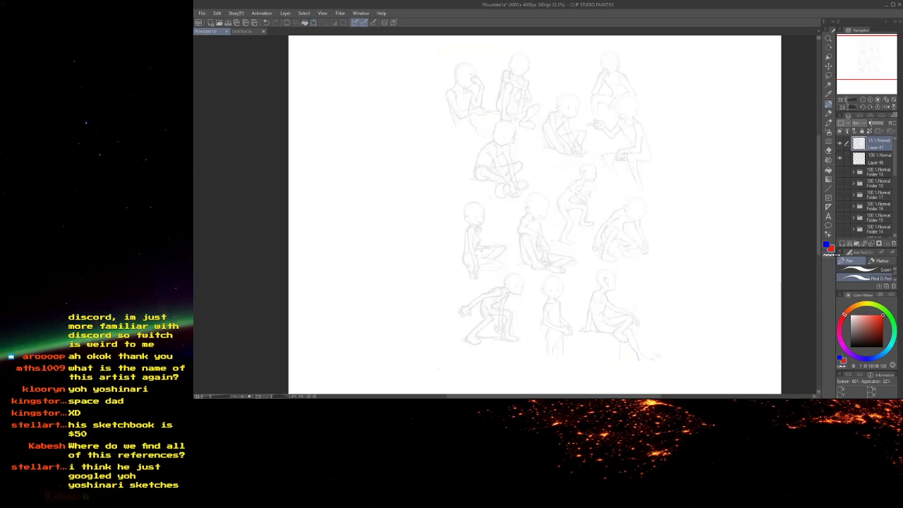
{"action": "left_click", "coordinate": [842, 243]}
- Switch the drawing colour to blue for sketching over the faded figures
{"action": "scroll", "coordinate": [645, 175], "scroll_direction": "up", "scroll_amount": 2}
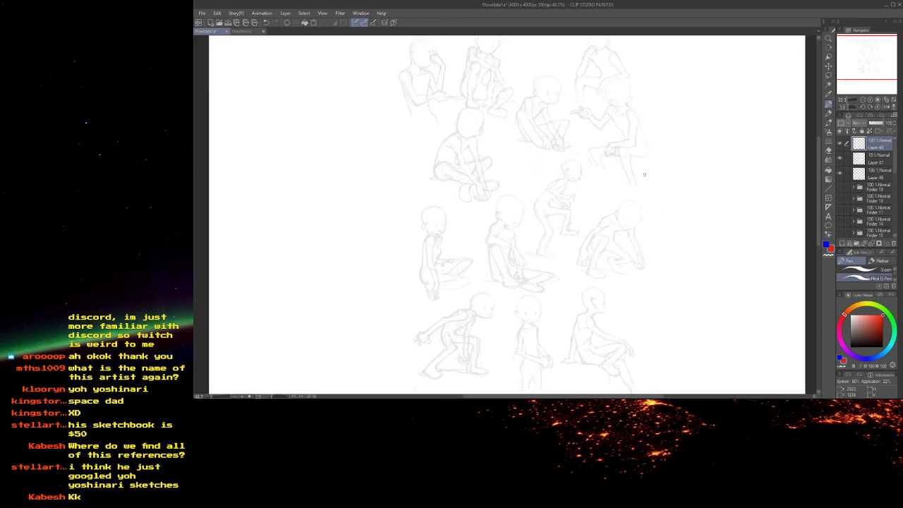
{"action": "left_click_drag", "start_coordinate": [583, 133], "coordinate": [752, 196]}
{"action": "scroll", "coordinate": [675, 182], "scroll_direction": "up", "scroll_amount": 1}
{"action": "left_click_drag", "start_coordinate": [675, 182], "coordinate": [613, 110]}
{"action": "scroll", "coordinate": [614, 110], "scroll_direction": "up", "scroll_amount": 2}
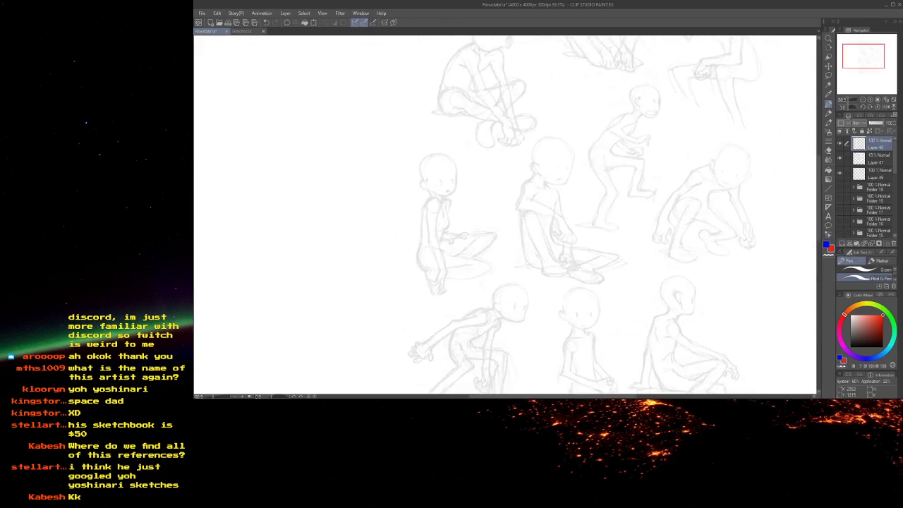
{"action": "left_click_drag", "start_coordinate": [536, 178], "coordinate": [591, 187]}
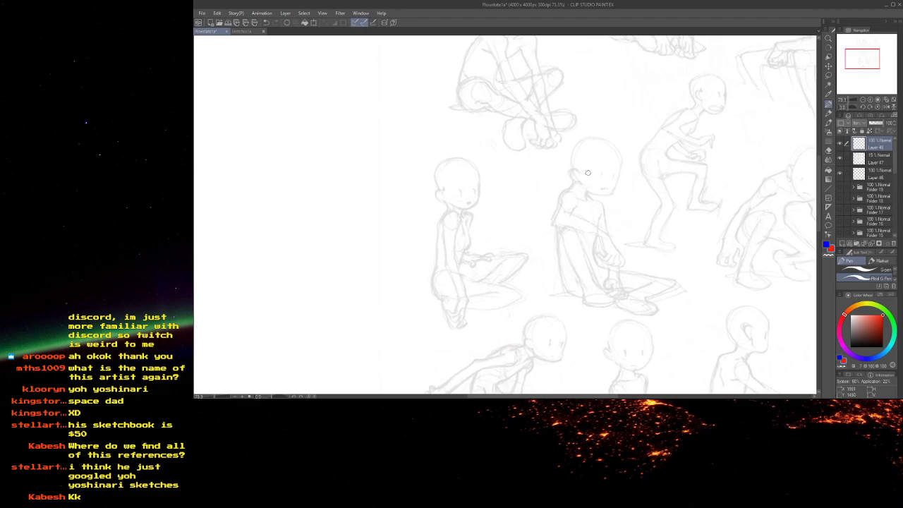
{"action": "left_click_drag", "start_coordinate": [570, 158], "coordinate": [506, 274]}
{"action": "scroll", "coordinate": [643, 205], "scroll_direction": "down", "scroll_amount": 2}
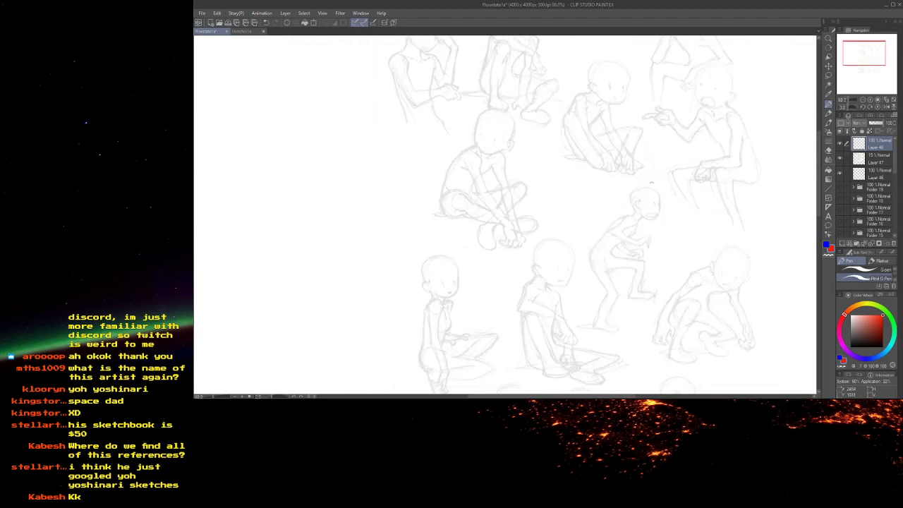
{"action": "key", "text": "x"}
- Try to draw a blue line of action from the stooping figure's head through its back and standing leg
{"action": "left_click_drag", "start_coordinate": [627, 204], "coordinate": [615, 136]}
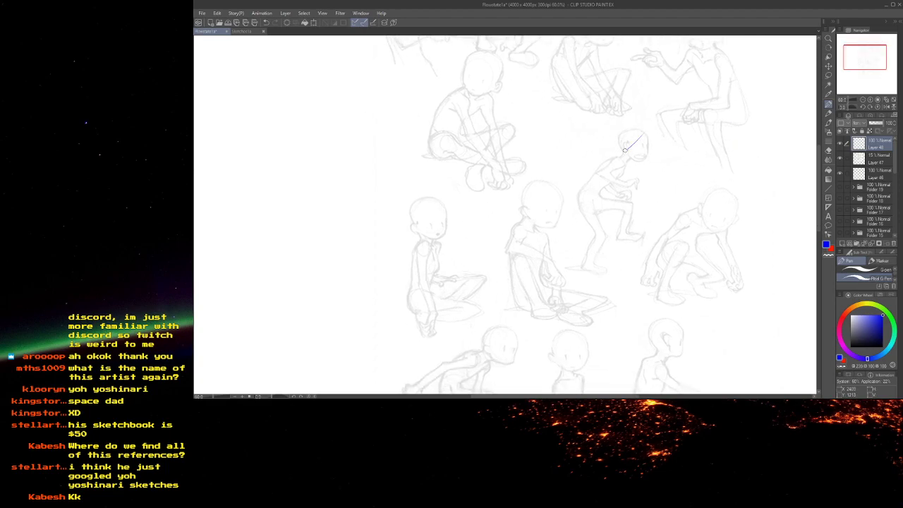
{"action": "left_click_drag", "start_coordinate": [589, 210], "coordinate": [593, 288]}
{"action": "left_click_drag", "start_coordinate": [561, 385], "coordinate": [552, 370]}
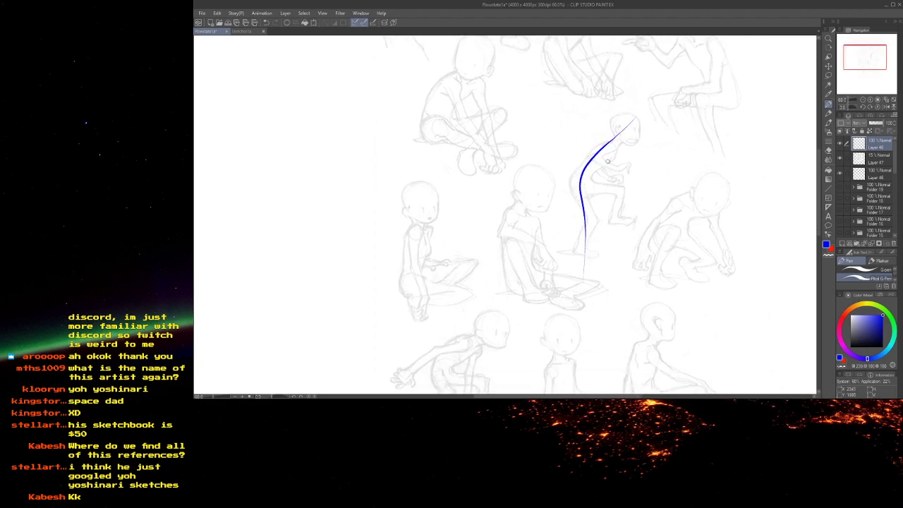
{"action": "key", "text": "ctrl+z"}
- Draw blue lines of action through the seated figure in the sheet's middle and the bench-seated figure at its lower right
{"action": "left_click_drag", "start_coordinate": [524, 168], "coordinate": [529, 156]}
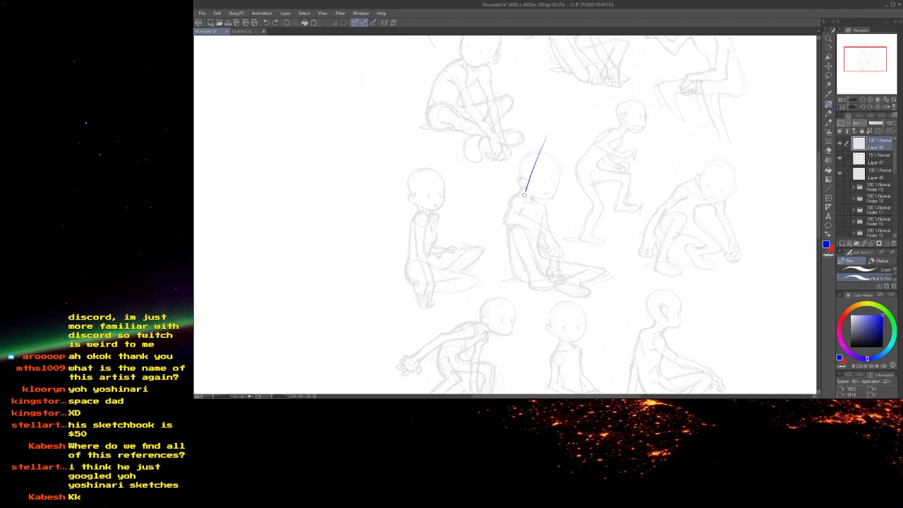
{"action": "mouse_move", "coordinate": [524, 259]}
{"action": "left_mouse_down"}
{"action": "mouse_move", "coordinate": [557, 273]}
{"action": "mouse_move", "coordinate": [632, 275]}
{"action": "left_mouse_up"}
{"action": "mouse_move", "coordinate": [484, 165]}
{"action": "left_mouse_down"}
{"action": "mouse_move", "coordinate": [455, 99]}
{"action": "mouse_move", "coordinate": [455, 41]}
{"action": "left_mouse_up"}
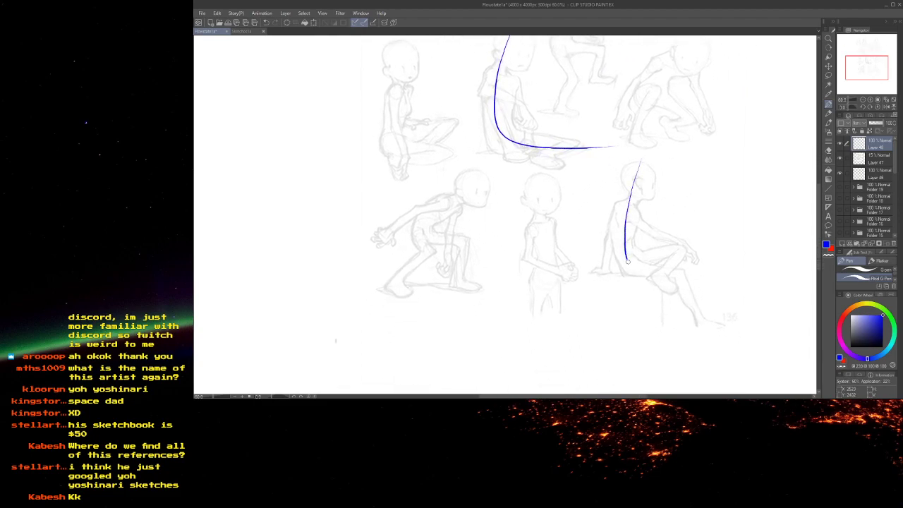
{"action": "left_click_drag", "start_coordinate": [696, 302], "coordinate": [789, 333]}
- Draw the lower-left crouching figure's line of action from head through back and rear leg, discarding the version following the front leg
{"action": "left_click_drag", "start_coordinate": [462, 184], "coordinate": [577, 168]}
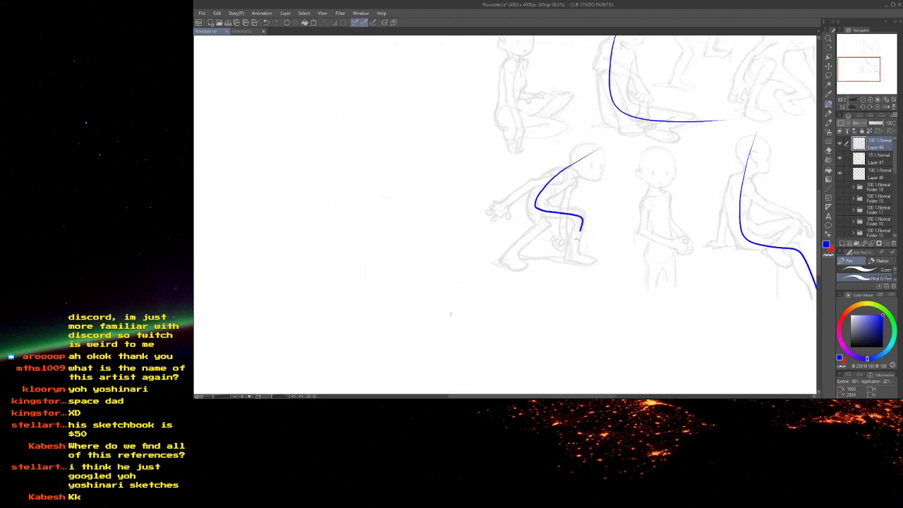
{"action": "left_click_drag", "start_coordinate": [535, 191], "coordinate": [553, 190]}
{"action": "key", "text": "ctrl+z"}
{"action": "mouse_move", "coordinate": [612, 149]}
{"action": "left_mouse_down"}
{"action": "mouse_move", "coordinate": [552, 194]}
{"action": "mouse_move", "coordinate": [527, 286]}
{"action": "left_mouse_up"}
- Add an L-shaped line of action to the far-left seated figure and a gentle vertical one to the bottom standing figure
{"action": "left_click_drag", "start_coordinate": [523, 200], "coordinate": [448, 262]}
{"action": "left_click_drag", "start_coordinate": [474, 169], "coordinate": [593, 216]}
{"action": "left_click_drag", "start_coordinate": [650, 248], "coordinate": [611, 144]}
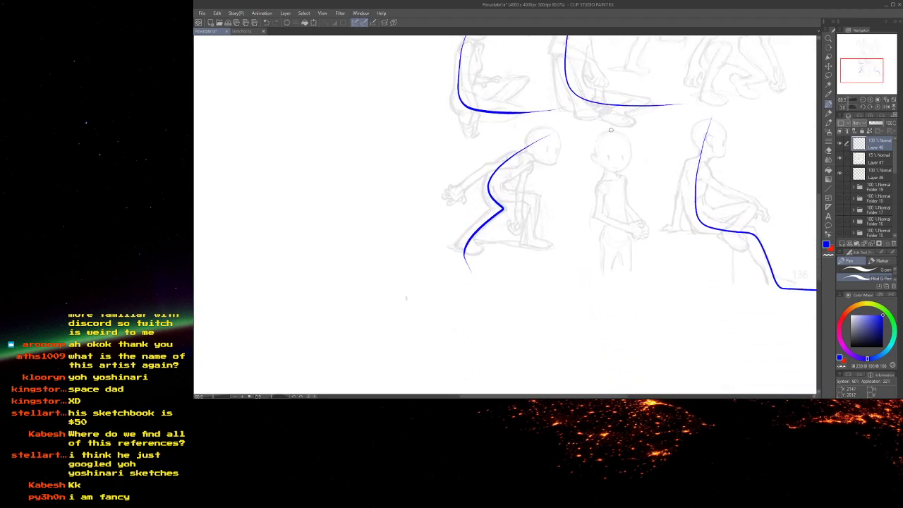
{"action": "left_click_drag", "start_coordinate": [626, 285], "coordinate": [622, 279]}
{"action": "mouse_move", "coordinate": [575, 188]}
{"action": "left_mouse_down"}
{"action": "mouse_move", "coordinate": [546, 296]}
{"action": "mouse_move", "coordinate": [518, 354]}
{"action": "left_mouse_up"}
{"action": "left_click_drag", "start_coordinate": [588, 230], "coordinate": [574, 254]}
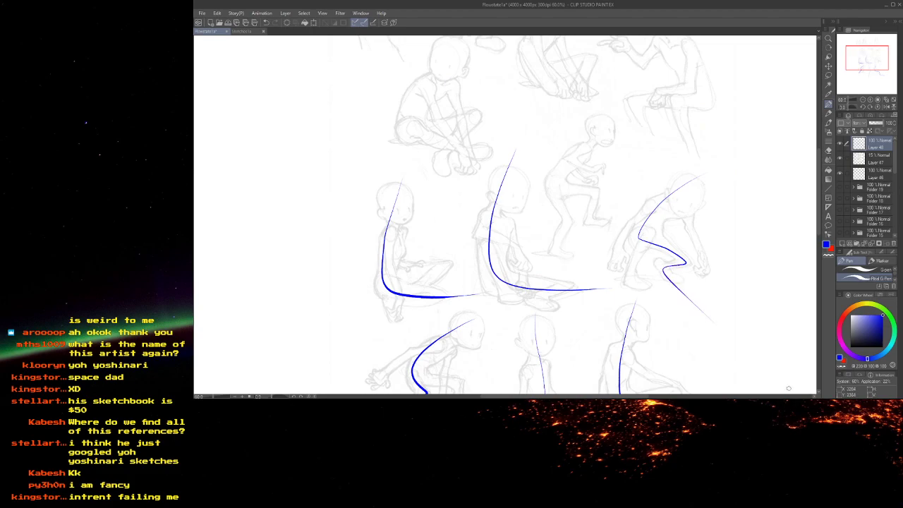
{"action": "mouse_move", "coordinate": [661, 180]}
{"action": "left_mouse_down"}
{"action": "mouse_move", "coordinate": [664, 164]}
{"action": "mouse_move", "coordinate": [635, 254]}
{"action": "mouse_move", "coordinate": [695, 274]}
{"action": "left_mouse_up"}
{"action": "key", "text": "ctrl+z"}
{"action": "left_click_drag", "start_coordinate": [478, 161], "coordinate": [465, 174]}
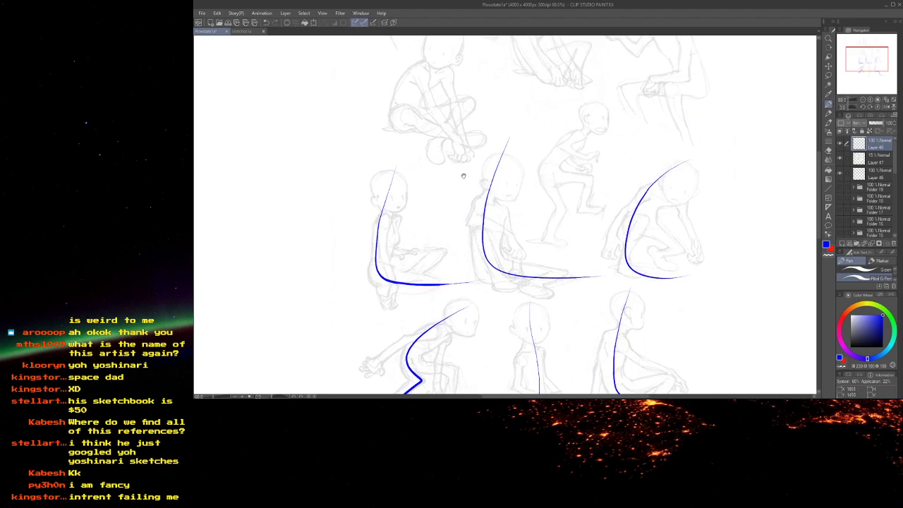
{"action": "key", "text": "ctrl+z"}
{"action": "key", "text": "ctrl+z"}
- Draw a zigzag line of action through the right-hand crouching figure's head, back and bent legs, with a curve for the other leg
{"action": "left_click_drag", "start_coordinate": [688, 172], "coordinate": [636, 217]}
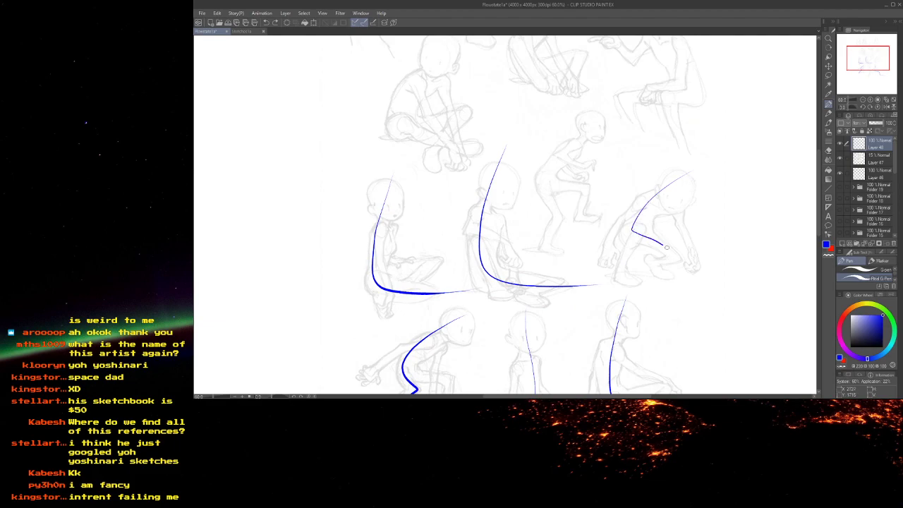
{"action": "left_click_drag", "start_coordinate": [659, 279], "coordinate": [718, 305]}
{"action": "left_click_drag", "start_coordinate": [652, 225], "coordinate": [663, 289]}
- Sketch flowing gesture lines over the cross-legged figure's spine, arms and folded legs, and outline its head with a curved face guide
{"action": "left_click_drag", "start_coordinate": [417, 169], "coordinate": [496, 311]}
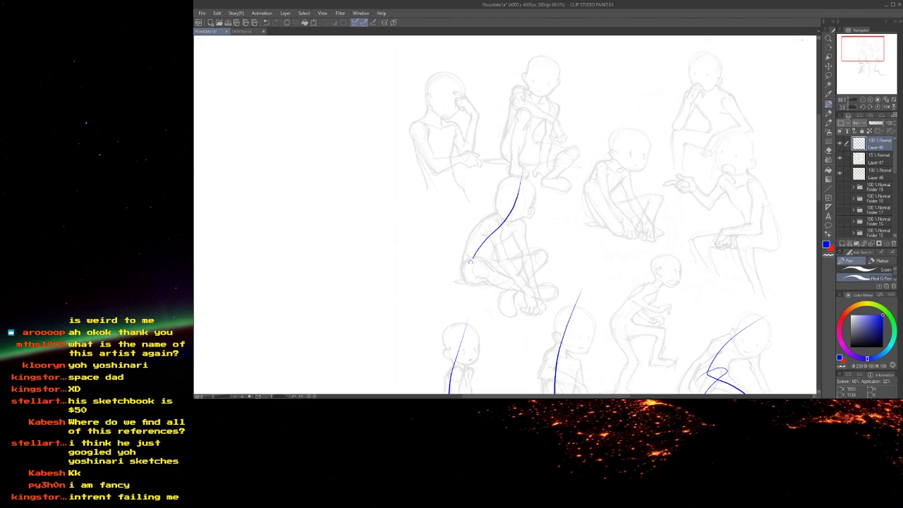
{"action": "left_click_drag", "start_coordinate": [541, 256], "coordinate": [511, 324]}
{"action": "left_click_drag", "start_coordinate": [557, 294], "coordinate": [497, 286]}
{"action": "left_click_drag", "start_coordinate": [490, 196], "coordinate": [498, 151]}
{"action": "mouse_move", "coordinate": [490, 186]}
{"action": "left_mouse_down"}
{"action": "mouse_move", "coordinate": [515, 217]}
{"action": "mouse_move", "coordinate": [538, 284]}
{"action": "left_mouse_up"}
{"action": "left_click_drag", "start_coordinate": [532, 188], "coordinate": [547, 280]}
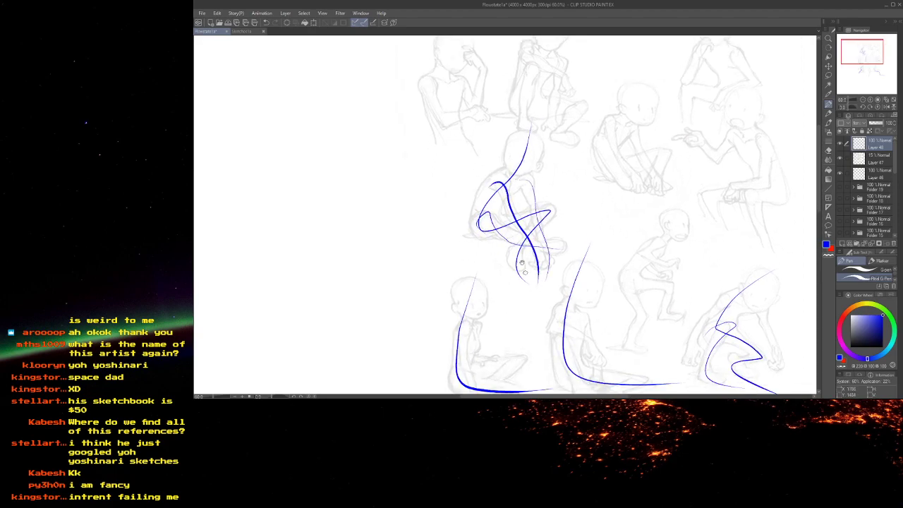
{"action": "left_click_drag", "start_coordinate": [506, 158], "coordinate": [504, 218]}
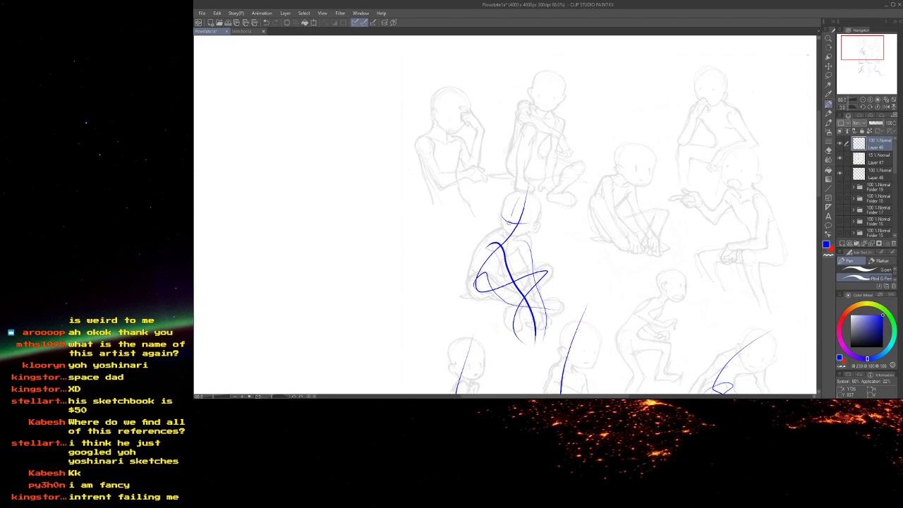
{"action": "mouse_move", "coordinate": [536, 229]}
{"action": "left_mouse_down"}
{"action": "mouse_move", "coordinate": [563, 183]}
{"action": "mouse_move", "coordinate": [529, 194]}
{"action": "mouse_move", "coordinate": [551, 176]}
{"action": "left_mouse_up"}
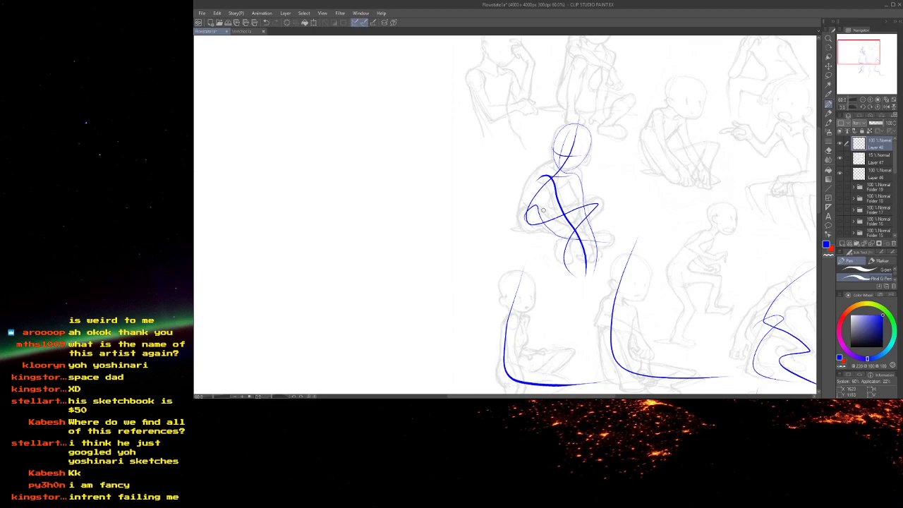
- Build up the middle seated figure with a head circle and face guides, shoulder and waist lines, and arm lines
{"action": "mouse_move", "coordinate": [549, 213]}
{"action": "left_mouse_down"}
{"action": "mouse_move", "coordinate": [490, 141]}
{"action": "mouse_move", "coordinate": [486, 80]}
{"action": "left_mouse_up"}
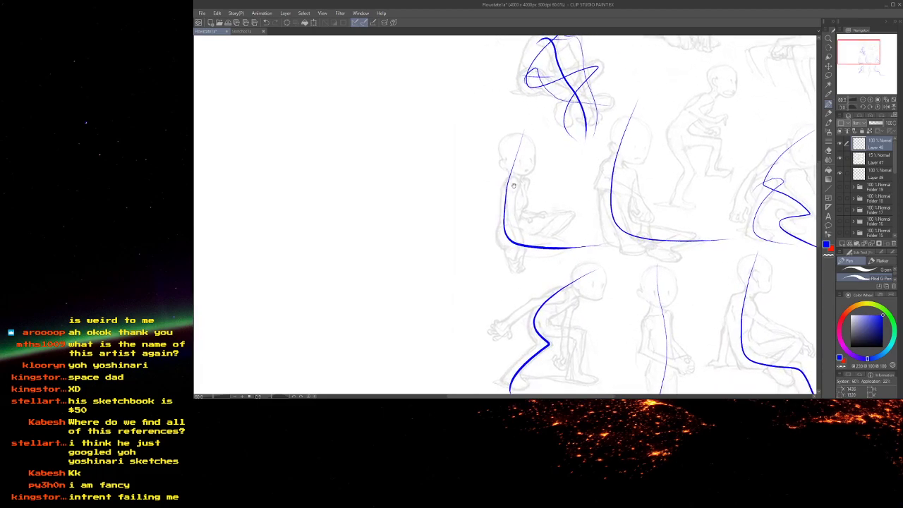
{"action": "left_click_drag", "start_coordinate": [494, 148], "coordinate": [548, 225]}
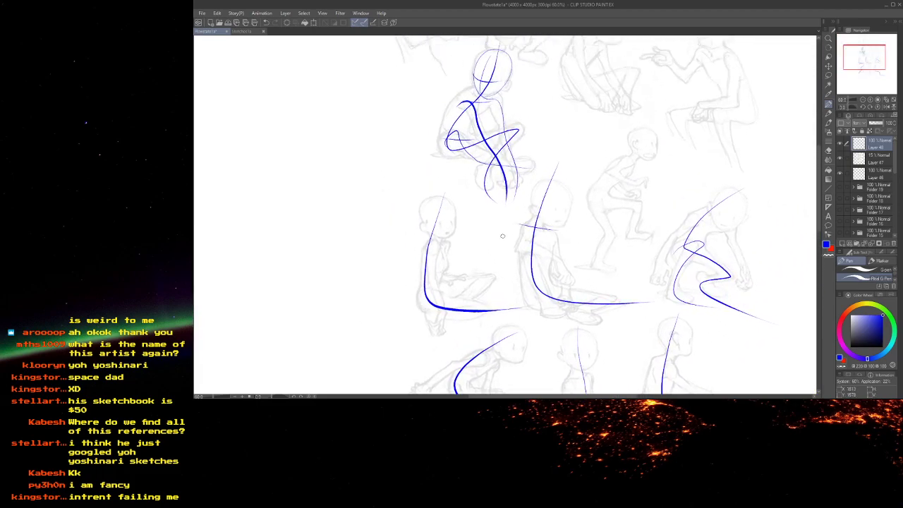
{"action": "left_click_drag", "start_coordinate": [529, 286], "coordinate": [520, 286]}
{"action": "mouse_move", "coordinate": [513, 214]}
{"action": "left_mouse_down"}
{"action": "mouse_move", "coordinate": [528, 186]}
{"action": "mouse_move", "coordinate": [501, 242]}
{"action": "mouse_move", "coordinate": [599, 111]}
{"action": "mouse_move", "coordinate": [566, 115]}
{"action": "mouse_move", "coordinate": [563, 235]}
{"action": "mouse_move", "coordinate": [551, 243]}
{"action": "mouse_move", "coordinate": [591, 194]}
{"action": "mouse_move", "coordinate": [585, 230]}
{"action": "left_mouse_up"}
{"action": "mouse_move", "coordinate": [585, 231]}
{"action": "left_mouse_down"}
{"action": "mouse_move", "coordinate": [601, 340]}
{"action": "mouse_move", "coordinate": [597, 256]}
{"action": "mouse_move", "coordinate": [575, 228]}
{"action": "mouse_move", "coordinate": [611, 231]}
{"action": "left_mouse_up"}
- Sketch gesture lines for the far-left seated figure's torso, supporting arm and folded legs
{"action": "left_click_drag", "start_coordinate": [555, 241], "coordinate": [636, 210]}
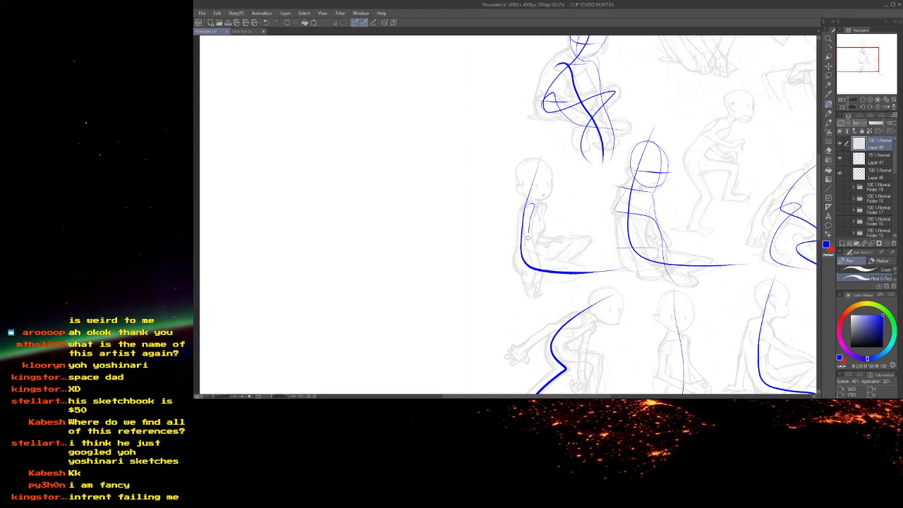
{"action": "left_click_drag", "start_coordinate": [535, 296], "coordinate": [533, 314]}
{"action": "left_click_drag", "start_coordinate": [535, 197], "coordinate": [528, 201]}
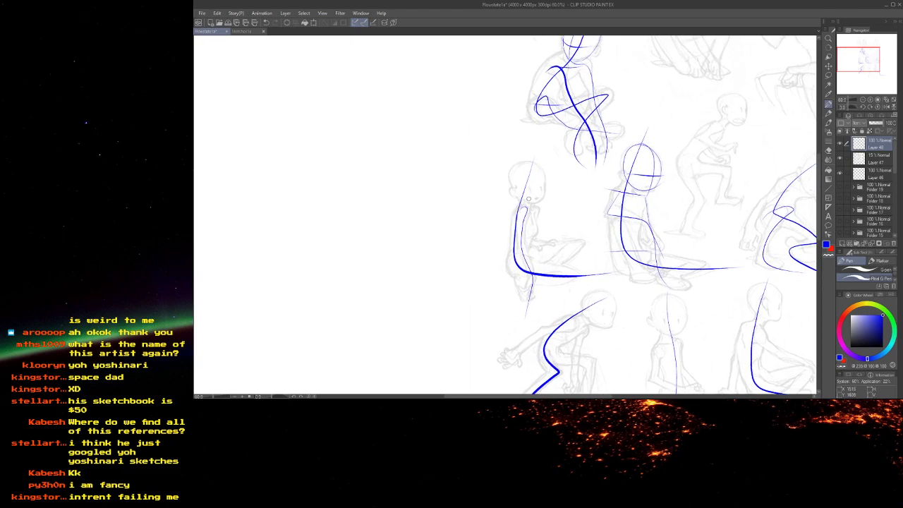
{"action": "mouse_move", "coordinate": [532, 256]}
{"action": "left_mouse_down"}
{"action": "mouse_move", "coordinate": [575, 252]}
{"action": "mouse_move", "coordinate": [543, 280]}
{"action": "mouse_move", "coordinate": [580, 244]}
{"action": "left_mouse_up"}
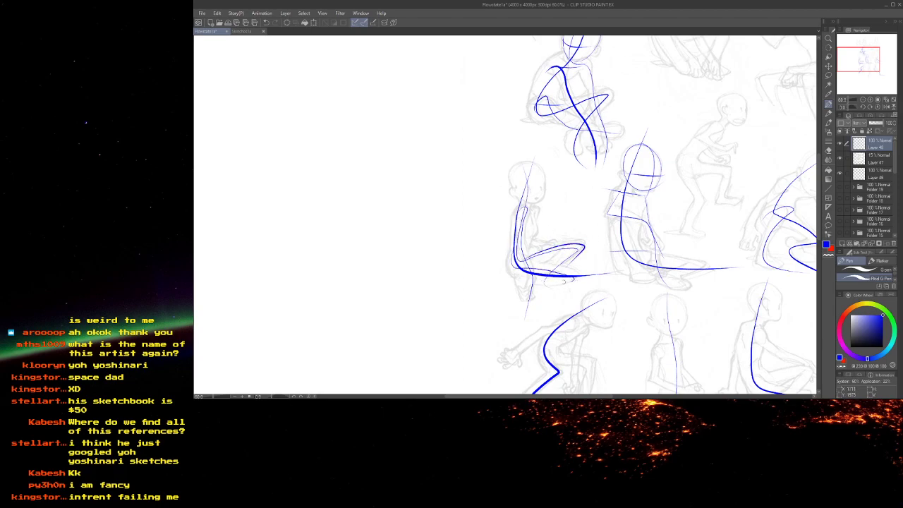
{"action": "left_click_drag", "start_coordinate": [520, 289], "coordinate": [525, 306]}
- Add curved shoulder and waist guides to the bottom standing figure and a waist curve to the lower-left crouching figure
{"action": "left_click_drag", "start_coordinate": [567, 276], "coordinate": [506, 110]}
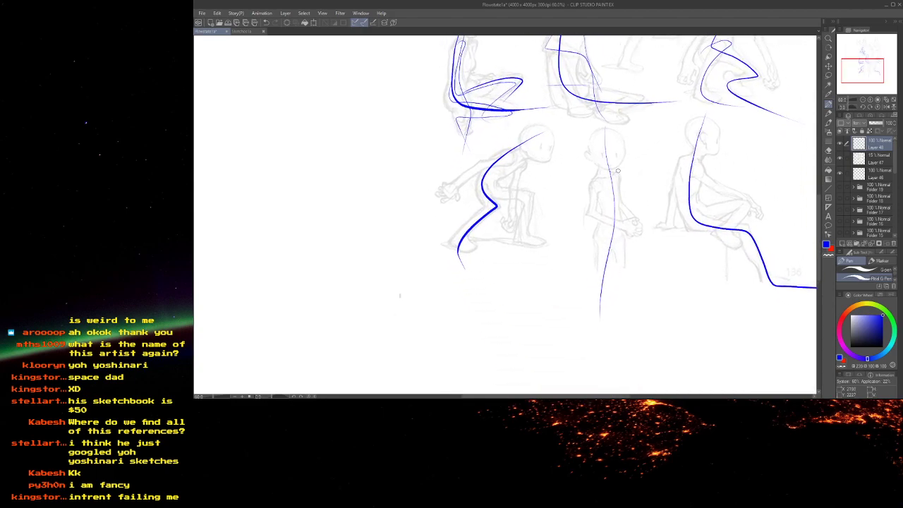
{"action": "left_click_drag", "start_coordinate": [590, 185], "coordinate": [584, 208]}
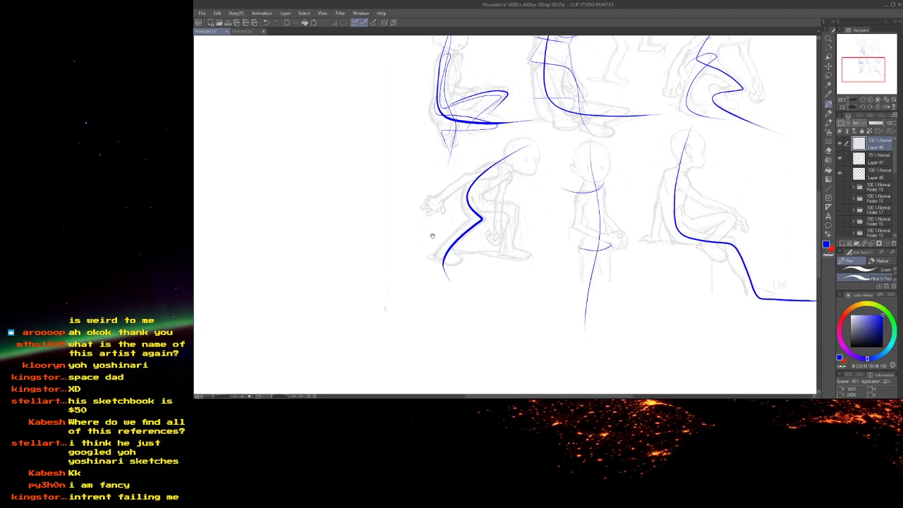
{"action": "left_click_drag", "start_coordinate": [436, 235], "coordinate": [508, 304]}
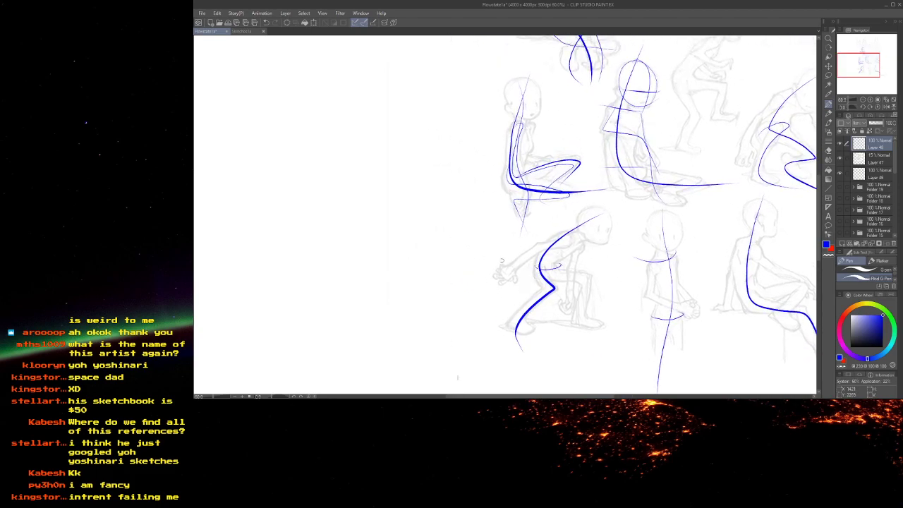
- Define the lower-left crouching figure's torso with collar curves, extra waist curves and a front contour
{"action": "scroll", "coordinate": [544, 265], "scroll_direction": "up", "scroll_amount": 5}
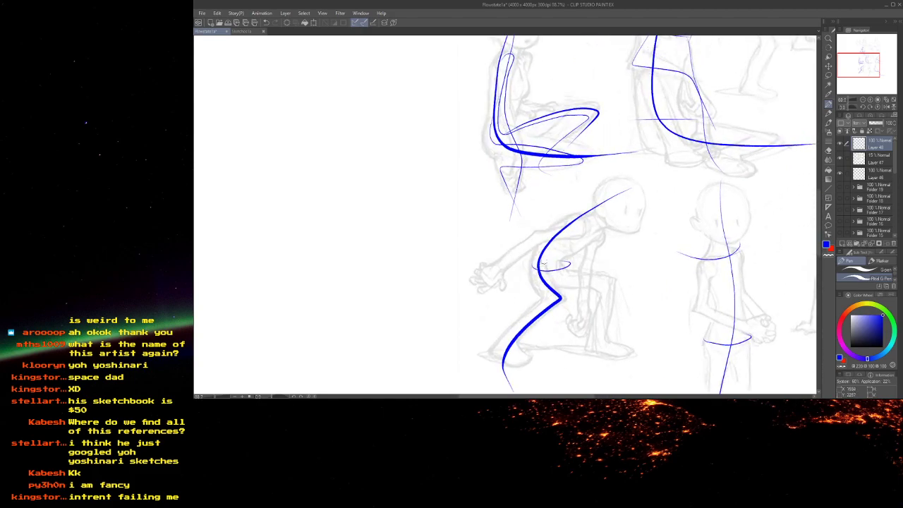
{"action": "mouse_move", "coordinate": [589, 200]}
{"action": "left_mouse_down"}
{"action": "mouse_move", "coordinate": [598, 225]}
{"action": "mouse_move", "coordinate": [623, 228]}
{"action": "left_mouse_up"}
{"action": "mouse_move", "coordinate": [585, 198]}
{"action": "left_mouse_down"}
{"action": "mouse_move", "coordinate": [597, 227]}
{"action": "mouse_move", "coordinate": [613, 224]}
{"action": "mouse_move", "coordinate": [622, 240]}
{"action": "mouse_move", "coordinate": [580, 217]}
{"action": "mouse_move", "coordinate": [642, 250]}
{"action": "left_mouse_up"}
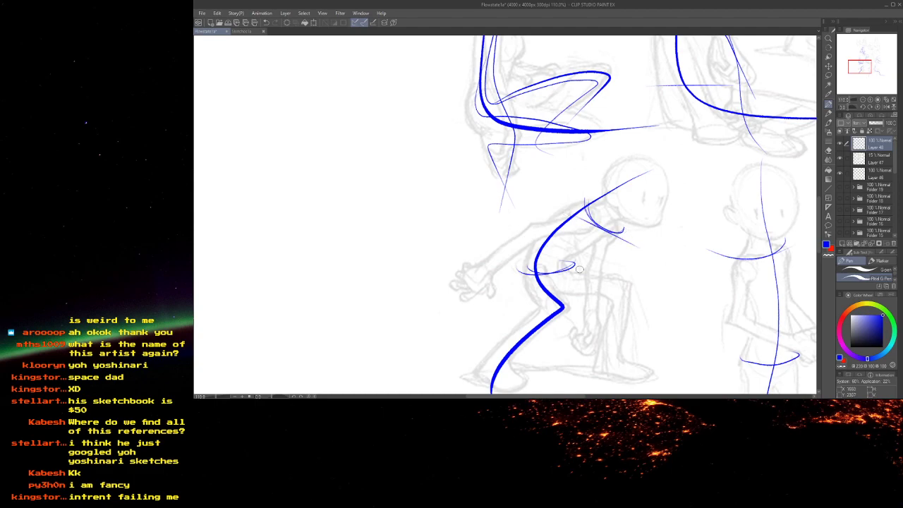
{"action": "left_click_drag", "start_coordinate": [581, 270], "coordinate": [516, 282]}
{"action": "left_click_drag", "start_coordinate": [582, 222], "coordinate": [552, 283]}
- Outline the lower-left crouching figure's head and add its face centre line, eyes and ear
{"action": "left_click_drag", "start_coordinate": [656, 165], "coordinate": [648, 228]}
{"action": "mouse_move", "coordinate": [604, 192]}
{"action": "left_mouse_down"}
{"action": "mouse_move", "coordinate": [642, 158]}
{"action": "mouse_move", "coordinate": [662, 168]}
{"action": "mouse_move", "coordinate": [615, 164]}
{"action": "mouse_move", "coordinate": [671, 189]}
{"action": "mouse_move", "coordinate": [648, 229]}
{"action": "left_mouse_up"}
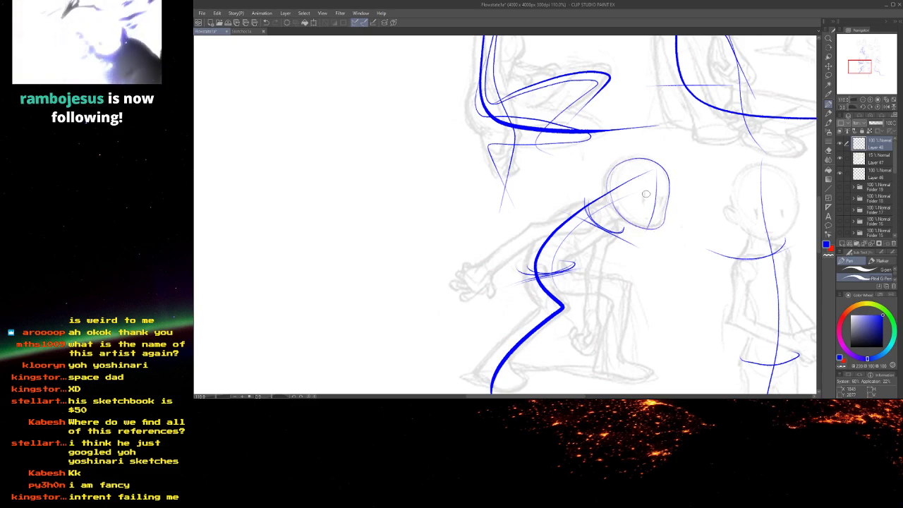
{"action": "scroll", "coordinate": [657, 199], "scroll_direction": "up", "scroll_amount": 2}
{"action": "mouse_move", "coordinate": [643, 187]}
{"action": "left_mouse_down"}
{"action": "mouse_move", "coordinate": [642, 201]}
{"action": "mouse_move", "coordinate": [664, 204]}
{"action": "left_mouse_up"}
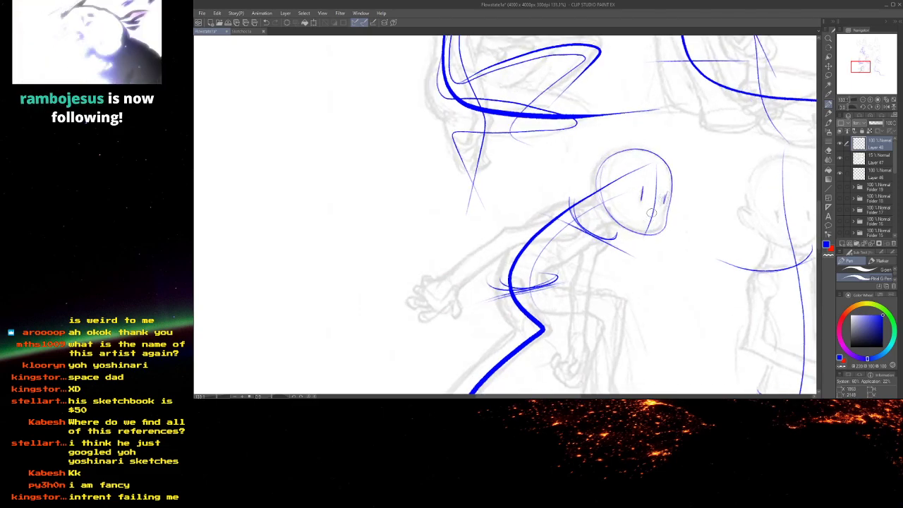
{"action": "scroll", "coordinate": [649, 212], "scroll_direction": "down", "scroll_amount": 2}
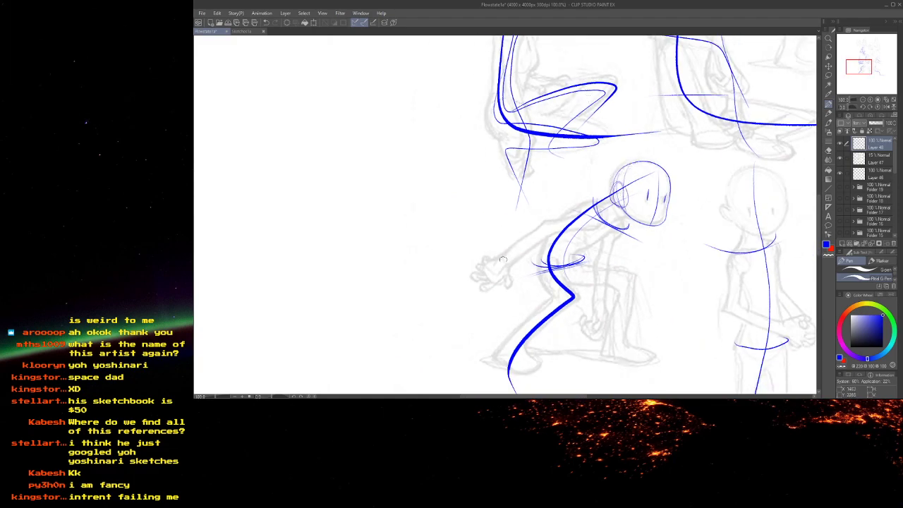
- Draw gesture lines for the lower-left crouching figure's backward-stretched arm and hanging arm, including both hands
{"action": "mouse_move", "coordinate": [603, 202]}
{"action": "left_mouse_down"}
{"action": "mouse_move", "coordinate": [527, 236]}
{"action": "mouse_move", "coordinate": [501, 258]}
{"action": "mouse_move", "coordinate": [509, 256]}
{"action": "mouse_move", "coordinate": [499, 280]}
{"action": "mouse_move", "coordinate": [472, 287]}
{"action": "left_mouse_up"}
{"action": "left_click_drag", "start_coordinate": [510, 255], "coordinate": [506, 291]}
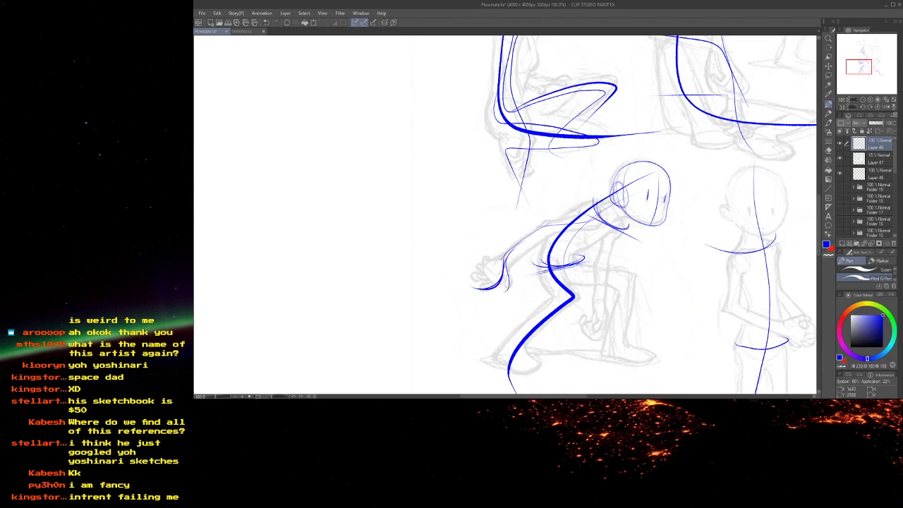
{"action": "mouse_move", "coordinate": [618, 220]}
{"action": "left_mouse_down"}
{"action": "mouse_move", "coordinate": [601, 279]}
{"action": "mouse_move", "coordinate": [601, 336]}
{"action": "mouse_move", "coordinate": [605, 321]}
{"action": "mouse_move", "coordinate": [586, 310]}
{"action": "left_mouse_up"}
{"action": "mouse_move", "coordinate": [484, 256]}
{"action": "left_mouse_down"}
{"action": "mouse_move", "coordinate": [493, 286]}
{"action": "mouse_move", "coordinate": [508, 288]}
{"action": "left_mouse_up"}
{"action": "scroll", "coordinate": [601, 211], "scroll_direction": "down", "scroll_amount": 2}
{"action": "scroll", "coordinate": [536, 308], "scroll_direction": "up", "scroll_amount": 1}
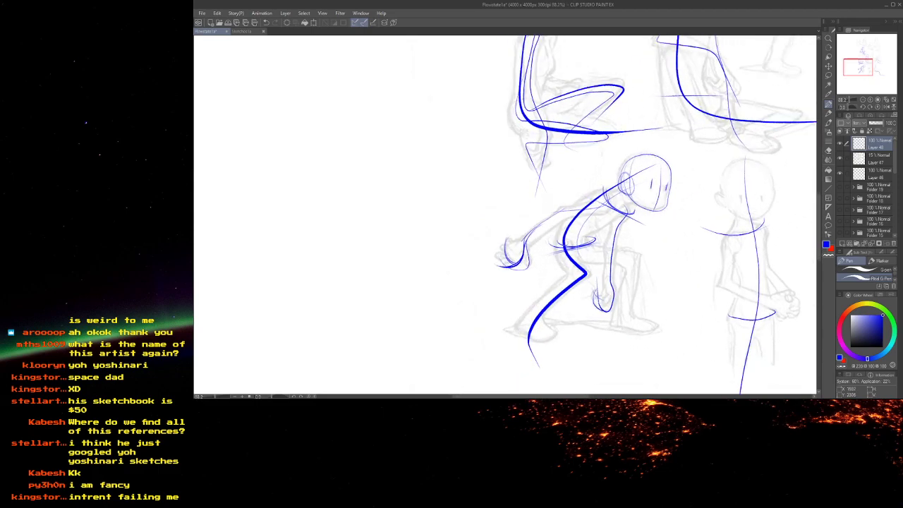
- Sketch the lower-left crouching figure's bent front leg and foot, and reinforce its rear leg
{"action": "mouse_move", "coordinate": [581, 277]}
{"action": "left_mouse_down"}
{"action": "mouse_move", "coordinate": [529, 325]}
{"action": "mouse_move", "coordinate": [573, 351]}
{"action": "left_mouse_up"}
{"action": "mouse_move", "coordinate": [575, 249]}
{"action": "left_mouse_down"}
{"action": "mouse_move", "coordinate": [629, 256]}
{"action": "mouse_move", "coordinate": [636, 271]}
{"action": "mouse_move", "coordinate": [619, 310]}
{"action": "mouse_move", "coordinate": [674, 333]}
{"action": "left_mouse_up"}
{"action": "left_click_drag", "start_coordinate": [570, 272], "coordinate": [531, 326]}
- Trace the lower-right seated figure's back, seat, thigh and extended lower leg down to the foot
{"action": "left_click_drag", "start_coordinate": [623, 167], "coordinate": [382, 215]}
{"action": "left_click_drag", "start_coordinate": [629, 247], "coordinate": [607, 260]}
{"action": "left_click_drag", "start_coordinate": [619, 282], "coordinate": [608, 232]}
{"action": "mouse_move", "coordinate": [617, 198]}
{"action": "left_mouse_down"}
{"action": "mouse_move", "coordinate": [605, 208]}
{"action": "mouse_move", "coordinate": [611, 273]}
{"action": "left_mouse_up"}
{"action": "mouse_move", "coordinate": [603, 206]}
{"action": "left_mouse_down"}
{"action": "mouse_move", "coordinate": [631, 310]}
{"action": "mouse_move", "coordinate": [692, 298]}
{"action": "mouse_move", "coordinate": [706, 306]}
{"action": "left_mouse_up"}
{"action": "left_click_drag", "start_coordinate": [659, 278], "coordinate": [605, 179]}
{"action": "mouse_move", "coordinate": [651, 204]}
{"action": "left_mouse_down"}
{"action": "mouse_move", "coordinate": [668, 279]}
{"action": "mouse_move", "coordinate": [701, 294]}
{"action": "left_mouse_up"}
- Draw the lower-right seated figure's shoulder, the arm resting toward its knee and the arm supporting it from behind
{"action": "mouse_move", "coordinate": [577, 164]}
{"action": "left_mouse_down"}
{"action": "mouse_move", "coordinate": [591, 224]}
{"action": "mouse_move", "coordinate": [556, 236]}
{"action": "mouse_move", "coordinate": [556, 285]}
{"action": "left_mouse_up"}
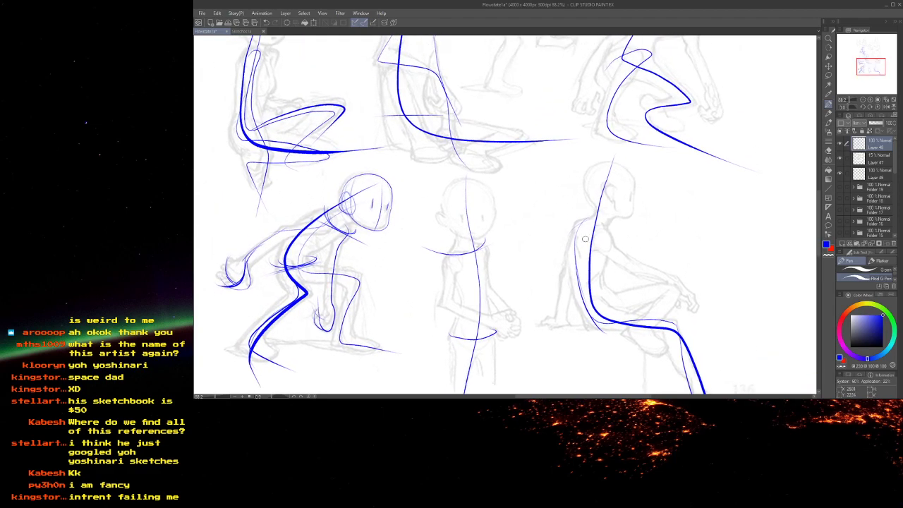
{"action": "mouse_move", "coordinate": [579, 233]}
{"action": "left_mouse_down"}
{"action": "mouse_move", "coordinate": [611, 230]}
{"action": "mouse_move", "coordinate": [632, 271]}
{"action": "mouse_move", "coordinate": [692, 304]}
{"action": "mouse_move", "coordinate": [574, 233]}
{"action": "mouse_move", "coordinate": [580, 223]}
{"action": "mouse_move", "coordinate": [704, 281]}
{"action": "left_mouse_up"}
{"action": "mouse_move", "coordinate": [595, 204]}
{"action": "left_mouse_down"}
{"action": "mouse_move", "coordinate": [647, 196]}
{"action": "mouse_move", "coordinate": [645, 256]}
{"action": "mouse_move", "coordinate": [660, 258]}
{"action": "mouse_move", "coordinate": [615, 372]}
{"action": "left_mouse_up"}
{"action": "left_click_drag", "start_coordinate": [634, 286], "coordinate": [617, 360]}
- Outline the lower-right seated figure's head with construction curves, an ear and the facial profile
{"action": "scroll", "coordinate": [628, 192], "scroll_direction": "up", "scroll_amount": 2}
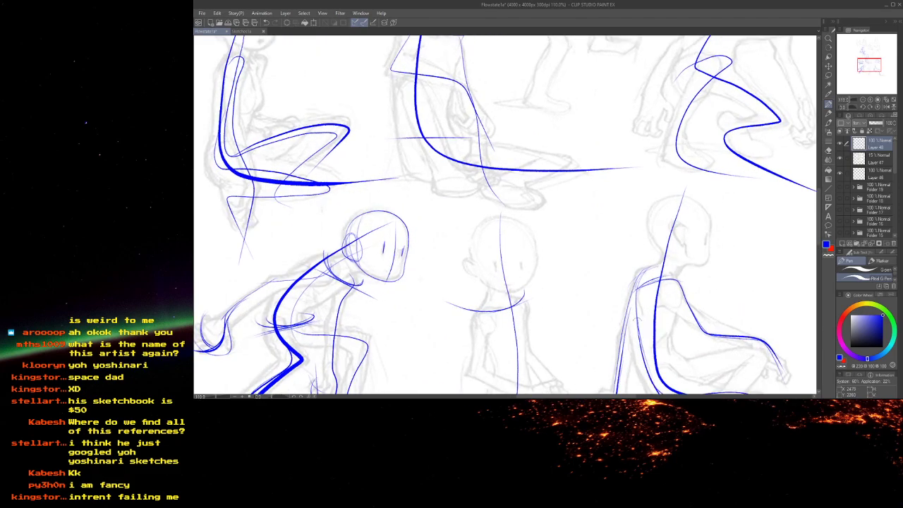
{"action": "mouse_move", "coordinate": [665, 198]}
{"action": "left_mouse_down"}
{"action": "mouse_move", "coordinate": [709, 233]}
{"action": "mouse_move", "coordinate": [682, 200]}
{"action": "mouse_move", "coordinate": [679, 247]}
{"action": "left_mouse_up"}
{"action": "scroll", "coordinate": [681, 200], "scroll_direction": "up", "scroll_amount": 2}
{"action": "left_click_drag", "start_coordinate": [677, 180], "coordinate": [685, 264]}
{"action": "scroll", "coordinate": [704, 230], "scroll_direction": "up", "scroll_amount": 1}
{"action": "mouse_move", "coordinate": [717, 206]}
{"action": "left_mouse_down"}
{"action": "mouse_move", "coordinate": [711, 265]}
{"action": "mouse_move", "coordinate": [690, 268]}
{"action": "mouse_move", "coordinate": [669, 290]}
{"action": "left_mouse_up"}
{"action": "left_click_drag", "start_coordinate": [670, 216], "coordinate": [685, 234]}
{"action": "scroll", "coordinate": [714, 226], "scroll_direction": "down", "scroll_amount": 3}
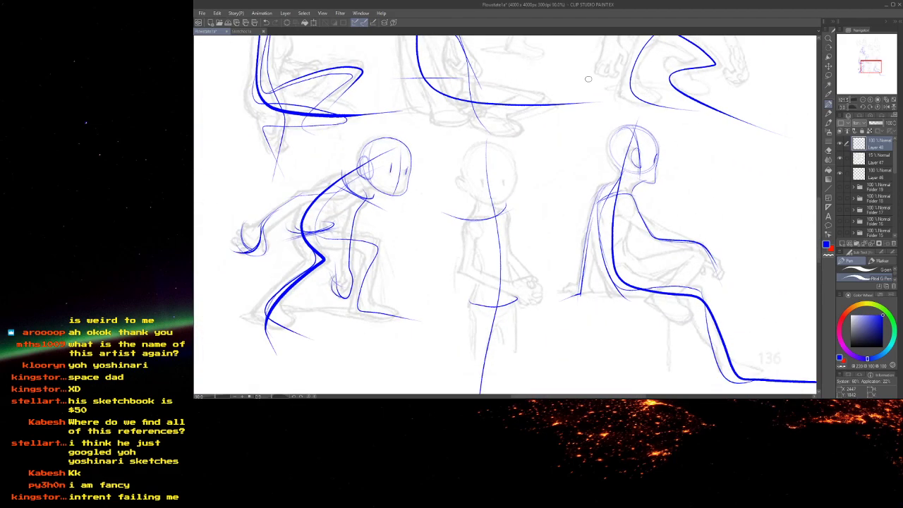
- Strengthen the lower-right seated figure's forward arm and hand, and add the shin line of its folded leg
{"action": "left_click_drag", "start_coordinate": [619, 208], "coordinate": [706, 243]}
{"action": "mouse_move", "coordinate": [632, 192]}
{"action": "left_mouse_down"}
{"action": "mouse_move", "coordinate": [714, 246]}
{"action": "mouse_move", "coordinate": [752, 297]}
{"action": "left_mouse_up"}
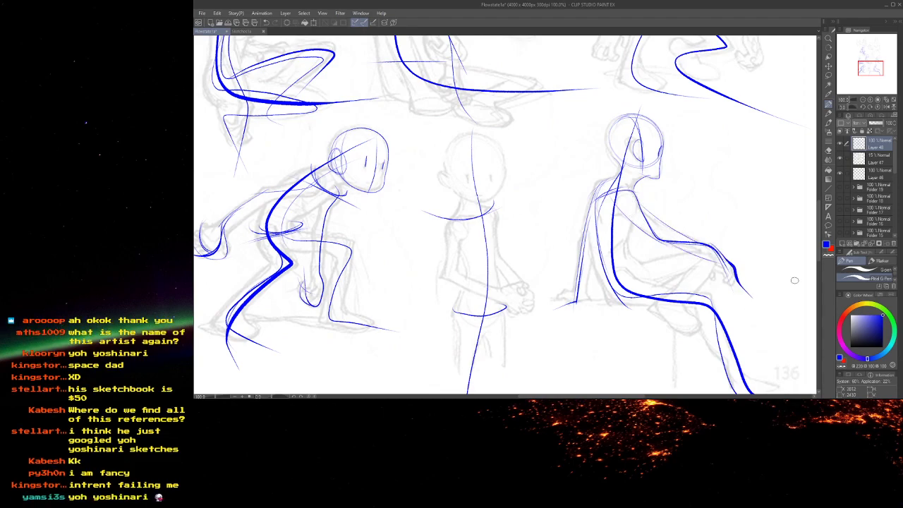
{"action": "left_click_drag", "start_coordinate": [721, 251], "coordinate": [686, 302]}
- Add the lower-right seated figure's front torso contour and darken the crease at its waist
{"action": "left_click_drag", "start_coordinate": [643, 258], "coordinate": [618, 276]}
{"action": "mouse_move", "coordinate": [630, 209]}
{"action": "left_mouse_down"}
{"action": "mouse_move", "coordinate": [638, 283]}
{"action": "mouse_move", "coordinate": [626, 261]}
{"action": "mouse_move", "coordinate": [633, 201]}
{"action": "mouse_move", "coordinate": [625, 246]}
{"action": "mouse_move", "coordinate": [649, 278]}
{"action": "mouse_move", "coordinate": [609, 279]}
{"action": "left_mouse_up"}
{"action": "scroll", "coordinate": [644, 254], "scroll_direction": "up", "scroll_amount": 3}
{"action": "scroll", "coordinate": [621, 268], "scroll_direction": "down", "scroll_amount": 3}
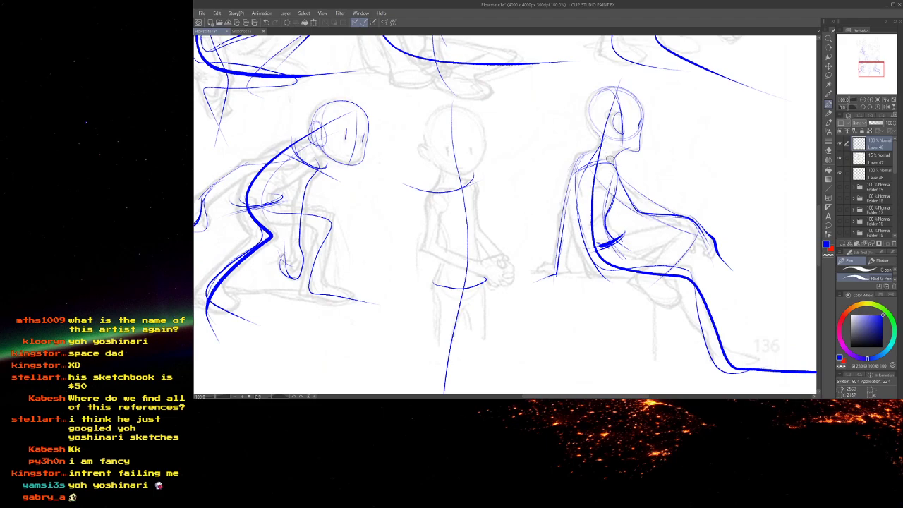
{"action": "left_click_drag", "start_coordinate": [587, 101], "coordinate": [611, 221]}
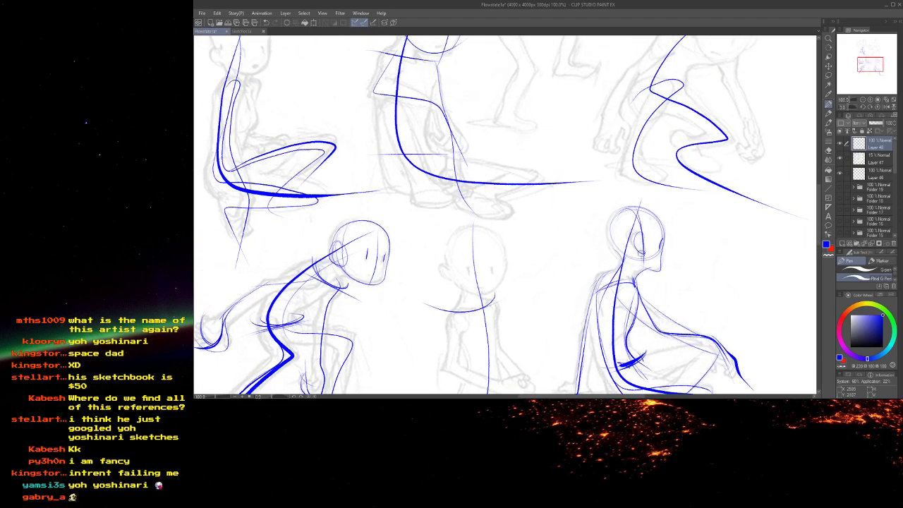
- Redraw the lower-right seated figure's tucked foot beneath its thigh and fill it with hatching strokes
{"action": "mouse_move", "coordinate": [460, 219]}
{"action": "left_mouse_down"}
{"action": "mouse_move", "coordinate": [529, 177]}
{"action": "mouse_move", "coordinate": [406, 13]}
{"action": "mouse_move", "coordinate": [348, 45]}
{"action": "mouse_move", "coordinate": [336, 73]}
{"action": "left_mouse_up"}
{"action": "mouse_move", "coordinate": [585, 252]}
{"action": "left_mouse_down"}
{"action": "mouse_move", "coordinate": [612, 248]}
{"action": "mouse_move", "coordinate": [586, 243]}
{"action": "left_mouse_up"}
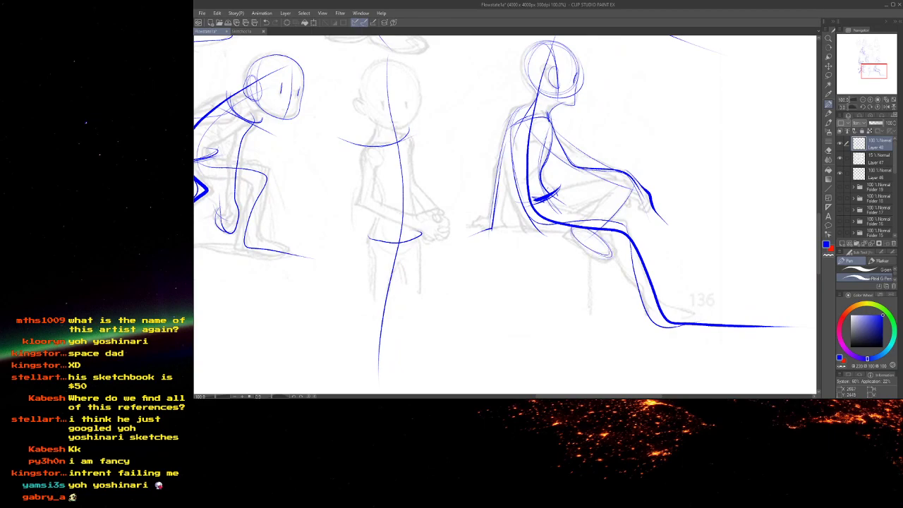
{"action": "key", "text": "ctrl+z"}
{"action": "scroll", "coordinate": [592, 159], "scroll_direction": "up", "scroll_amount": 2}
{"action": "scroll", "coordinate": [572, 203], "scroll_direction": "up", "scroll_amount": 2}
{"action": "mouse_move", "coordinate": [563, 282]}
{"action": "left_mouse_down"}
{"action": "mouse_move", "coordinate": [558, 268]}
{"action": "mouse_move", "coordinate": [561, 280]}
{"action": "mouse_move", "coordinate": [632, 302]}
{"action": "mouse_move", "coordinate": [608, 315]}
{"action": "left_mouse_up"}
{"action": "scroll", "coordinate": [609, 314], "scroll_direction": "down", "scroll_amount": 2}
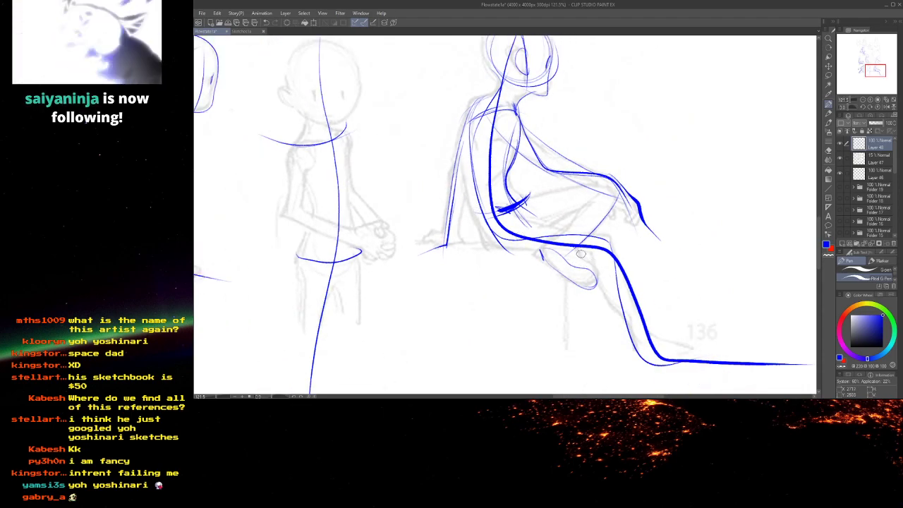
{"action": "left_click_drag", "start_coordinate": [540, 251], "coordinate": [544, 263]}
{"action": "mouse_move", "coordinate": [553, 230]}
{"action": "left_mouse_down"}
{"action": "mouse_move", "coordinate": [767, 229]}
{"action": "mouse_move", "coordinate": [725, 231]}
{"action": "mouse_move", "coordinate": [726, 266]}
{"action": "left_mouse_up"}
{"action": "left_click_drag", "start_coordinate": [546, 191], "coordinate": [560, 304]}
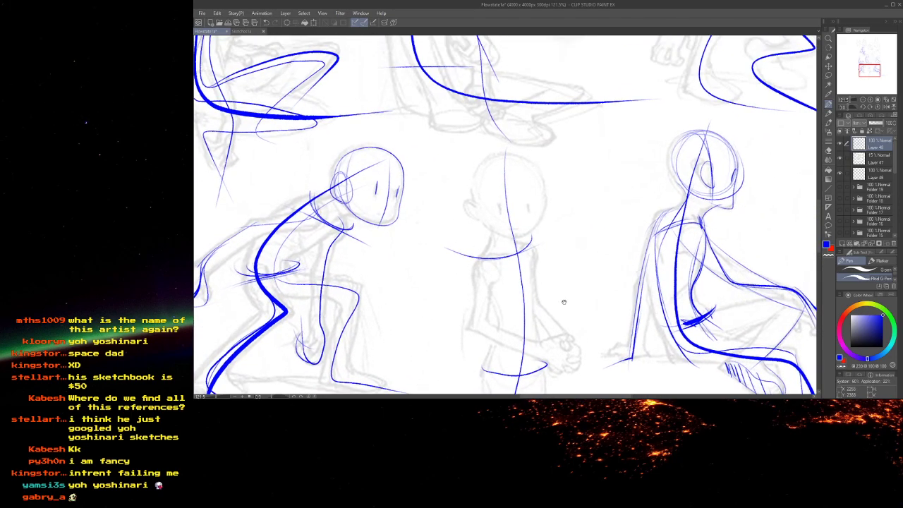
- Outline the lower-middle standing figure's head as an oval and add its horizontal eye line and vertical centre line
{"action": "mouse_move", "coordinate": [466, 285]}
{"action": "left_mouse_down"}
{"action": "mouse_move", "coordinate": [537, 188]}
{"action": "mouse_move", "coordinate": [551, 282]}
{"action": "mouse_move", "coordinate": [577, 307]}
{"action": "mouse_move", "coordinate": [559, 267]}
{"action": "mouse_move", "coordinate": [619, 237]}
{"action": "mouse_move", "coordinate": [627, 298]}
{"action": "left_mouse_up"}
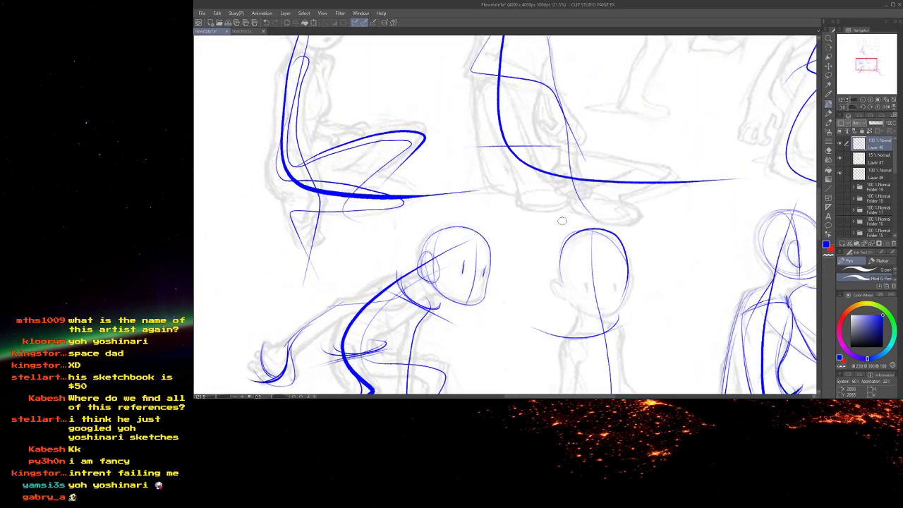
{"action": "key", "text": "ctrl+z"}
{"action": "mouse_move", "coordinate": [563, 281]}
{"action": "left_mouse_down"}
{"action": "mouse_move", "coordinate": [570, 241]}
{"action": "mouse_move", "coordinate": [621, 244]}
{"action": "mouse_move", "coordinate": [627, 297]}
{"action": "left_mouse_up"}
{"action": "left_click_drag", "start_coordinate": [572, 290], "coordinate": [624, 286]}
{"action": "left_click_drag", "start_coordinate": [596, 241], "coordinate": [605, 323]}
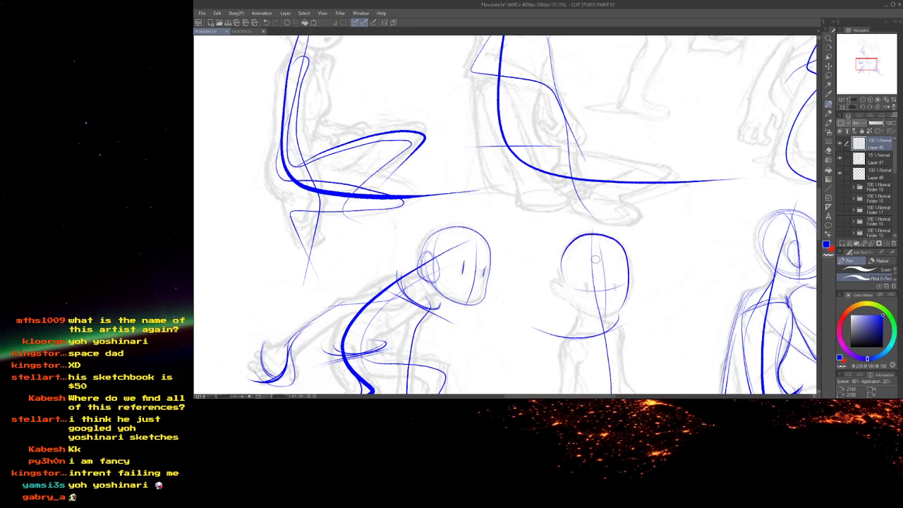
{"action": "mouse_move", "coordinate": [562, 265]}
{"action": "left_mouse_down"}
{"action": "mouse_move", "coordinate": [613, 317]}
{"action": "mouse_move", "coordinate": [590, 320]}
{"action": "mouse_move", "coordinate": [556, 163]}
{"action": "left_mouse_up"}
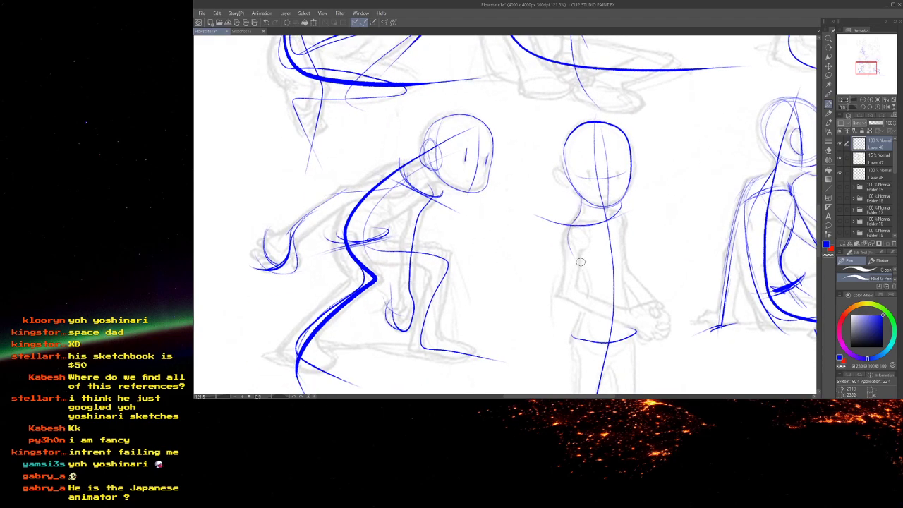
- Sketch the lower-middle standing figure's torso side and pelvis curve, and draw the contours of both legs
{"action": "mouse_move", "coordinate": [584, 324]}
{"action": "left_mouse_down"}
{"action": "mouse_move", "coordinate": [577, 186]}
{"action": "mouse_move", "coordinate": [641, 206]}
{"action": "left_mouse_up"}
{"action": "left_click_drag", "start_coordinate": [588, 224], "coordinate": [578, 363]}
{"action": "left_click_drag", "start_coordinate": [599, 305], "coordinate": [596, 352]}
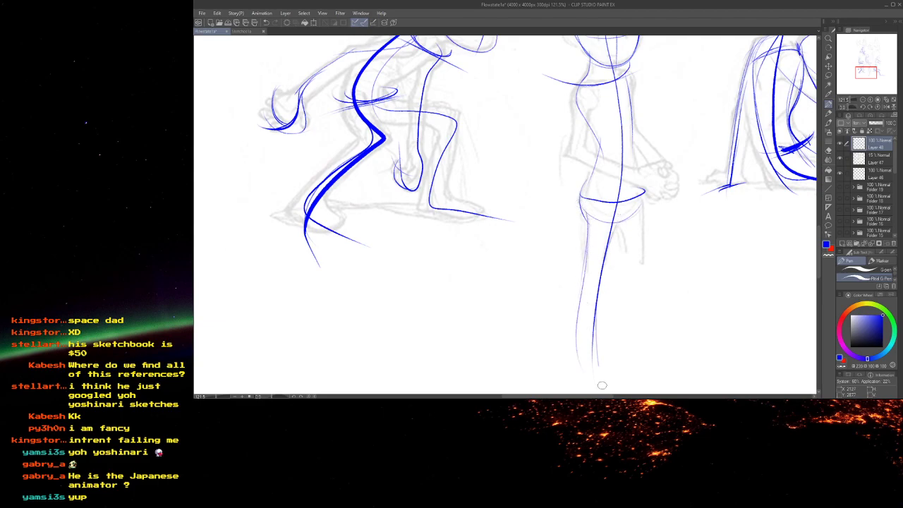
{"action": "left_click_drag", "start_coordinate": [625, 214], "coordinate": [609, 302]}
{"action": "left_click_drag", "start_coordinate": [646, 196], "coordinate": [643, 327]}
{"action": "left_click_drag", "start_coordinate": [641, 234], "coordinate": [639, 322]}
- Draw the standing figure's shoulder circle, arms and clasped hands, and complete its head with ears and eye marks
{"action": "mouse_move", "coordinate": [597, 108]}
{"action": "left_mouse_down"}
{"action": "mouse_move", "coordinate": [616, 241]}
{"action": "mouse_move", "coordinate": [591, 256]}
{"action": "mouse_move", "coordinate": [587, 298]}
{"action": "mouse_move", "coordinate": [675, 330]}
{"action": "left_mouse_up"}
{"action": "mouse_move", "coordinate": [608, 240]}
{"action": "left_mouse_down"}
{"action": "mouse_move", "coordinate": [599, 285]}
{"action": "mouse_move", "coordinate": [620, 303]}
{"action": "mouse_move", "coordinate": [693, 302]}
{"action": "mouse_move", "coordinate": [688, 338]}
{"action": "left_mouse_up"}
{"action": "mouse_move", "coordinate": [660, 311]}
{"action": "left_mouse_down"}
{"action": "mouse_move", "coordinate": [696, 329]}
{"action": "mouse_move", "coordinate": [675, 340]}
{"action": "left_mouse_up"}
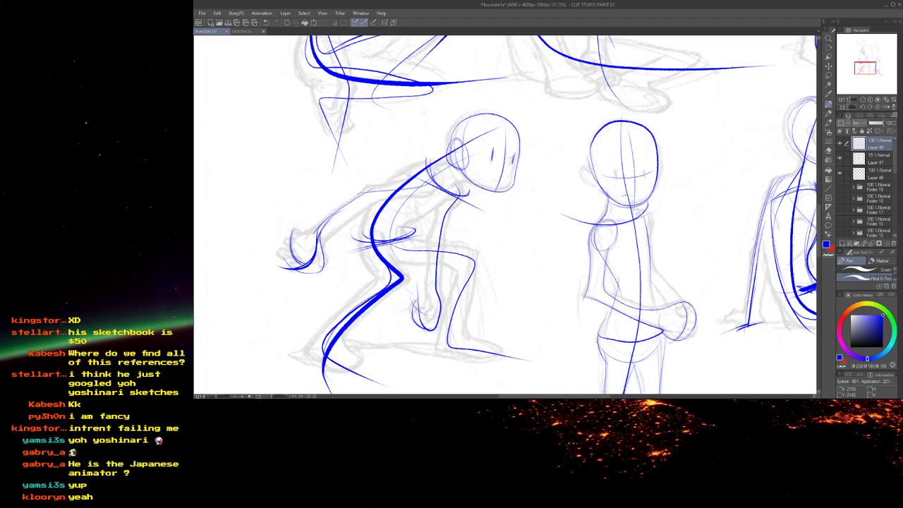
{"action": "scroll", "coordinate": [647, 210], "scroll_direction": "up", "scroll_amount": 1}
{"action": "scroll", "coordinate": [592, 161], "scroll_direction": "up", "scroll_amount": 1}
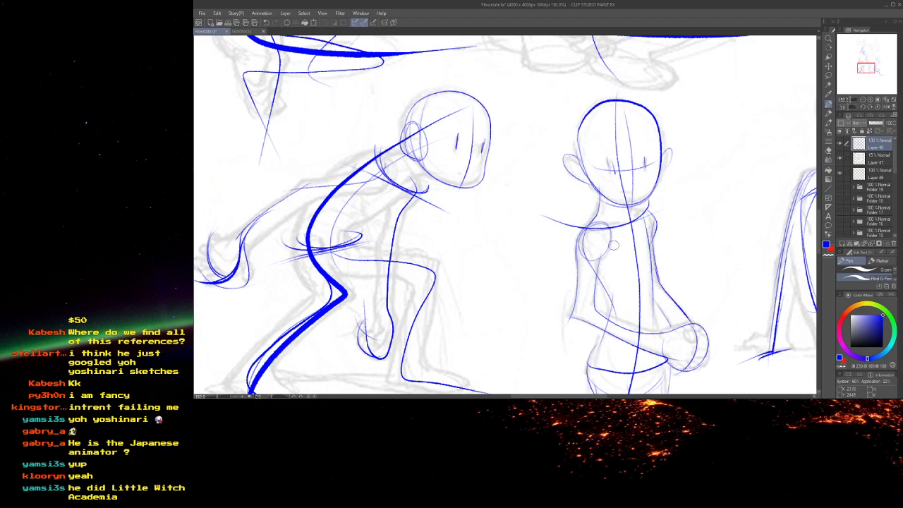
{"action": "scroll", "coordinate": [620, 261], "scroll_direction": "down", "scroll_amount": 2}
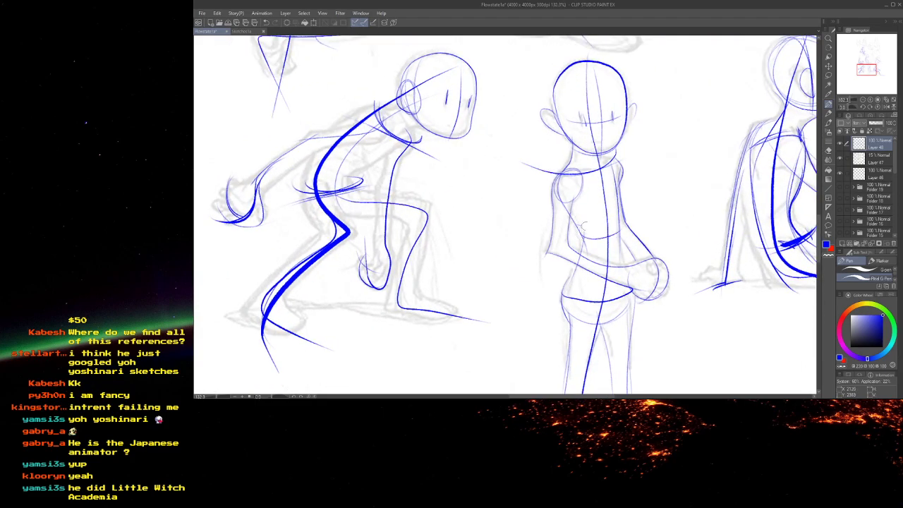
- Outline the head of the seated figure above the crouching one and add a curved centre line to the face
{"action": "mouse_move", "coordinate": [347, 141]}
{"action": "left_mouse_down"}
{"action": "mouse_move", "coordinate": [520, 236]}
{"action": "mouse_move", "coordinate": [506, 372]}
{"action": "left_mouse_up"}
{"action": "mouse_move", "coordinate": [507, 99]}
{"action": "left_mouse_down"}
{"action": "mouse_move", "coordinate": [460, 220]}
{"action": "mouse_move", "coordinate": [625, 282]}
{"action": "left_mouse_up"}
{"action": "mouse_move", "coordinate": [539, 265]}
{"action": "left_mouse_down"}
{"action": "mouse_move", "coordinate": [583, 199]}
{"action": "mouse_move", "coordinate": [593, 213]}
{"action": "mouse_move", "coordinate": [582, 280]}
{"action": "left_mouse_up"}
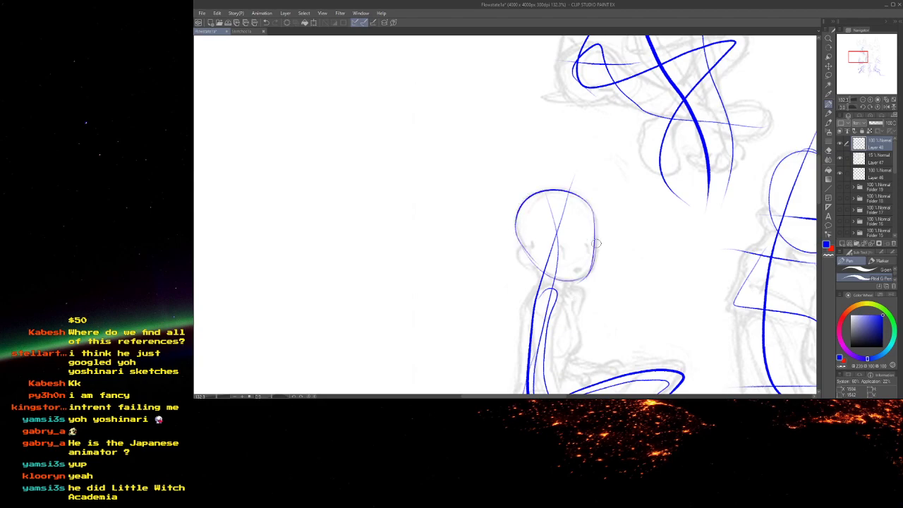
{"action": "left_click_drag", "start_coordinate": [521, 248], "coordinate": [540, 269]}
- Draw a tilted ribcage oval over the shoulders of the crouching figure in the row above
{"action": "left_click_drag", "start_coordinate": [545, 176], "coordinate": [478, 304]}
{"action": "mouse_move", "coordinate": [526, 164]}
{"action": "left_mouse_down"}
{"action": "mouse_move", "coordinate": [528, 299]}
{"action": "mouse_move", "coordinate": [515, 323]}
{"action": "mouse_move", "coordinate": [530, 292]}
{"action": "left_mouse_up"}
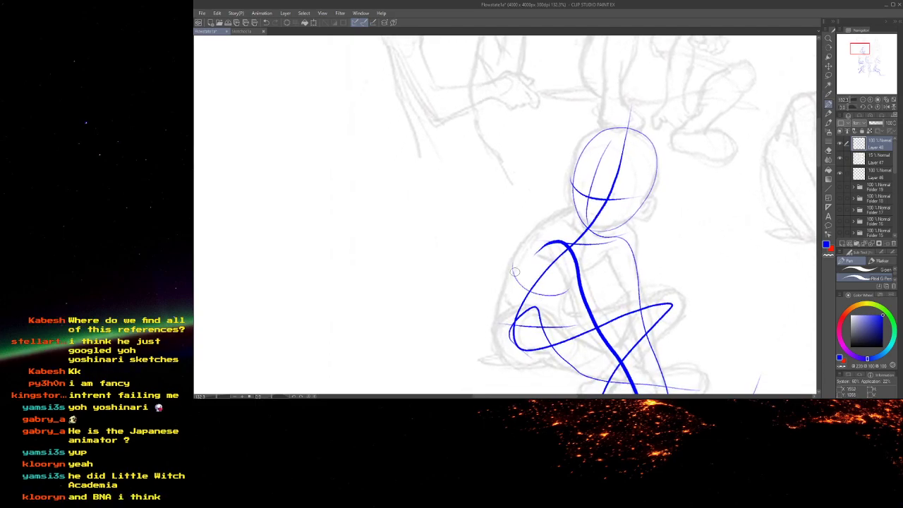
{"action": "mouse_move", "coordinate": [562, 213]}
{"action": "left_mouse_down"}
{"action": "mouse_move", "coordinate": [608, 229]}
{"action": "mouse_move", "coordinate": [599, 249]}
{"action": "left_mouse_up"}
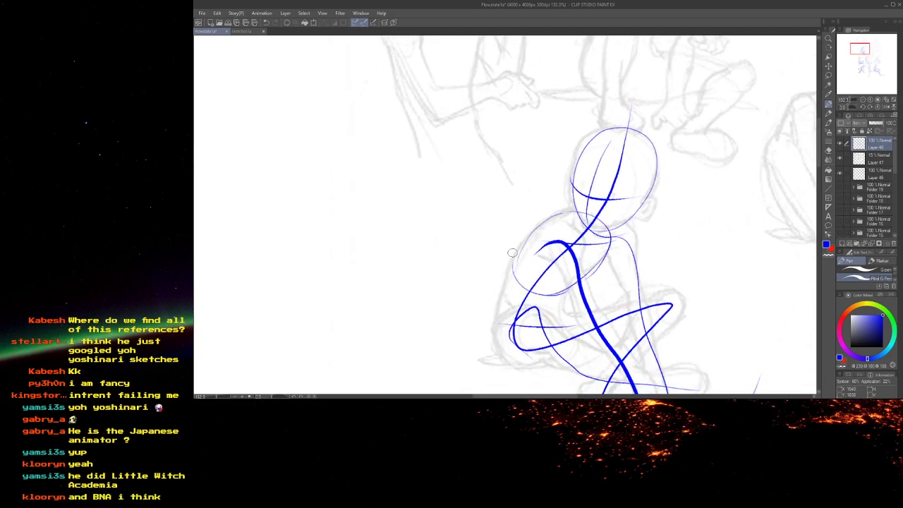
- Block in the ribcage oval and pelvis shape of the top-left figure that is holding a hand to its face
{"action": "mouse_move", "coordinate": [544, 222]}
{"action": "left_mouse_down"}
{"action": "mouse_move", "coordinate": [506, 139]}
{"action": "mouse_move", "coordinate": [514, 304]}
{"action": "mouse_move", "coordinate": [571, 339]}
{"action": "mouse_move", "coordinate": [648, 352]}
{"action": "left_mouse_up"}
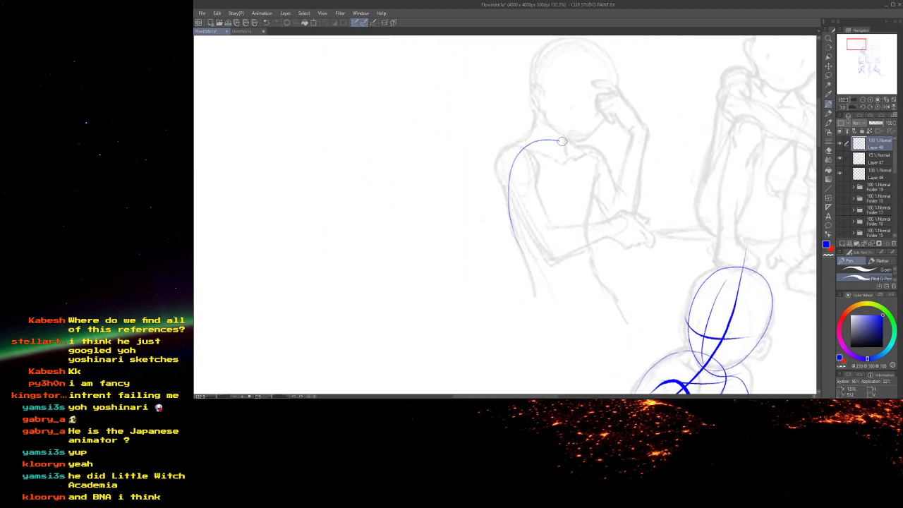
{"action": "left_click_drag", "start_coordinate": [561, 263], "coordinate": [589, 196]}
{"action": "left_click_drag", "start_coordinate": [558, 125], "coordinate": [570, 204]}
{"action": "mouse_move", "coordinate": [604, 272]}
{"action": "left_mouse_down"}
{"action": "mouse_move", "coordinate": [578, 346]}
{"action": "mouse_move", "coordinate": [587, 269]}
{"action": "left_mouse_up"}
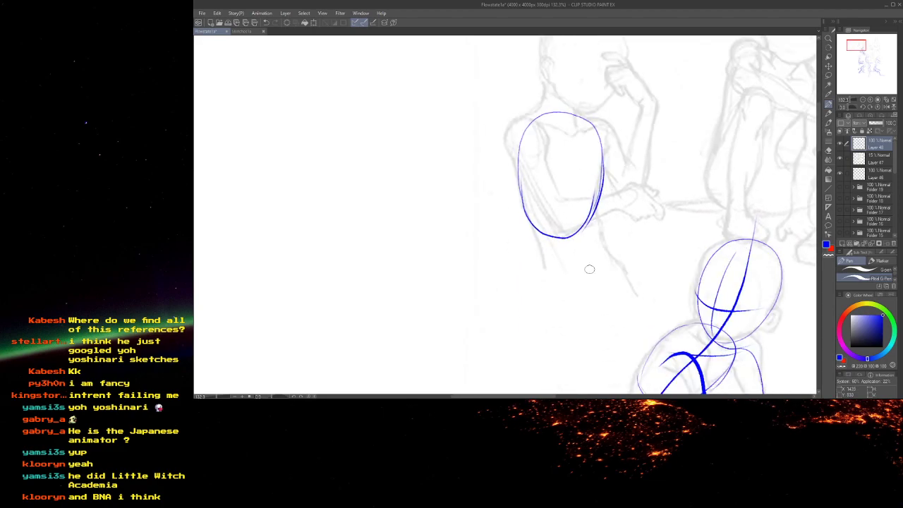
{"action": "left_click_drag", "start_coordinate": [620, 309], "coordinate": [613, 259]}
- Add the top-left figure's shoulder circle and near arm, shaping the upper arm and forearm as rounded tubes
{"action": "left_click_drag", "start_coordinate": [522, 170], "coordinate": [563, 270]}
{"action": "mouse_move", "coordinate": [580, 227]}
{"action": "left_mouse_down"}
{"action": "mouse_move", "coordinate": [544, 234]}
{"action": "mouse_move", "coordinate": [575, 263]}
{"action": "mouse_move", "coordinate": [562, 216]}
{"action": "left_mouse_up"}
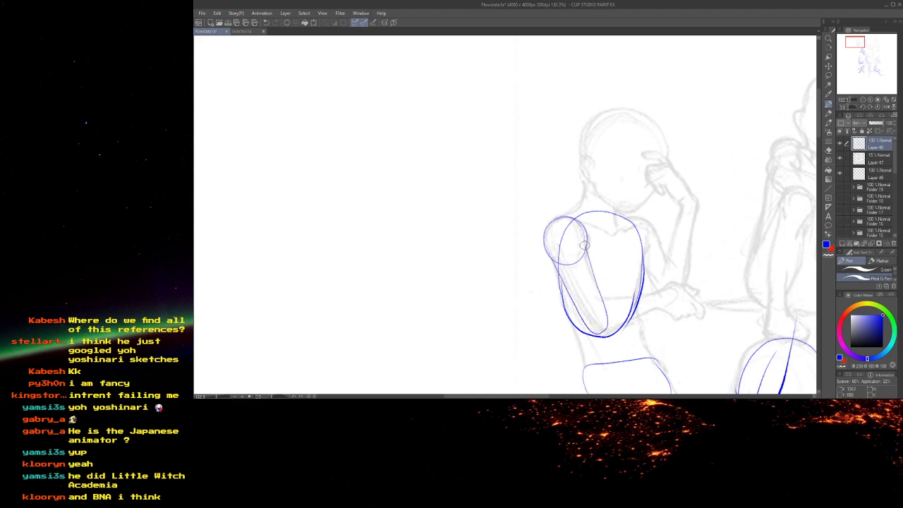
{"action": "mouse_move", "coordinate": [603, 296]}
{"action": "left_mouse_down"}
{"action": "mouse_move", "coordinate": [656, 290]}
{"action": "mouse_move", "coordinate": [606, 330]}
{"action": "left_mouse_up"}
- Outline the head of the top-row figure sitting with folded legs, adding a curved eye line and face centre line
{"action": "mouse_move", "coordinate": [742, 303]}
{"action": "left_mouse_down"}
{"action": "mouse_move", "coordinate": [474, 139]}
{"action": "mouse_move", "coordinate": [491, 252]}
{"action": "mouse_move", "coordinate": [348, 154]}
{"action": "left_mouse_up"}
{"action": "left_click_drag", "start_coordinate": [563, 208], "coordinate": [588, 256]}
{"action": "scroll", "coordinate": [572, 130], "scroll_direction": "down", "scroll_amount": 3}
{"action": "scroll", "coordinate": [596, 152], "scroll_direction": "up", "scroll_amount": 4}
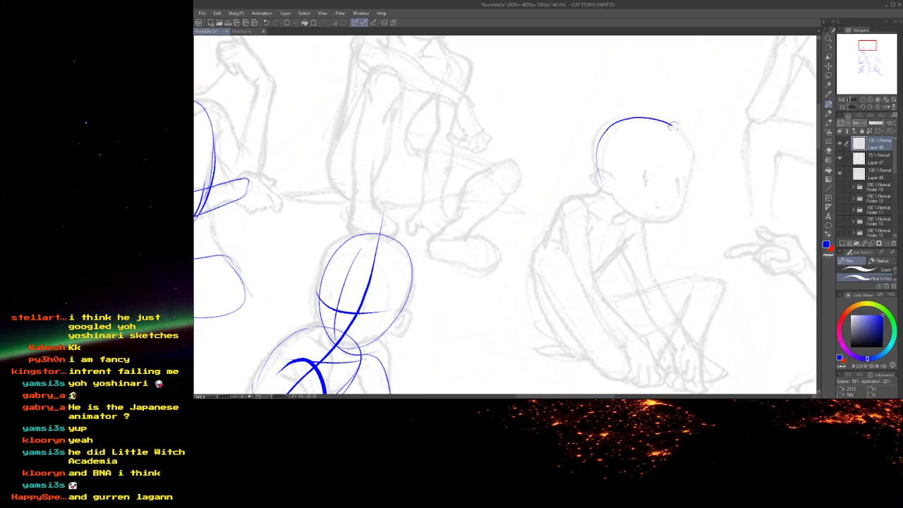
{"action": "mouse_move", "coordinate": [599, 175]}
{"action": "left_mouse_down"}
{"action": "mouse_move", "coordinate": [610, 196]}
{"action": "mouse_move", "coordinate": [643, 218]}
{"action": "left_mouse_up"}
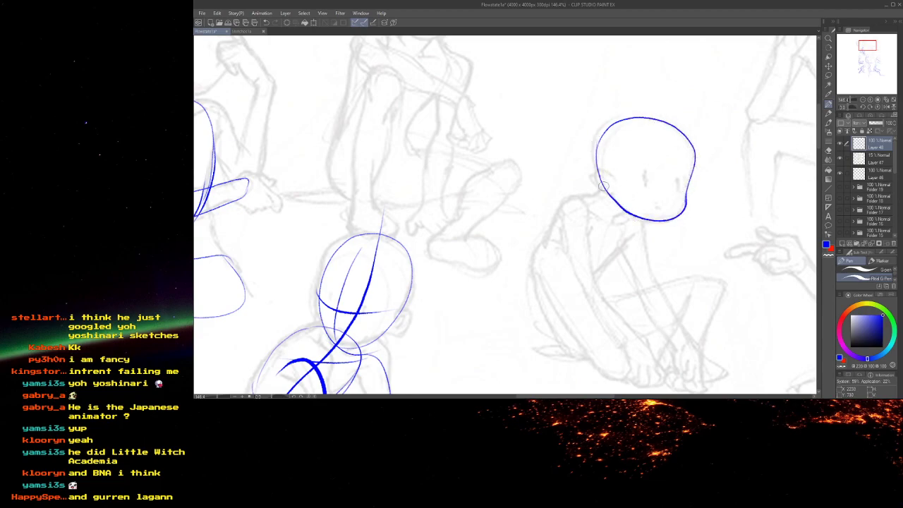
{"action": "scroll", "coordinate": [640, 180], "scroll_direction": "up", "scroll_amount": 2}
{"action": "mouse_move", "coordinate": [684, 188]}
{"action": "left_mouse_down"}
{"action": "mouse_move", "coordinate": [636, 186]}
{"action": "mouse_move", "coordinate": [583, 173]}
{"action": "left_mouse_up"}
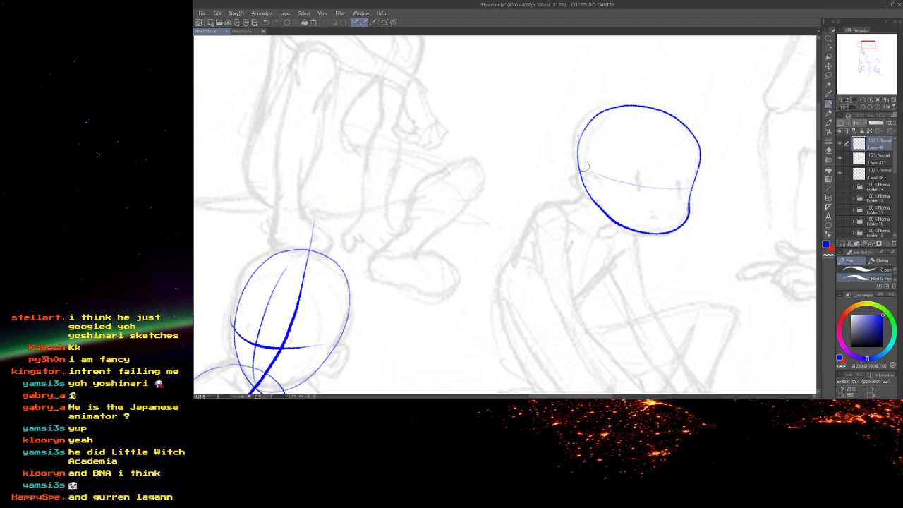
{"action": "mouse_move", "coordinate": [658, 109]}
{"action": "left_mouse_down"}
{"action": "mouse_move", "coordinate": [669, 162]}
{"action": "mouse_move", "coordinate": [662, 211]}
{"action": "left_mouse_up"}
{"action": "left_click_drag", "start_coordinate": [557, 218], "coordinate": [549, 174]}
{"action": "left_click_drag", "start_coordinate": [660, 142], "coordinate": [658, 188]}
- Build the top-row seated figure's near arm from upper arm and forearm tubes with elbow and wrist ovals
{"action": "mouse_move", "coordinate": [555, 184]}
{"action": "left_mouse_down"}
{"action": "mouse_move", "coordinate": [582, 139]}
{"action": "mouse_move", "coordinate": [581, 121]}
{"action": "mouse_move", "coordinate": [561, 191]}
{"action": "mouse_move", "coordinate": [581, 233]}
{"action": "left_mouse_up"}
{"action": "left_click_drag", "start_coordinate": [555, 157], "coordinate": [587, 237]}
{"action": "left_click_drag", "start_coordinate": [585, 155], "coordinate": [598, 225]}
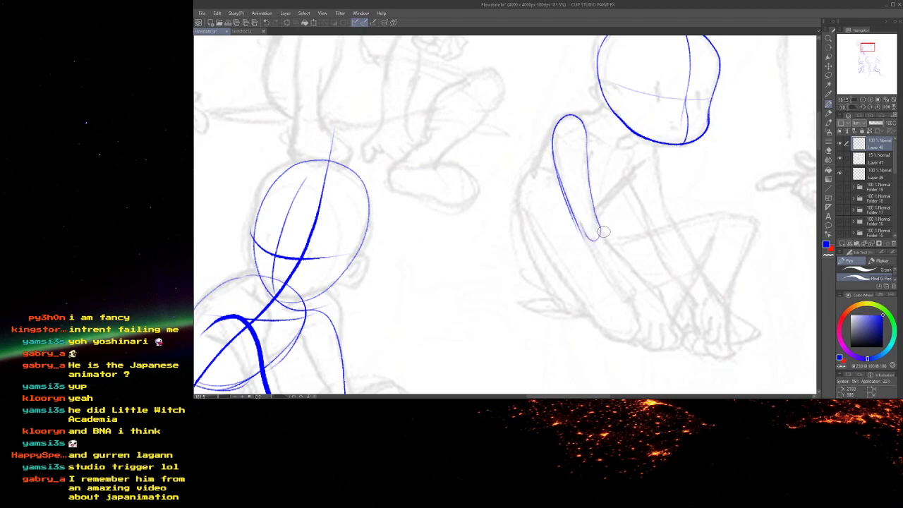
{"action": "mouse_move", "coordinate": [591, 233]}
{"action": "left_mouse_down"}
{"action": "mouse_move", "coordinate": [613, 242]}
{"action": "mouse_move", "coordinate": [651, 287]}
{"action": "left_mouse_up"}
{"action": "mouse_move", "coordinate": [585, 233]}
{"action": "left_mouse_down"}
{"action": "mouse_move", "coordinate": [604, 271]}
{"action": "mouse_move", "coordinate": [634, 300]}
{"action": "mouse_move", "coordinate": [633, 239]}
{"action": "left_mouse_up"}
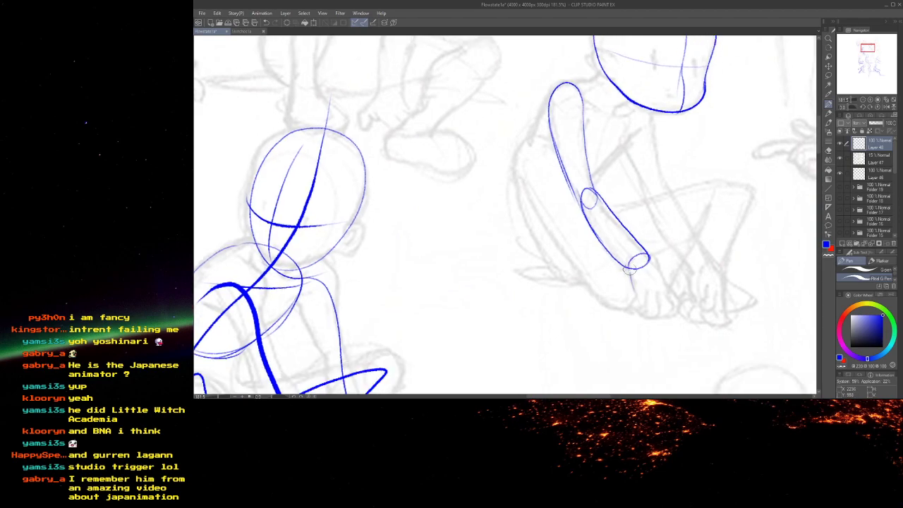
- Draw the top-row seated figure's near hand with a rounded palm, knuckle curve and individual fingers
{"action": "mouse_move", "coordinate": [632, 272]}
{"action": "left_mouse_down"}
{"action": "mouse_move", "coordinate": [638, 295]}
{"action": "mouse_move", "coordinate": [669, 294]}
{"action": "mouse_move", "coordinate": [685, 311]}
{"action": "mouse_move", "coordinate": [667, 289]}
{"action": "mouse_move", "coordinate": [671, 324]}
{"action": "mouse_move", "coordinate": [652, 312]}
{"action": "mouse_move", "coordinate": [639, 322]}
{"action": "mouse_move", "coordinate": [663, 328]}
{"action": "mouse_move", "coordinate": [626, 312]}
{"action": "mouse_move", "coordinate": [653, 313]}
{"action": "mouse_move", "coordinate": [647, 297]}
{"action": "mouse_move", "coordinate": [643, 329]}
{"action": "left_mouse_up"}
{"action": "scroll", "coordinate": [665, 292], "scroll_direction": "up", "scroll_amount": 2}
{"action": "left_click_drag", "start_coordinate": [647, 296], "coordinate": [620, 322]}
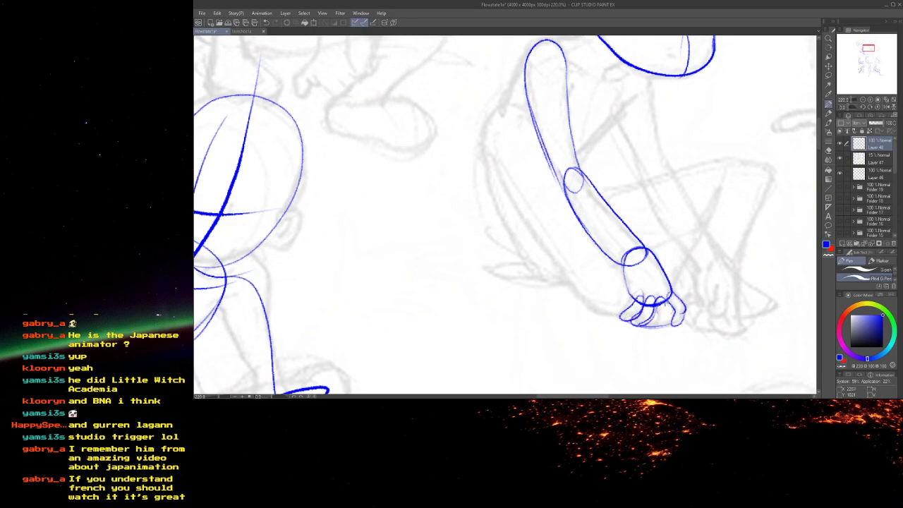
- Wrap cross-contour curves around the near upper arm and forearm of the top-row seated figure
{"action": "left_click_drag", "start_coordinate": [507, 170], "coordinate": [515, 72]}
{"action": "left_click_drag", "start_coordinate": [618, 309], "coordinate": [663, 301]}
{"action": "left_click_drag", "start_coordinate": [571, 171], "coordinate": [569, 174]}
{"action": "left_click_drag", "start_coordinate": [541, 55], "coordinate": [609, 216]}
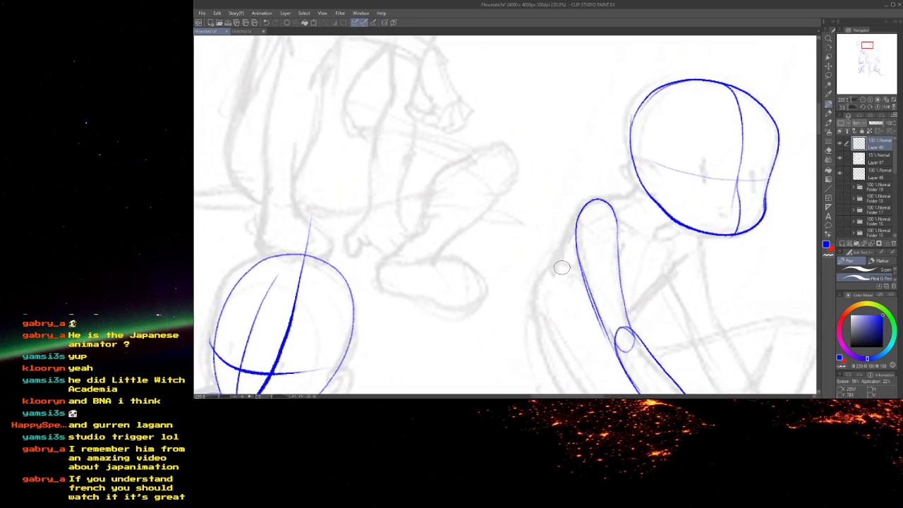
{"action": "mouse_move", "coordinate": [620, 243]}
{"action": "left_mouse_down"}
{"action": "mouse_move", "coordinate": [582, 259]}
{"action": "mouse_move", "coordinate": [598, 311]}
{"action": "mouse_move", "coordinate": [605, 228]}
{"action": "left_mouse_up"}
{"action": "mouse_move", "coordinate": [606, 268]}
{"action": "left_mouse_down"}
{"action": "mouse_move", "coordinate": [632, 259]}
{"action": "mouse_move", "coordinate": [643, 277]}
{"action": "left_mouse_up"}
{"action": "left_click_drag", "start_coordinate": [633, 309], "coordinate": [661, 300]}
{"action": "mouse_move", "coordinate": [640, 320]}
{"action": "left_mouse_down"}
{"action": "mouse_move", "coordinate": [675, 311]}
{"action": "mouse_move", "coordinate": [660, 329]}
{"action": "mouse_move", "coordinate": [644, 306]}
{"action": "mouse_move", "coordinate": [672, 308]}
{"action": "mouse_move", "coordinate": [645, 304]}
{"action": "left_mouse_up"}
{"action": "mouse_move", "coordinate": [604, 206]}
{"action": "left_mouse_down"}
{"action": "mouse_move", "coordinate": [611, 217]}
{"action": "mouse_move", "coordinate": [588, 231]}
{"action": "left_mouse_up"}
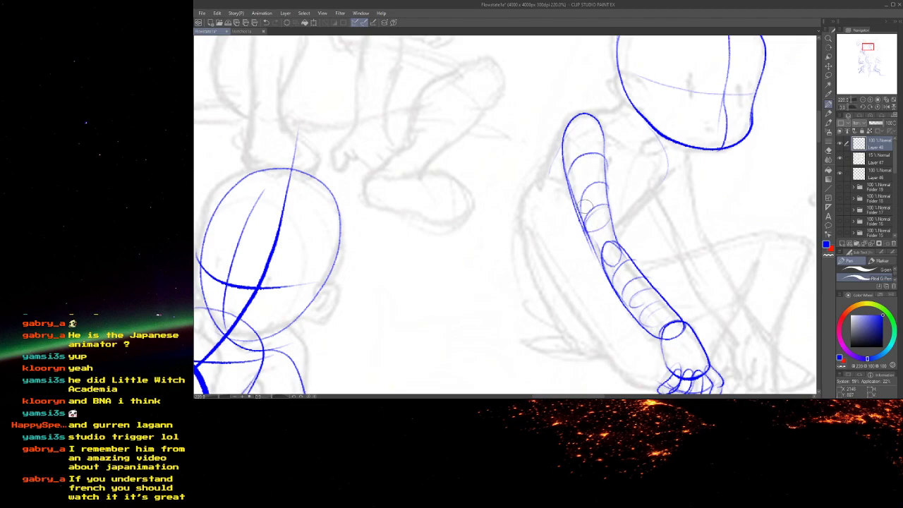
{"action": "mouse_move", "coordinate": [606, 159]}
{"action": "left_mouse_down"}
{"action": "mouse_move", "coordinate": [580, 179]}
{"action": "mouse_move", "coordinate": [553, 297]}
{"action": "left_mouse_up"}
- Add horizontal and vertical construction ellipses around the top-row seated figure's head, and mark its eyes and nose
{"action": "mouse_move", "coordinate": [591, 206]}
{"action": "left_mouse_down"}
{"action": "mouse_move", "coordinate": [699, 208]}
{"action": "mouse_move", "coordinate": [590, 194]}
{"action": "left_mouse_up"}
{"action": "left_click_drag", "start_coordinate": [648, 193], "coordinate": [630, 226]}
{"action": "mouse_move", "coordinate": [657, 134]}
{"action": "left_mouse_down"}
{"action": "mouse_move", "coordinate": [618, 212]}
{"action": "mouse_move", "coordinate": [630, 268]}
{"action": "left_mouse_up"}
{"action": "left_click_drag", "start_coordinate": [616, 193], "coordinate": [678, 281]}
{"action": "mouse_move", "coordinate": [630, 264]}
{"action": "left_mouse_down"}
{"action": "mouse_move", "coordinate": [615, 198]}
{"action": "mouse_move", "coordinate": [671, 139]}
{"action": "mouse_move", "coordinate": [674, 281]}
{"action": "left_mouse_up"}
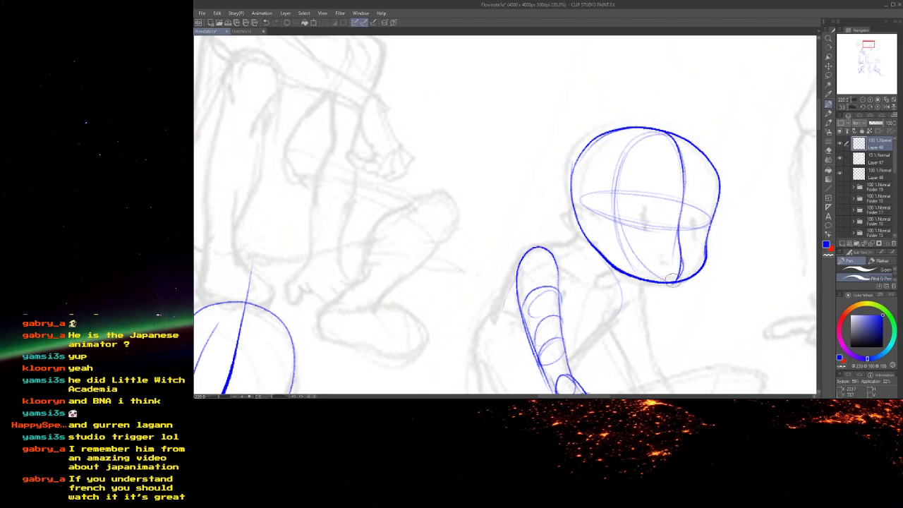
{"action": "left_click_drag", "start_coordinate": [591, 211], "coordinate": [708, 226]}
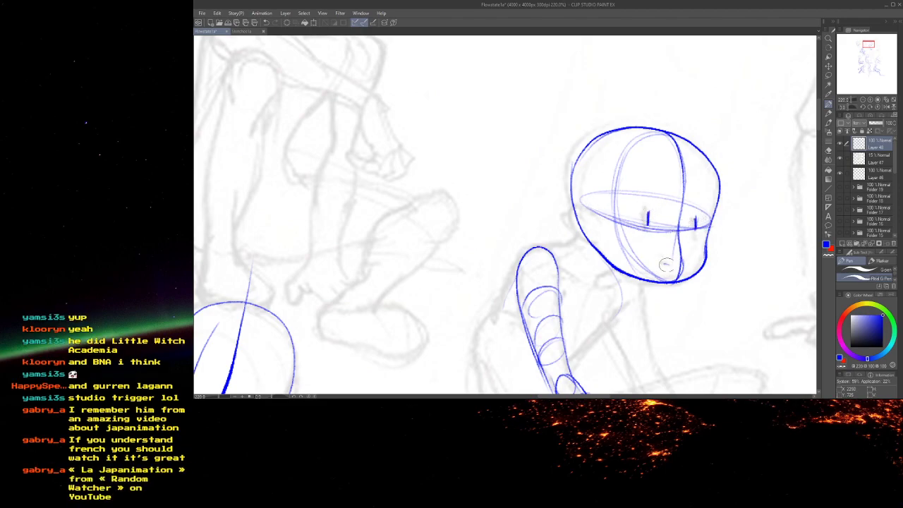
- Draw the top-row seated figure's neck lines and a ribcage shape behind its near arm
{"action": "mouse_move", "coordinate": [545, 230]}
{"action": "left_mouse_down"}
{"action": "mouse_move", "coordinate": [555, 66]}
{"action": "mouse_move", "coordinate": [574, 132]}
{"action": "left_mouse_up"}
{"action": "left_click_drag", "start_coordinate": [670, 203], "coordinate": [625, 244]}
{"action": "left_click_drag", "start_coordinate": [667, 204], "coordinate": [608, 273]}
{"action": "left_click_drag", "start_coordinate": [572, 281], "coordinate": [555, 343]}
{"action": "mouse_move", "coordinate": [639, 270]}
{"action": "left_mouse_down"}
{"action": "mouse_move", "coordinate": [568, 212]}
{"action": "mouse_move", "coordinate": [519, 282]}
{"action": "mouse_move", "coordinate": [529, 337]}
{"action": "mouse_move", "coordinate": [580, 338]}
{"action": "mouse_move", "coordinate": [621, 283]}
{"action": "mouse_move", "coordinate": [607, 224]}
{"action": "mouse_move", "coordinate": [554, 216]}
{"action": "mouse_move", "coordinate": [588, 233]}
{"action": "mouse_move", "coordinate": [578, 229]}
{"action": "left_mouse_up"}
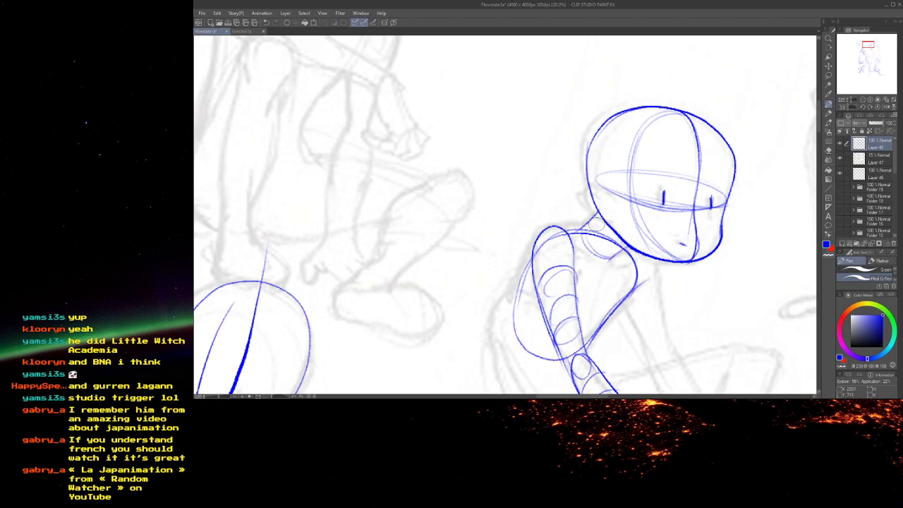
- Add the far shoulder oval and the contours of the far upper arm on the top-row seated figure
{"action": "mouse_move", "coordinate": [572, 223]}
{"action": "left_mouse_down"}
{"action": "mouse_move", "coordinate": [603, 82]}
{"action": "mouse_move", "coordinate": [648, 218]}
{"action": "mouse_move", "coordinate": [604, 172]}
{"action": "left_mouse_up"}
{"action": "mouse_move", "coordinate": [547, 174]}
{"action": "left_mouse_down"}
{"action": "mouse_move", "coordinate": [504, 105]}
{"action": "mouse_move", "coordinate": [523, 73]}
{"action": "left_mouse_up"}
{"action": "mouse_move", "coordinate": [625, 138]}
{"action": "left_mouse_down"}
{"action": "mouse_move", "coordinate": [639, 162]}
{"action": "mouse_move", "coordinate": [645, 212]}
{"action": "mouse_move", "coordinate": [596, 154]}
{"action": "left_mouse_up"}
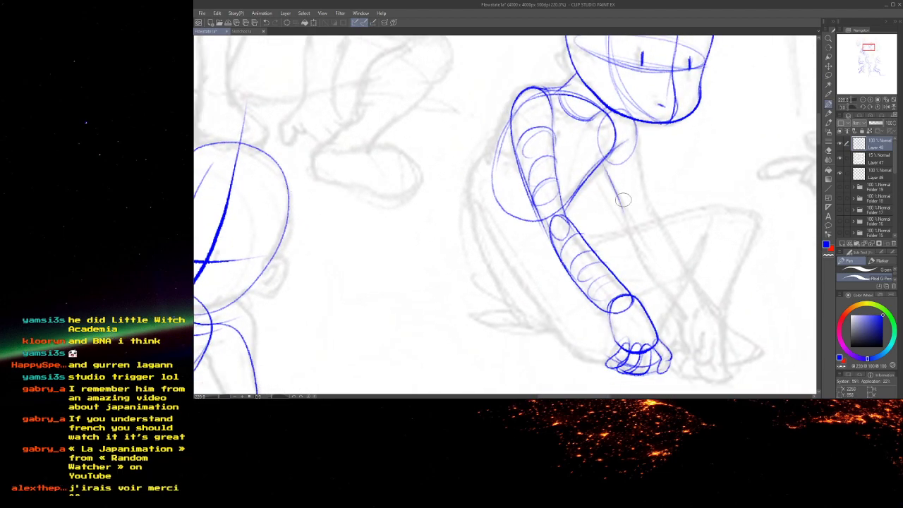
{"action": "left_click_drag", "start_coordinate": [675, 266], "coordinate": [697, 275]}
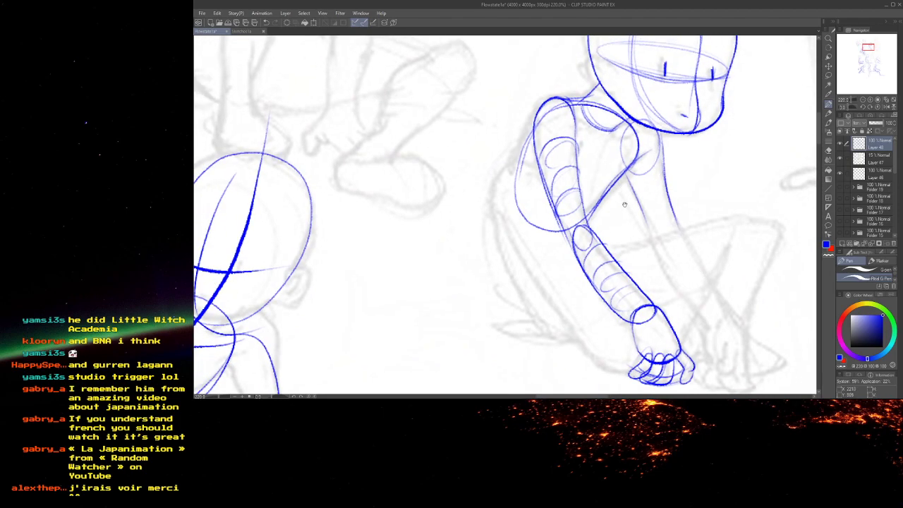
- Draw the top-row seated figure's far elbow circle and a tapered forearm tube reaching down toward the feet
{"action": "mouse_move", "coordinate": [665, 187]}
{"action": "left_mouse_down"}
{"action": "mouse_move", "coordinate": [669, 236]}
{"action": "mouse_move", "coordinate": [650, 226]}
{"action": "mouse_move", "coordinate": [705, 330]}
{"action": "left_mouse_up"}
{"action": "left_click_drag", "start_coordinate": [653, 229], "coordinate": [686, 307]}
{"action": "left_click_drag", "start_coordinate": [664, 263], "coordinate": [628, 219]}
{"action": "mouse_move", "coordinate": [640, 177]}
{"action": "left_mouse_down"}
{"action": "mouse_move", "coordinate": [696, 268]}
{"action": "mouse_move", "coordinate": [682, 288]}
{"action": "mouse_move", "coordinate": [634, 225]}
{"action": "left_mouse_up"}
{"action": "mouse_move", "coordinate": [522, 99]}
{"action": "left_mouse_down"}
{"action": "mouse_move", "coordinate": [623, 203]}
{"action": "mouse_move", "coordinate": [618, 145]}
{"action": "left_mouse_up"}
{"action": "left_click_drag", "start_coordinate": [715, 229], "coordinate": [729, 271]}
{"action": "mouse_move", "coordinate": [569, 134]}
{"action": "left_mouse_down"}
{"action": "mouse_move", "coordinate": [544, 125]}
{"action": "mouse_move", "coordinate": [516, 89]}
{"action": "left_mouse_up"}
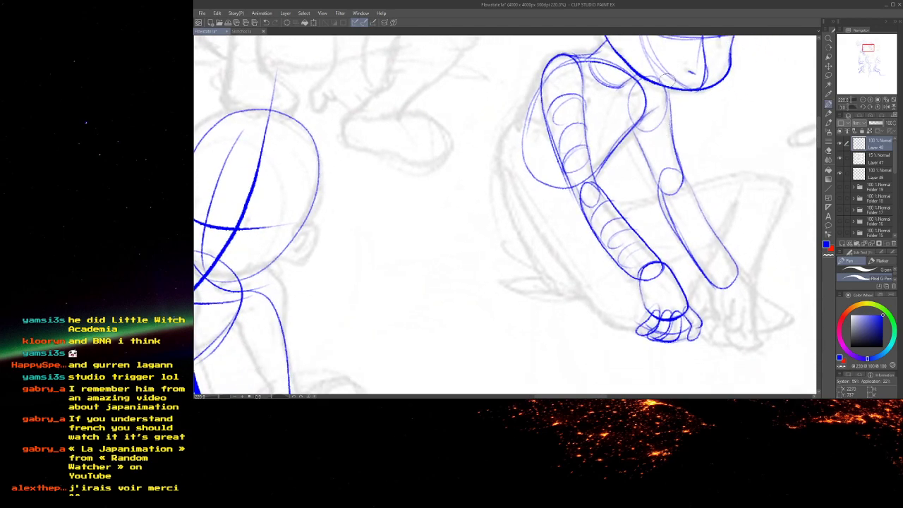
- Add cross-contour curves and a wrist oval to the top-row seated figure's far forearm
{"action": "left_click_drag", "start_coordinate": [655, 177], "coordinate": [706, 265]}
{"action": "mouse_move", "coordinate": [516, 161]}
{"action": "left_mouse_down"}
{"action": "mouse_move", "coordinate": [590, 262]}
{"action": "mouse_move", "coordinate": [562, 190]}
{"action": "mouse_move", "coordinate": [493, 156]}
{"action": "left_mouse_up"}
{"action": "mouse_move", "coordinate": [676, 196]}
{"action": "left_mouse_down"}
{"action": "mouse_move", "coordinate": [658, 188]}
{"action": "mouse_move", "coordinate": [647, 209]}
{"action": "mouse_move", "coordinate": [687, 270]}
{"action": "left_mouse_up"}
{"action": "left_click_drag", "start_coordinate": [686, 292], "coordinate": [612, 260]}
- Sketch the top-row seated figure's far hand with a palm outline, thumb shape and flattened fingertip curve
{"action": "left_click_drag", "start_coordinate": [633, 230], "coordinate": [615, 264]}
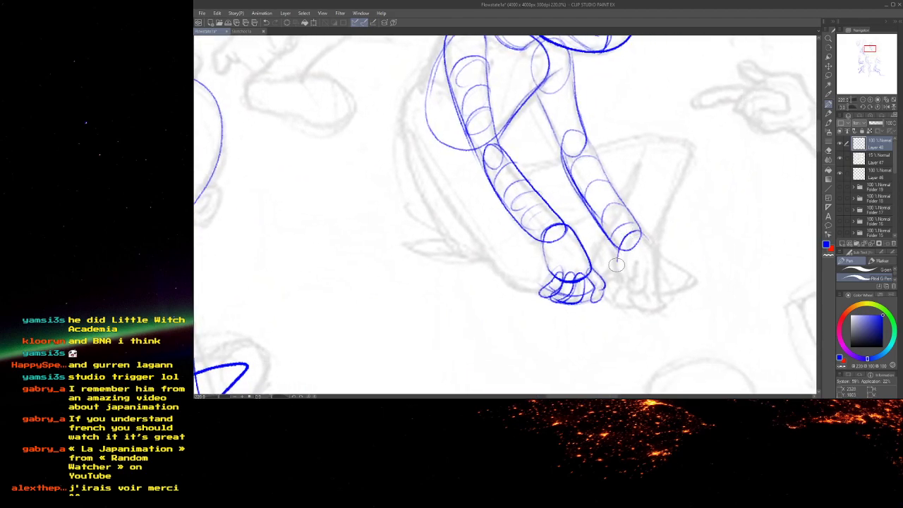
{"action": "mouse_move", "coordinate": [646, 238]}
{"action": "left_mouse_down"}
{"action": "mouse_move", "coordinate": [657, 279]}
{"action": "mouse_move", "coordinate": [626, 295]}
{"action": "mouse_move", "coordinate": [612, 251]}
{"action": "left_mouse_up"}
{"action": "mouse_move", "coordinate": [611, 206]}
{"action": "left_mouse_down"}
{"action": "mouse_move", "coordinate": [661, 272]}
{"action": "mouse_move", "coordinate": [629, 194]}
{"action": "mouse_move", "coordinate": [652, 191]}
{"action": "left_mouse_up"}
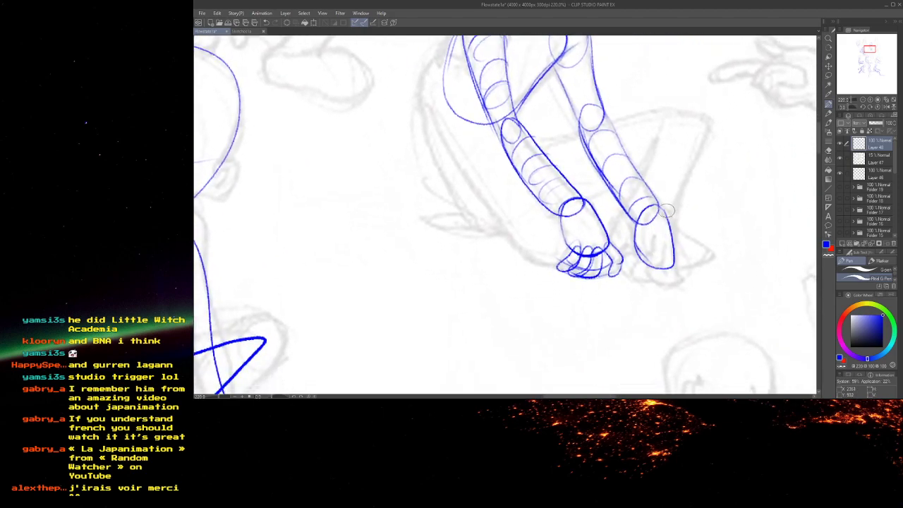
{"action": "mouse_move", "coordinate": [664, 251]}
{"action": "left_mouse_down"}
{"action": "mouse_move", "coordinate": [644, 266]}
{"action": "mouse_move", "coordinate": [656, 275]}
{"action": "mouse_move", "coordinate": [678, 263]}
{"action": "mouse_move", "coordinate": [656, 286]}
{"action": "mouse_move", "coordinate": [675, 286]}
{"action": "left_mouse_up"}
{"action": "mouse_move", "coordinate": [627, 264]}
{"action": "left_mouse_down"}
{"action": "mouse_move", "coordinate": [680, 286]}
{"action": "mouse_move", "coordinate": [682, 276]}
{"action": "left_mouse_up"}
- Draw the top-row seated figure's far bent leg with thigh contours, a knee circle and the descending shin
{"action": "mouse_move", "coordinate": [460, 149]}
{"action": "left_mouse_down"}
{"action": "mouse_move", "coordinate": [593, 307]}
{"action": "mouse_move", "coordinate": [586, 235]}
{"action": "mouse_move", "coordinate": [546, 230]}
{"action": "mouse_move", "coordinate": [677, 206]}
{"action": "mouse_move", "coordinate": [702, 243]}
{"action": "mouse_move", "coordinate": [593, 289]}
{"action": "left_mouse_up"}
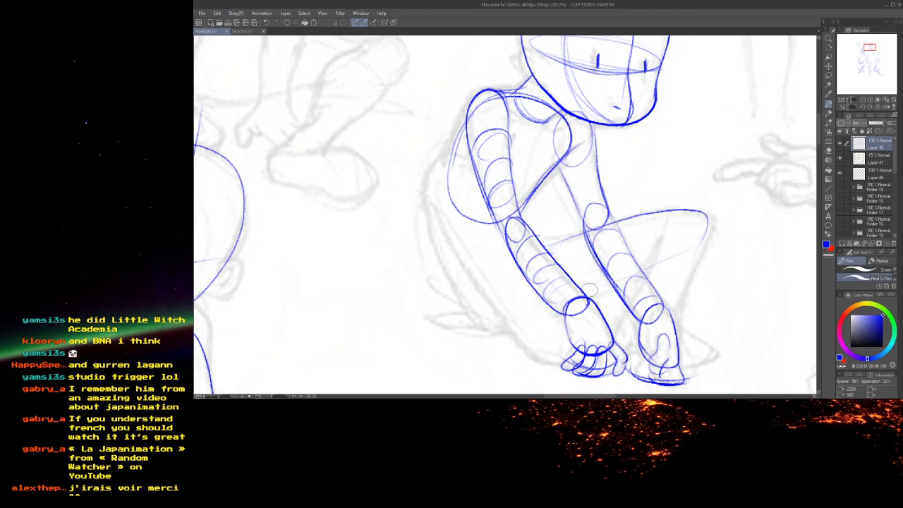
{"action": "mouse_move", "coordinate": [654, 265]}
{"action": "left_mouse_down"}
{"action": "mouse_move", "coordinate": [701, 210]}
{"action": "mouse_move", "coordinate": [534, 247]}
{"action": "left_mouse_up"}
{"action": "left_click_drag", "start_coordinate": [619, 235], "coordinate": [577, 230]}
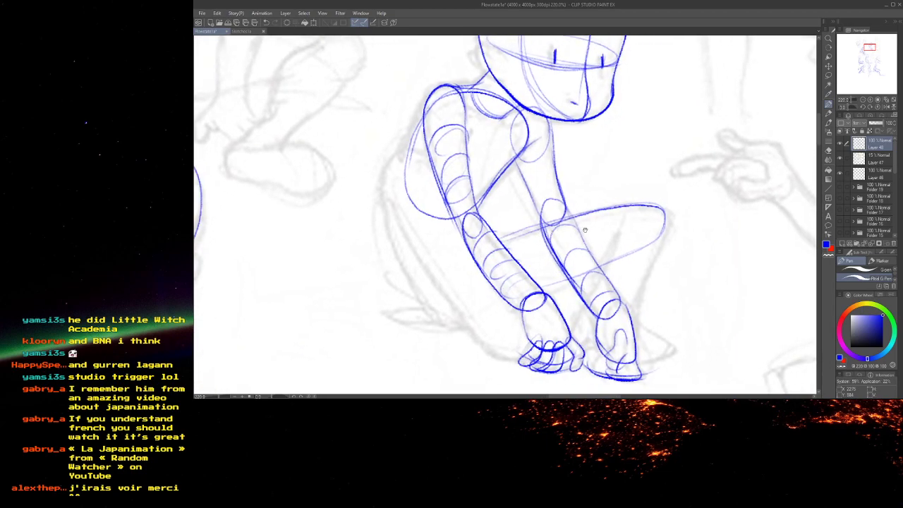
{"action": "mouse_move", "coordinate": [659, 228]}
{"action": "left_mouse_down"}
{"action": "mouse_move", "coordinate": [624, 220]}
{"action": "mouse_move", "coordinate": [603, 282]}
{"action": "left_mouse_up"}
{"action": "mouse_move", "coordinate": [661, 234]}
{"action": "left_mouse_down"}
{"action": "mouse_move", "coordinate": [632, 311]}
{"action": "mouse_move", "coordinate": [659, 254]}
{"action": "mouse_move", "coordinate": [643, 209]}
{"action": "mouse_move", "coordinate": [652, 241]}
{"action": "mouse_move", "coordinate": [662, 225]}
{"action": "left_mouse_up"}
{"action": "left_click_drag", "start_coordinate": [603, 263], "coordinate": [618, 207]}
{"action": "mouse_move", "coordinate": [610, 248]}
{"action": "left_mouse_down"}
{"action": "mouse_move", "coordinate": [634, 254]}
{"action": "mouse_move", "coordinate": [619, 182]}
{"action": "left_mouse_up"}
{"action": "left_click_drag", "start_coordinate": [513, 174], "coordinate": [614, 283]}
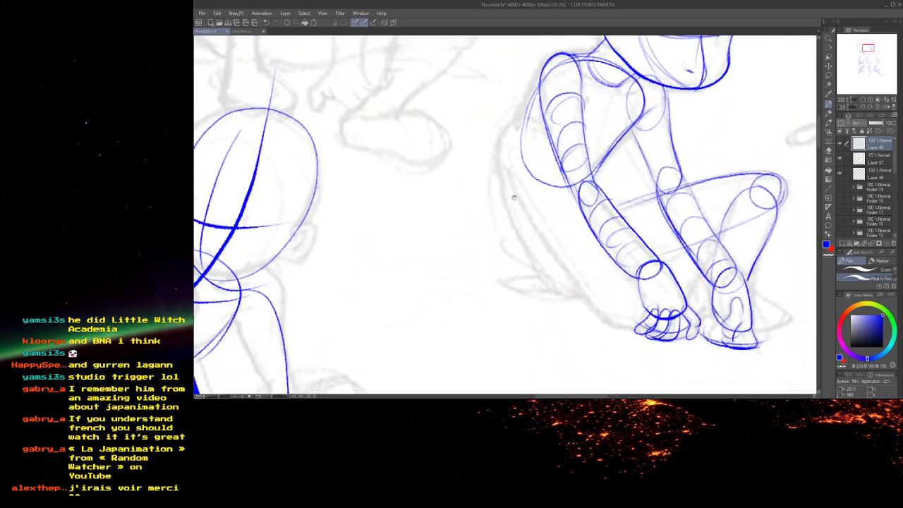
- Sketch the top-row seated figure's near knee arc and the long curve of its lower leg behind the arm
{"action": "left_click_drag", "start_coordinate": [510, 193], "coordinate": [541, 236]}
{"action": "mouse_move", "coordinate": [577, 182]}
{"action": "left_mouse_down"}
{"action": "mouse_move", "coordinate": [573, 160]}
{"action": "mouse_move", "coordinate": [544, 186]}
{"action": "left_mouse_up"}
{"action": "mouse_move", "coordinate": [544, 185]}
{"action": "left_mouse_down"}
{"action": "mouse_move", "coordinate": [544, 150]}
{"action": "mouse_move", "coordinate": [577, 235]}
{"action": "left_mouse_up"}
{"action": "left_click_drag", "start_coordinate": [540, 158], "coordinate": [615, 250]}
{"action": "left_click_drag", "start_coordinate": [581, 135], "coordinate": [646, 256]}
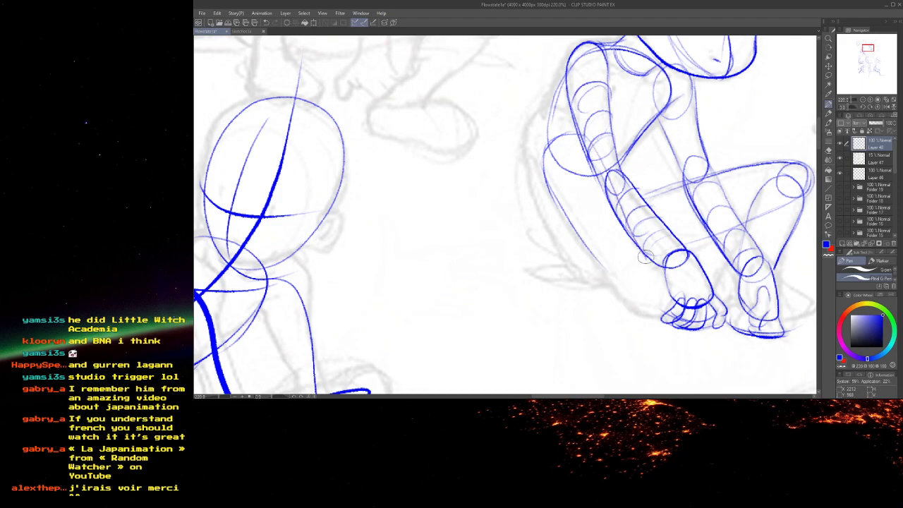
- Add a circle at the near knee, the outer leg contour, an ankle oval and the foot's underside curve
{"action": "mouse_move", "coordinate": [550, 163]}
{"action": "left_mouse_down"}
{"action": "mouse_move", "coordinate": [602, 289]}
{"action": "mouse_move", "coordinate": [572, 162]}
{"action": "left_mouse_up"}
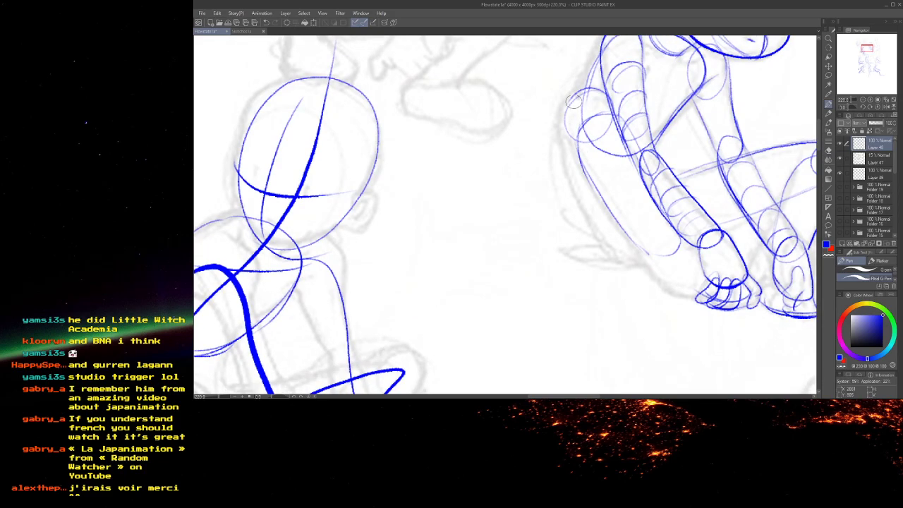
{"action": "mouse_move", "coordinate": [594, 225]}
{"action": "left_mouse_down"}
{"action": "mouse_move", "coordinate": [635, 258]}
{"action": "mouse_move", "coordinate": [566, 231]}
{"action": "mouse_move", "coordinate": [604, 240]}
{"action": "left_mouse_up"}
{"action": "mouse_move", "coordinate": [598, 222]}
{"action": "left_mouse_down"}
{"action": "mouse_move", "coordinate": [613, 230]}
{"action": "mouse_move", "coordinate": [580, 258]}
{"action": "mouse_move", "coordinate": [615, 303]}
{"action": "mouse_move", "coordinate": [640, 306]}
{"action": "left_mouse_up"}
{"action": "left_click_drag", "start_coordinate": [662, 268], "coordinate": [563, 236]}
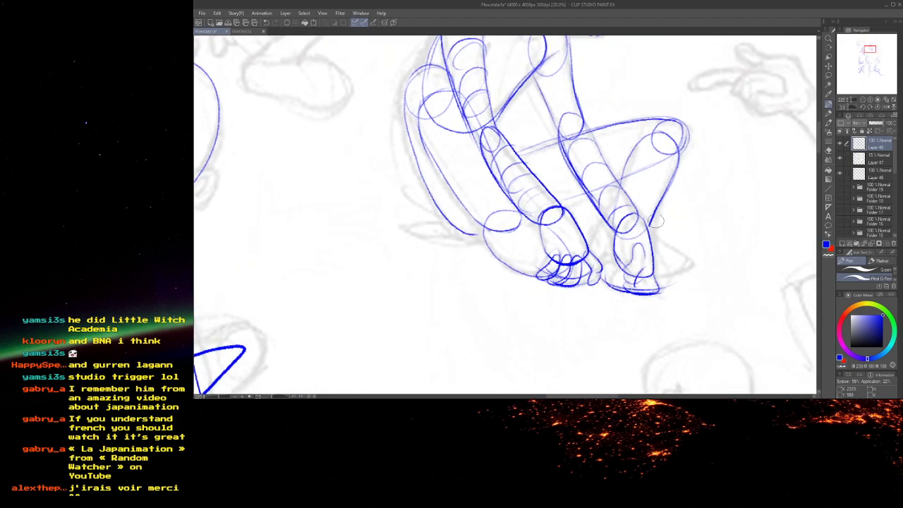
- Draw the curved outline of the top-row seated figure's rear foot, extending beyond the foot in front of it
{"action": "mouse_move", "coordinate": [651, 228]}
{"action": "left_mouse_down"}
{"action": "mouse_move", "coordinate": [686, 271]}
{"action": "mouse_move", "coordinate": [661, 281]}
{"action": "left_mouse_up"}
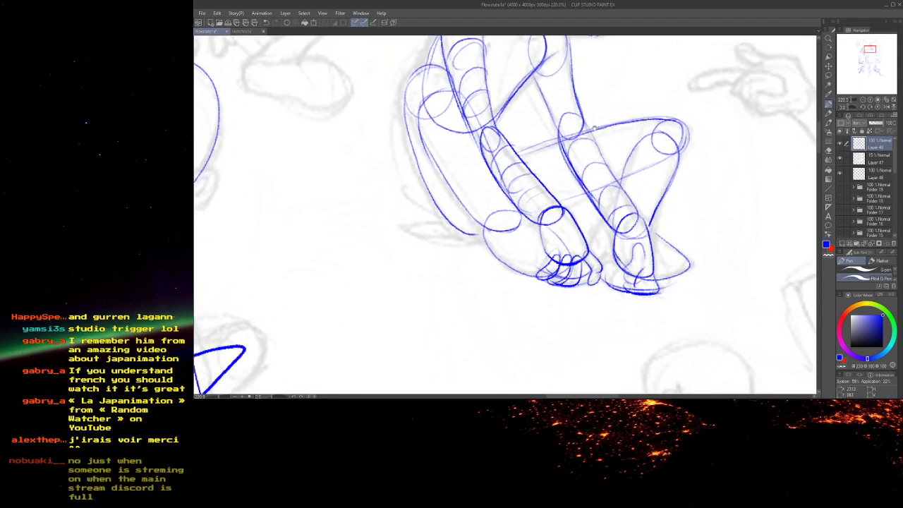
{"action": "left_click_drag", "start_coordinate": [586, 113], "coordinate": [637, 325]}
{"action": "mouse_move", "coordinate": [573, 213]}
{"action": "left_mouse_down"}
{"action": "mouse_move", "coordinate": [611, 140]}
{"action": "mouse_move", "coordinate": [612, 69]}
{"action": "mouse_move", "coordinate": [580, 54]}
{"action": "left_mouse_up"}
{"action": "left_click_drag", "start_coordinate": [747, 185], "coordinate": [713, 277]}
{"action": "mouse_move", "coordinate": [631, 237]}
{"action": "left_mouse_down"}
{"action": "mouse_move", "coordinate": [493, 303]}
{"action": "mouse_move", "coordinate": [573, 366]}
{"action": "mouse_move", "coordinate": [662, 290]}
{"action": "left_mouse_up"}
{"action": "left_click_drag", "start_coordinate": [634, 175], "coordinate": [588, 255]}
{"action": "left_click_drag", "start_coordinate": [519, 208], "coordinate": [233, 115]}
{"action": "left_click_drag", "start_coordinate": [582, 149], "coordinate": [550, 196]}
{"action": "scroll", "coordinate": [476, 136], "scroll_direction": "down", "scroll_amount": 5}
{"action": "scroll", "coordinate": [476, 137], "scroll_direction": "down", "scroll_amount": 4}
{"action": "scroll", "coordinate": [522, 182], "scroll_direction": "up", "scroll_amount": 1}
{"action": "scroll", "coordinate": [521, 182], "scroll_direction": "up", "scroll_amount": 8}
{"action": "left_click_drag", "start_coordinate": [654, 114], "coordinate": [627, 69]}
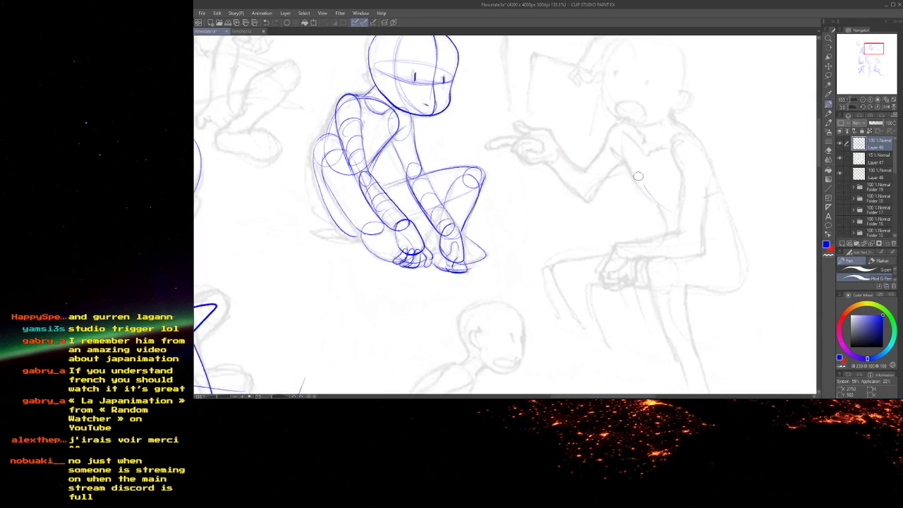
{"action": "mouse_move", "coordinate": [660, 205]}
{"action": "left_mouse_down"}
{"action": "mouse_move", "coordinate": [638, 183]}
{"action": "mouse_move", "coordinate": [634, 127]}
{"action": "left_mouse_up"}
{"action": "key", "text": "ctrl+z"}
{"action": "mouse_move", "coordinate": [654, 199]}
{"action": "left_mouse_down"}
{"action": "mouse_move", "coordinate": [628, 129]}
{"action": "mouse_move", "coordinate": [647, 116]}
{"action": "mouse_move", "coordinate": [677, 122]}
{"action": "mouse_move", "coordinate": [709, 154]}
{"action": "mouse_move", "coordinate": [719, 199]}
{"action": "left_mouse_up"}
{"action": "key", "text": "ctrl+z"}
- Sketch the pointing seated figure's ribcage egg, near shoulder oval and rounded pelvis form
{"action": "left_click_drag", "start_coordinate": [625, 140], "coordinate": [636, 181]}
{"action": "mouse_move", "coordinate": [674, 216]}
{"action": "left_mouse_down"}
{"action": "mouse_move", "coordinate": [633, 174]}
{"action": "mouse_move", "coordinate": [627, 144]}
{"action": "mouse_move", "coordinate": [670, 117]}
{"action": "mouse_move", "coordinate": [713, 177]}
{"action": "mouse_move", "coordinate": [718, 203]}
{"action": "left_mouse_up"}
{"action": "mouse_move", "coordinate": [633, 168]}
{"action": "left_mouse_down"}
{"action": "mouse_move", "coordinate": [655, 201]}
{"action": "mouse_move", "coordinate": [716, 211]}
{"action": "left_mouse_up"}
{"action": "mouse_move", "coordinate": [710, 167]}
{"action": "left_mouse_down"}
{"action": "mouse_move", "coordinate": [712, 215]}
{"action": "mouse_move", "coordinate": [647, 201]}
{"action": "left_mouse_up"}
{"action": "left_click_drag", "start_coordinate": [695, 244], "coordinate": [671, 238]}
{"action": "mouse_move", "coordinate": [664, 278]}
{"action": "left_mouse_down"}
{"action": "mouse_move", "coordinate": [644, 250]}
{"action": "mouse_move", "coordinate": [654, 230]}
{"action": "mouse_move", "coordinate": [689, 227]}
{"action": "mouse_move", "coordinate": [714, 232]}
{"action": "mouse_move", "coordinate": [723, 254]}
{"action": "mouse_move", "coordinate": [718, 276]}
{"action": "mouse_move", "coordinate": [700, 286]}
{"action": "mouse_move", "coordinate": [652, 265]}
{"action": "mouse_move", "coordinate": [647, 240]}
{"action": "mouse_move", "coordinate": [669, 275]}
{"action": "mouse_move", "coordinate": [720, 281]}
{"action": "left_mouse_up"}
{"action": "left_click_drag", "start_coordinate": [615, 191], "coordinate": [626, 246]}
{"action": "mouse_move", "coordinate": [688, 218]}
{"action": "left_mouse_down"}
{"action": "mouse_move", "coordinate": [655, 192]}
{"action": "mouse_move", "coordinate": [680, 230]}
{"action": "mouse_move", "coordinate": [699, 211]}
{"action": "mouse_move", "coordinate": [667, 185]}
{"action": "mouse_move", "coordinate": [674, 229]}
{"action": "left_mouse_up"}
{"action": "mouse_move", "coordinate": [712, 303]}
{"action": "left_mouse_down"}
{"action": "mouse_move", "coordinate": [758, 321]}
{"action": "mouse_move", "coordinate": [752, 315]}
{"action": "left_mouse_up"}
{"action": "left_click_drag", "start_coordinate": [656, 224], "coordinate": [692, 279]}
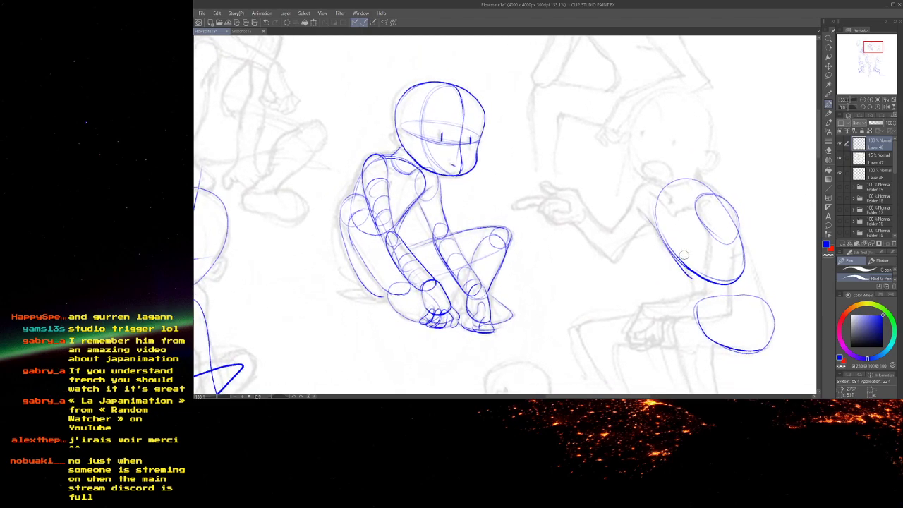
- Connect the pointing figure's ribcage and pelvis with waist and back lines, and add the near leg's descending contours
{"action": "key", "text": "ctrl+z"}
{"action": "left_click_drag", "start_coordinate": [651, 216], "coordinate": [696, 299]}
{"action": "left_click_drag", "start_coordinate": [733, 222], "coordinate": [772, 332]}
{"action": "mouse_move", "coordinate": [693, 331]}
{"action": "left_mouse_down"}
{"action": "mouse_move", "coordinate": [665, 253]}
{"action": "mouse_move", "coordinate": [691, 232]}
{"action": "mouse_move", "coordinate": [685, 191]}
{"action": "mouse_move", "coordinate": [679, 223]}
{"action": "mouse_move", "coordinate": [704, 194]}
{"action": "mouse_move", "coordinate": [713, 333]}
{"action": "left_mouse_up"}
{"action": "left_click_drag", "start_coordinate": [716, 217], "coordinate": [745, 351]}
{"action": "left_click_drag", "start_coordinate": [587, 192], "coordinate": [600, 244]}
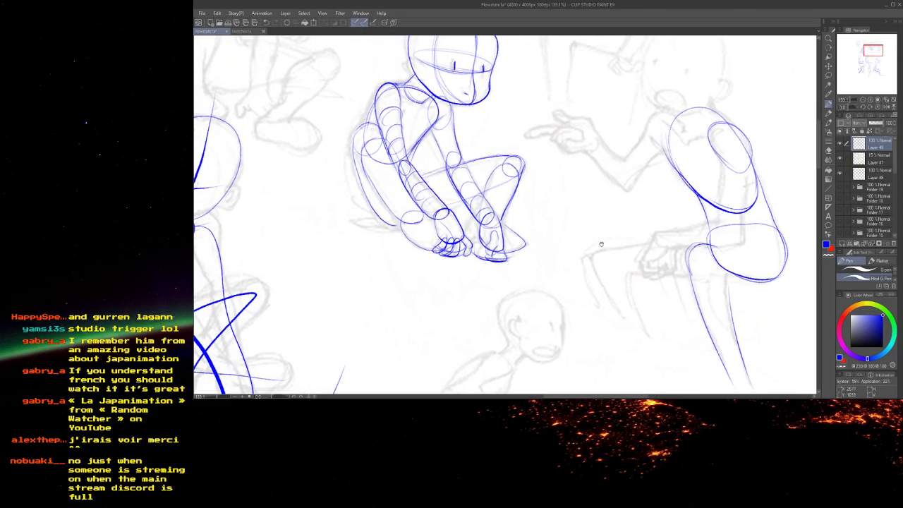
- Draw the pointing figure's far bent leg with the thigh's upper and lower contours, the knee corner and the shin
{"action": "mouse_move", "coordinate": [730, 243]}
{"action": "left_mouse_down"}
{"action": "mouse_move", "coordinate": [580, 258]}
{"action": "mouse_move", "coordinate": [633, 346]}
{"action": "left_mouse_up"}
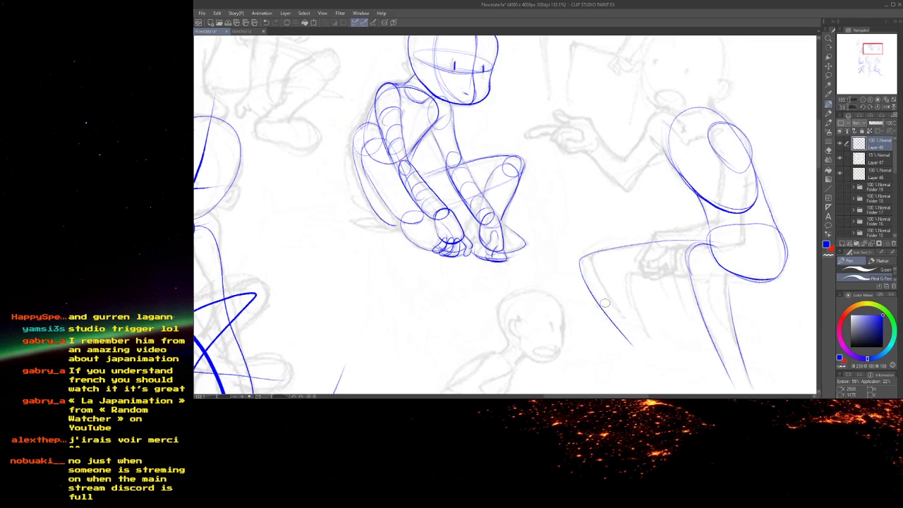
{"action": "mouse_move", "coordinate": [711, 272]}
{"action": "left_mouse_down"}
{"action": "mouse_move", "coordinate": [619, 276]}
{"action": "mouse_move", "coordinate": [639, 341]}
{"action": "mouse_move", "coordinate": [620, 277]}
{"action": "mouse_move", "coordinate": [645, 272]}
{"action": "left_mouse_up"}
{"action": "left_click_drag", "start_coordinate": [687, 229], "coordinate": [549, 276]}
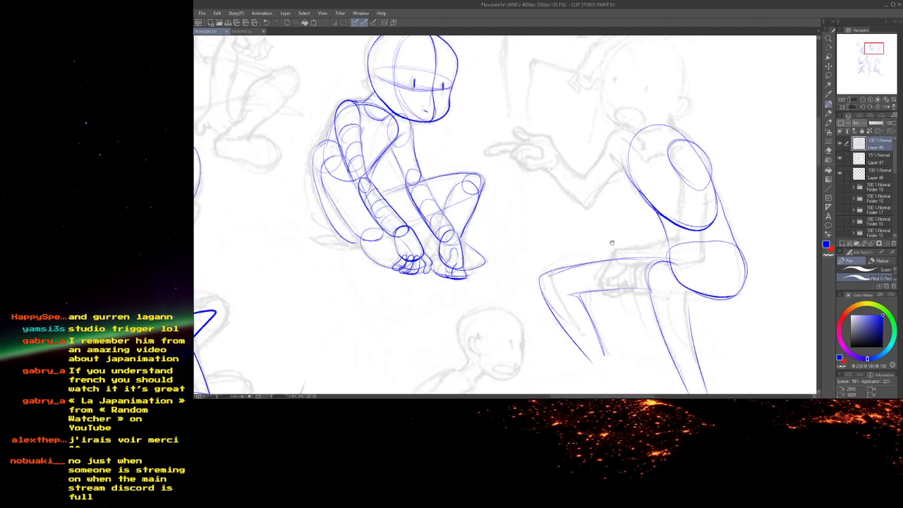
{"action": "left_click_drag", "start_coordinate": [607, 245], "coordinate": [625, 241]}
{"action": "scroll", "coordinate": [697, 168], "scroll_direction": "up", "scroll_amount": 1}
- Sketch the pointing figure's near upper arm, its forearm resting across the lap and the rounded hand shape
{"action": "left_click_drag", "start_coordinate": [698, 169], "coordinate": [694, 244]}
{"action": "mouse_move", "coordinate": [733, 170]}
{"action": "left_mouse_down"}
{"action": "mouse_move", "coordinate": [726, 257]}
{"action": "mouse_move", "coordinate": [713, 264]}
{"action": "mouse_move", "coordinate": [723, 264]}
{"action": "mouse_move", "coordinate": [645, 265]}
{"action": "left_mouse_up"}
{"action": "left_click_drag", "start_coordinate": [705, 263], "coordinate": [640, 266]}
{"action": "mouse_move", "coordinate": [704, 237]}
{"action": "left_mouse_down"}
{"action": "mouse_move", "coordinate": [625, 252]}
{"action": "mouse_move", "coordinate": [623, 258]}
{"action": "mouse_move", "coordinate": [634, 250]}
{"action": "mouse_move", "coordinate": [651, 258]}
{"action": "mouse_move", "coordinate": [613, 269]}
{"action": "mouse_move", "coordinate": [626, 251]}
{"action": "mouse_move", "coordinate": [609, 309]}
{"action": "left_mouse_up"}
{"action": "scroll", "coordinate": [621, 252], "scroll_direction": "up", "scroll_amount": 2}
{"action": "left_click_drag", "start_coordinate": [651, 273], "coordinate": [655, 301]}
{"action": "mouse_move", "coordinate": [655, 301]}
{"action": "left_mouse_down"}
{"action": "mouse_move", "coordinate": [611, 311]}
{"action": "mouse_move", "coordinate": [656, 304]}
{"action": "left_mouse_up"}
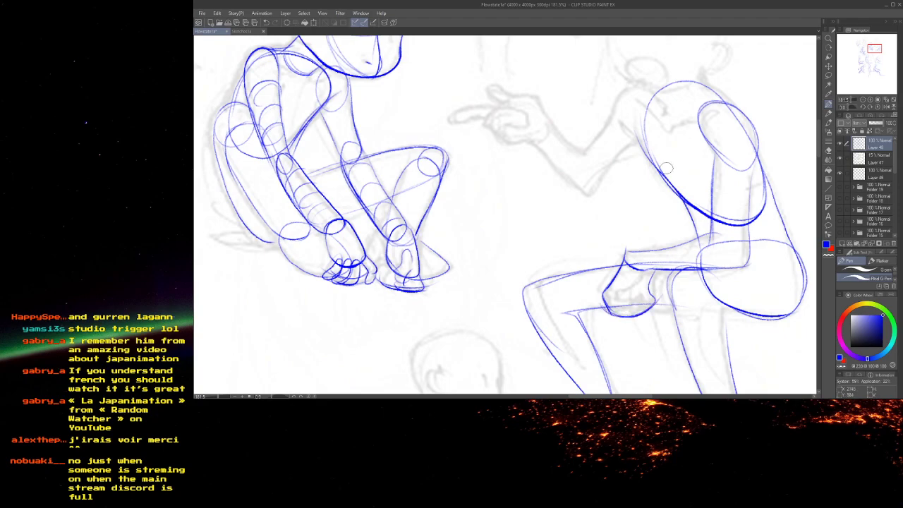
- Draw the pointing figure's chest-to-neck lines, rounded head outline and ear
{"action": "left_click_drag", "start_coordinate": [570, 177], "coordinate": [535, 331]}
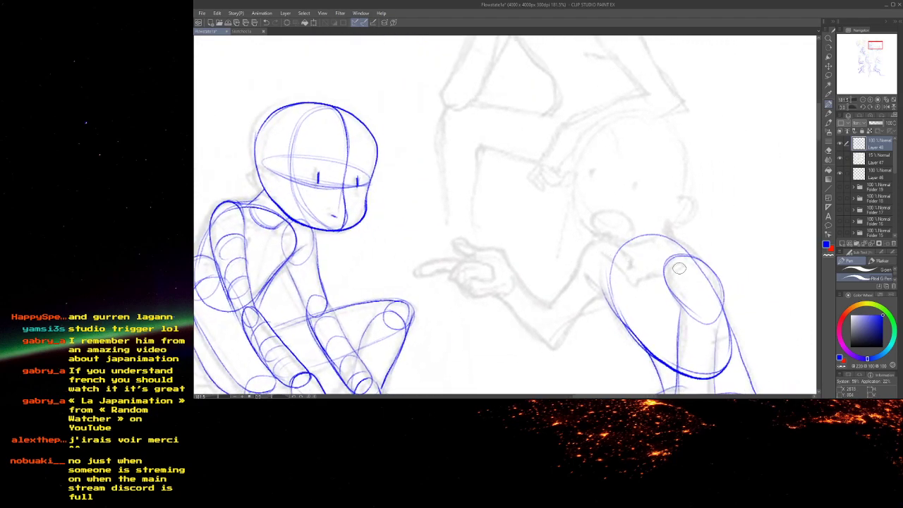
{"action": "mouse_move", "coordinate": [630, 289]}
{"action": "left_mouse_down"}
{"action": "mouse_move", "coordinate": [619, 239]}
{"action": "mouse_move", "coordinate": [642, 342]}
{"action": "mouse_move", "coordinate": [653, 351]}
{"action": "left_mouse_up"}
{"action": "mouse_move", "coordinate": [596, 260]}
{"action": "left_mouse_down"}
{"action": "mouse_move", "coordinate": [599, 226]}
{"action": "mouse_move", "coordinate": [683, 195]}
{"action": "mouse_move", "coordinate": [709, 262]}
{"action": "left_mouse_up"}
{"action": "mouse_move", "coordinate": [599, 227]}
{"action": "left_mouse_down"}
{"action": "mouse_move", "coordinate": [594, 274]}
{"action": "mouse_move", "coordinate": [646, 319]}
{"action": "mouse_move", "coordinate": [674, 318]}
{"action": "left_mouse_up"}
{"action": "mouse_move", "coordinate": [709, 243]}
{"action": "left_mouse_down"}
{"action": "mouse_move", "coordinate": [693, 292]}
{"action": "mouse_move", "coordinate": [614, 318]}
{"action": "left_mouse_up"}
{"action": "left_click_drag", "start_coordinate": [594, 256], "coordinate": [675, 315]}
{"action": "left_click_drag", "start_coordinate": [702, 269], "coordinate": [695, 297]}
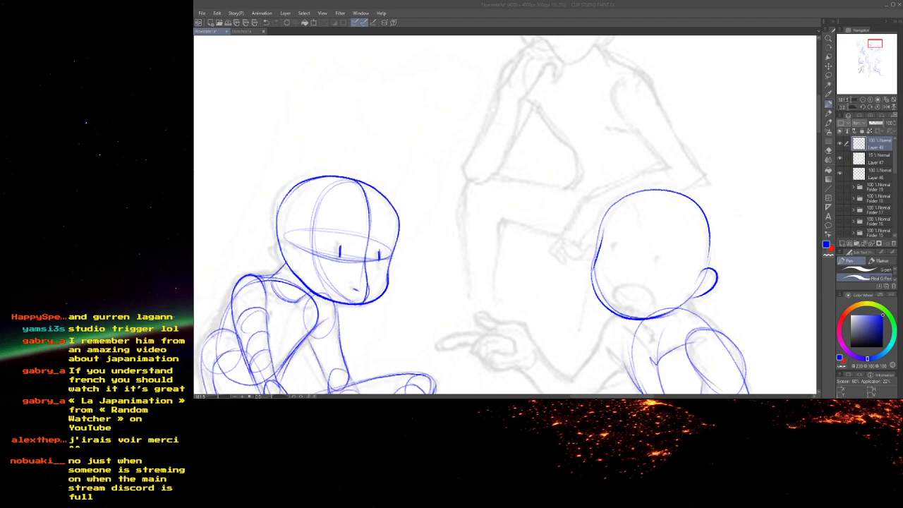
- Switch to Photos to view drawoverworks.png and browse the red creature and character sketch studies
{"action": "mouse_move", "coordinate": [902, 95]}
{"action": "left_mouse_down"}
{"action": "mouse_move", "coordinate": [710, 88]}
{"action": "mouse_move", "coordinate": [474, 40]}
{"action": "left_mouse_up"}
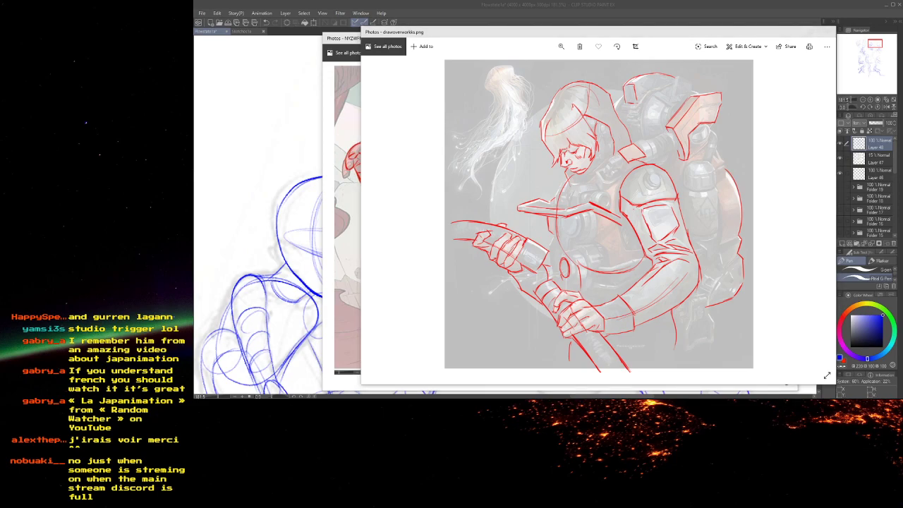
{"action": "left_click_drag", "start_coordinate": [902, 72], "coordinate": [600, 26]}
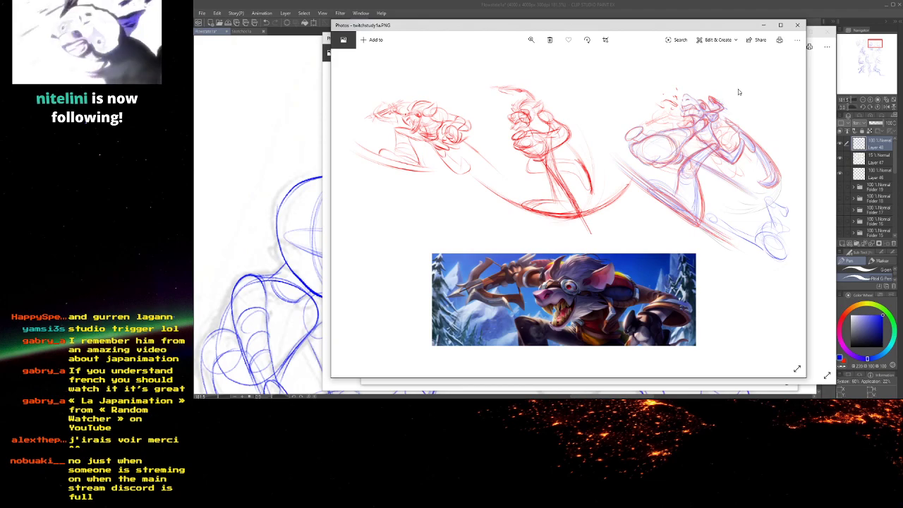
{"action": "key", "text": "Left"}
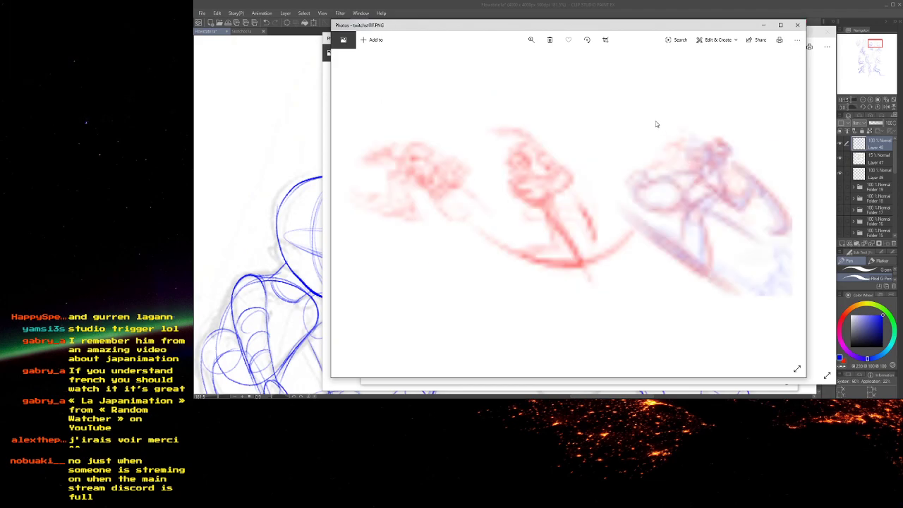
{"action": "scroll", "coordinate": [640, 136], "scroll_direction": "up", "scroll_amount": 1}
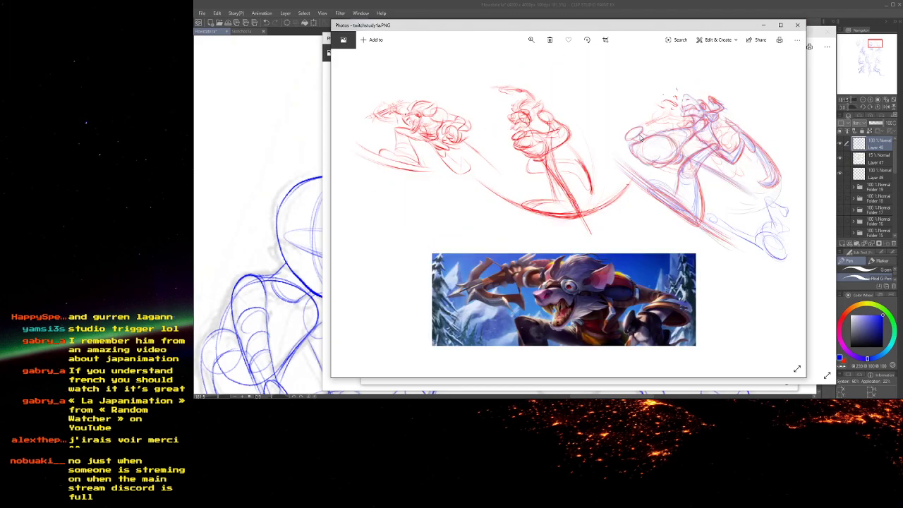
{"action": "scroll", "coordinate": [640, 138], "scroll_direction": "down", "scroll_amount": 1}
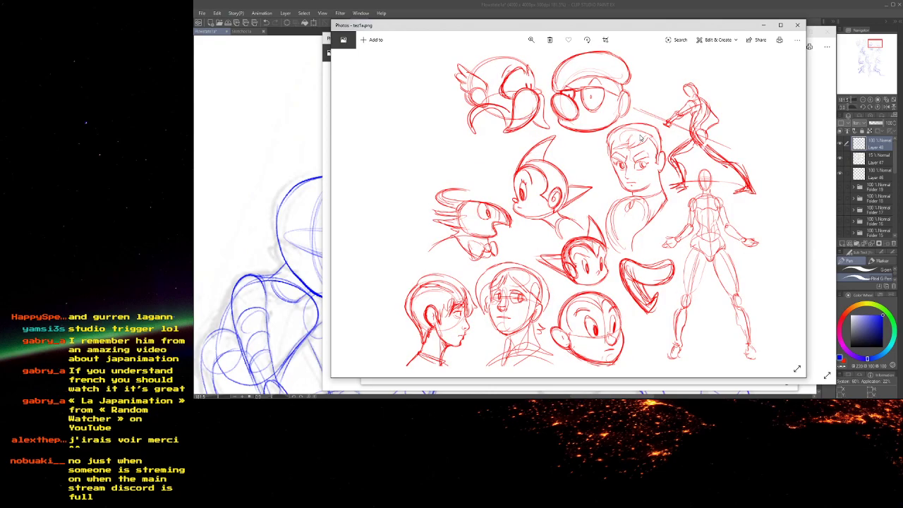
{"action": "scroll", "coordinate": [640, 138], "scroll_direction": "up", "scroll_amount": 1}
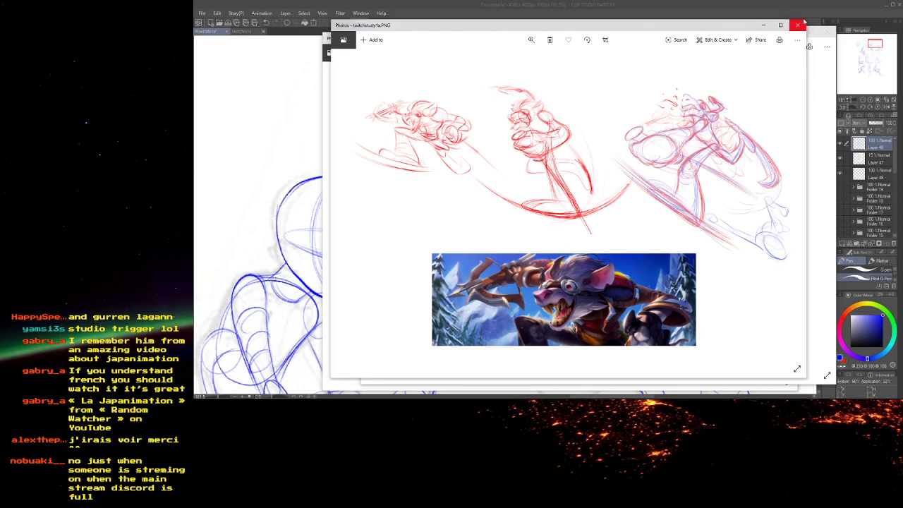
{"action": "left_click", "coordinate": [797, 25]}
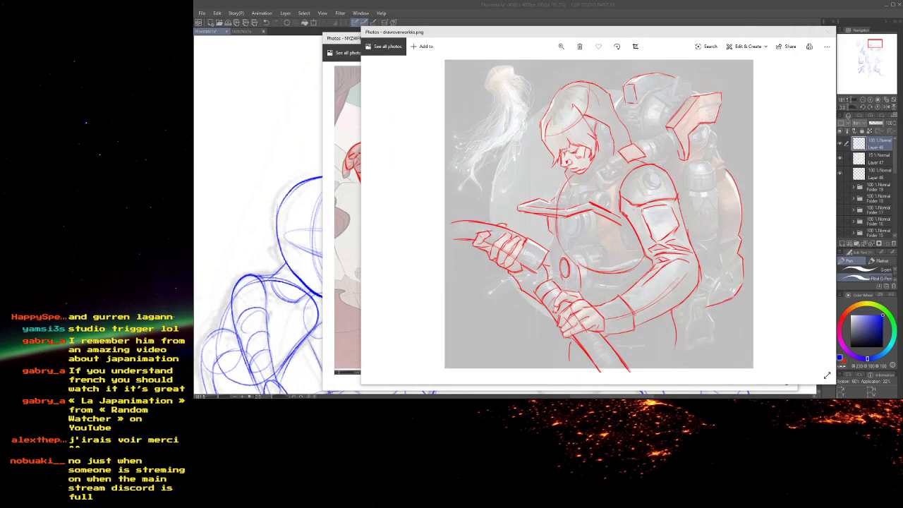
- View the flexing figure, striding figure and group scene drawovers, and close the Photos windows
{"action": "key", "text": "alt+Tab"}
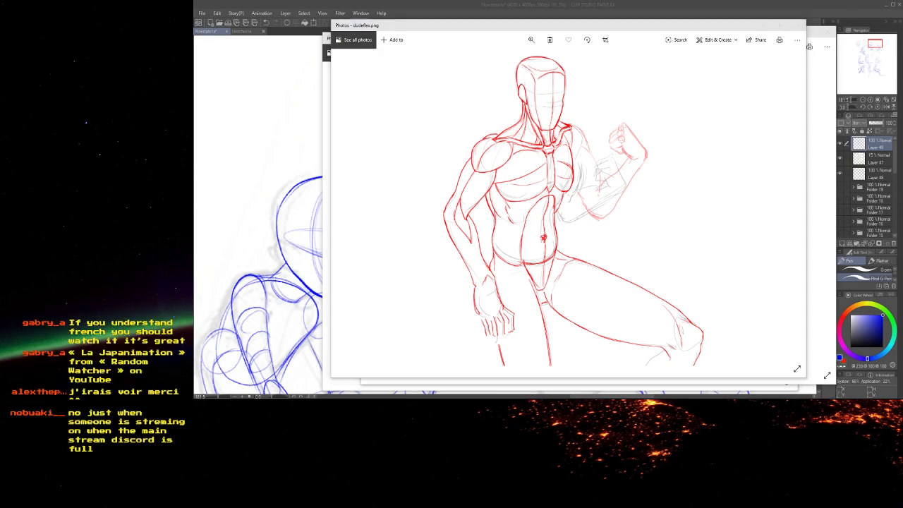
{"action": "key", "text": "alt+Tab"}
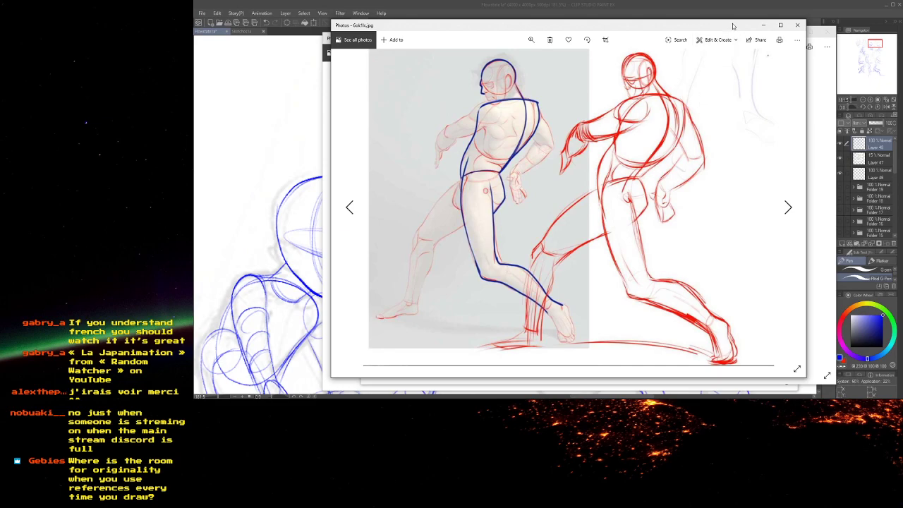
{"action": "left_click", "coordinate": [798, 25]}
{"action": "left_click", "coordinate": [803, 27]}
{"action": "left_click", "coordinate": [819, 33]}
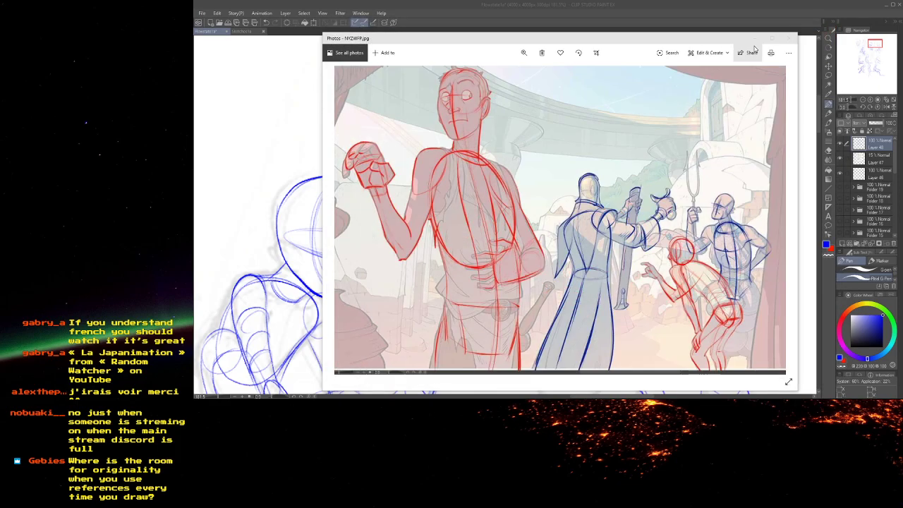
{"action": "left_click", "coordinate": [790, 37]}
- Add the curved face centre line, inner ear circle and facial guide marks to the pointing figure's head
{"action": "scroll", "coordinate": [659, 128], "scroll_direction": "down", "scroll_amount": 6}
{"action": "scroll", "coordinate": [652, 164], "scroll_direction": "up", "scroll_amount": 8}
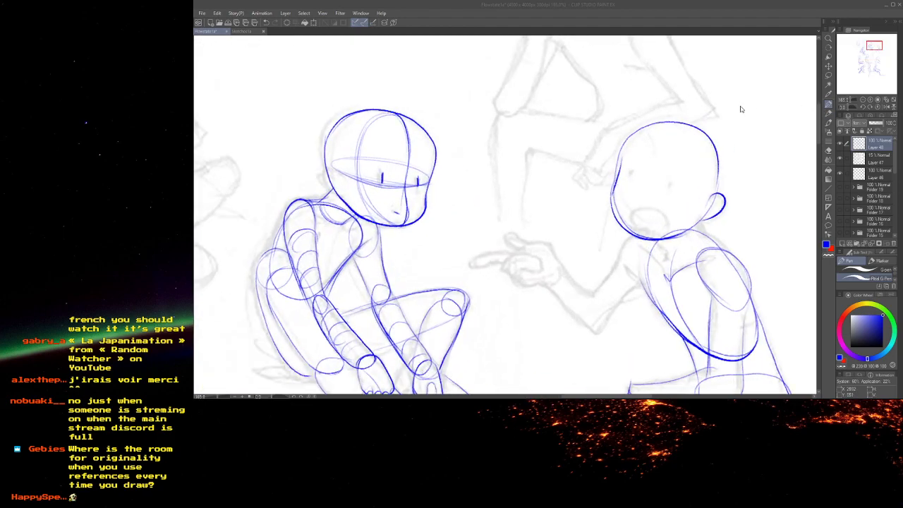
{"action": "mouse_move", "coordinate": [682, 125]}
{"action": "left_mouse_down"}
{"action": "mouse_move", "coordinate": [641, 198]}
{"action": "mouse_move", "coordinate": [647, 237]}
{"action": "left_mouse_up"}
{"action": "left_click_drag", "start_coordinate": [650, 182], "coordinate": [646, 238]}
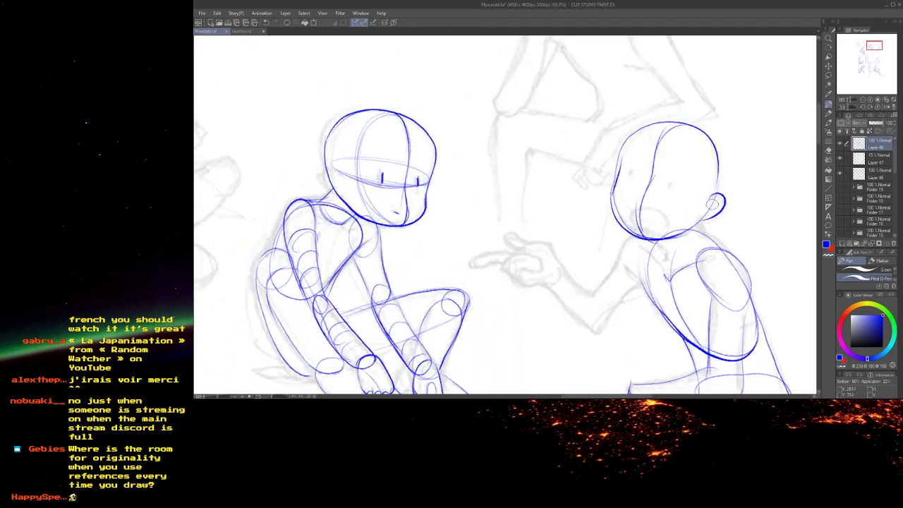
{"action": "mouse_move", "coordinate": [633, 169]}
{"action": "left_mouse_down"}
{"action": "mouse_move", "coordinate": [631, 178]}
{"action": "mouse_move", "coordinate": [671, 187]}
{"action": "left_mouse_up"}
- Draw the pointing figure's outstretched far arm with upper arm, bent elbow, forearm and hand outline
{"action": "left_click_drag", "start_coordinate": [603, 202], "coordinate": [587, 101]}
{"action": "mouse_move", "coordinate": [622, 140]}
{"action": "left_mouse_down"}
{"action": "mouse_move", "coordinate": [615, 167]}
{"action": "mouse_move", "coordinate": [638, 190]}
{"action": "left_mouse_up"}
{"action": "left_click_drag", "start_coordinate": [632, 174], "coordinate": [631, 238]}
{"action": "left_click_drag", "start_coordinate": [695, 215], "coordinate": [646, 231]}
{"action": "left_click_drag", "start_coordinate": [642, 200], "coordinate": [649, 235]}
{"action": "left_click_drag", "start_coordinate": [704, 217], "coordinate": [649, 233]}
{"action": "left_click_drag", "start_coordinate": [583, 151], "coordinate": [551, 56]}
{"action": "left_click_drag", "start_coordinate": [699, 160], "coordinate": [704, 216]}
{"action": "mouse_move", "coordinate": [563, 128]}
{"action": "left_mouse_down"}
{"action": "mouse_move", "coordinate": [614, 225]}
{"action": "mouse_move", "coordinate": [645, 193]}
{"action": "mouse_move", "coordinate": [624, 225]}
{"action": "mouse_move", "coordinate": [628, 264]}
{"action": "left_mouse_up"}
{"action": "mouse_move", "coordinate": [592, 221]}
{"action": "left_mouse_down"}
{"action": "mouse_move", "coordinate": [587, 194]}
{"action": "mouse_move", "coordinate": [625, 234]}
{"action": "left_mouse_up"}
{"action": "mouse_move", "coordinate": [579, 171]}
{"action": "left_mouse_down"}
{"action": "mouse_move", "coordinate": [522, 141]}
{"action": "mouse_move", "coordinate": [594, 203]}
{"action": "left_mouse_up"}
- Sketch a simplified bent limb with an arrow at its sharp corner in the blank space below the top-row seated figure
{"action": "left_click_drag", "start_coordinate": [313, 182], "coordinate": [787, 222]}
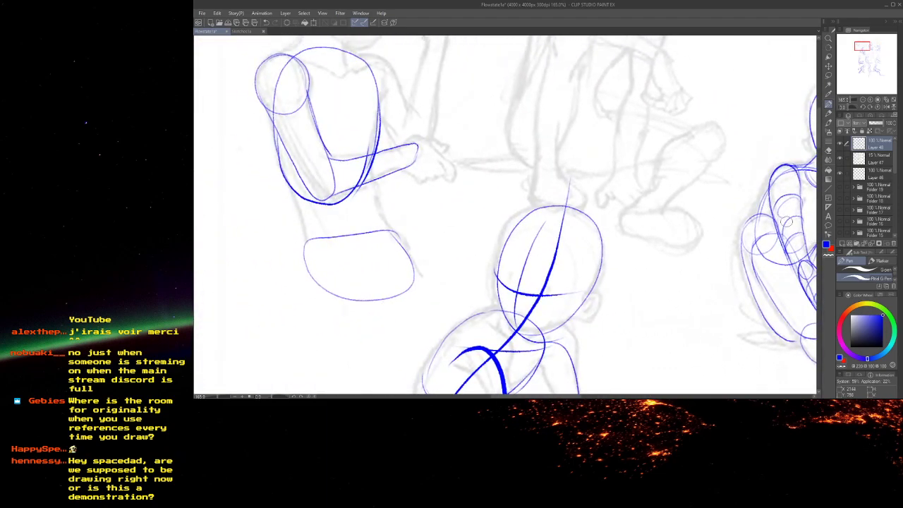
{"action": "scroll", "coordinate": [772, 205], "scroll_direction": "down", "scroll_amount": 8}
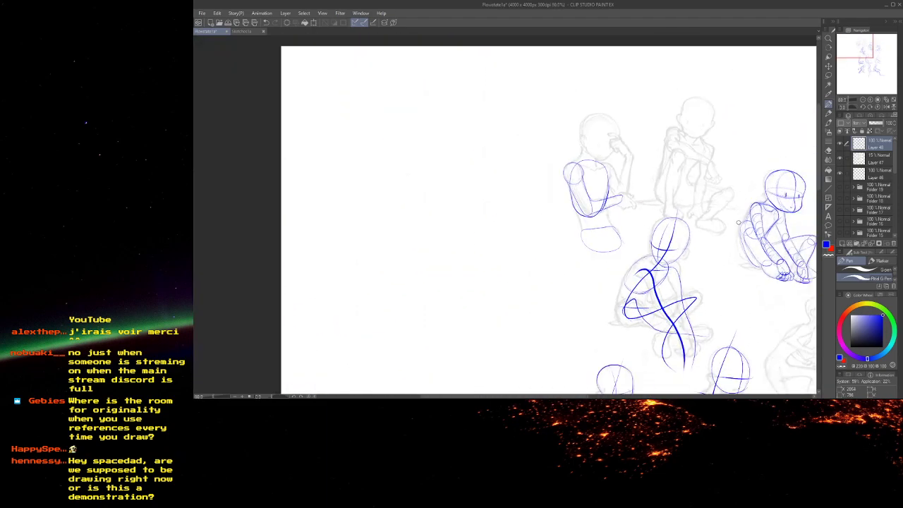
{"action": "scroll", "coordinate": [738, 222], "scroll_direction": "down", "scroll_amount": 2}
{"action": "scroll", "coordinate": [738, 222], "scroll_direction": "down", "scroll_amount": 1}
{"action": "scroll", "coordinate": [796, 251], "scroll_direction": "up", "scroll_amount": 5}
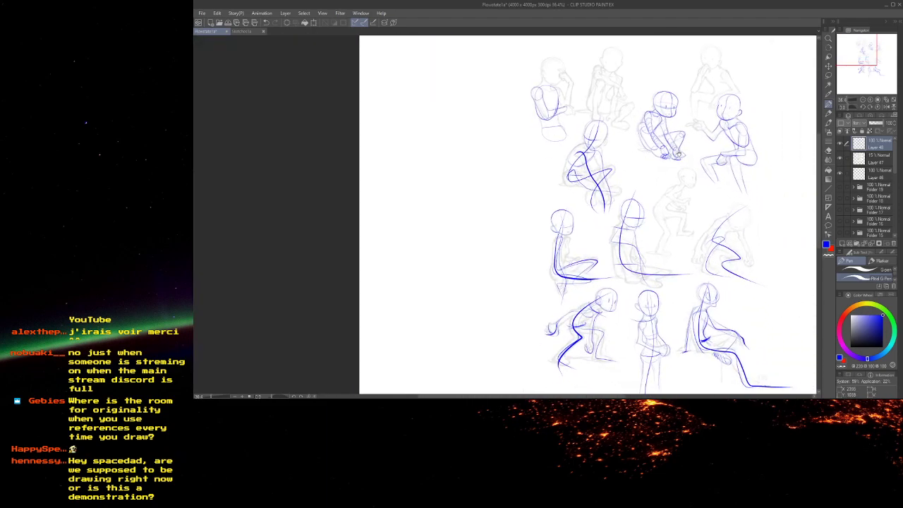
{"action": "scroll", "coordinate": [730, 218], "scroll_direction": "up", "scroll_amount": 3}
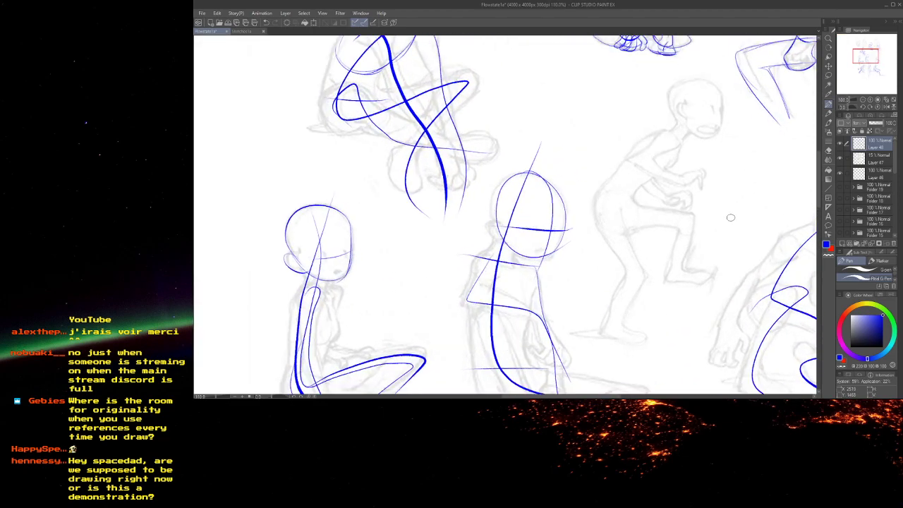
{"action": "left_click_drag", "start_coordinate": [623, 146], "coordinate": [620, 216]}
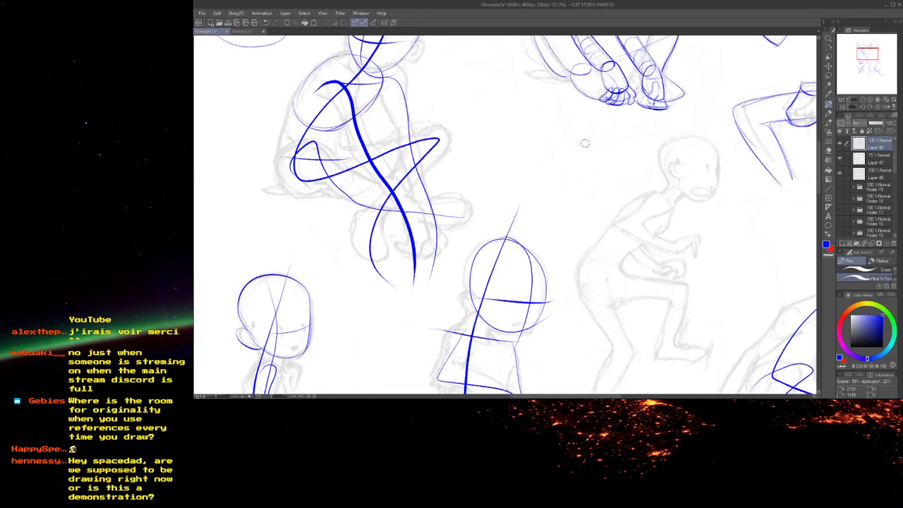
{"action": "mouse_move", "coordinate": [561, 128]}
{"action": "left_mouse_down"}
{"action": "mouse_move", "coordinate": [508, 163]}
{"action": "mouse_move", "coordinate": [569, 151]}
{"action": "mouse_move", "coordinate": [518, 173]}
{"action": "mouse_move", "coordinate": [585, 191]}
{"action": "left_mouse_up"}
{"action": "left_click_drag", "start_coordinate": [554, 165], "coordinate": [601, 180]}
{"action": "left_click_drag", "start_coordinate": [503, 148], "coordinate": [489, 144]}
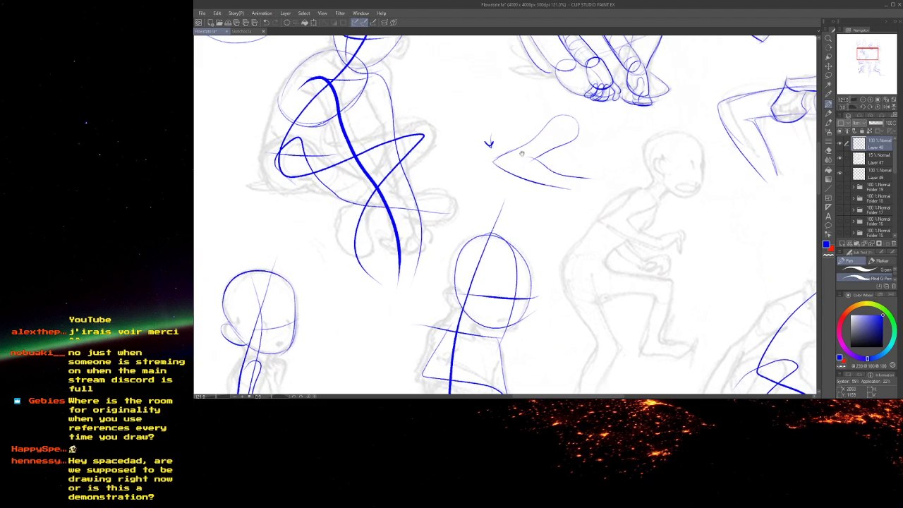
- Draw a separate head study beside the middle crouching figure, with skull and jaw contour, ear and mouth ovals
{"action": "mouse_move", "coordinate": [587, 175]}
{"action": "left_mouse_down"}
{"action": "mouse_move", "coordinate": [599, 189]}
{"action": "mouse_move", "coordinate": [591, 49]}
{"action": "mouse_move", "coordinate": [474, 131]}
{"action": "left_mouse_up"}
{"action": "scroll", "coordinate": [502, 158], "scroll_direction": "up", "scroll_amount": 2}
{"action": "mouse_move", "coordinate": [573, 235]}
{"action": "left_mouse_down"}
{"action": "mouse_move", "coordinate": [569, 188]}
{"action": "mouse_move", "coordinate": [633, 183]}
{"action": "mouse_move", "coordinate": [643, 241]}
{"action": "mouse_move", "coordinate": [585, 241]}
{"action": "mouse_move", "coordinate": [570, 224]}
{"action": "left_mouse_up"}
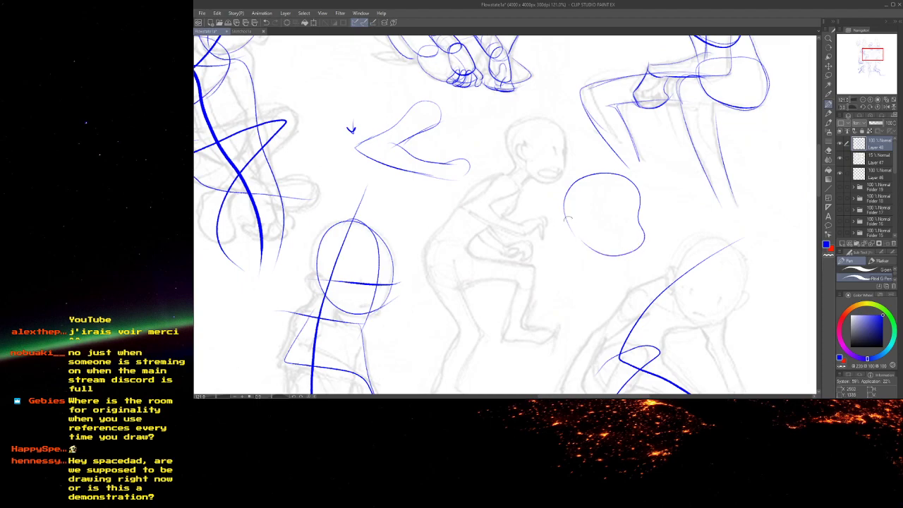
{"action": "mouse_move", "coordinate": [634, 242]}
{"action": "left_mouse_down"}
{"action": "mouse_move", "coordinate": [598, 247]}
{"action": "mouse_move", "coordinate": [633, 244]}
{"action": "left_mouse_up"}
{"action": "key", "text": "ctrl+plus"}
{"action": "mouse_move", "coordinate": [630, 197]}
{"action": "left_mouse_down"}
{"action": "mouse_move", "coordinate": [628, 221]}
{"action": "mouse_move", "coordinate": [649, 236]}
{"action": "left_mouse_up"}
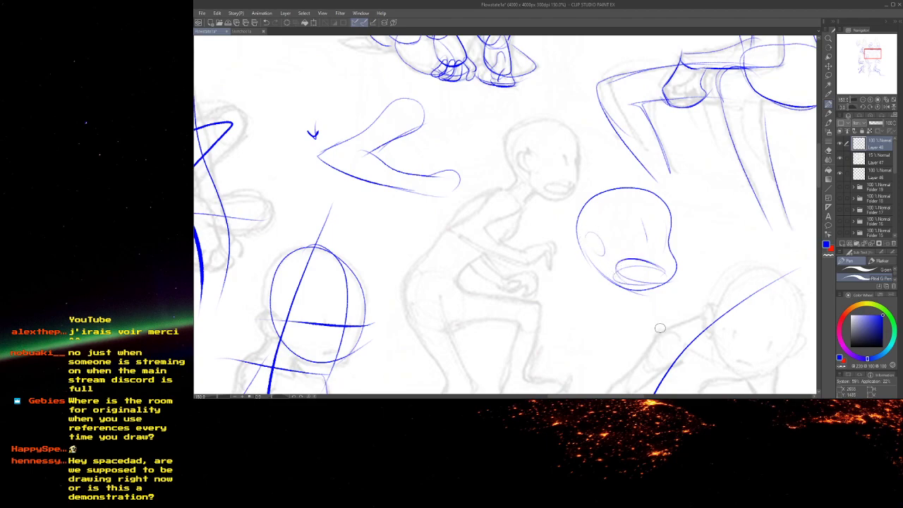
- Look over the poses across the figure sheet
{"action": "key", "text": "ctrl+minus"}
{"action": "key", "text": "ctrl+minus"}
{"action": "key", "text": "ctrl+minus"}
{"action": "key", "text": "ctrl+plus"}
{"action": "key", "text": "ctrl+plus"}
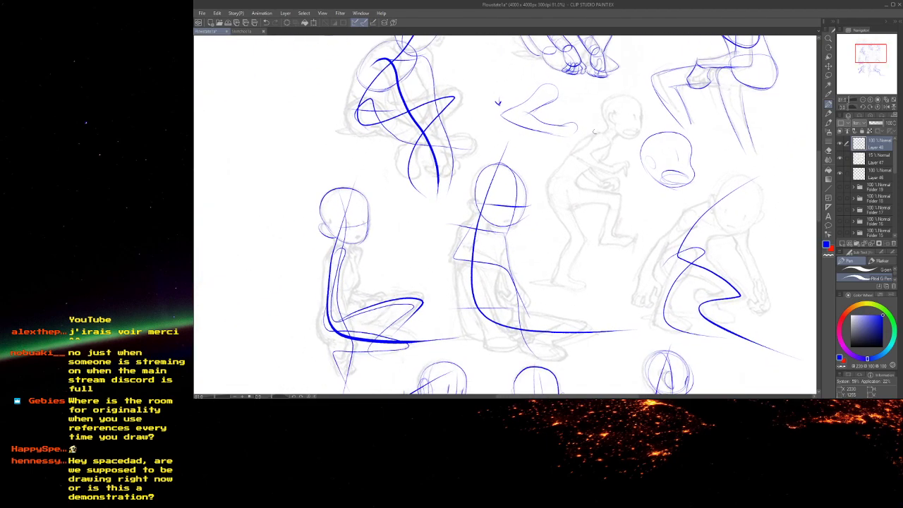
{"action": "scroll", "coordinate": [602, 127], "scroll_direction": "up", "scroll_amount": 2}
{"action": "scroll", "coordinate": [503, 197], "scroll_direction": "down", "scroll_amount": 3}
{"action": "left_click_drag", "start_coordinate": [444, 139], "coordinate": [525, 152]}
{"action": "left_click_drag", "start_coordinate": [571, 190], "coordinate": [453, 34]}
{"action": "left_click_drag", "start_coordinate": [621, 130], "coordinate": [618, 107]}
{"action": "left_click_drag", "start_coordinate": [592, 135], "coordinate": [604, 96]}
{"action": "left_click_drag", "start_coordinate": [565, 206], "coordinate": [626, 161]}
- Redraw a short blue mark in the blank space beside the hunched figure at the end of the third row
{"action": "mouse_move", "coordinate": [687, 215]}
{"action": "left_mouse_down"}
{"action": "mouse_move", "coordinate": [656, 228]}
{"action": "mouse_move", "coordinate": [663, 234]}
{"action": "left_mouse_up"}
{"action": "key", "text": "ctrl+z"}
{"action": "left_click_drag", "start_coordinate": [705, 206], "coordinate": [680, 223]}
{"action": "left_click_drag", "start_coordinate": [496, 146], "coordinate": [679, 333]}
{"action": "left_click_drag", "start_coordinate": [656, 299], "coordinate": [596, 302]}
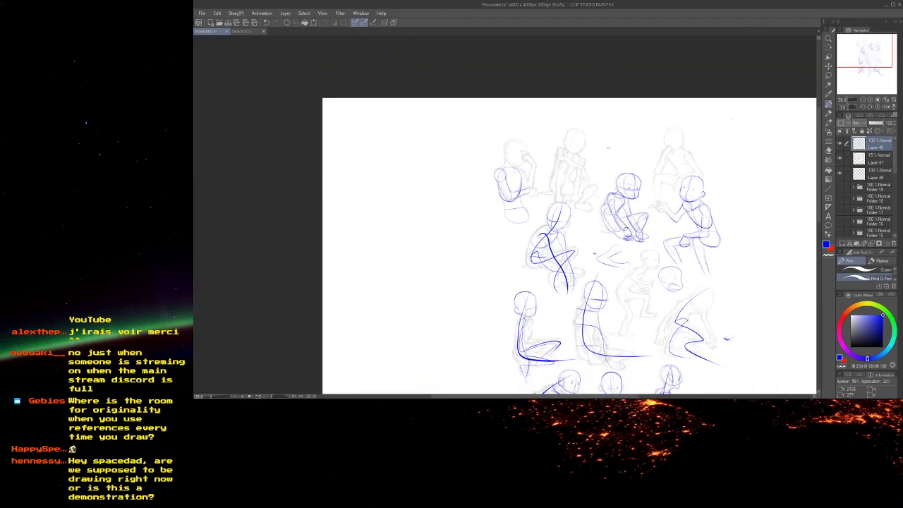
- Draw the middle crouching figure's curved line of action from head to hips and sketch its pelvis oval
{"action": "scroll", "coordinate": [607, 145], "scroll_direction": "up", "scroll_amount": 3}
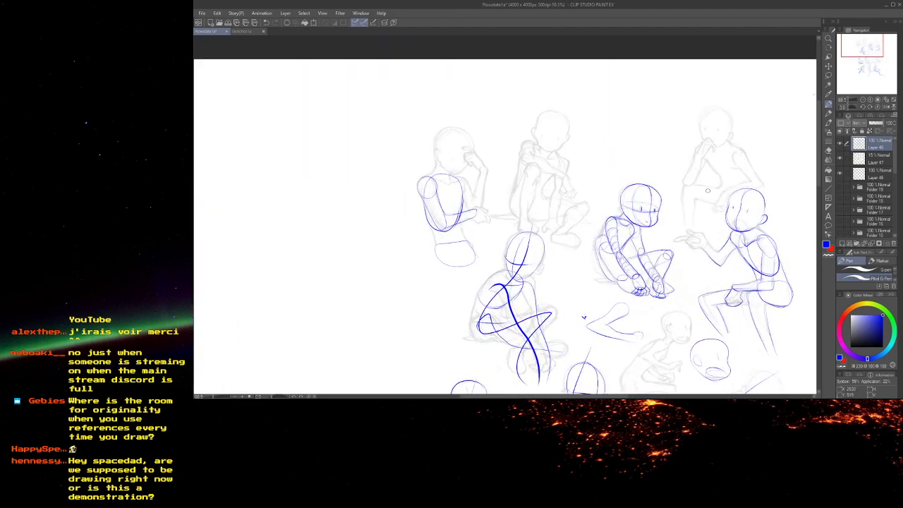
{"action": "scroll", "coordinate": [706, 242], "scroll_direction": "up", "scroll_amount": 4}
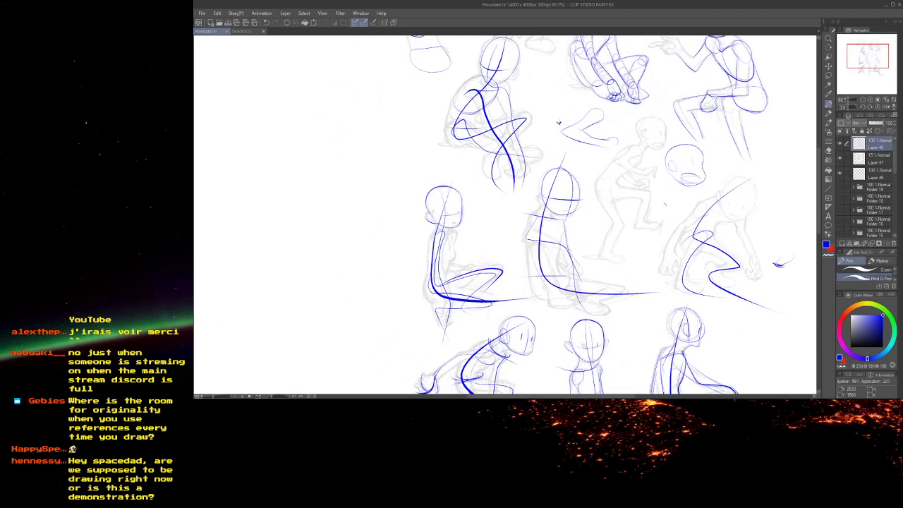
{"action": "scroll", "coordinate": [656, 209], "scroll_direction": "up", "scroll_amount": 1}
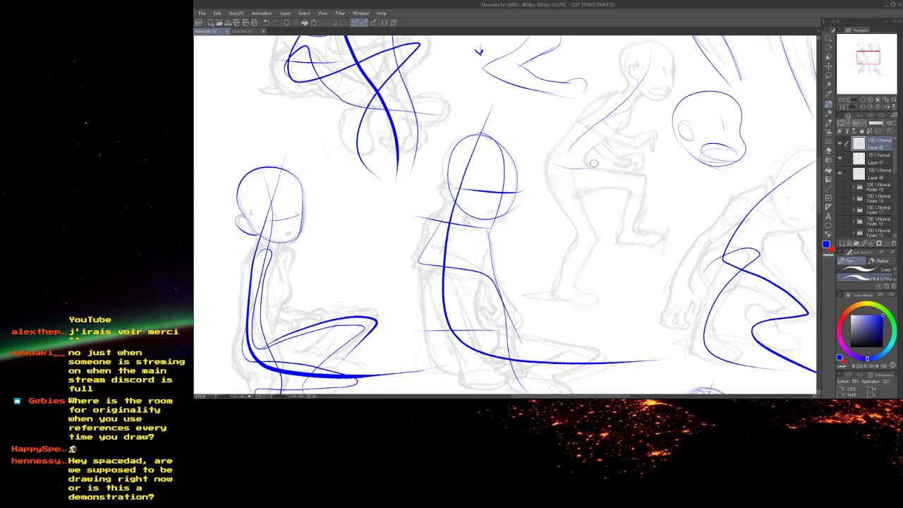
{"action": "left_click_drag", "start_coordinate": [573, 175], "coordinate": [597, 237]}
{"action": "left_click_drag", "start_coordinate": [573, 188], "coordinate": [596, 238]}
{"action": "scroll", "coordinate": [587, 191], "scroll_direction": "up", "scroll_amount": 1}
{"action": "mouse_move", "coordinate": [577, 166]}
{"action": "left_mouse_down"}
{"action": "mouse_move", "coordinate": [661, 180]}
{"action": "mouse_move", "coordinate": [657, 198]}
{"action": "mouse_move", "coordinate": [662, 185]}
{"action": "mouse_move", "coordinate": [644, 195]}
{"action": "mouse_move", "coordinate": [659, 198]}
{"action": "mouse_move", "coordinate": [587, 197]}
{"action": "mouse_move", "coordinate": [582, 181]}
{"action": "mouse_move", "coordinate": [593, 166]}
{"action": "mouse_move", "coordinate": [590, 193]}
{"action": "left_mouse_up"}
{"action": "mouse_move", "coordinate": [580, 156]}
{"action": "left_mouse_down"}
{"action": "mouse_move", "coordinate": [550, 142]}
{"action": "mouse_move", "coordinate": [580, 201]}
{"action": "left_mouse_up"}
- Add the middle crouching figure's hip circle, raised thigh contours and knee circle
{"action": "mouse_move", "coordinate": [530, 163]}
{"action": "left_mouse_down"}
{"action": "mouse_move", "coordinate": [571, 261]}
{"action": "mouse_move", "coordinate": [553, 311]}
{"action": "mouse_move", "coordinate": [583, 290]}
{"action": "mouse_move", "coordinate": [605, 253]}
{"action": "left_mouse_up"}
{"action": "scroll", "coordinate": [553, 312], "scroll_direction": "up", "scroll_amount": 1}
{"action": "mouse_move", "coordinate": [652, 178]}
{"action": "left_mouse_down"}
{"action": "mouse_move", "coordinate": [639, 235]}
{"action": "mouse_move", "coordinate": [661, 232]}
{"action": "left_mouse_up"}
{"action": "left_click_drag", "start_coordinate": [653, 184], "coordinate": [639, 245]}
{"action": "mouse_move", "coordinate": [552, 313]}
{"action": "left_mouse_down"}
{"action": "mouse_move", "coordinate": [538, 342]}
{"action": "mouse_move", "coordinate": [594, 337]}
{"action": "mouse_move", "coordinate": [580, 357]}
{"action": "mouse_move", "coordinate": [552, 345]}
{"action": "mouse_move", "coordinate": [615, 349]}
{"action": "left_mouse_up"}
{"action": "mouse_move", "coordinate": [638, 245]}
{"action": "left_mouse_down"}
{"action": "mouse_move", "coordinate": [670, 264]}
{"action": "mouse_move", "coordinate": [704, 255]}
{"action": "left_mouse_up"}
{"action": "scroll", "coordinate": [546, 105], "scroll_direction": "up", "scroll_amount": 5}
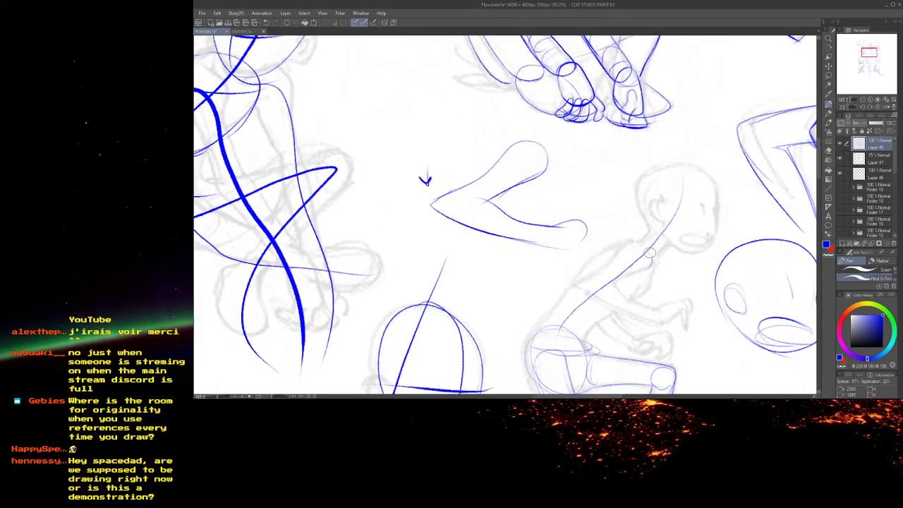
- Draw the middle crouching figure's near arm with a rounded shoulder, bent elbow and forearm reaching forward
{"action": "mouse_move", "coordinate": [602, 266]}
{"action": "left_mouse_down"}
{"action": "mouse_move", "coordinate": [569, 288]}
{"action": "mouse_move", "coordinate": [611, 307]}
{"action": "left_mouse_up"}
{"action": "mouse_move", "coordinate": [646, 265]}
{"action": "left_mouse_down"}
{"action": "mouse_move", "coordinate": [598, 286]}
{"action": "mouse_move", "coordinate": [663, 313]}
{"action": "left_mouse_up"}
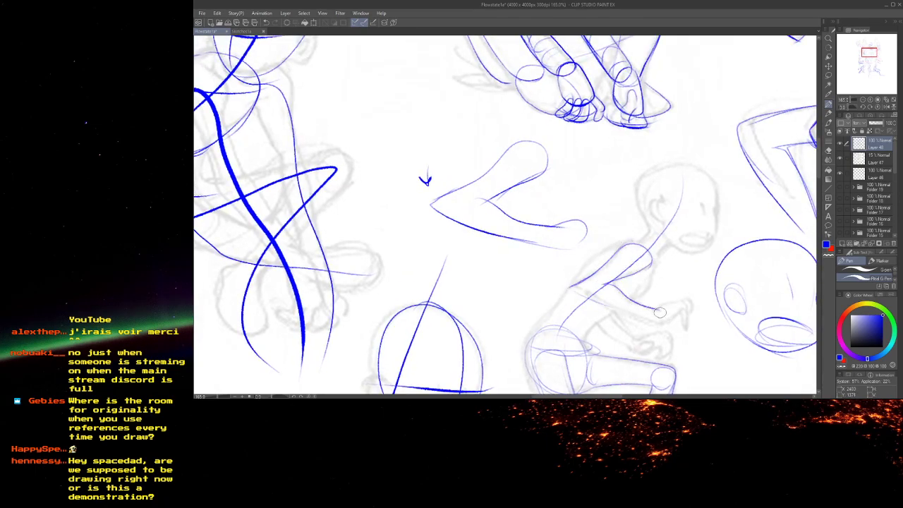
{"action": "left_click_drag", "start_coordinate": [569, 290], "coordinate": [663, 326]}
- Outline the middle crouching figure's head, redrawing the cranium and jaw until they follow the sketch
{"action": "mouse_move", "coordinate": [677, 245]}
{"action": "left_mouse_down"}
{"action": "mouse_move", "coordinate": [650, 220]}
{"action": "mouse_move", "coordinate": [638, 187]}
{"action": "mouse_move", "coordinate": [653, 166]}
{"action": "mouse_move", "coordinate": [686, 160]}
{"action": "mouse_move", "coordinate": [714, 174]}
{"action": "left_mouse_up"}
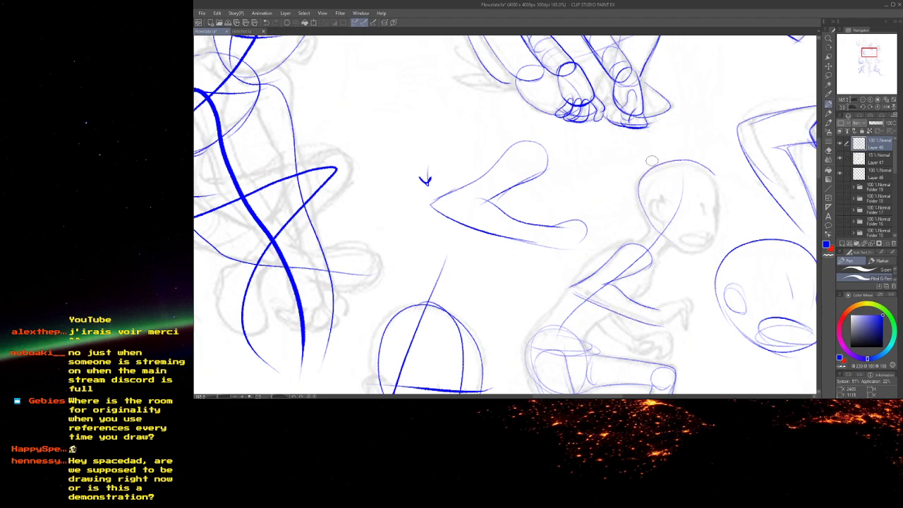
{"action": "key", "text": "ctrl+z"}
{"action": "mouse_move", "coordinate": [660, 237]}
{"action": "left_mouse_down"}
{"action": "mouse_move", "coordinate": [646, 223]}
{"action": "mouse_move", "coordinate": [639, 180]}
{"action": "mouse_move", "coordinate": [705, 163]}
{"action": "mouse_move", "coordinate": [714, 247]}
{"action": "mouse_move", "coordinate": [671, 259]}
{"action": "left_mouse_up"}
{"action": "key", "text": "ctrl+z"}
{"action": "mouse_move", "coordinate": [644, 215]}
{"action": "left_mouse_down"}
{"action": "mouse_move", "coordinate": [655, 171]}
{"action": "mouse_move", "coordinate": [689, 167]}
{"action": "mouse_move", "coordinate": [713, 185]}
{"action": "mouse_move", "coordinate": [717, 231]}
{"action": "mouse_move", "coordinate": [708, 250]}
{"action": "mouse_move", "coordinate": [691, 255]}
{"action": "mouse_move", "coordinate": [654, 227]}
{"action": "left_mouse_up"}
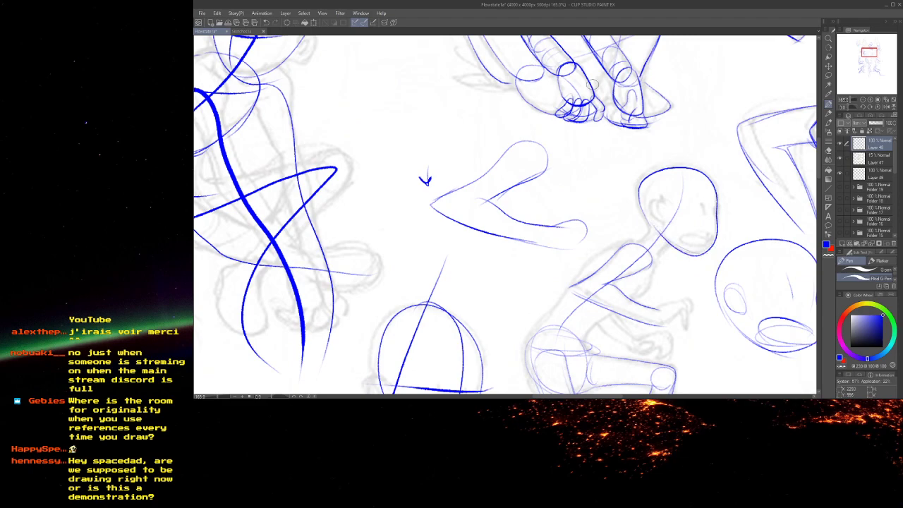
- Add the middle crouching figure's ear, neck line, oval mouth area and short eye mark
{"action": "scroll", "coordinate": [709, 247], "scroll_direction": "up", "scroll_amount": 1}
{"action": "scroll", "coordinate": [629, 237], "scroll_direction": "up", "scroll_amount": 1}
{"action": "mouse_move", "coordinate": [643, 234]}
{"action": "left_mouse_down"}
{"action": "mouse_move", "coordinate": [615, 268]}
{"action": "mouse_move", "coordinate": [649, 206]}
{"action": "mouse_move", "coordinate": [668, 205]}
{"action": "left_mouse_up"}
{"action": "mouse_move", "coordinate": [705, 247]}
{"action": "left_mouse_down"}
{"action": "mouse_move", "coordinate": [717, 264]}
{"action": "mouse_move", "coordinate": [689, 254]}
{"action": "mouse_move", "coordinate": [727, 243]}
{"action": "mouse_move", "coordinate": [729, 254]}
{"action": "mouse_move", "coordinate": [705, 253]}
{"action": "left_mouse_up"}
{"action": "scroll", "coordinate": [719, 192], "scroll_direction": "up", "scroll_amount": 1}
{"action": "left_click_drag", "start_coordinate": [719, 206], "coordinate": [721, 226]}
{"action": "scroll", "coordinate": [738, 214], "scroll_direction": "down", "scroll_amount": 3}
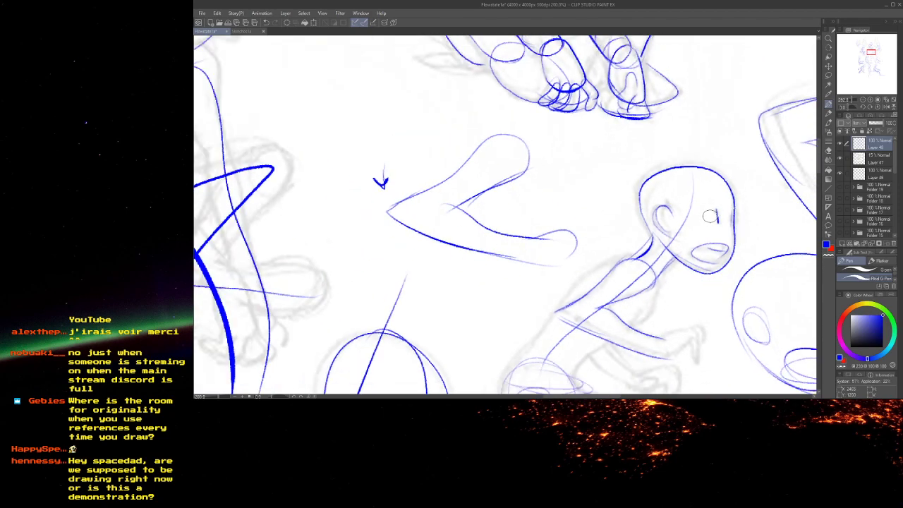
- Contour the middle crouching figure's torso and block in the near hand and the far forearm
{"action": "mouse_move", "coordinate": [579, 310]}
{"action": "left_mouse_down"}
{"action": "mouse_move", "coordinate": [602, 280]}
{"action": "mouse_move", "coordinate": [612, 232]}
{"action": "mouse_move", "coordinate": [587, 299]}
{"action": "left_mouse_up"}
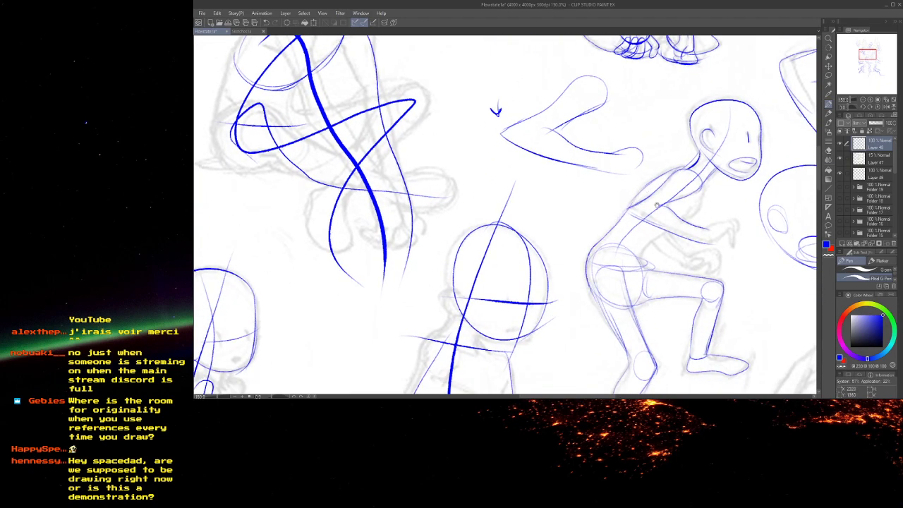
{"action": "mouse_move", "coordinate": [706, 182]}
{"action": "left_mouse_down"}
{"action": "mouse_move", "coordinate": [688, 216]}
{"action": "mouse_move", "coordinate": [645, 253]}
{"action": "mouse_move", "coordinate": [645, 275]}
{"action": "mouse_move", "coordinate": [743, 302]}
{"action": "mouse_move", "coordinate": [694, 320]}
{"action": "mouse_move", "coordinate": [527, 278]}
{"action": "mouse_move", "coordinate": [568, 253]}
{"action": "left_mouse_up"}
{"action": "scroll", "coordinate": [549, 210], "scroll_direction": "up", "scroll_amount": 2}
{"action": "scroll", "coordinate": [546, 207], "scroll_direction": "up", "scroll_amount": 1}
{"action": "mouse_move", "coordinate": [555, 217]}
{"action": "left_mouse_down"}
{"action": "mouse_move", "coordinate": [597, 245]}
{"action": "mouse_move", "coordinate": [658, 237]}
{"action": "mouse_move", "coordinate": [648, 256]}
{"action": "mouse_move", "coordinate": [650, 243]}
{"action": "mouse_move", "coordinate": [636, 246]}
{"action": "mouse_move", "coordinate": [683, 226]}
{"action": "mouse_move", "coordinate": [696, 236]}
{"action": "mouse_move", "coordinate": [695, 261]}
{"action": "left_mouse_up"}
{"action": "scroll", "coordinate": [638, 241], "scroll_direction": "up", "scroll_amount": 1}
{"action": "left_click_drag", "start_coordinate": [565, 264], "coordinate": [615, 306]}
{"action": "mouse_move", "coordinate": [588, 247]}
{"action": "left_mouse_down"}
{"action": "mouse_move", "coordinate": [627, 290]}
{"action": "mouse_move", "coordinate": [624, 304]}
{"action": "mouse_move", "coordinate": [581, 281]}
{"action": "mouse_move", "coordinate": [634, 289]}
{"action": "mouse_move", "coordinate": [617, 303]}
{"action": "mouse_move", "coordinate": [645, 277]}
{"action": "mouse_move", "coordinate": [670, 276]}
{"action": "mouse_move", "coordinate": [655, 317]}
{"action": "left_mouse_up"}
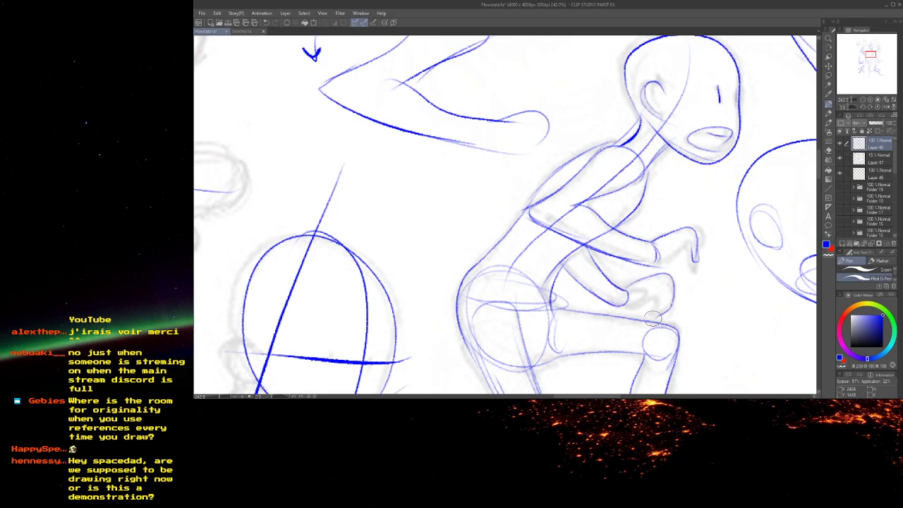
- Complete the finger contours on both of the middle crouching figure's hands
{"action": "left_click_drag", "start_coordinate": [689, 243], "coordinate": [657, 262]}
{"action": "left_click_drag", "start_coordinate": [736, 137], "coordinate": [666, 143]}
{"action": "mouse_move", "coordinate": [628, 290]}
{"action": "left_mouse_down"}
{"action": "mouse_move", "coordinate": [663, 293]}
{"action": "mouse_move", "coordinate": [672, 276]}
{"action": "left_mouse_up"}
{"action": "scroll", "coordinate": [426, 218], "scroll_direction": "down", "scroll_amount": 4}
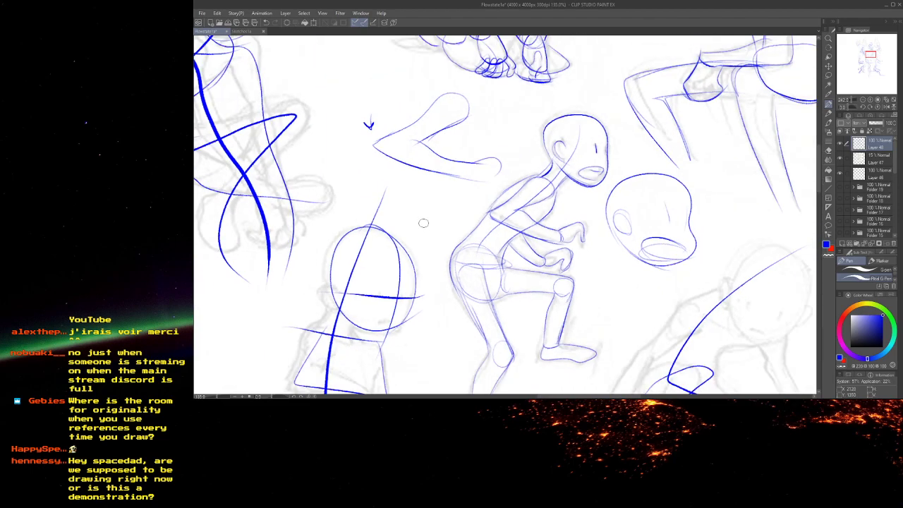
- Try a heavy stroke along the back of the middle crouching figure's thigh, and undo it
{"action": "mouse_move", "coordinate": [445, 224]}
{"action": "left_mouse_down"}
{"action": "mouse_move", "coordinate": [565, 240]}
{"action": "mouse_move", "coordinate": [585, 295]}
{"action": "left_mouse_up"}
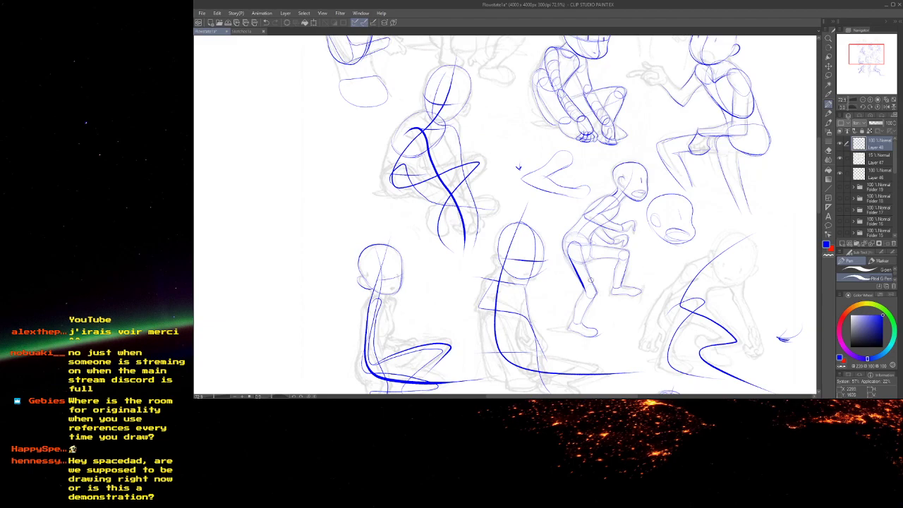
{"action": "key", "text": "ctrl+z"}
{"action": "left_click_drag", "start_coordinate": [376, 160], "coordinate": [491, 393]}
{"action": "scroll", "coordinate": [520, 245], "scroll_direction": "up", "scroll_amount": 3}
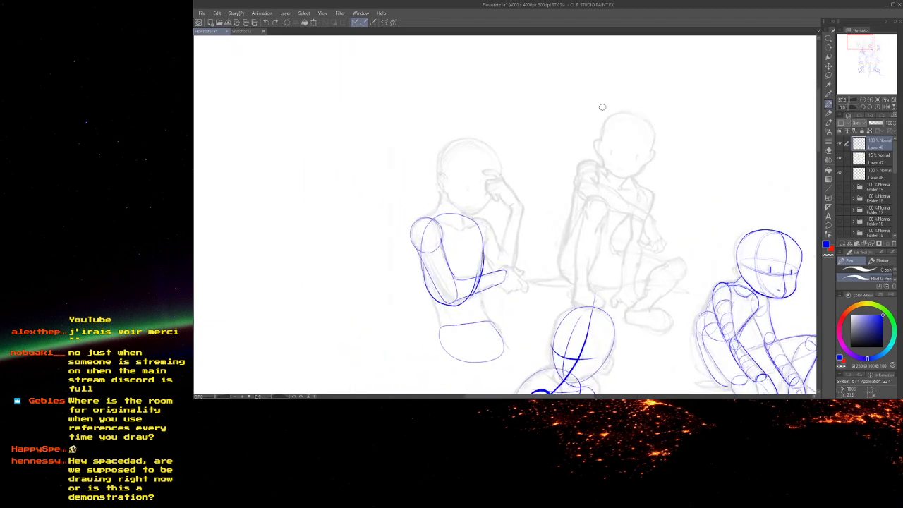
- Sketch the crouching figure's flow line from head through spine to the bent leg, and add a curved directional arrow above its head
{"action": "mouse_move", "coordinate": [630, 112]}
{"action": "left_mouse_down"}
{"action": "mouse_move", "coordinate": [622, 168]}
{"action": "mouse_move", "coordinate": [592, 234]}
{"action": "left_mouse_up"}
{"action": "mouse_move", "coordinate": [622, 265]}
{"action": "left_mouse_down"}
{"action": "mouse_move", "coordinate": [669, 281]}
{"action": "mouse_move", "coordinate": [650, 326]}
{"action": "left_mouse_up"}
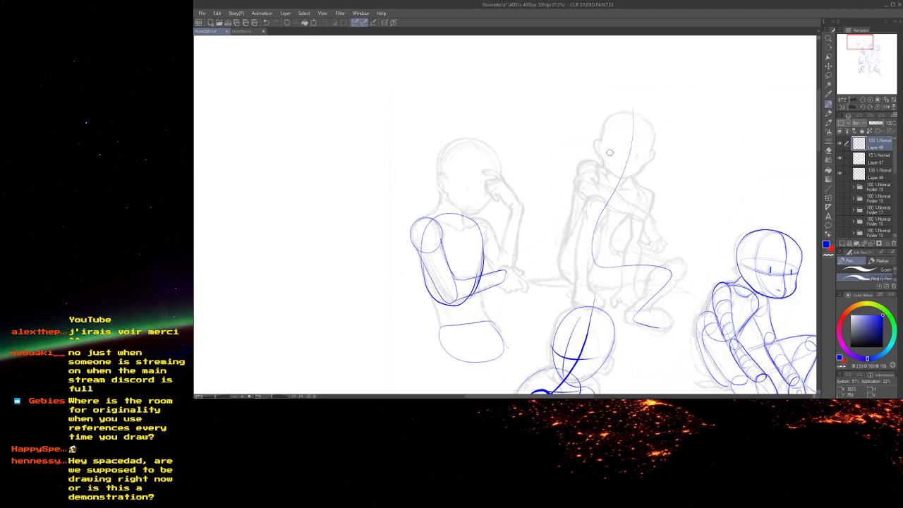
{"action": "left_click_drag", "start_coordinate": [612, 70], "coordinate": [691, 139]}
{"action": "left_click_drag", "start_coordinate": [664, 121], "coordinate": [690, 138]}
- Sketch the crouching figure's torso, back and leg contours over the faint pose drawing
{"action": "scroll", "coordinate": [608, 181], "scroll_direction": "up", "scroll_amount": 2}
{"action": "mouse_move", "coordinate": [644, 220]}
{"action": "left_mouse_down"}
{"action": "mouse_move", "coordinate": [614, 282]}
{"action": "mouse_move", "coordinate": [648, 200]}
{"action": "mouse_move", "coordinate": [650, 249]}
{"action": "left_mouse_up"}
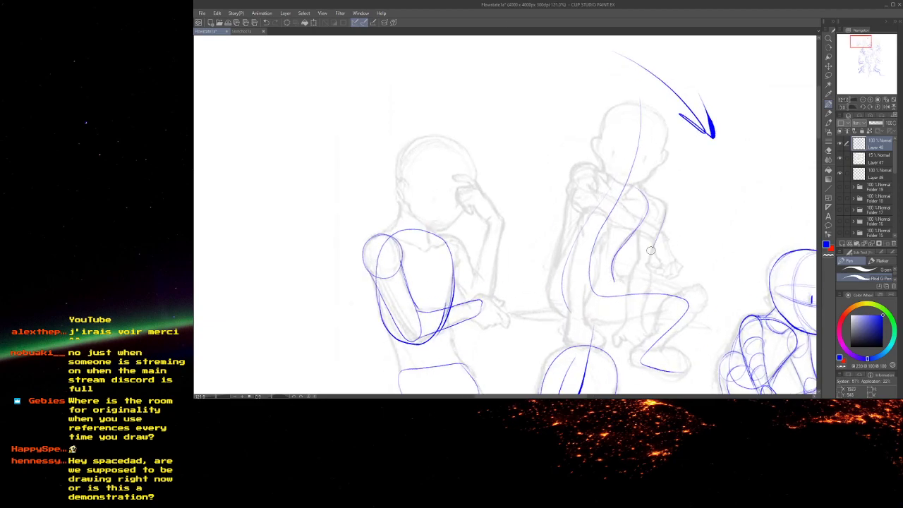
{"action": "left_click_drag", "start_coordinate": [669, 215], "coordinate": [638, 302]}
{"action": "mouse_move", "coordinate": [586, 170]}
{"action": "left_mouse_down"}
{"action": "mouse_move", "coordinate": [576, 203]}
{"action": "mouse_move", "coordinate": [639, 225]}
{"action": "mouse_move", "coordinate": [579, 220]}
{"action": "mouse_move", "coordinate": [611, 220]}
{"action": "mouse_move", "coordinate": [601, 243]}
{"action": "mouse_move", "coordinate": [608, 215]}
{"action": "mouse_move", "coordinate": [573, 252]}
{"action": "mouse_move", "coordinate": [570, 317]}
{"action": "left_mouse_up"}
{"action": "mouse_move", "coordinate": [593, 272]}
{"action": "left_mouse_down"}
{"action": "mouse_move", "coordinate": [586, 327]}
{"action": "mouse_move", "coordinate": [569, 321]}
{"action": "mouse_move", "coordinate": [632, 282]}
{"action": "mouse_move", "coordinate": [683, 288]}
{"action": "mouse_move", "coordinate": [683, 316]}
{"action": "mouse_move", "coordinate": [649, 340]}
{"action": "left_mouse_up"}
{"action": "mouse_move", "coordinate": [690, 318]}
{"action": "left_mouse_down"}
{"action": "mouse_move", "coordinate": [633, 365]}
{"action": "mouse_move", "coordinate": [689, 371]}
{"action": "left_mouse_up"}
{"action": "left_click_drag", "start_coordinate": [563, 193], "coordinate": [580, 274]}
- Build up the crouching figure's head, face guidelines and ears, plus the knee and lower-leg forms
{"action": "scroll", "coordinate": [631, 222], "scroll_direction": "up", "scroll_amount": 1}
{"action": "mouse_move", "coordinate": [615, 216]}
{"action": "left_mouse_down"}
{"action": "mouse_move", "coordinate": [674, 240]}
{"action": "mouse_move", "coordinate": [619, 246]}
{"action": "mouse_move", "coordinate": [670, 240]}
{"action": "left_mouse_up"}
{"action": "left_click_drag", "start_coordinate": [609, 212], "coordinate": [615, 238]}
{"action": "mouse_move", "coordinate": [701, 228]}
{"action": "left_mouse_down"}
{"action": "mouse_move", "coordinate": [695, 247]}
{"action": "mouse_move", "coordinate": [644, 173]}
{"action": "left_mouse_up"}
{"action": "mouse_move", "coordinate": [620, 226]}
{"action": "left_mouse_down"}
{"action": "mouse_move", "coordinate": [639, 177]}
{"action": "mouse_move", "coordinate": [692, 223]}
{"action": "mouse_move", "coordinate": [618, 249]}
{"action": "left_mouse_up"}
{"action": "left_click_drag", "start_coordinate": [684, 244], "coordinate": [656, 273]}
{"action": "mouse_move", "coordinate": [617, 239]}
{"action": "left_mouse_down"}
{"action": "mouse_move", "coordinate": [653, 274]}
{"action": "mouse_move", "coordinate": [664, 271]}
{"action": "mouse_move", "coordinate": [623, 265]}
{"action": "mouse_move", "coordinate": [678, 267]}
{"action": "left_mouse_up"}
{"action": "scroll", "coordinate": [621, 103], "scroll_direction": "down", "scroll_amount": 5}
{"action": "scroll", "coordinate": [593, 188], "scroll_direction": "up", "scroll_amount": 3}
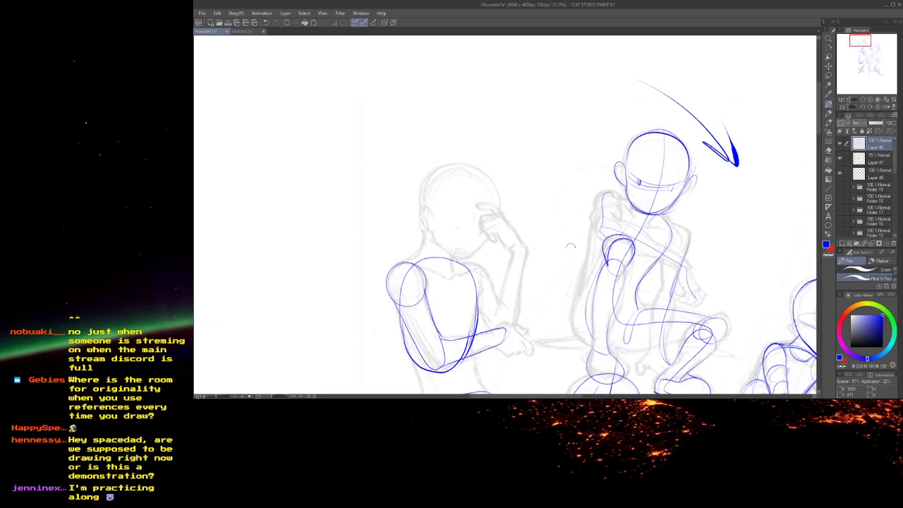
- Draw the crouching figure's shoulder line, curved outer thigh contour and the rounded thigh of the folded leg
{"action": "left_click_drag", "start_coordinate": [590, 234], "coordinate": [587, 273]}
{"action": "mouse_move", "coordinate": [592, 237]}
{"action": "left_mouse_down"}
{"action": "mouse_move", "coordinate": [607, 207]}
{"action": "mouse_move", "coordinate": [654, 206]}
{"action": "left_mouse_up"}
{"action": "left_click_drag", "start_coordinate": [656, 215], "coordinate": [666, 255]}
{"action": "left_click_drag", "start_coordinate": [585, 273], "coordinate": [573, 320]}
{"action": "mouse_move", "coordinate": [606, 244]}
{"action": "left_mouse_down"}
{"action": "mouse_move", "coordinate": [575, 334]}
{"action": "mouse_move", "coordinate": [593, 343]}
{"action": "left_mouse_up"}
{"action": "left_click_drag", "start_coordinate": [644, 315], "coordinate": [711, 340]}
{"action": "left_click_drag", "start_coordinate": [637, 351], "coordinate": [712, 338]}
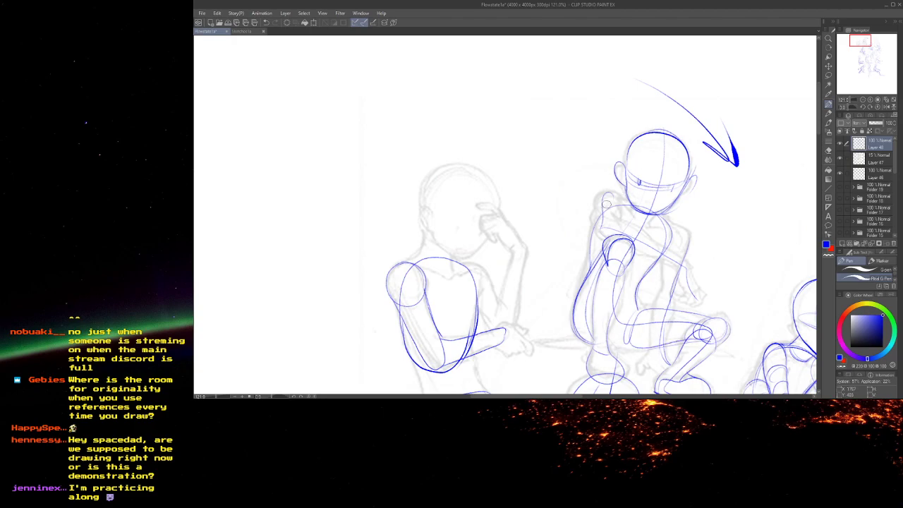
- Draw the crouching figure's forearm resting across the raised knee with its hanging hand, and undo the stray stroke
{"action": "scroll", "coordinate": [606, 204], "scroll_direction": "up", "scroll_amount": 1}
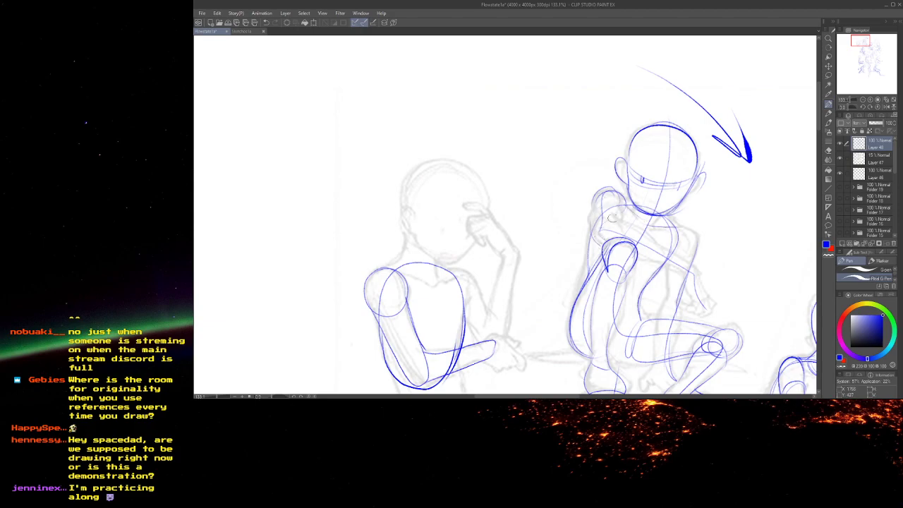
{"action": "left_click_drag", "start_coordinate": [634, 226], "coordinate": [688, 263]}
{"action": "left_click_drag", "start_coordinate": [627, 249], "coordinate": [700, 277]}
{"action": "mouse_move", "coordinate": [700, 271]}
{"action": "left_mouse_down"}
{"action": "mouse_move", "coordinate": [711, 300]}
{"action": "mouse_move", "coordinate": [697, 305]}
{"action": "mouse_move", "coordinate": [710, 302]}
{"action": "left_mouse_up"}
{"action": "scroll", "coordinate": [704, 297], "scroll_direction": "up", "scroll_amount": 1}
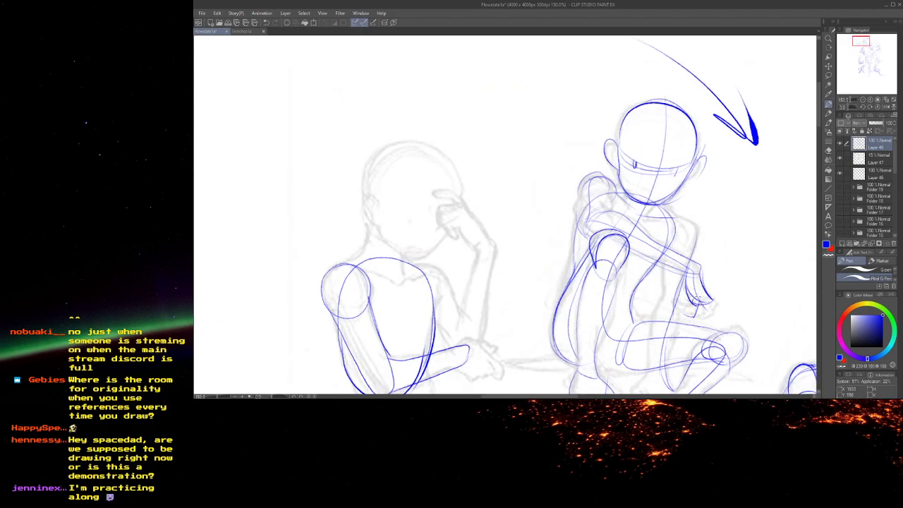
{"action": "left_click_drag", "start_coordinate": [711, 296], "coordinate": [698, 316]}
{"action": "left_click_drag", "start_coordinate": [634, 162], "coordinate": [634, 169]}
{"action": "key", "text": "ctrl+z"}
- Add the crouching figure's inner torso contours, the small pointed form between the feet and a short mouth line
{"action": "mouse_move", "coordinate": [642, 217]}
{"action": "left_mouse_down"}
{"action": "mouse_move", "coordinate": [623, 199]}
{"action": "mouse_move", "coordinate": [694, 236]}
{"action": "mouse_move", "coordinate": [654, 317]}
{"action": "left_mouse_up"}
{"action": "left_click_drag", "start_coordinate": [650, 263], "coordinate": [652, 163]}
{"action": "left_click_drag", "start_coordinate": [666, 151], "coordinate": [653, 266]}
{"action": "left_click_drag", "start_coordinate": [681, 186], "coordinate": [677, 295]}
{"action": "left_click_drag", "start_coordinate": [666, 260], "coordinate": [676, 293]}
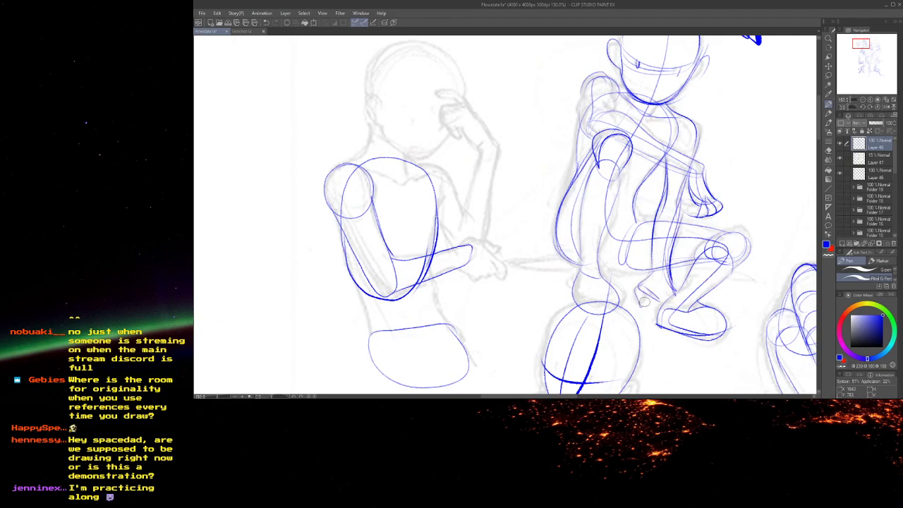
{"action": "left_click_drag", "start_coordinate": [634, 271], "coordinate": [677, 340]}
{"action": "left_click_drag", "start_coordinate": [599, 311], "coordinate": [651, 308]}
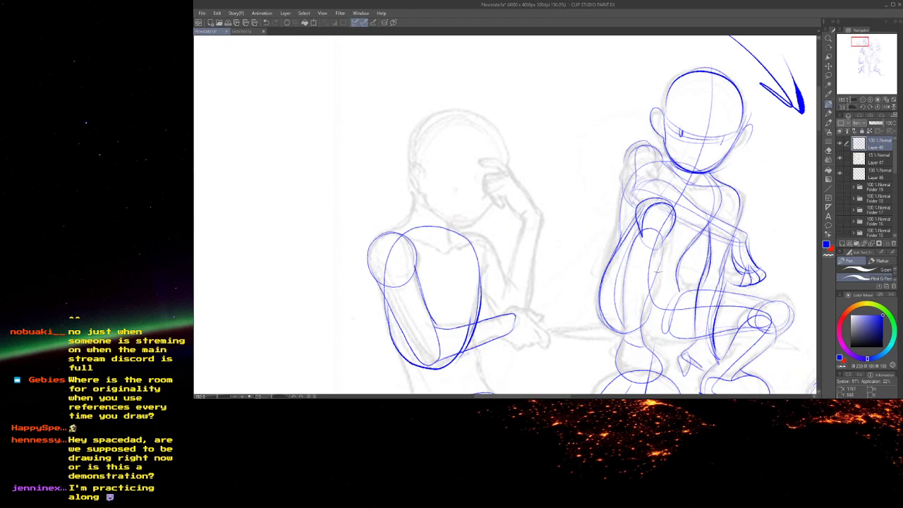
{"action": "scroll", "coordinate": [738, 195], "scroll_direction": "down", "scroll_amount": 5}
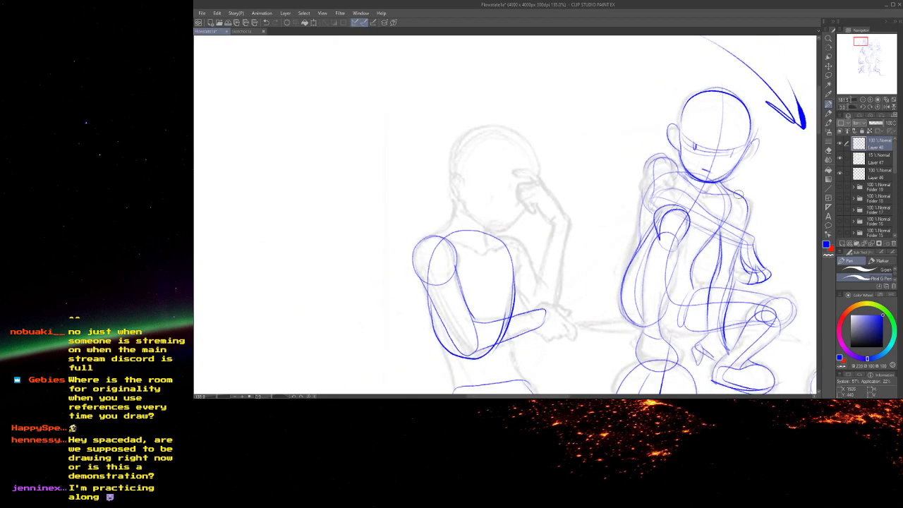
- Draw the pointing hand and connected forearm of the open-mouthed seated figure over its faint sketch
{"action": "mouse_move", "coordinate": [572, 285]}
{"action": "left_mouse_down"}
{"action": "mouse_move", "coordinate": [445, 217]}
{"action": "mouse_move", "coordinate": [450, 238]}
{"action": "left_mouse_up"}
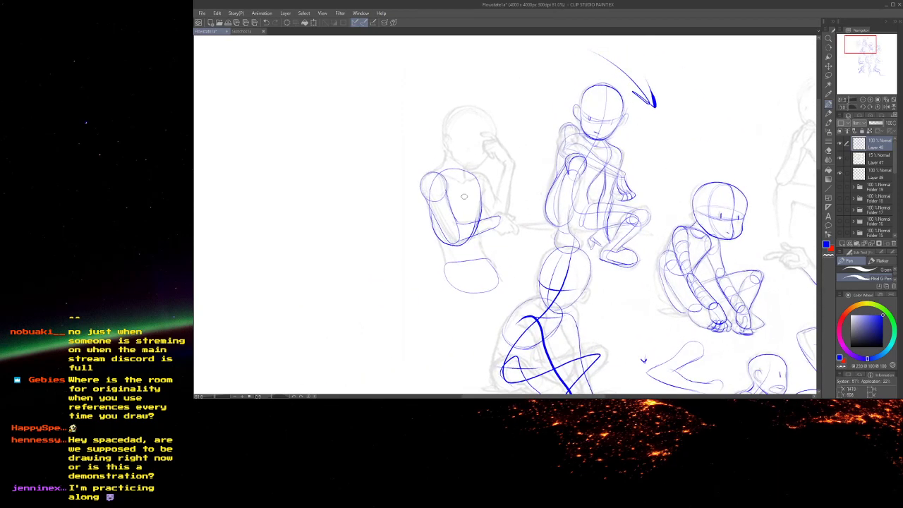
{"action": "mouse_move", "coordinate": [519, 232]}
{"action": "left_mouse_down"}
{"action": "mouse_move", "coordinate": [521, 185]}
{"action": "mouse_move", "coordinate": [259, 118]}
{"action": "mouse_move", "coordinate": [320, 272]}
{"action": "left_mouse_up"}
{"action": "scroll", "coordinate": [583, 159], "scroll_direction": "up", "scroll_amount": 5}
{"action": "scroll", "coordinate": [643, 264], "scroll_direction": "up", "scroll_amount": 1}
{"action": "mouse_move", "coordinate": [686, 271]}
{"action": "left_mouse_down"}
{"action": "mouse_move", "coordinate": [710, 286]}
{"action": "mouse_move", "coordinate": [659, 284]}
{"action": "left_mouse_up"}
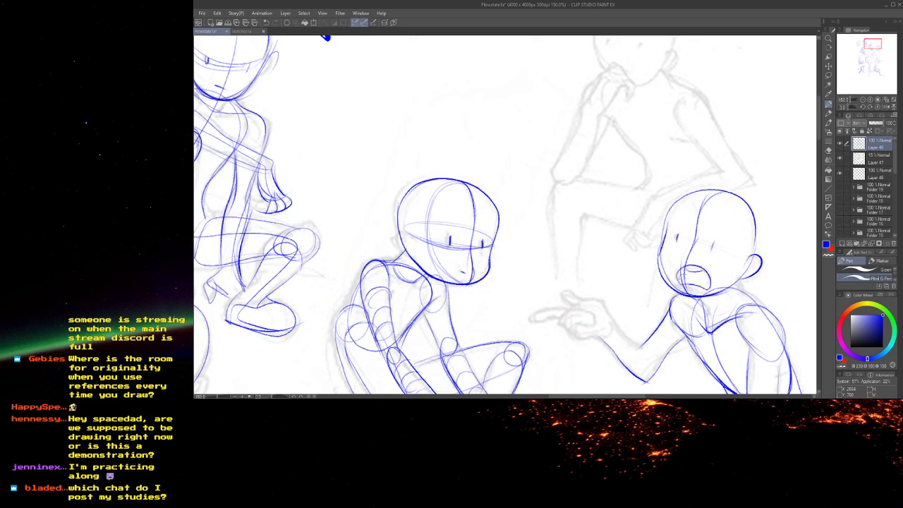
{"action": "left_click_drag", "start_coordinate": [511, 228], "coordinate": [544, 150]}
{"action": "mouse_move", "coordinate": [642, 241]}
{"action": "left_mouse_down"}
{"action": "mouse_move", "coordinate": [608, 259]}
{"action": "mouse_move", "coordinate": [618, 245]}
{"action": "mouse_move", "coordinate": [564, 243]}
{"action": "mouse_move", "coordinate": [596, 232]}
{"action": "mouse_move", "coordinate": [680, 275]}
{"action": "mouse_move", "coordinate": [700, 391]}
{"action": "mouse_move", "coordinate": [714, 268]}
{"action": "left_mouse_up"}
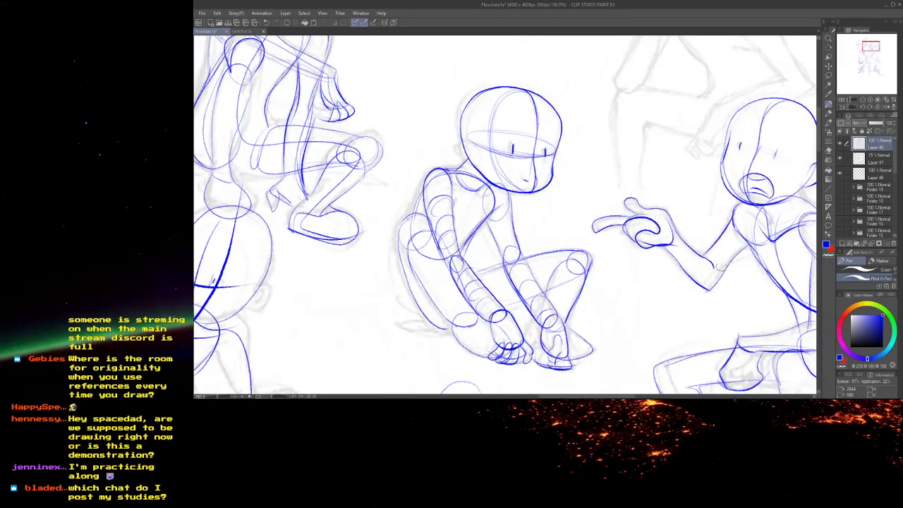
- Sketch a tilted oval for the ribcage of the faint seated figure resting its chin on its hand
{"action": "mouse_move", "coordinate": [372, 158]}
{"action": "left_mouse_down"}
{"action": "mouse_move", "coordinate": [455, 163]}
{"action": "mouse_move", "coordinate": [652, 297]}
{"action": "mouse_move", "coordinate": [350, 252]}
{"action": "mouse_move", "coordinate": [365, 333]}
{"action": "left_mouse_up"}
{"action": "left_click_drag", "start_coordinate": [607, 216], "coordinate": [532, 250]}
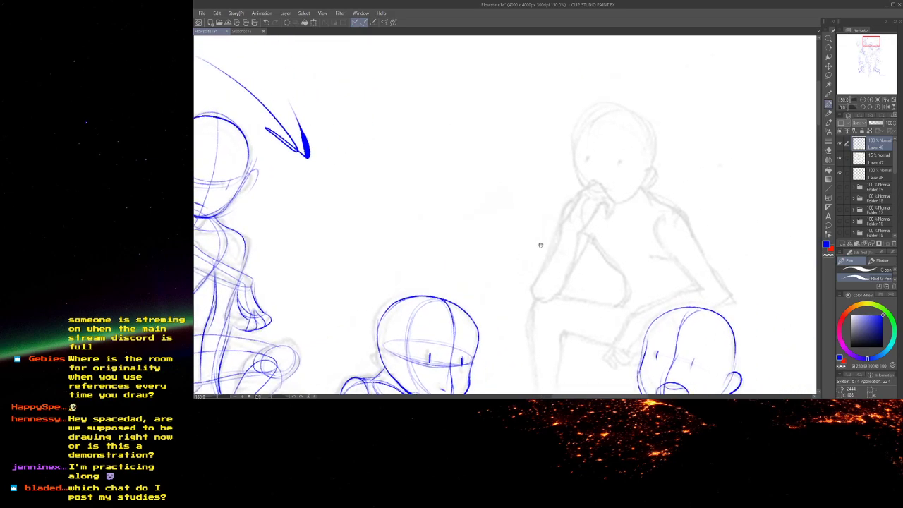
{"action": "mouse_move", "coordinate": [610, 265]}
{"action": "left_mouse_down"}
{"action": "mouse_move", "coordinate": [607, 205]}
{"action": "mouse_move", "coordinate": [647, 201]}
{"action": "mouse_move", "coordinate": [687, 228]}
{"action": "mouse_move", "coordinate": [674, 290]}
{"action": "left_mouse_up"}
{"action": "mouse_move", "coordinate": [601, 245]}
{"action": "left_mouse_down"}
{"action": "mouse_move", "coordinate": [654, 292]}
{"action": "mouse_move", "coordinate": [635, 202]}
{"action": "left_mouse_up"}
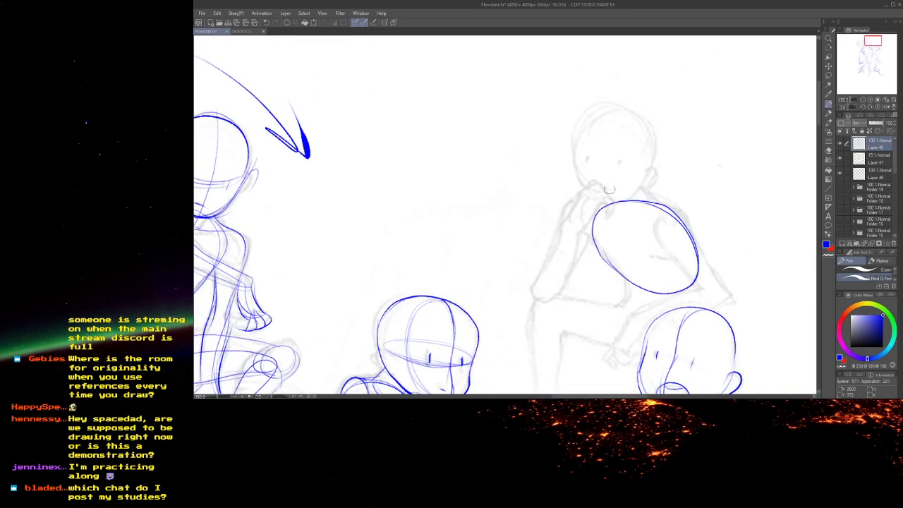
- Add the chin-resting figure's spine curve, pelvis, thigh cylinder, knee circle and lower leg
{"action": "left_click_drag", "start_coordinate": [617, 371], "coordinate": [607, 341]}
{"action": "mouse_move", "coordinate": [661, 280]}
{"action": "left_mouse_down"}
{"action": "mouse_move", "coordinate": [546, 302]}
{"action": "mouse_move", "coordinate": [658, 222]}
{"action": "mouse_move", "coordinate": [580, 219]}
{"action": "mouse_move", "coordinate": [682, 228]}
{"action": "left_mouse_up"}
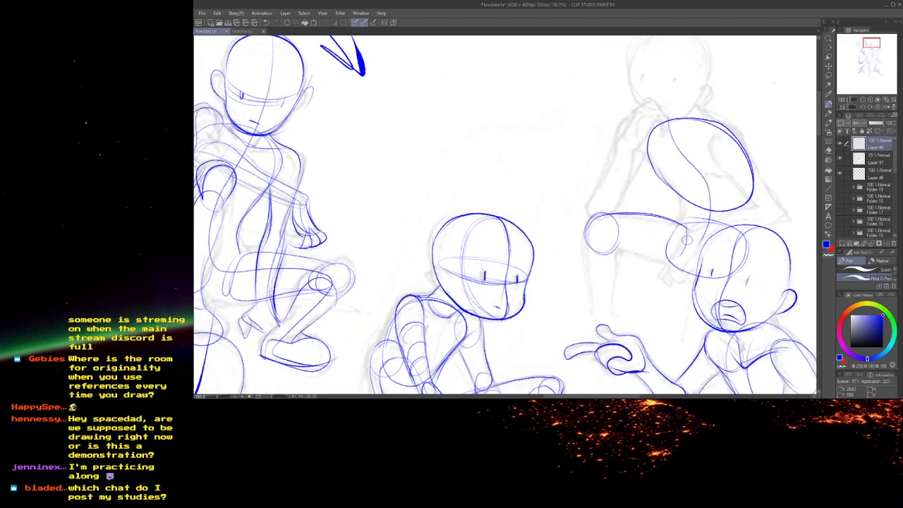
{"action": "mouse_move", "coordinate": [636, 253]}
{"action": "left_mouse_down"}
{"action": "mouse_move", "coordinate": [601, 248]}
{"action": "mouse_move", "coordinate": [626, 245]}
{"action": "mouse_move", "coordinate": [592, 227]}
{"action": "mouse_move", "coordinate": [589, 249]}
{"action": "mouse_move", "coordinate": [615, 240]}
{"action": "mouse_move", "coordinate": [615, 177]}
{"action": "mouse_move", "coordinate": [600, 207]}
{"action": "mouse_move", "coordinate": [608, 286]}
{"action": "left_mouse_up"}
{"action": "left_click_drag", "start_coordinate": [603, 205], "coordinate": [635, 206]}
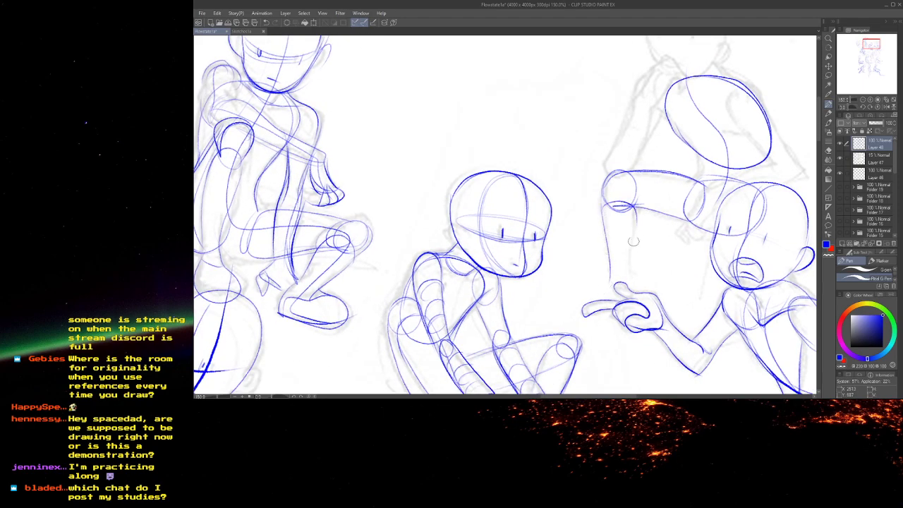
{"action": "scroll", "coordinate": [624, 258], "scroll_direction": "up", "scroll_amount": 5}
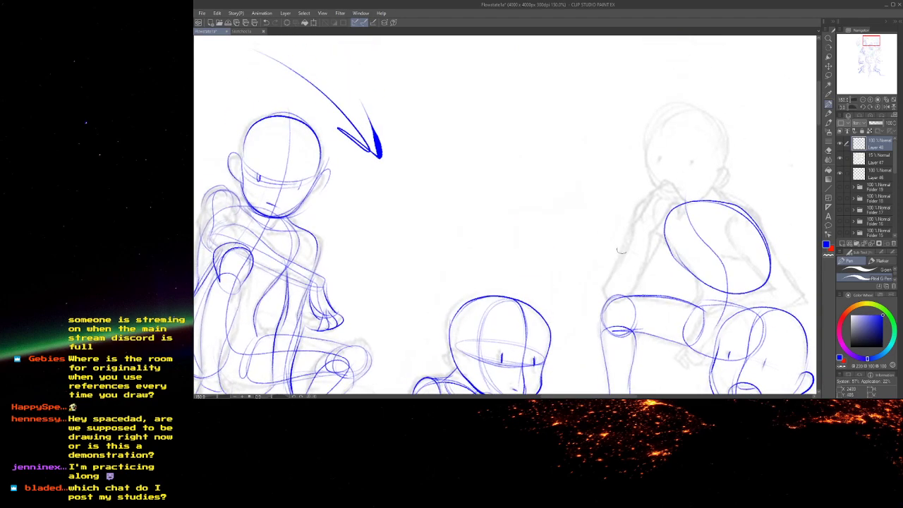
- Draw the chin-resting figure's raised hand, wrist circle and forearm running down to the elbow on the knee
{"action": "scroll", "coordinate": [646, 212], "scroll_direction": "up", "scroll_amount": 2}
{"action": "left_click_drag", "start_coordinate": [627, 229], "coordinate": [648, 200]}
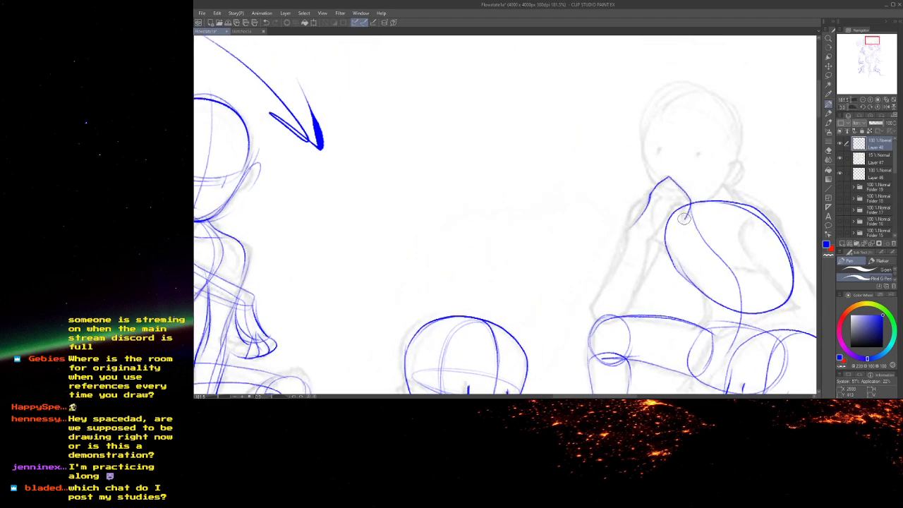
{"action": "mouse_move", "coordinate": [675, 207]}
{"action": "left_mouse_down"}
{"action": "mouse_move", "coordinate": [643, 240]}
{"action": "mouse_move", "coordinate": [624, 234]}
{"action": "mouse_move", "coordinate": [599, 300]}
{"action": "left_mouse_up"}
{"action": "left_click_drag", "start_coordinate": [620, 262], "coordinate": [592, 311]}
{"action": "mouse_move", "coordinate": [643, 258]}
{"action": "left_mouse_down"}
{"action": "mouse_move", "coordinate": [629, 308]}
{"action": "mouse_move", "coordinate": [597, 328]}
{"action": "left_mouse_up"}
{"action": "left_click_drag", "start_coordinate": [630, 239], "coordinate": [601, 294]}
{"action": "left_click_drag", "start_coordinate": [628, 214], "coordinate": [604, 289]}
{"action": "left_click_drag", "start_coordinate": [667, 246], "coordinate": [635, 295]}
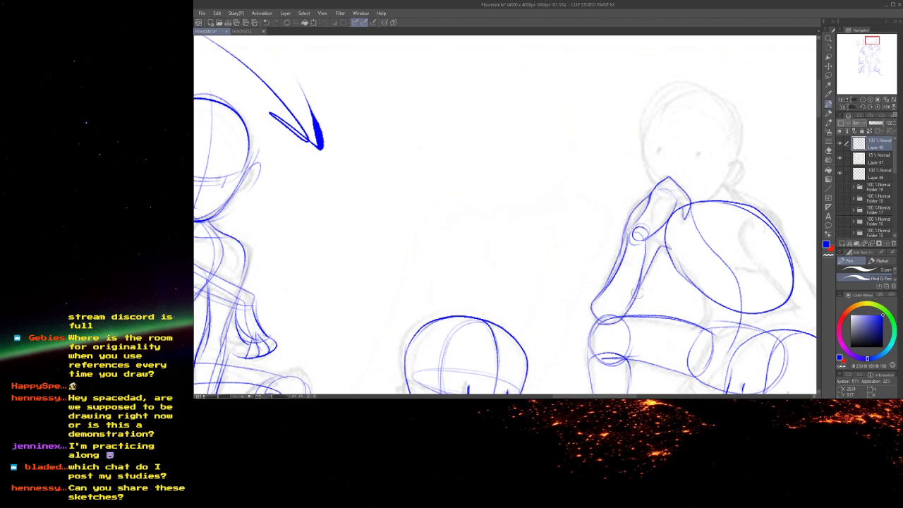
- Sketch the chin-resting figure's waist line and its other arm, with a shoulder oval, bent elbow and forearm across the lap
{"action": "left_click_drag", "start_coordinate": [677, 274], "coordinate": [709, 301]}
{"action": "left_click_drag", "start_coordinate": [691, 240], "coordinate": [649, 184]}
{"action": "left_click_drag", "start_coordinate": [665, 241], "coordinate": [662, 267]}
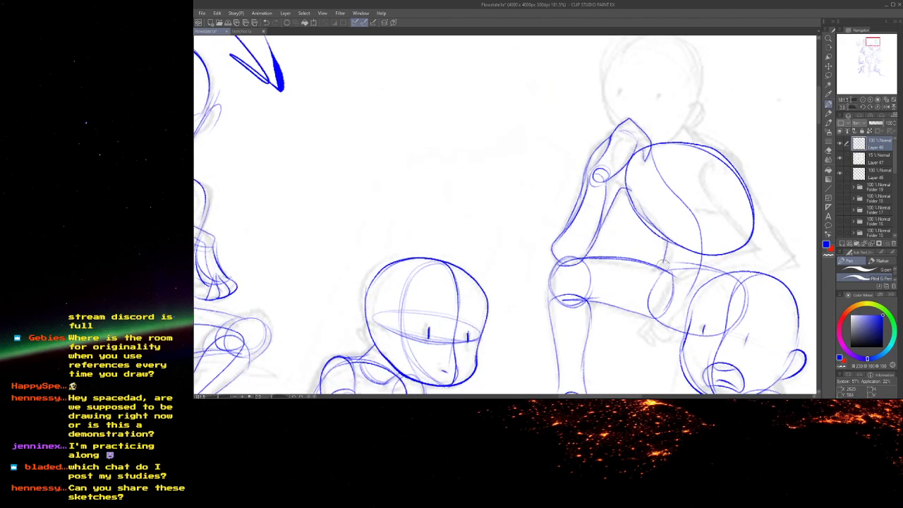
{"action": "left_click_drag", "start_coordinate": [684, 216], "coordinate": [641, 305]}
{"action": "left_click_drag", "start_coordinate": [703, 276], "coordinate": [665, 288]}
{"action": "left_click_drag", "start_coordinate": [686, 320], "coordinate": [669, 268]}
{"action": "left_click_drag", "start_coordinate": [644, 207], "coordinate": [687, 288]}
{"action": "mouse_move", "coordinate": [649, 252]}
{"action": "left_mouse_down"}
{"action": "mouse_move", "coordinate": [672, 197]}
{"action": "mouse_move", "coordinate": [727, 289]}
{"action": "mouse_move", "coordinate": [704, 254]}
{"action": "mouse_move", "coordinate": [659, 269]}
{"action": "left_mouse_up"}
{"action": "mouse_move", "coordinate": [709, 253]}
{"action": "left_mouse_down"}
{"action": "mouse_move", "coordinate": [617, 284]}
{"action": "mouse_move", "coordinate": [645, 240]}
{"action": "mouse_move", "coordinate": [616, 284]}
{"action": "left_mouse_up"}
{"action": "left_click_drag", "start_coordinate": [647, 243], "coordinate": [578, 297]}
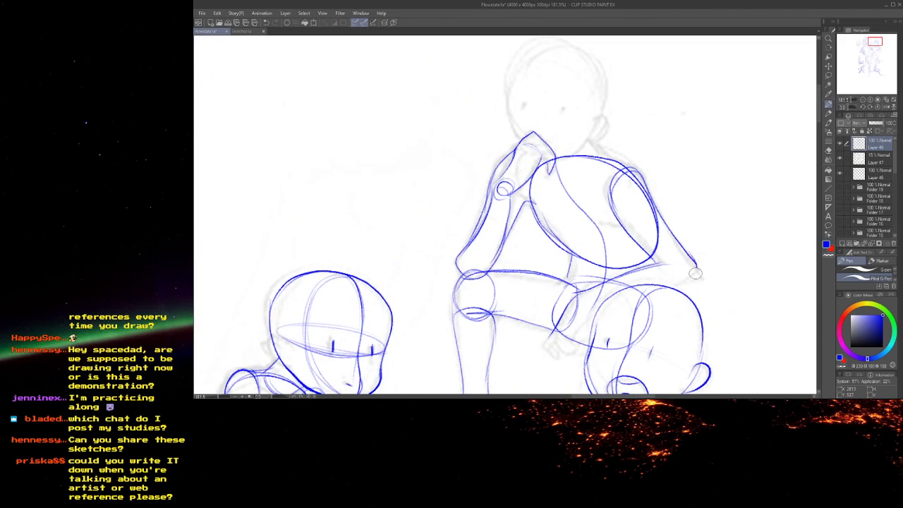
{"action": "left_click_drag", "start_coordinate": [696, 270], "coordinate": [740, 222]}
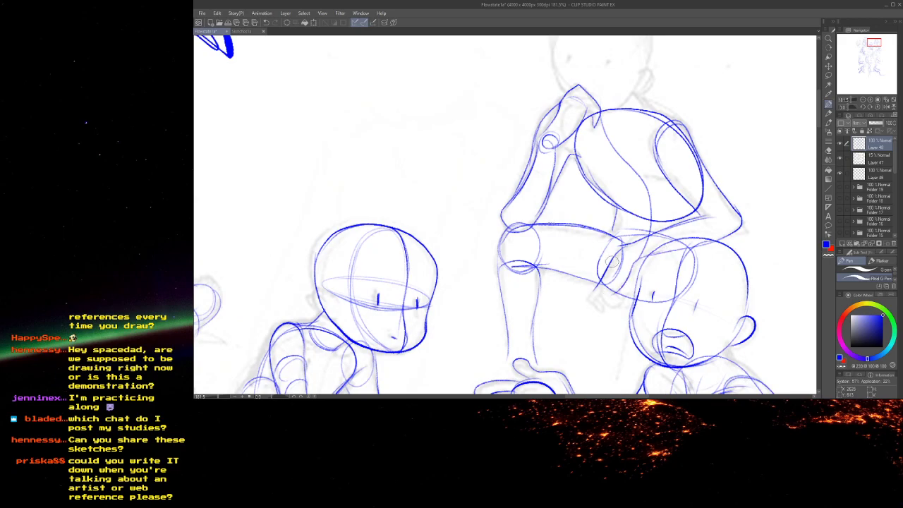
- Add the neck and collar line at the top of the chin-resting figure's torso
{"action": "mouse_move", "coordinate": [574, 195]}
{"action": "left_mouse_down"}
{"action": "mouse_move", "coordinate": [659, 315]}
{"action": "mouse_move", "coordinate": [648, 339]}
{"action": "left_mouse_up"}
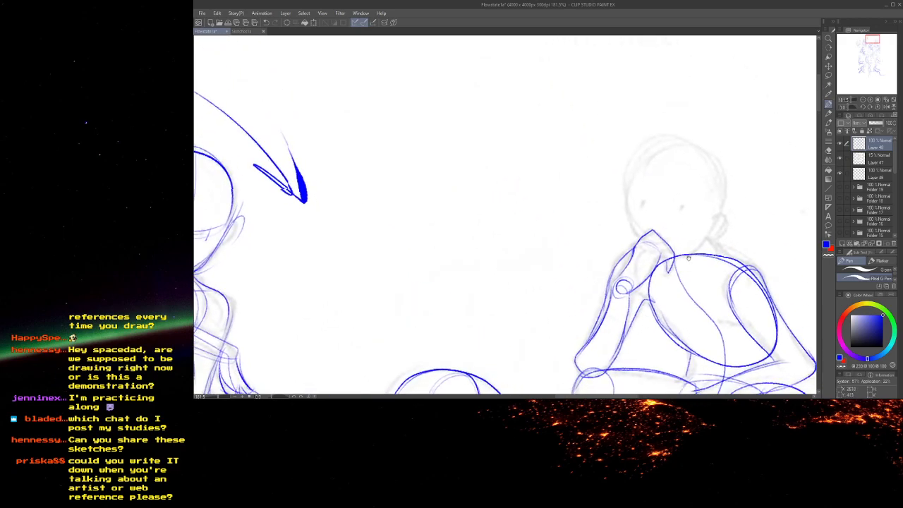
{"action": "left_click_drag", "start_coordinate": [687, 262], "coordinate": [661, 227]}
{"action": "scroll", "coordinate": [654, 252], "scroll_direction": "down", "scroll_amount": 6}
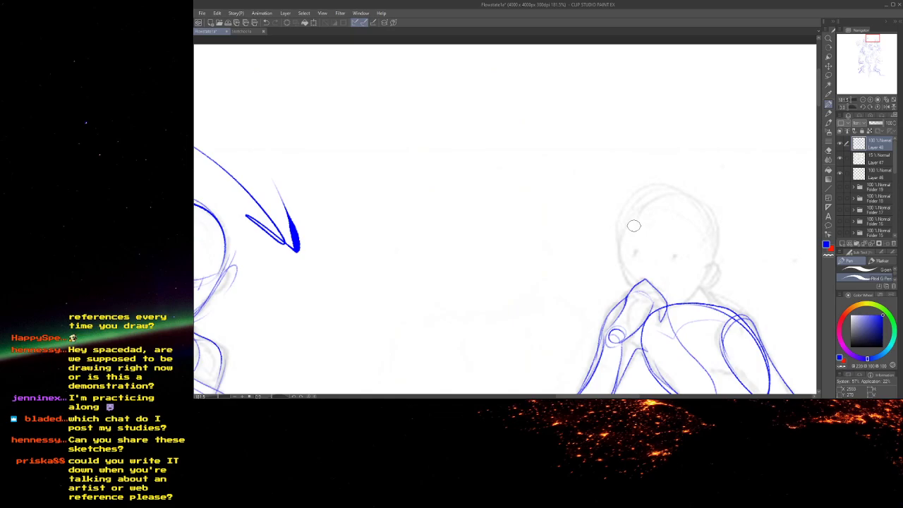
{"action": "left_click_drag", "start_coordinate": [517, 295], "coordinate": [494, 114]}
{"action": "mouse_move", "coordinate": [436, 230]}
{"action": "left_mouse_down"}
{"action": "mouse_move", "coordinate": [446, 182]}
{"action": "mouse_move", "coordinate": [477, 130]}
{"action": "left_mouse_up"}
{"action": "mouse_move", "coordinate": [450, 216]}
{"action": "left_mouse_down"}
{"action": "mouse_move", "coordinate": [533, 280]}
{"action": "mouse_move", "coordinate": [497, 241]}
{"action": "mouse_move", "coordinate": [439, 134]}
{"action": "mouse_move", "coordinate": [469, 254]}
{"action": "mouse_move", "coordinate": [505, 344]}
{"action": "mouse_move", "coordinate": [432, 252]}
{"action": "mouse_move", "coordinate": [402, 292]}
{"action": "mouse_move", "coordinate": [411, 261]}
{"action": "mouse_move", "coordinate": [392, 263]}
{"action": "left_mouse_up"}
{"action": "mouse_move", "coordinate": [512, 233]}
{"action": "left_mouse_down"}
{"action": "mouse_move", "coordinate": [447, 212]}
{"action": "mouse_move", "coordinate": [513, 225]}
{"action": "mouse_move", "coordinate": [517, 210]}
{"action": "left_mouse_up"}
{"action": "scroll", "coordinate": [526, 206], "scroll_direction": "up", "scroll_amount": 3}
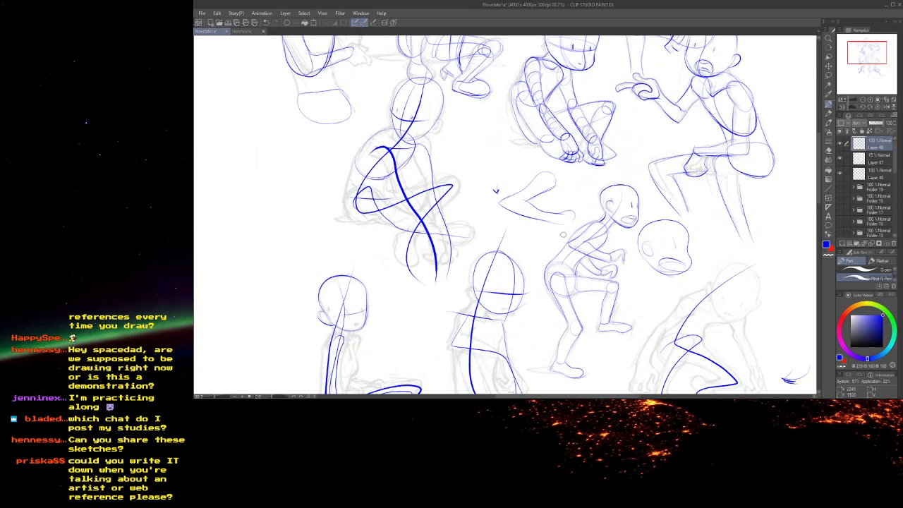
{"action": "left_click_drag", "start_coordinate": [650, 276], "coordinate": [580, 161]}
{"action": "key", "text": "u"}
{"action": "scroll", "coordinate": [649, 190], "scroll_direction": "up", "scroll_amount": 1}
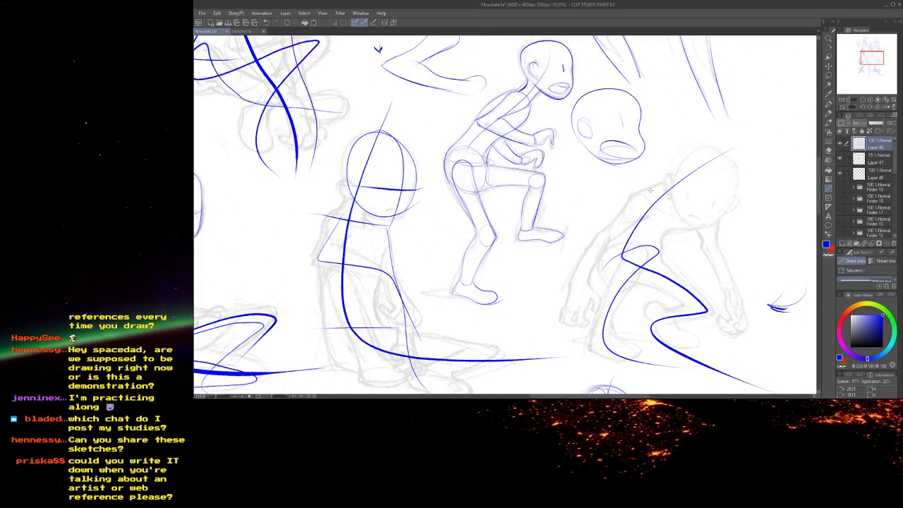
{"action": "scroll", "coordinate": [655, 187], "scroll_direction": "up", "scroll_amount": 1}
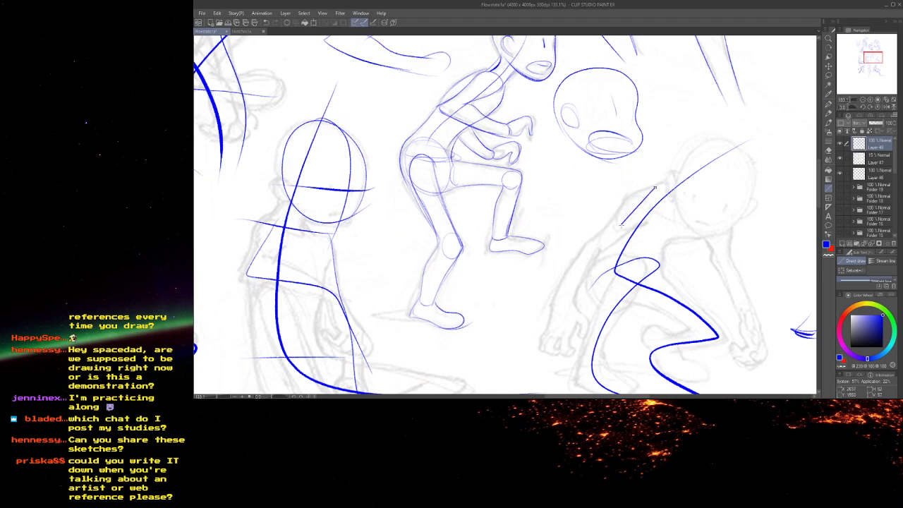
{"action": "left_click", "coordinate": [829, 105]}
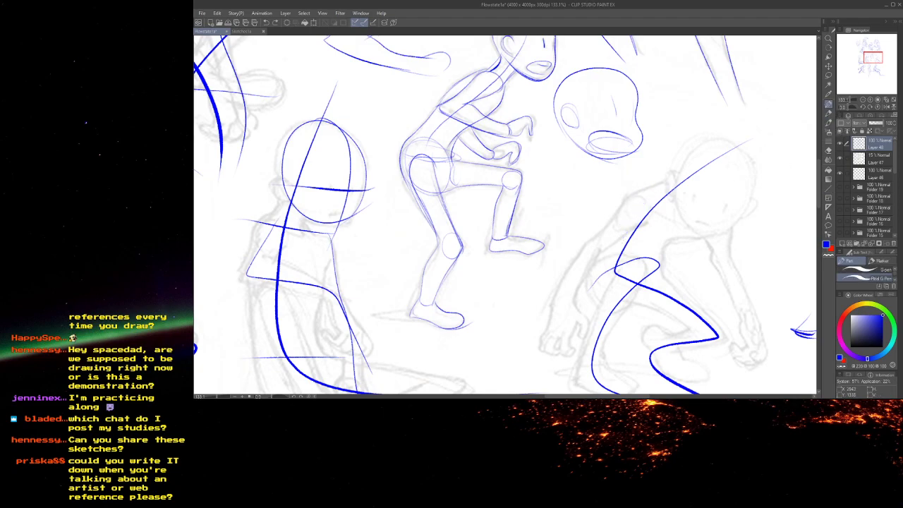
{"action": "mouse_move", "coordinate": [695, 242]}
{"action": "left_mouse_down"}
{"action": "mouse_move", "coordinate": [696, 188]}
{"action": "mouse_move", "coordinate": [646, 192]}
{"action": "mouse_move", "coordinate": [623, 239]}
{"action": "left_mouse_up"}
{"action": "mouse_move", "coordinate": [688, 243]}
{"action": "left_mouse_down"}
{"action": "mouse_move", "coordinate": [717, 209]}
{"action": "mouse_move", "coordinate": [670, 185]}
{"action": "mouse_move", "coordinate": [637, 236]}
{"action": "left_mouse_up"}
{"action": "key", "text": "ctrl+z"}
{"action": "key", "text": "ctrl+z"}
- Draw an oval ribcage and an overlapping head oval for the faint figure leaning forward with lowered arms
{"action": "mouse_move", "coordinate": [712, 225]}
{"action": "left_mouse_down"}
{"action": "mouse_move", "coordinate": [639, 204]}
{"action": "mouse_move", "coordinate": [690, 245]}
{"action": "mouse_move", "coordinate": [674, 185]}
{"action": "mouse_move", "coordinate": [624, 229]}
{"action": "mouse_move", "coordinate": [618, 216]}
{"action": "mouse_move", "coordinate": [549, 294]}
{"action": "left_mouse_up"}
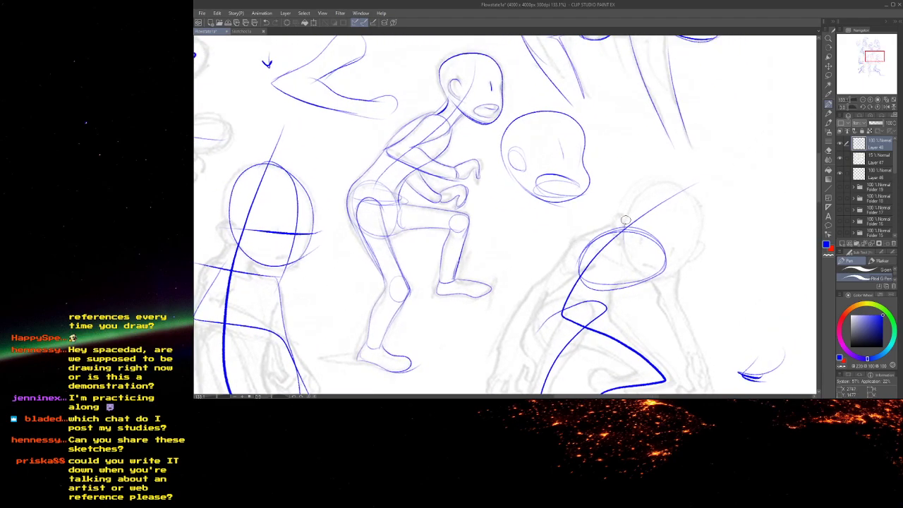
{"action": "scroll", "coordinate": [637, 199], "scroll_direction": "up", "scroll_amount": 1}
{"action": "left_click_drag", "start_coordinate": [623, 225], "coordinate": [656, 284]}
{"action": "mouse_move", "coordinate": [699, 258]}
{"action": "left_mouse_down"}
{"action": "mouse_move", "coordinate": [661, 284]}
{"action": "mouse_move", "coordinate": [632, 275]}
{"action": "left_mouse_up"}
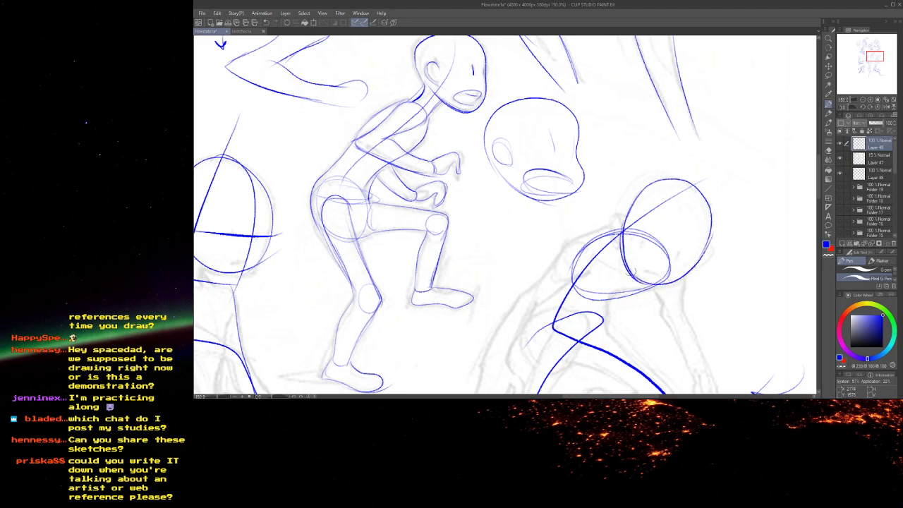
- Add the eyes, mouth and ears to the forward-leaning figure's head
{"action": "scroll", "coordinate": [670, 285], "scroll_direction": "up", "scroll_amount": 1}
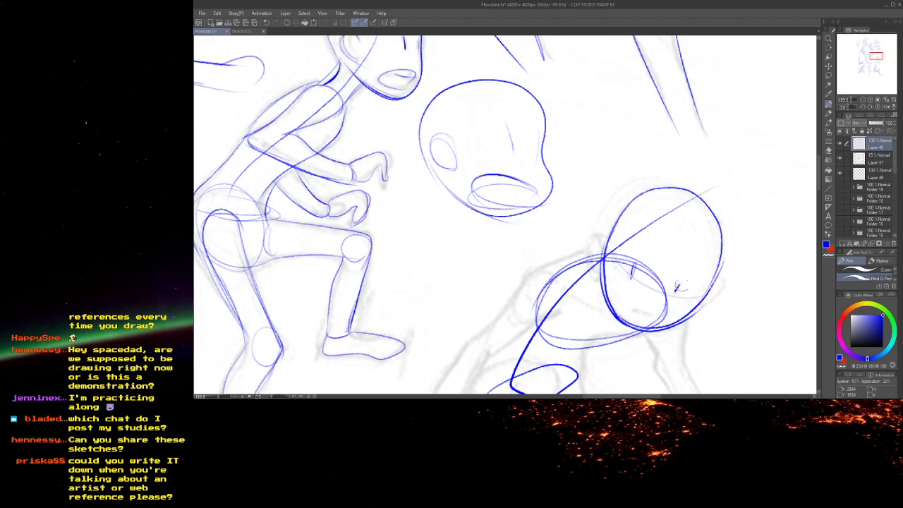
{"action": "left_click_drag", "start_coordinate": [633, 313], "coordinate": [649, 318]}
{"action": "mouse_move", "coordinate": [605, 246]}
{"action": "left_mouse_down"}
{"action": "mouse_move", "coordinate": [589, 240]}
{"action": "mouse_move", "coordinate": [600, 274]}
{"action": "left_mouse_up"}
{"action": "left_click_drag", "start_coordinate": [710, 279], "coordinate": [692, 314]}
- Draw the forward-leaning figure's straight reaching arm, with upper arm, elbow joint, forearm and wrist oval
{"action": "left_click_drag", "start_coordinate": [573, 278], "coordinate": [551, 94]}
{"action": "left_click_drag", "start_coordinate": [664, 129], "coordinate": [671, 214]}
{"action": "left_click_drag", "start_coordinate": [624, 148], "coordinate": [641, 204]}
{"action": "mouse_move", "coordinate": [632, 164]}
{"action": "left_mouse_down"}
{"action": "mouse_move", "coordinate": [636, 193]}
{"action": "mouse_move", "coordinate": [669, 237]}
{"action": "left_mouse_up"}
{"action": "left_click_drag", "start_coordinate": [632, 183], "coordinate": [679, 288]}
{"action": "mouse_move", "coordinate": [665, 192]}
{"action": "left_mouse_down"}
{"action": "mouse_move", "coordinate": [695, 274]}
{"action": "mouse_move", "coordinate": [669, 277]}
{"action": "mouse_move", "coordinate": [681, 272]}
{"action": "mouse_move", "coordinate": [669, 249]}
{"action": "mouse_move", "coordinate": [668, 271]}
{"action": "left_mouse_up"}
- Draw the curled hand with its knuckles and thumb at the end of the forward-leaning figure's reaching arm
{"action": "mouse_move", "coordinate": [686, 285]}
{"action": "left_mouse_down"}
{"action": "mouse_move", "coordinate": [655, 187]}
{"action": "mouse_move", "coordinate": [709, 286]}
{"action": "left_mouse_up"}
{"action": "mouse_move", "coordinate": [703, 256]}
{"action": "left_mouse_down"}
{"action": "mouse_move", "coordinate": [705, 292]}
{"action": "mouse_move", "coordinate": [697, 289]}
{"action": "mouse_move", "coordinate": [705, 283]}
{"action": "left_mouse_up"}
{"action": "mouse_move", "coordinate": [676, 227]}
{"action": "left_mouse_down"}
{"action": "mouse_move", "coordinate": [652, 163]}
{"action": "mouse_move", "coordinate": [679, 207]}
{"action": "left_mouse_up"}
{"action": "left_click_drag", "start_coordinate": [695, 245], "coordinate": [704, 273]}
{"action": "mouse_move", "coordinate": [698, 229]}
{"action": "left_mouse_down"}
{"action": "mouse_move", "coordinate": [725, 298]}
{"action": "mouse_move", "coordinate": [696, 309]}
{"action": "left_mouse_up"}
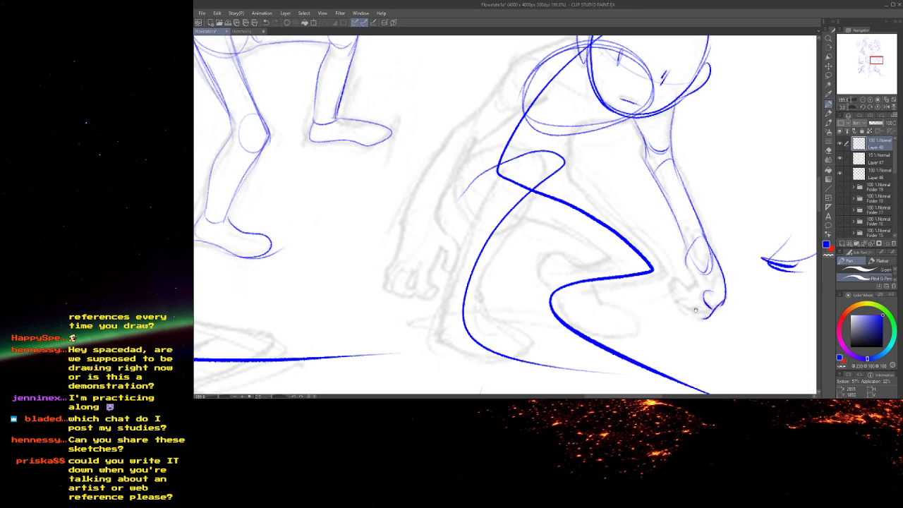
{"action": "left_click_drag", "start_coordinate": [675, 278], "coordinate": [692, 314]}
{"action": "mouse_move", "coordinate": [687, 264]}
{"action": "left_mouse_down"}
{"action": "mouse_move", "coordinate": [698, 287]}
{"action": "mouse_move", "coordinate": [680, 289]}
{"action": "left_mouse_up"}
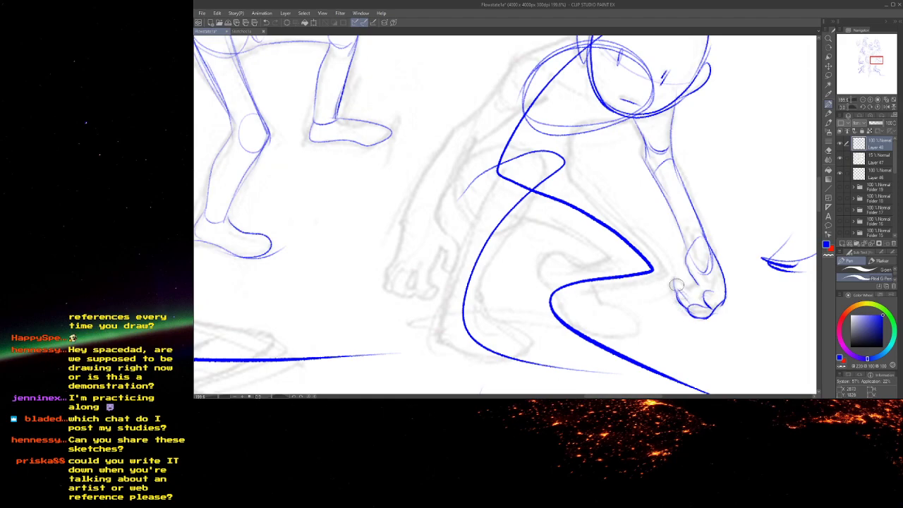
- Draw the forward-leaning figure's rear shoulder as an oval and add curved contour lines around the ribcage
{"action": "left_click_drag", "start_coordinate": [567, 191], "coordinate": [672, 301]}
{"action": "left_click_drag", "start_coordinate": [574, 214], "coordinate": [565, 279]}
{"action": "mouse_move", "coordinate": [618, 273]}
{"action": "left_mouse_down"}
{"action": "mouse_move", "coordinate": [560, 321]}
{"action": "mouse_move", "coordinate": [589, 295]}
{"action": "left_mouse_up"}
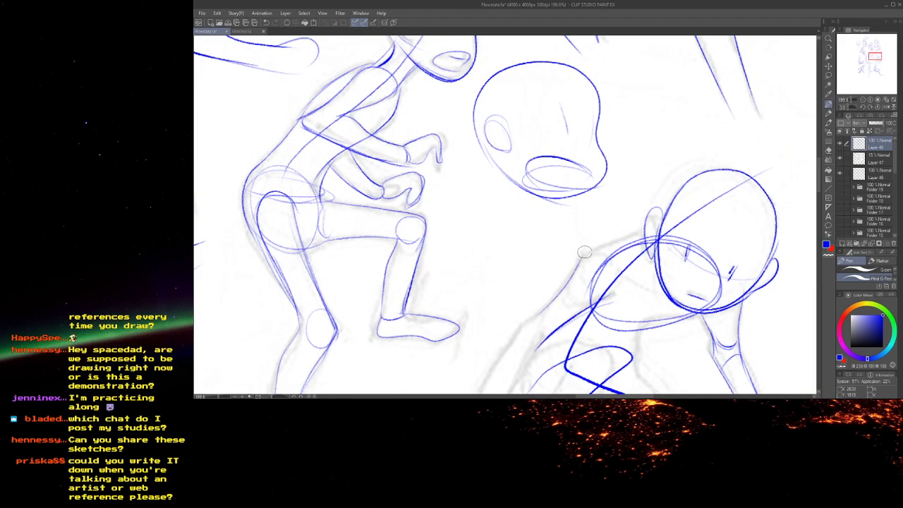
{"action": "mouse_move", "coordinate": [597, 251]}
{"action": "left_mouse_down"}
{"action": "mouse_move", "coordinate": [611, 276]}
{"action": "mouse_move", "coordinate": [585, 260]}
{"action": "left_mouse_up"}
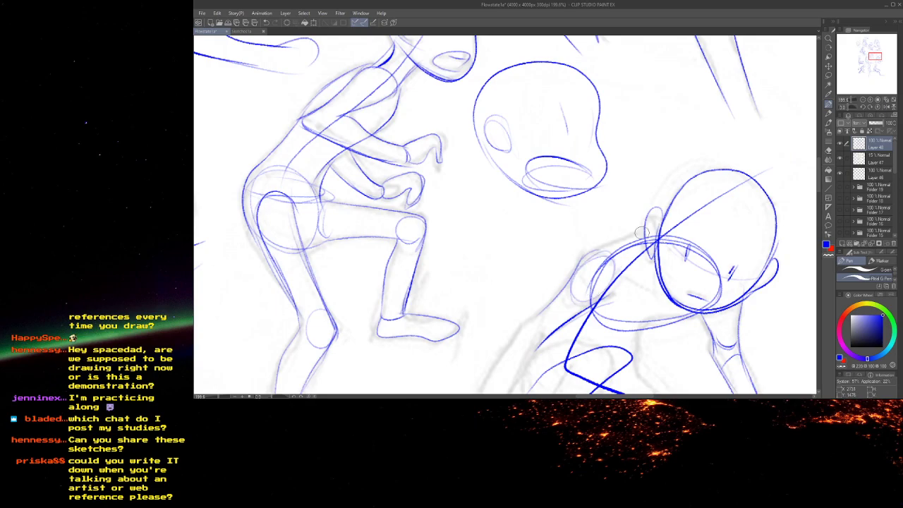
{"action": "left_click_drag", "start_coordinate": [705, 299], "coordinate": [669, 245]}
{"action": "left_click_drag", "start_coordinate": [574, 203], "coordinate": [638, 250]}
{"action": "left_click_drag", "start_coordinate": [518, 231], "coordinate": [617, 163]}
{"action": "left_click_drag", "start_coordinate": [761, 185], "coordinate": [684, 215]}
- Draw the forward-leaning figure's planted leg with a round knee joint, tapering shin and flat foot, plus the belly line
{"action": "mouse_move", "coordinate": [604, 241]}
{"action": "left_mouse_down"}
{"action": "mouse_move", "coordinate": [664, 162]}
{"action": "mouse_move", "coordinate": [657, 205]}
{"action": "mouse_move", "coordinate": [611, 241]}
{"action": "mouse_move", "coordinate": [609, 172]}
{"action": "mouse_move", "coordinate": [559, 298]}
{"action": "left_mouse_up"}
{"action": "mouse_move", "coordinate": [646, 192]}
{"action": "left_mouse_down"}
{"action": "mouse_move", "coordinate": [598, 280]}
{"action": "mouse_move", "coordinate": [558, 316]}
{"action": "left_mouse_up"}
{"action": "mouse_move", "coordinate": [572, 267]}
{"action": "left_mouse_down"}
{"action": "mouse_move", "coordinate": [560, 325]}
{"action": "mouse_move", "coordinate": [601, 332]}
{"action": "left_mouse_up"}
{"action": "mouse_move", "coordinate": [598, 285]}
{"action": "left_mouse_down"}
{"action": "mouse_move", "coordinate": [646, 332]}
{"action": "mouse_move", "coordinate": [611, 343]}
{"action": "mouse_move", "coordinate": [560, 324]}
{"action": "left_mouse_up"}
{"action": "mouse_move", "coordinate": [642, 258]}
{"action": "left_mouse_down"}
{"action": "mouse_move", "coordinate": [588, 252]}
{"action": "mouse_move", "coordinate": [563, 316]}
{"action": "left_mouse_up"}
{"action": "mouse_move", "coordinate": [573, 186]}
{"action": "left_mouse_down"}
{"action": "mouse_move", "coordinate": [558, 247]}
{"action": "mouse_move", "coordinate": [573, 224]}
{"action": "left_mouse_up"}
{"action": "left_click_drag", "start_coordinate": [625, 200], "coordinate": [559, 244]}
{"action": "mouse_move", "coordinate": [613, 242]}
{"action": "left_mouse_down"}
{"action": "mouse_move", "coordinate": [584, 237]}
{"action": "mouse_move", "coordinate": [607, 185]}
{"action": "left_mouse_up"}
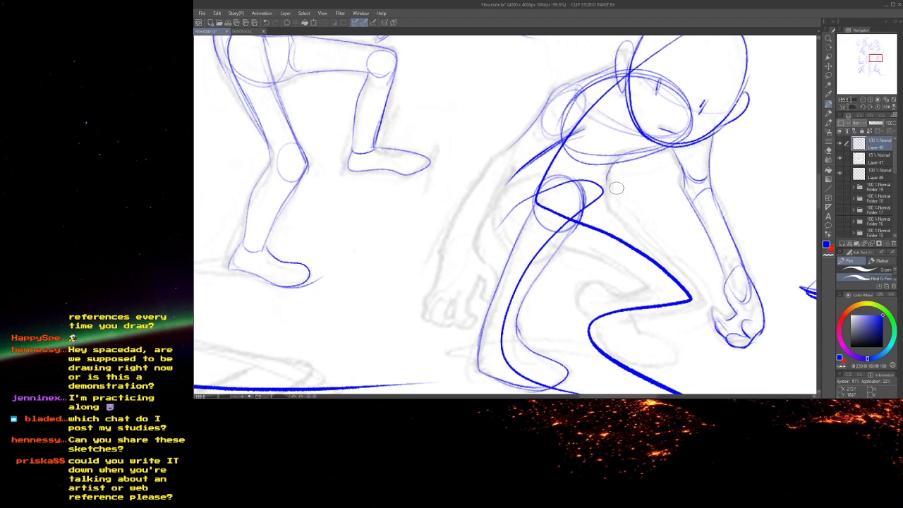
- Draw the forward-leaning figure's rounded pelvis and the other thigh extending forward to a bent knee
{"action": "left_click_drag", "start_coordinate": [590, 239], "coordinate": [647, 278]}
{"action": "mouse_move", "coordinate": [562, 247]}
{"action": "left_mouse_down"}
{"action": "mouse_move", "coordinate": [564, 297]}
{"action": "mouse_move", "coordinate": [612, 220]}
{"action": "left_mouse_up"}
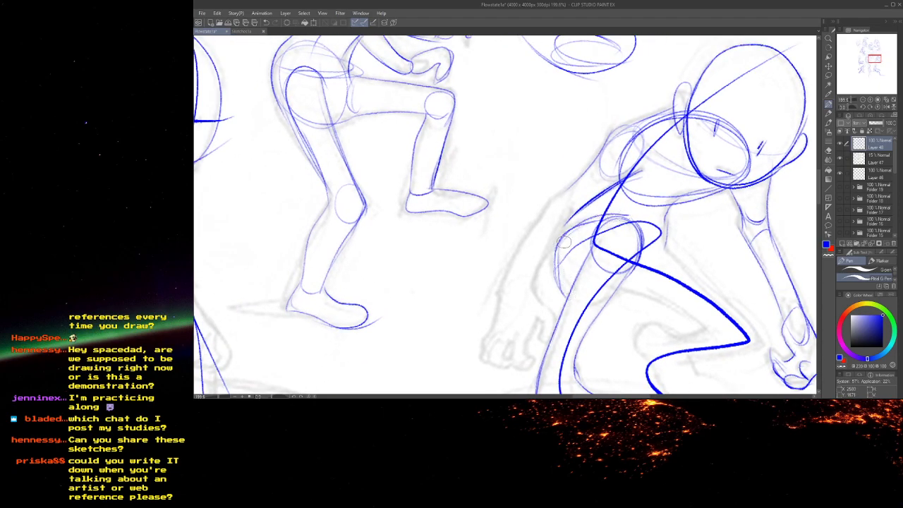
{"action": "left_click_drag", "start_coordinate": [618, 258], "coordinate": [558, 158]}
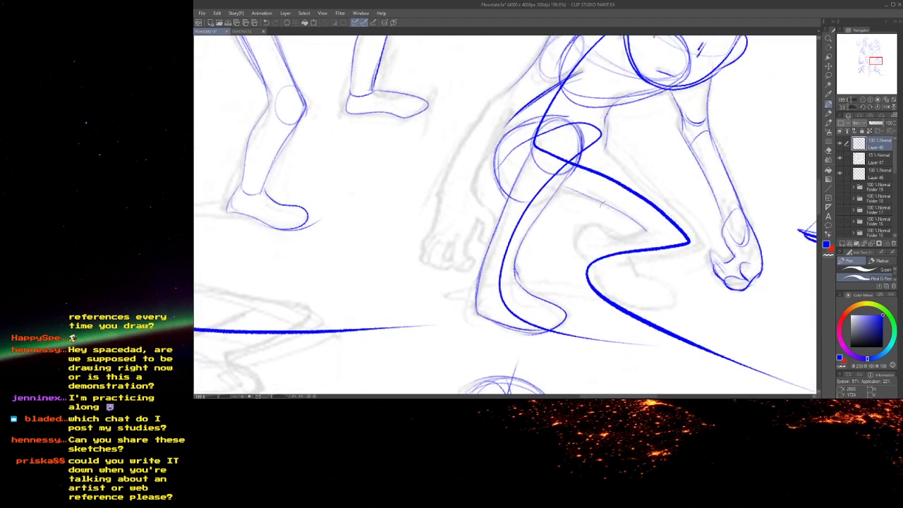
{"action": "scroll", "coordinate": [596, 199], "scroll_direction": "up", "scroll_amount": 2}
{"action": "left_click_drag", "start_coordinate": [589, 226], "coordinate": [559, 193]}
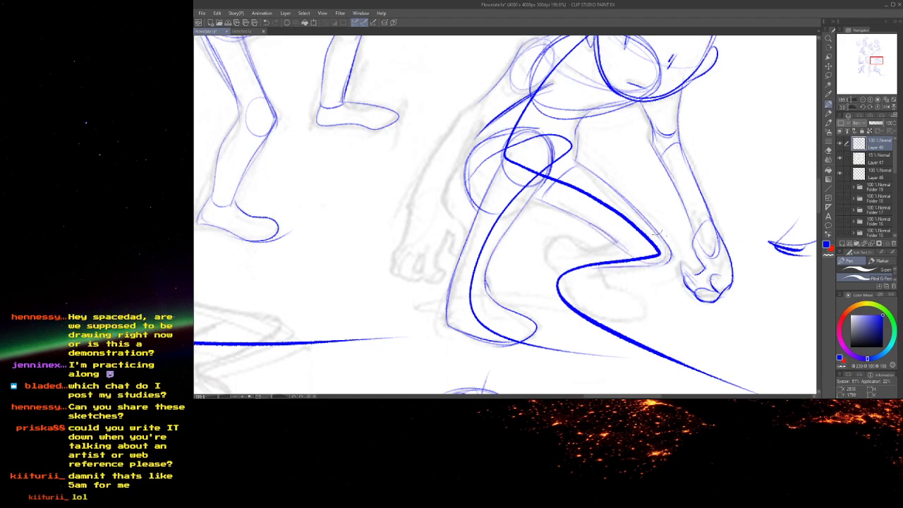
{"action": "left_click_drag", "start_coordinate": [609, 228], "coordinate": [666, 221]}
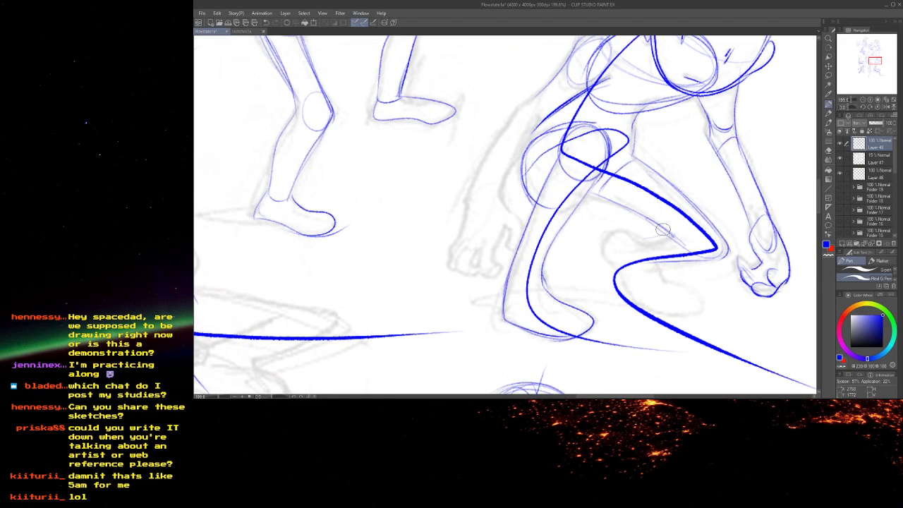
{"action": "left_click_drag", "start_coordinate": [637, 242], "coordinate": [661, 263]}
- Draw the folded lower leg, heel and oval foot beneath the forward-leaning figure's bent knee, and add the planted foot's ankle contours
{"action": "mouse_move", "coordinate": [519, 185]}
{"action": "left_mouse_down"}
{"action": "mouse_move", "coordinate": [562, 165]}
{"action": "mouse_move", "coordinate": [565, 148]}
{"action": "left_mouse_up"}
{"action": "left_click_drag", "start_coordinate": [593, 248], "coordinate": [558, 250]}
{"action": "mouse_move", "coordinate": [672, 203]}
{"action": "left_mouse_down"}
{"action": "mouse_move", "coordinate": [620, 252]}
{"action": "mouse_move", "coordinate": [610, 243]}
{"action": "mouse_move", "coordinate": [599, 262]}
{"action": "mouse_move", "coordinate": [632, 315]}
{"action": "mouse_move", "coordinate": [694, 325]}
{"action": "left_mouse_up"}
{"action": "mouse_move", "coordinate": [649, 275]}
{"action": "left_mouse_down"}
{"action": "mouse_move", "coordinate": [670, 296]}
{"action": "mouse_move", "coordinate": [666, 327]}
{"action": "left_mouse_up"}
{"action": "mouse_move", "coordinate": [560, 295]}
{"action": "left_mouse_down"}
{"action": "mouse_move", "coordinate": [643, 277]}
{"action": "mouse_move", "coordinate": [614, 326]}
{"action": "mouse_move", "coordinate": [640, 329]}
{"action": "left_mouse_up"}
{"action": "mouse_move", "coordinate": [647, 176]}
{"action": "left_mouse_down"}
{"action": "mouse_move", "coordinate": [626, 238]}
{"action": "mouse_move", "coordinate": [606, 263]}
{"action": "mouse_move", "coordinate": [600, 305]}
{"action": "mouse_move", "coordinate": [626, 227]}
{"action": "mouse_move", "coordinate": [605, 312]}
{"action": "left_mouse_up"}
{"action": "mouse_move", "coordinate": [612, 250]}
{"action": "left_mouse_down"}
{"action": "mouse_move", "coordinate": [553, 312]}
{"action": "mouse_move", "coordinate": [606, 250]}
{"action": "left_mouse_up"}
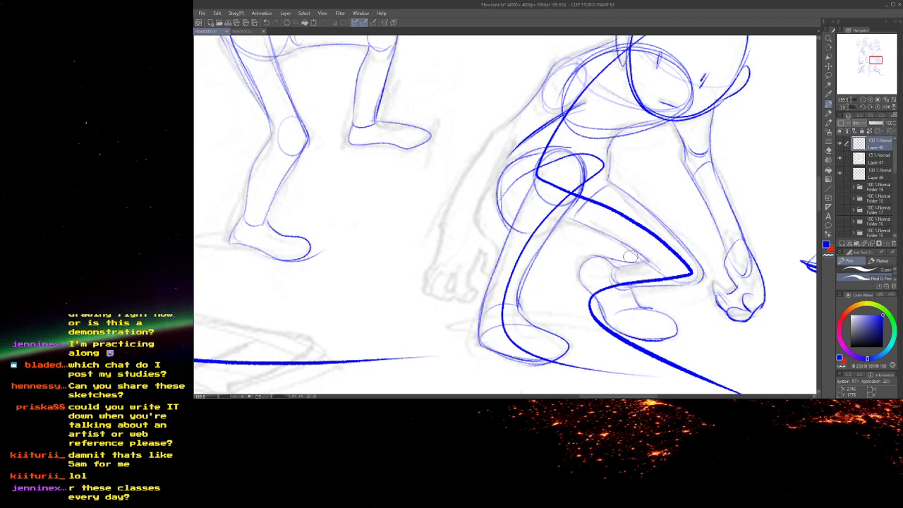
{"action": "mouse_move", "coordinate": [604, 249]}
{"action": "left_mouse_down"}
{"action": "mouse_move", "coordinate": [633, 270]}
{"action": "mouse_move", "coordinate": [644, 217]}
{"action": "left_mouse_up"}
{"action": "left_click_drag", "start_coordinate": [644, 217], "coordinate": [596, 328]}
{"action": "left_click_drag", "start_coordinate": [670, 215], "coordinate": [650, 304]}
{"action": "left_click_drag", "start_coordinate": [667, 250], "coordinate": [644, 312]}
- Darken the large head study's eye line, and draw the head outline, ear, neck and eyes of the seated hand-on-chin figure
{"action": "mouse_move", "coordinate": [501, 206]}
{"action": "left_mouse_down"}
{"action": "mouse_move", "coordinate": [477, 195]}
{"action": "mouse_move", "coordinate": [589, 268]}
{"action": "left_mouse_up"}
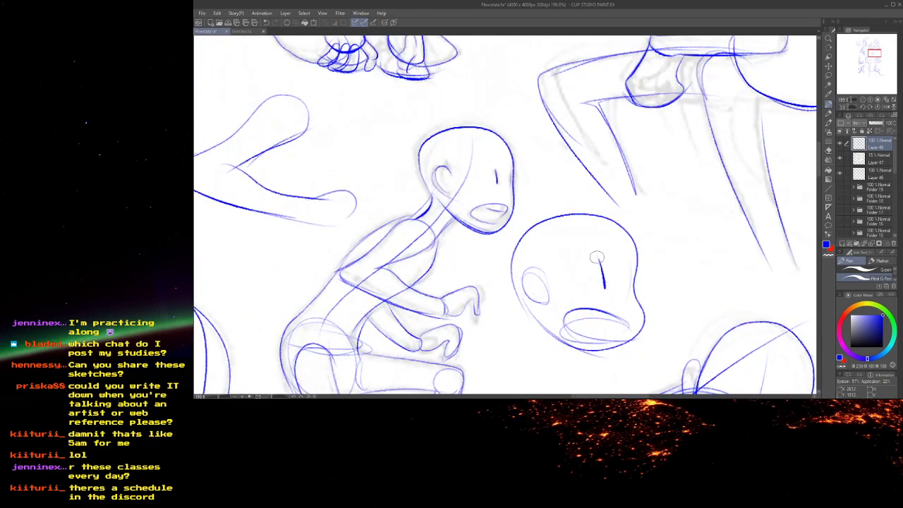
{"action": "mouse_move", "coordinate": [459, 158]}
{"action": "left_mouse_down"}
{"action": "mouse_move", "coordinate": [550, 296]}
{"action": "mouse_move", "coordinate": [536, 357]}
{"action": "mouse_move", "coordinate": [624, 171]}
{"action": "left_mouse_up"}
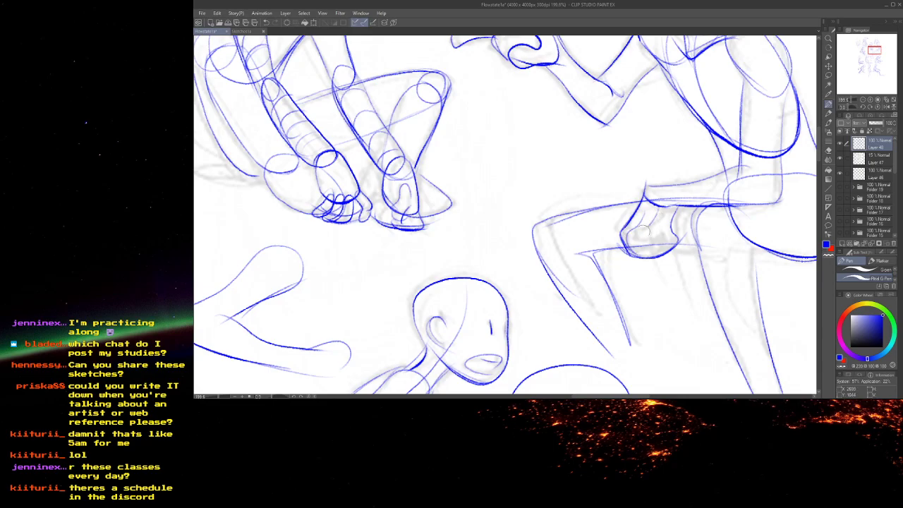
{"action": "mouse_move", "coordinate": [369, 103]}
{"action": "left_mouse_down"}
{"action": "mouse_move", "coordinate": [632, 236]}
{"action": "mouse_move", "coordinate": [600, 193]}
{"action": "left_mouse_up"}
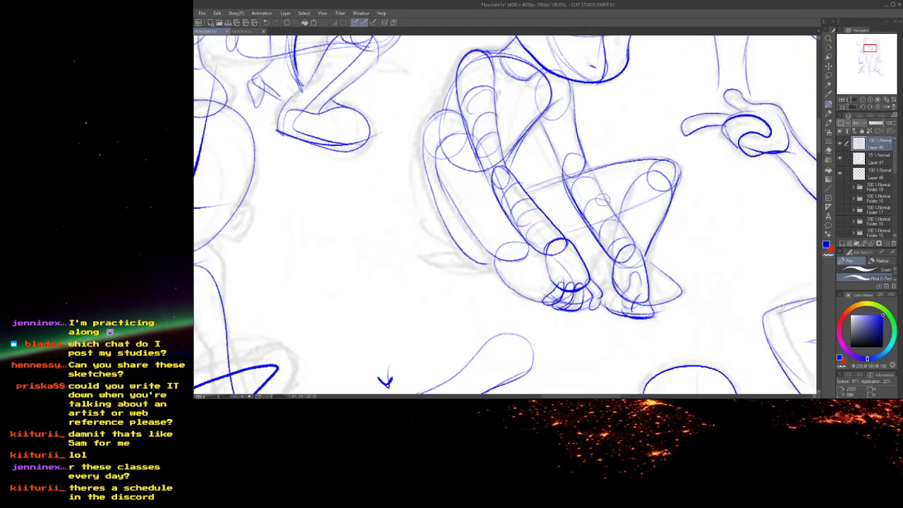
{"action": "scroll", "coordinate": [577, 374], "scroll_direction": "down", "scroll_amount": 5}
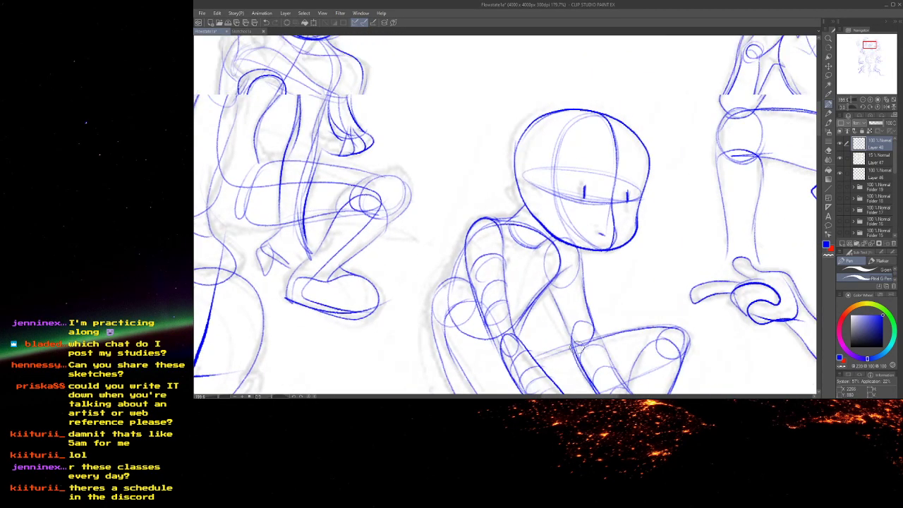
{"action": "scroll", "coordinate": [673, 223], "scroll_direction": "up", "scroll_amount": 3}
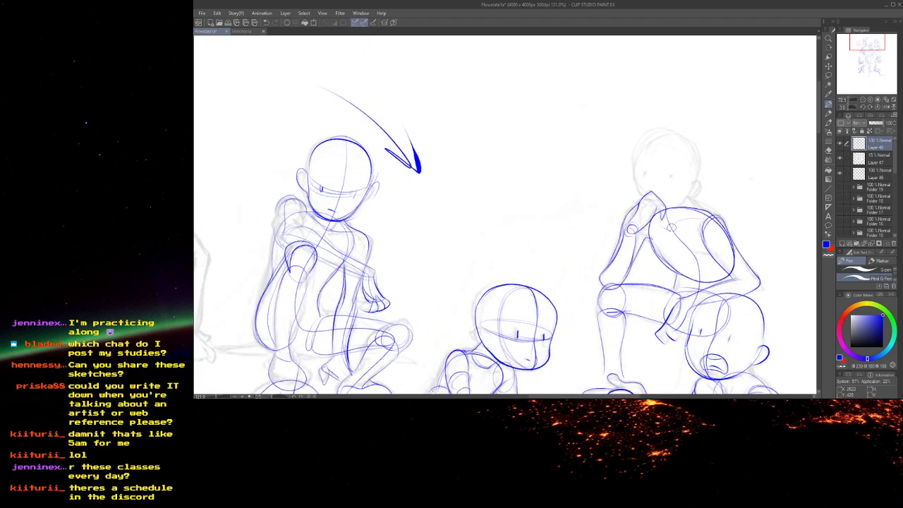
{"action": "left_click_drag", "start_coordinate": [716, 106], "coordinate": [683, 191]}
{"action": "left_click_drag", "start_coordinate": [715, 132], "coordinate": [647, 266]}
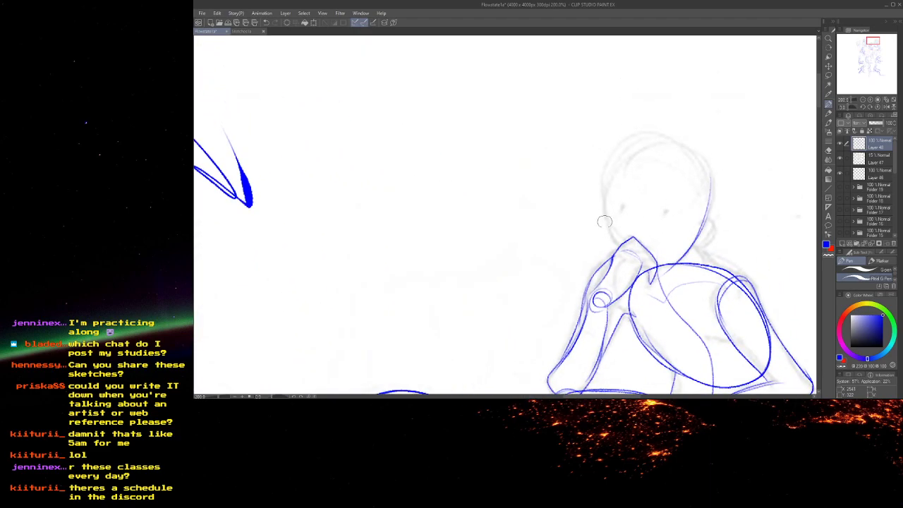
{"action": "mouse_move", "coordinate": [606, 199]}
{"action": "left_mouse_down"}
{"action": "mouse_move", "coordinate": [617, 247]}
{"action": "mouse_move", "coordinate": [607, 174]}
{"action": "mouse_move", "coordinate": [608, 182]}
{"action": "mouse_move", "coordinate": [635, 149]}
{"action": "mouse_move", "coordinate": [689, 141]}
{"action": "mouse_move", "coordinate": [712, 173]}
{"action": "mouse_move", "coordinate": [697, 255]}
{"action": "left_mouse_up"}
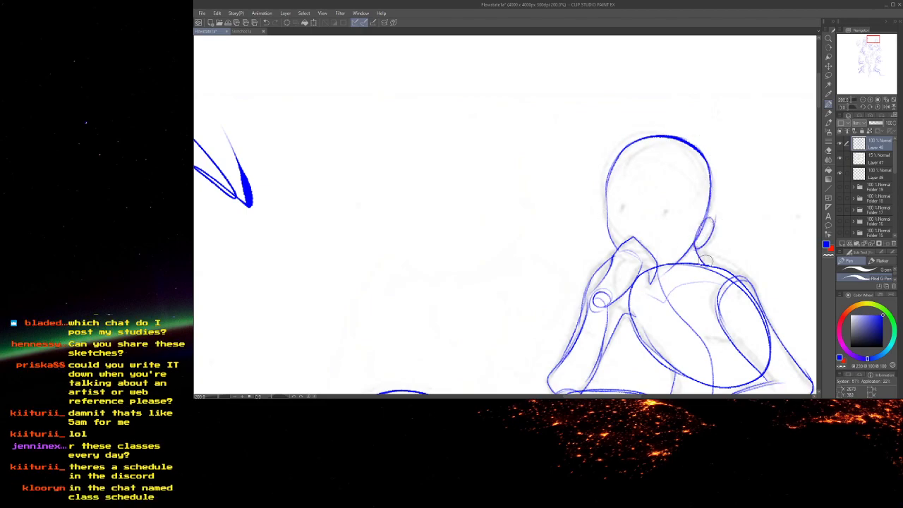
{"action": "mouse_move", "coordinate": [665, 206]}
{"action": "left_mouse_down"}
{"action": "mouse_move", "coordinate": [664, 214]}
{"action": "mouse_move", "coordinate": [621, 210]}
{"action": "left_mouse_up"}
{"action": "scroll", "coordinate": [593, 268], "scroll_direction": "down", "scroll_amount": 4}
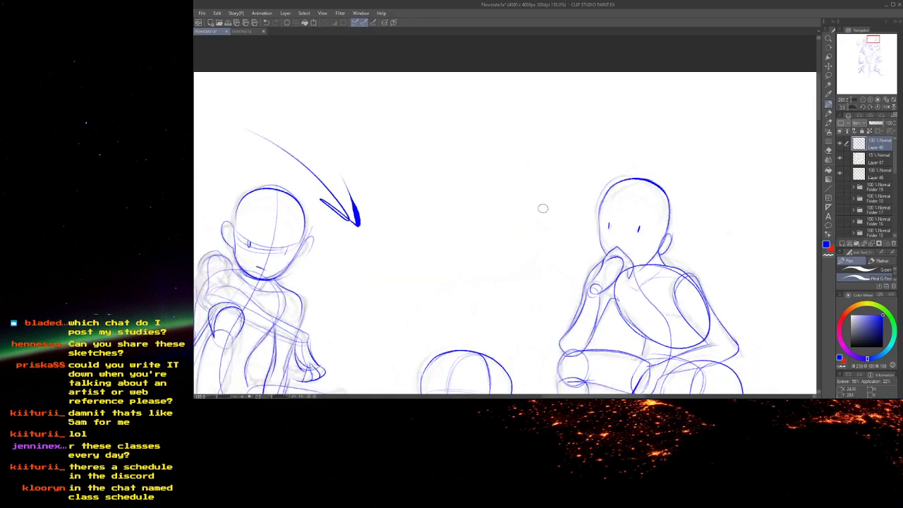
- Draw the kneeling figure's bent arm with a shoulder oval, upper arm, forearm and hand resting in front of the body
{"action": "mouse_move", "coordinate": [504, 303]}
{"action": "left_mouse_down"}
{"action": "mouse_move", "coordinate": [557, 57]}
{"action": "mouse_move", "coordinate": [524, 41]}
{"action": "left_mouse_up"}
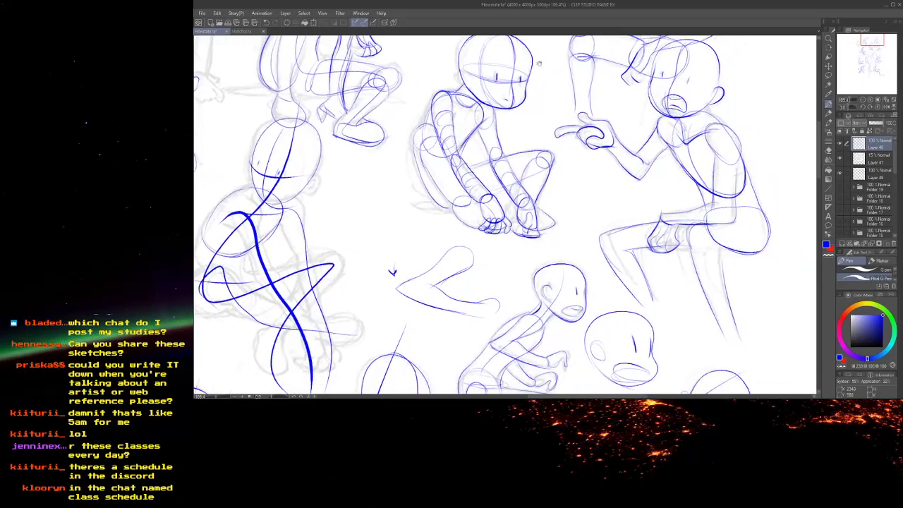
{"action": "left_click_drag", "start_coordinate": [721, 247], "coordinate": [736, 330]}
{"action": "left_click_drag", "start_coordinate": [396, 249], "coordinate": [428, 80]}
{"action": "mouse_move", "coordinate": [312, 293]}
{"action": "left_mouse_down"}
{"action": "mouse_move", "coordinate": [408, 212]}
{"action": "mouse_move", "coordinate": [468, 197]}
{"action": "mouse_move", "coordinate": [522, 206]}
{"action": "left_mouse_up"}
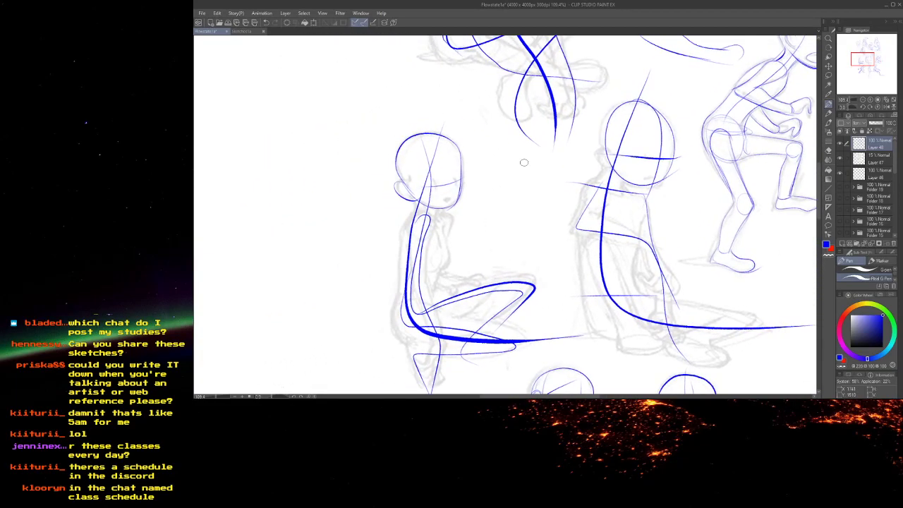
{"action": "scroll", "coordinate": [598, 172], "scroll_direction": "up", "scroll_amount": 2}
{"action": "left_click_drag", "start_coordinate": [579, 200], "coordinate": [598, 175]}
{"action": "mouse_move", "coordinate": [582, 182]}
{"action": "left_mouse_down"}
{"action": "mouse_move", "coordinate": [557, 239]}
{"action": "mouse_move", "coordinate": [564, 254]}
{"action": "mouse_move", "coordinate": [656, 271]}
{"action": "left_mouse_up"}
{"action": "mouse_move", "coordinate": [580, 234]}
{"action": "left_mouse_down"}
{"action": "mouse_move", "coordinate": [610, 233]}
{"action": "mouse_move", "coordinate": [651, 251]}
{"action": "left_mouse_up"}
{"action": "mouse_move", "coordinate": [612, 230]}
{"action": "left_mouse_down"}
{"action": "mouse_move", "coordinate": [678, 264]}
{"action": "mouse_move", "coordinate": [691, 294]}
{"action": "mouse_move", "coordinate": [691, 280]}
{"action": "mouse_move", "coordinate": [707, 311]}
{"action": "mouse_move", "coordinate": [698, 331]}
{"action": "mouse_move", "coordinate": [677, 329]}
{"action": "left_mouse_up"}
{"action": "left_click_drag", "start_coordinate": [650, 301], "coordinate": [686, 331]}
{"action": "mouse_move", "coordinate": [661, 273]}
{"action": "left_mouse_down"}
{"action": "mouse_move", "coordinate": [664, 297]}
{"action": "mouse_move", "coordinate": [703, 306]}
{"action": "mouse_move", "coordinate": [651, 301]}
{"action": "mouse_move", "coordinate": [708, 328]}
{"action": "left_mouse_up"}
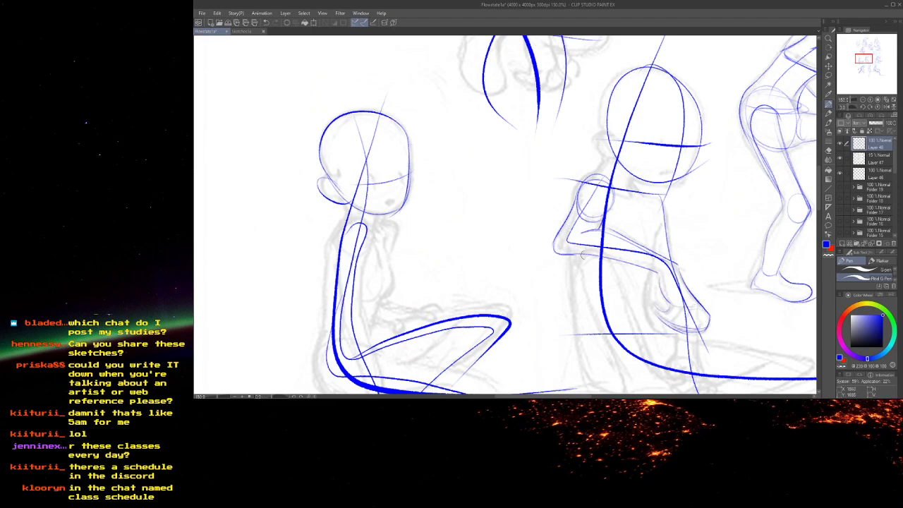
- Add the ear and a fuller skull and jaw contour to the kneeling figure's head
{"action": "scroll", "coordinate": [633, 265], "scroll_direction": "up", "scroll_amount": 3}
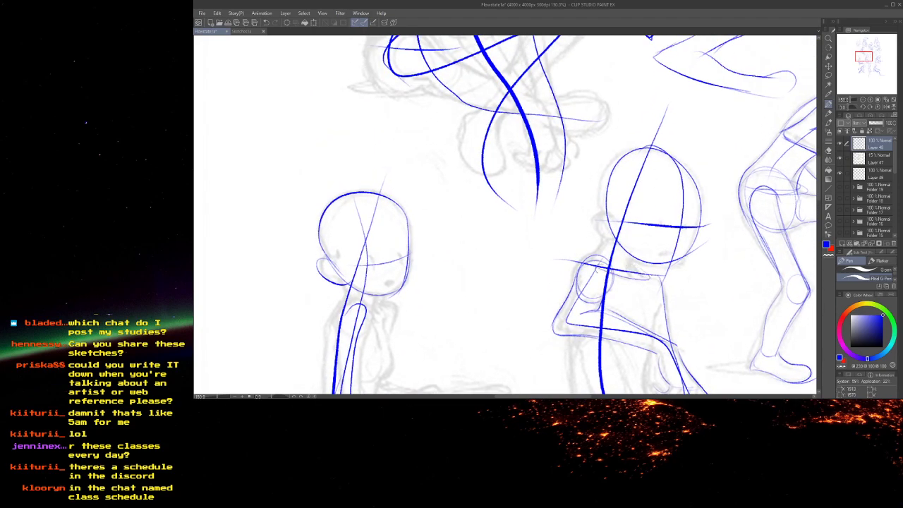
{"action": "scroll", "coordinate": [601, 268], "scroll_direction": "up", "scroll_amount": 2}
{"action": "mouse_move", "coordinate": [605, 267]}
{"action": "left_mouse_down"}
{"action": "mouse_move", "coordinate": [639, 197]}
{"action": "mouse_move", "coordinate": [663, 299]}
{"action": "mouse_move", "coordinate": [656, 267]}
{"action": "mouse_move", "coordinate": [682, 275]}
{"action": "mouse_move", "coordinate": [683, 219]}
{"action": "mouse_move", "coordinate": [694, 258]}
{"action": "mouse_move", "coordinate": [684, 300]}
{"action": "mouse_move", "coordinate": [658, 319]}
{"action": "left_mouse_up"}
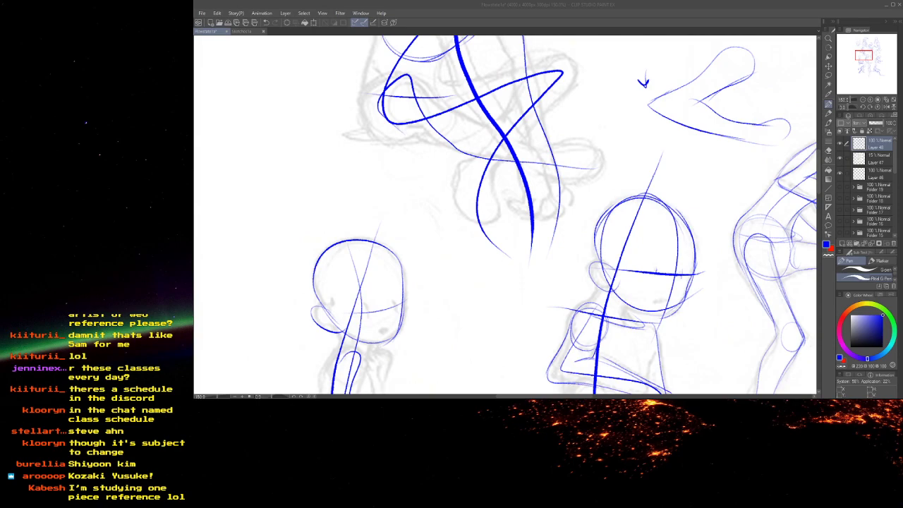
{"action": "scroll", "coordinate": [678, 146], "scroll_direction": "down", "scroll_amount": 3}
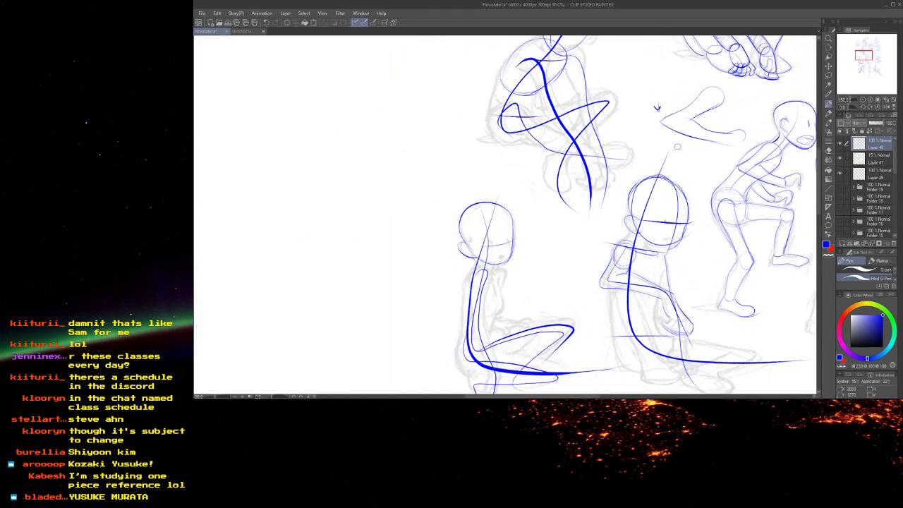
{"action": "scroll", "coordinate": [677, 146], "scroll_direction": "down", "scroll_amount": 4}
{"action": "scroll", "coordinate": [695, 187], "scroll_direction": "up", "scroll_amount": 1}
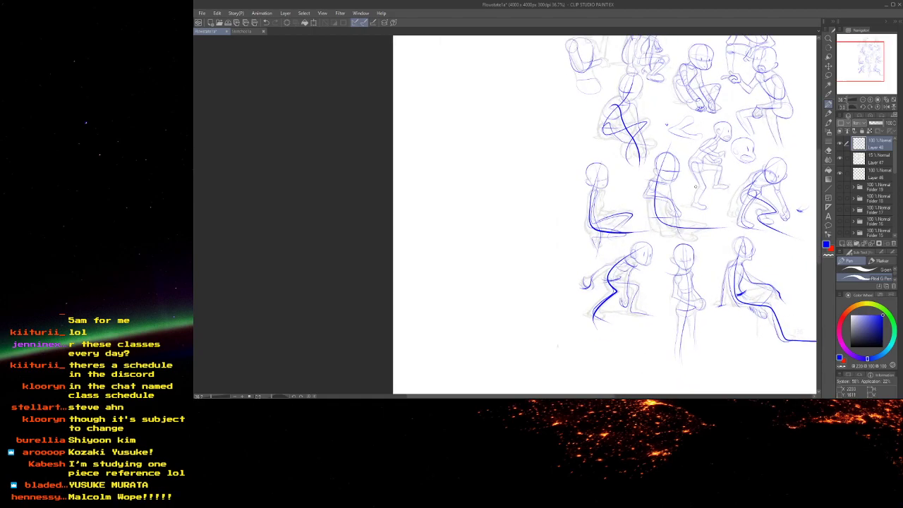
{"action": "scroll", "coordinate": [695, 186], "scroll_direction": "up", "scroll_amount": 2}
{"action": "mouse_move", "coordinate": [797, 167]}
{"action": "left_mouse_down"}
{"action": "mouse_move", "coordinate": [776, 186]}
{"action": "mouse_move", "coordinate": [787, 167]}
{"action": "left_mouse_up"}
{"action": "mouse_move", "coordinate": [788, 167]}
{"action": "left_mouse_down"}
{"action": "mouse_move", "coordinate": [733, 171]}
{"action": "mouse_move", "coordinate": [688, 193]}
{"action": "left_mouse_up"}
{"action": "key", "text": "ctrl+z"}
{"action": "key", "text": "ctrl+z"}
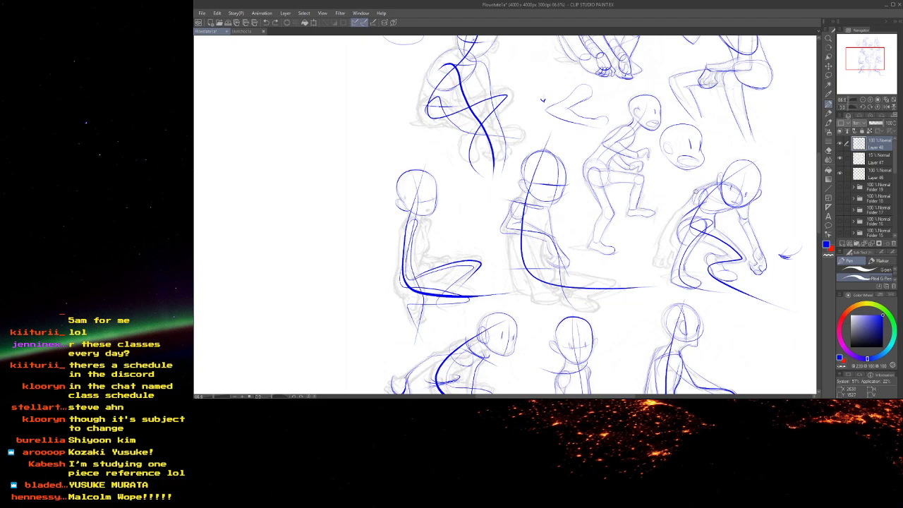
- Draw the forward-leaning figure's rear arm hanging down, with upper arm, elbow, forearm and curled hand
{"action": "scroll", "coordinate": [695, 191], "scroll_direction": "up", "scroll_amount": 3}
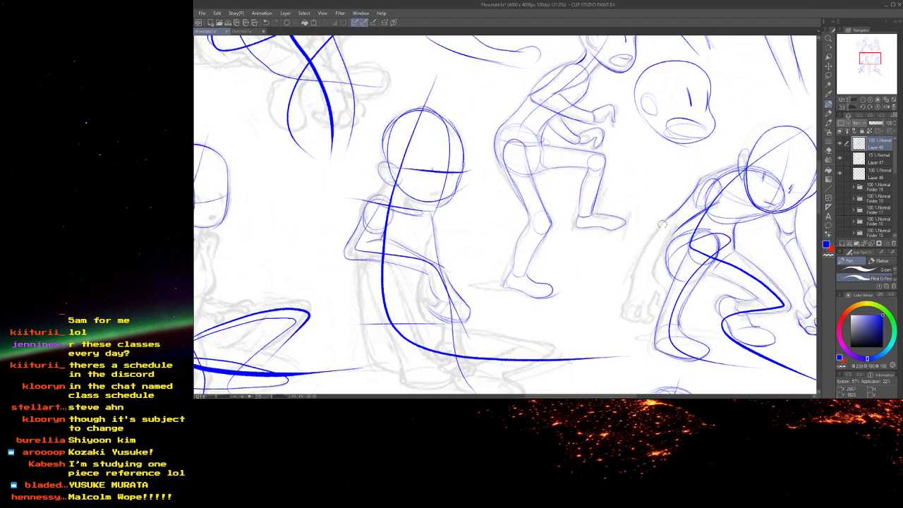
{"action": "scroll", "coordinate": [670, 220], "scroll_direction": "up", "scroll_amount": 1}
{"action": "mouse_move", "coordinate": [668, 223]}
{"action": "left_mouse_down"}
{"action": "mouse_move", "coordinate": [639, 261]}
{"action": "mouse_move", "coordinate": [635, 281]}
{"action": "mouse_move", "coordinate": [649, 295]}
{"action": "mouse_move", "coordinate": [672, 241]}
{"action": "mouse_move", "coordinate": [650, 292]}
{"action": "mouse_move", "coordinate": [622, 289]}
{"action": "mouse_move", "coordinate": [615, 320]}
{"action": "mouse_move", "coordinate": [622, 309]}
{"action": "mouse_move", "coordinate": [652, 305]}
{"action": "mouse_move", "coordinate": [627, 326]}
{"action": "left_mouse_up"}
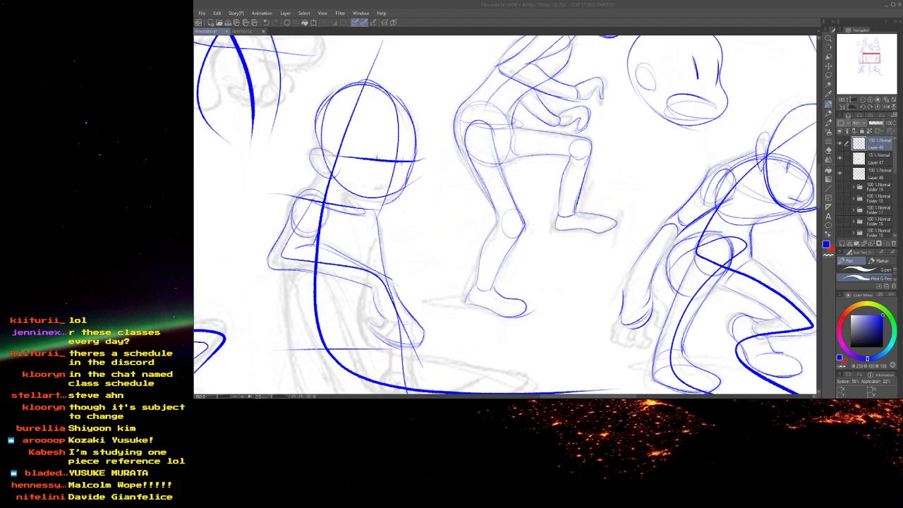
- Bring up the browser with acky_bright's Instagram gallery, examine the ink illustrations and select the page address
{"action": "left_click_drag", "start_coordinate": [902, 78], "coordinate": [606, 73]}
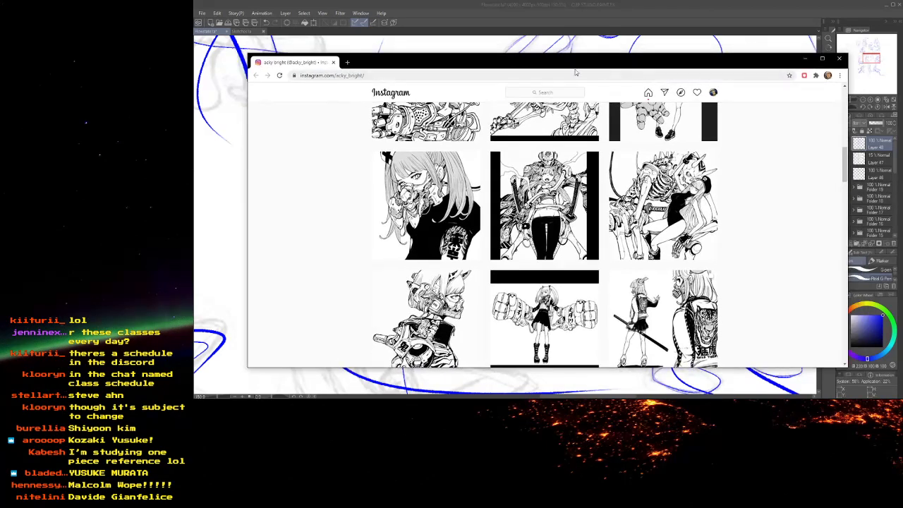
{"action": "left_click_drag", "start_coordinate": [336, 75], "coordinate": [364, 76]}
{"action": "left_click", "coordinate": [411, 75]}
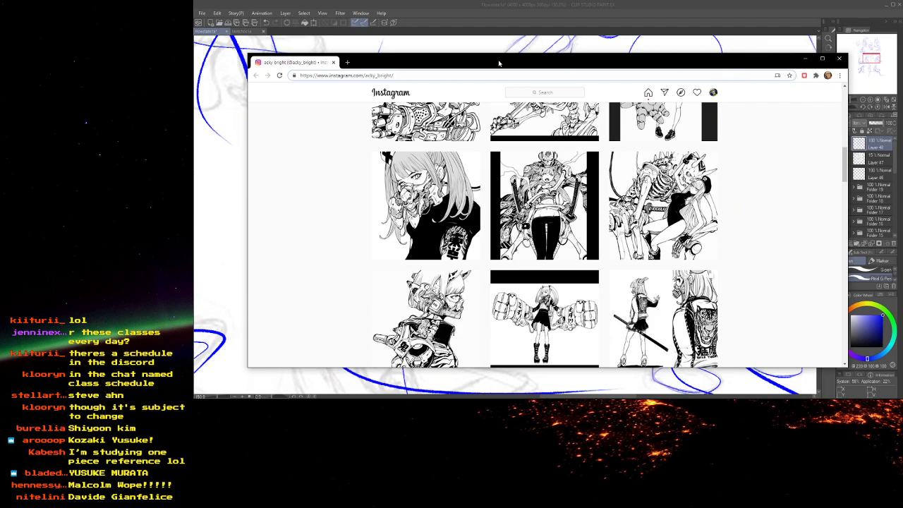
{"action": "left_click_drag", "start_coordinate": [499, 63], "coordinate": [902, 58]}
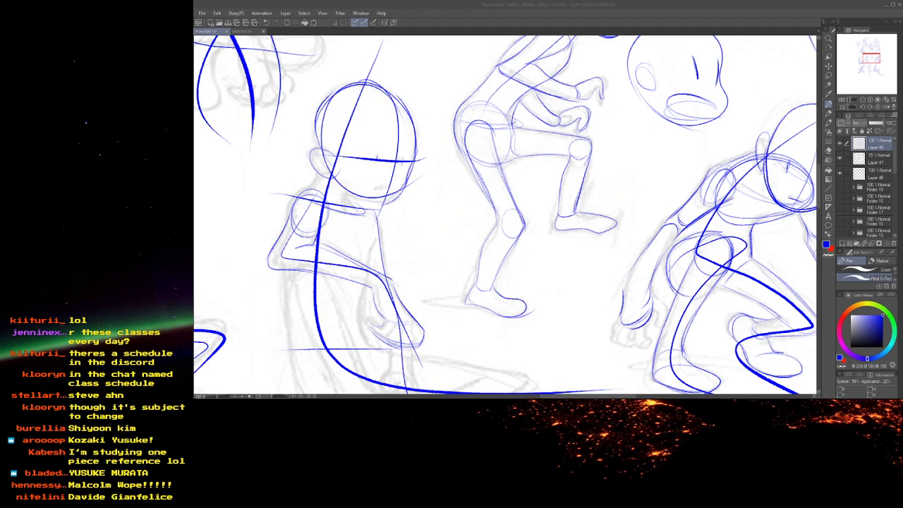
- Examine the illustrations on the characterdesignreferences.com page about the art of Yusuke Murata in the browser
{"action": "left_click_drag", "start_coordinate": [902, 124], "coordinate": [622, 58]}
{"action": "scroll", "coordinate": [402, 163], "scroll_direction": "down", "scroll_amount": 3}
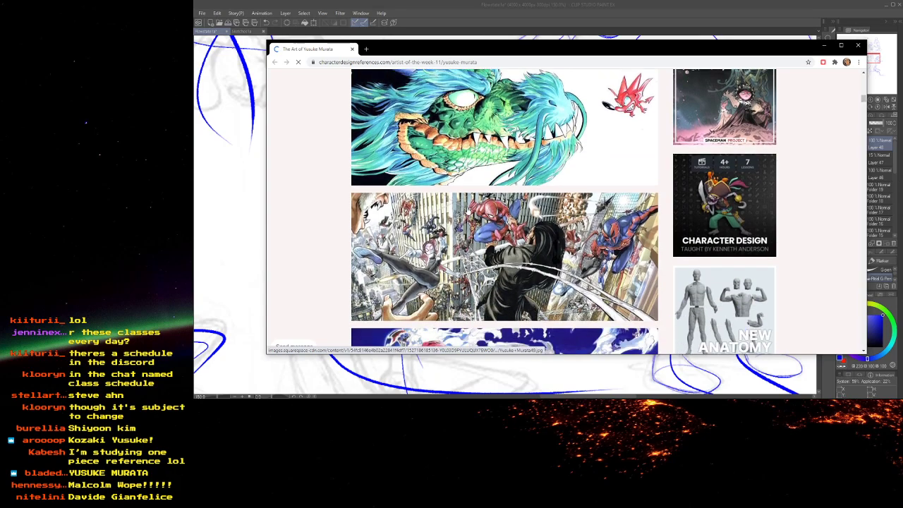
{"action": "scroll", "coordinate": [467, 210], "scroll_direction": "down", "scroll_amount": 8}
{"action": "scroll", "coordinate": [467, 210], "scroll_direction": "down", "scroll_amount": 8}
{"action": "scroll", "coordinate": [467, 210], "scroll_direction": "down", "scroll_amount": 6}
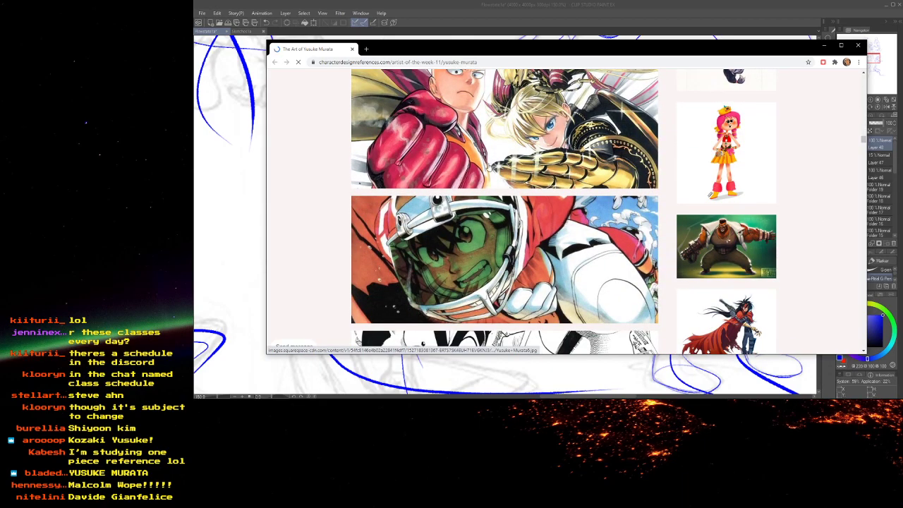
{"action": "scroll", "coordinate": [546, 200], "scroll_direction": "down", "scroll_amount": 8}
{"action": "scroll", "coordinate": [545, 200], "scroll_direction": "down", "scroll_amount": 8}
{"action": "scroll", "coordinate": [546, 199], "scroll_direction": "down", "scroll_amount": 8}
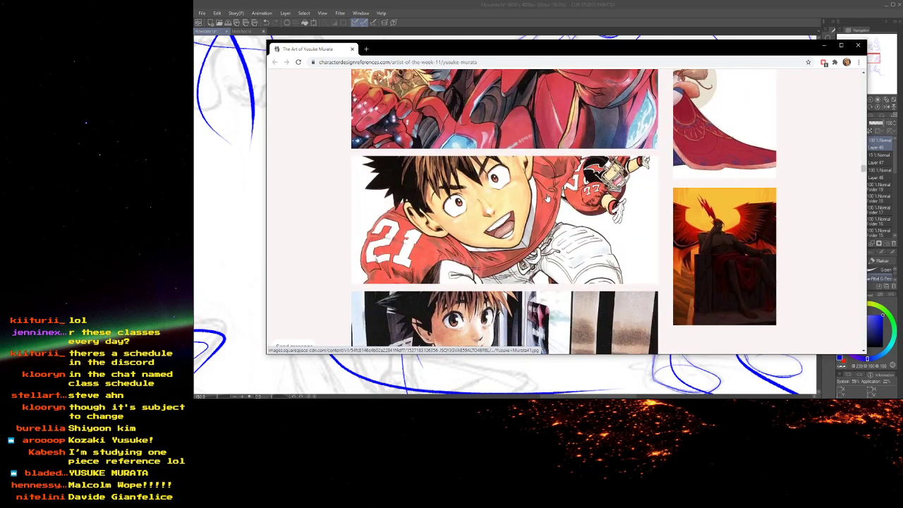
{"action": "scroll", "coordinate": [547, 198], "scroll_direction": "down", "scroll_amount": 5}
{"action": "mouse_move", "coordinate": [474, 49]}
{"action": "left_mouse_down"}
{"action": "mouse_move", "coordinate": [778, 72]}
{"action": "mouse_move", "coordinate": [859, 74]}
{"action": "mouse_move", "coordinate": [790, 71]}
{"action": "mouse_move", "coordinate": [902, 62]}
{"action": "left_mouse_up"}
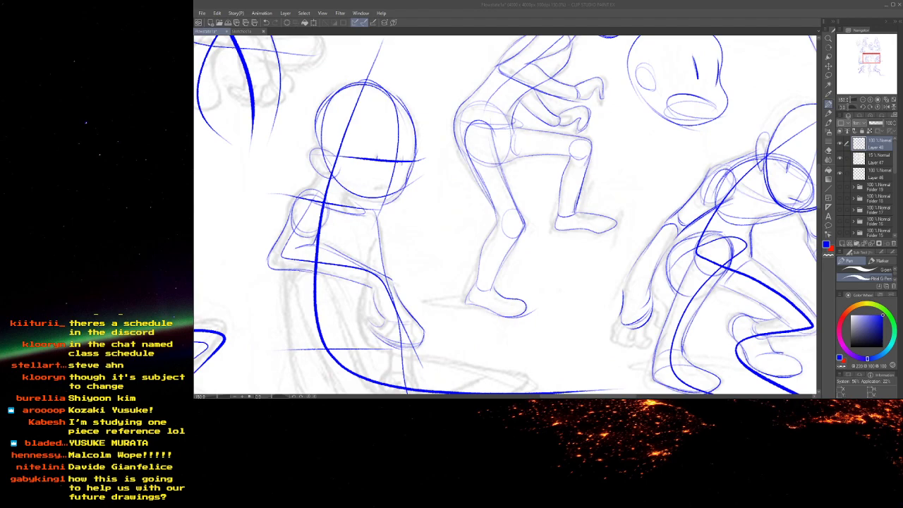
- On the figure resting its face on a hand, draw the neck centre line, collarbones and the lower arm's hand over the faint sketch
{"action": "left_click", "coordinate": [682, 10]}
{"action": "scroll", "coordinate": [700, 140], "scroll_direction": "down", "scroll_amount": 7}
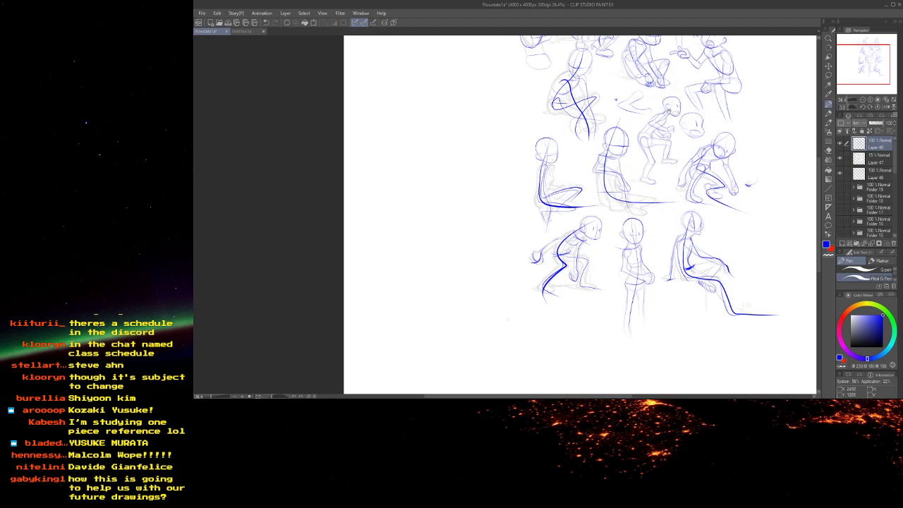
{"action": "key", "text": "ctrl+plus"}
{"action": "key", "text": "ctrl+plus"}
{"action": "key", "text": "ctrl+plus"}
{"action": "scroll", "coordinate": [689, 150], "scroll_direction": "up", "scroll_amount": 5}
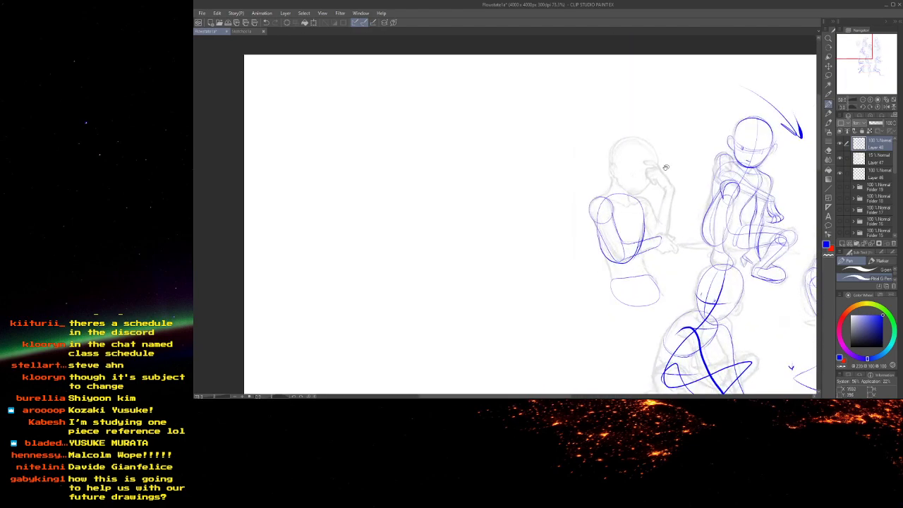
{"action": "scroll", "coordinate": [690, 150], "scroll_direction": "up", "scroll_amount": 2}
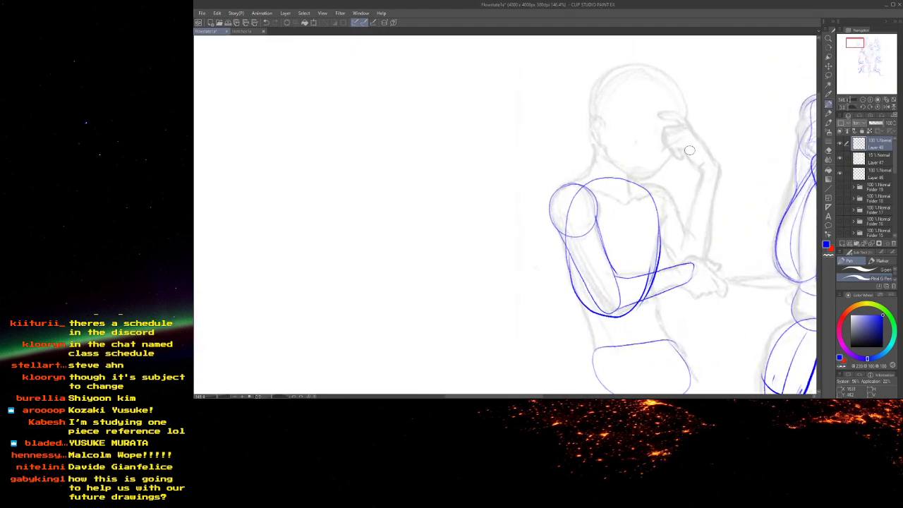
{"action": "left_click_drag", "start_coordinate": [630, 173], "coordinate": [630, 207]}
{"action": "mouse_move", "coordinate": [569, 215]}
{"action": "left_mouse_down"}
{"action": "mouse_move", "coordinate": [660, 235]}
{"action": "mouse_move", "coordinate": [650, 319]}
{"action": "left_mouse_up"}
{"action": "left_click_drag", "start_coordinate": [656, 274], "coordinate": [672, 343]}
{"action": "left_click_drag", "start_coordinate": [591, 238], "coordinate": [577, 155]}
{"action": "mouse_move", "coordinate": [564, 204]}
{"action": "left_mouse_down"}
{"action": "mouse_move", "coordinate": [590, 298]}
{"action": "mouse_move", "coordinate": [672, 298]}
{"action": "left_mouse_up"}
{"action": "left_click_drag", "start_coordinate": [602, 261], "coordinate": [572, 347]}
{"action": "mouse_move", "coordinate": [621, 275]}
{"action": "left_mouse_down"}
{"action": "mouse_move", "coordinate": [651, 261]}
{"action": "mouse_move", "coordinate": [678, 287]}
{"action": "mouse_move", "coordinate": [677, 300]}
{"action": "mouse_move", "coordinate": [664, 280]}
{"action": "mouse_move", "coordinate": [668, 292]}
{"action": "mouse_move", "coordinate": [649, 300]}
{"action": "mouse_move", "coordinate": [629, 286]}
{"action": "mouse_move", "coordinate": [633, 270]}
{"action": "mouse_move", "coordinate": [649, 263]}
{"action": "mouse_move", "coordinate": [668, 273]}
{"action": "left_mouse_up"}
{"action": "left_click_drag", "start_coordinate": [630, 169], "coordinate": [644, 257]}
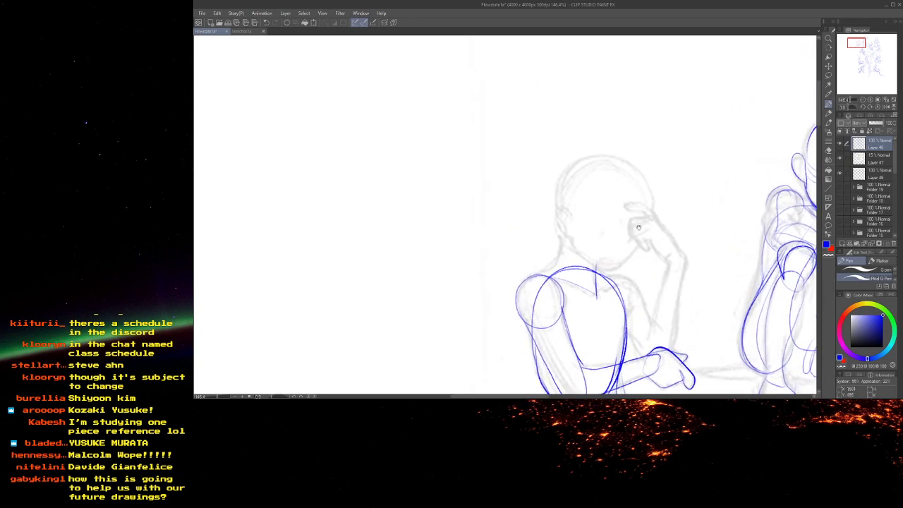
- Draw the same figure's far shoulder, raised forearm and bent wrist, with the hand and fingers held against the face
{"action": "mouse_move", "coordinate": [650, 217]}
{"action": "left_mouse_down"}
{"action": "mouse_move", "coordinate": [661, 253]}
{"action": "mouse_move", "coordinate": [674, 239]}
{"action": "mouse_move", "coordinate": [683, 253]}
{"action": "mouse_move", "coordinate": [660, 252]}
{"action": "mouse_move", "coordinate": [658, 179]}
{"action": "mouse_move", "coordinate": [663, 218]}
{"action": "mouse_move", "coordinate": [669, 193]}
{"action": "mouse_move", "coordinate": [661, 270]}
{"action": "mouse_move", "coordinate": [633, 269]}
{"action": "mouse_move", "coordinate": [636, 259]}
{"action": "mouse_move", "coordinate": [638, 285]}
{"action": "left_mouse_up"}
{"action": "left_click_drag", "start_coordinate": [633, 233], "coordinate": [673, 279]}
{"action": "left_click_drag", "start_coordinate": [618, 219], "coordinate": [612, 175]}
{"action": "mouse_move", "coordinate": [618, 233]}
{"action": "left_mouse_down"}
{"action": "mouse_move", "coordinate": [642, 217]}
{"action": "mouse_move", "coordinate": [678, 263]}
{"action": "mouse_move", "coordinate": [640, 253]}
{"action": "mouse_move", "coordinate": [660, 271]}
{"action": "left_mouse_up"}
{"action": "mouse_move", "coordinate": [637, 140]}
{"action": "left_mouse_down"}
{"action": "mouse_move", "coordinate": [670, 246]}
{"action": "mouse_move", "coordinate": [695, 242]}
{"action": "mouse_move", "coordinate": [701, 278]}
{"action": "left_mouse_up"}
{"action": "scroll", "coordinate": [680, 239], "scroll_direction": "up", "scroll_amount": 1}
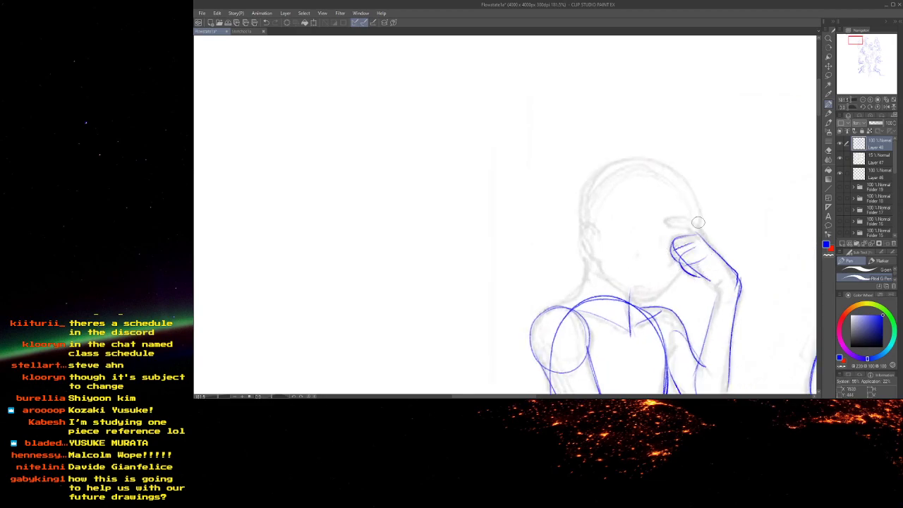
{"action": "scroll", "coordinate": [686, 213], "scroll_direction": "up", "scroll_amount": 1}
{"action": "mouse_move", "coordinate": [696, 238]}
{"action": "left_mouse_down"}
{"action": "mouse_move", "coordinate": [664, 218]}
{"action": "mouse_move", "coordinate": [689, 217]}
{"action": "mouse_move", "coordinate": [709, 240]}
{"action": "left_mouse_up"}
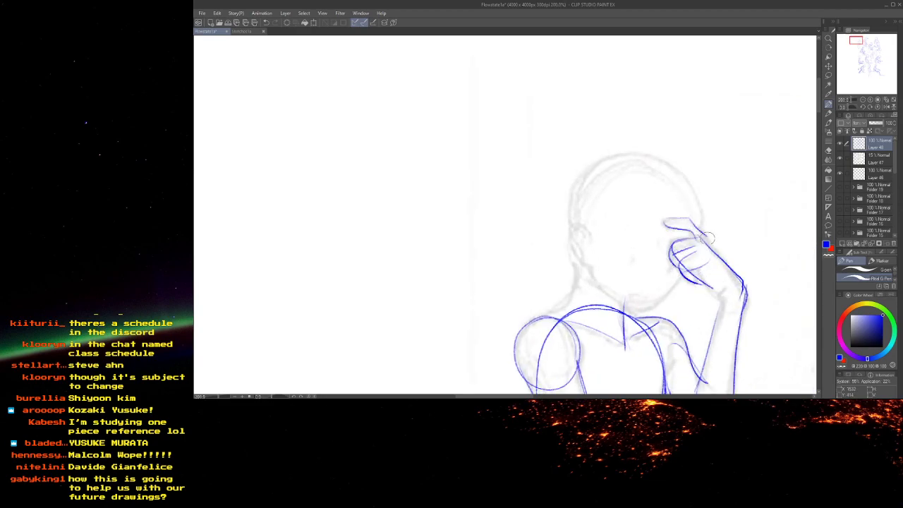
- Outline the head, jaw, ear and neck of the figure with its hand to its face
{"action": "left_click_drag", "start_coordinate": [661, 185], "coordinate": [642, 301]}
{"action": "mouse_move", "coordinate": [685, 265]}
{"action": "left_mouse_down"}
{"action": "mouse_move", "coordinate": [642, 309]}
{"action": "mouse_move", "coordinate": [608, 295]}
{"action": "mouse_move", "coordinate": [588, 273]}
{"action": "left_mouse_up"}
{"action": "left_click_drag", "start_coordinate": [591, 220], "coordinate": [588, 249]}
{"action": "left_click_drag", "start_coordinate": [567, 328], "coordinate": [573, 242]}
{"action": "left_click_drag", "start_coordinate": [585, 206], "coordinate": [553, 259]}
{"action": "mouse_move", "coordinate": [588, 234]}
{"action": "left_mouse_down"}
{"action": "mouse_move", "coordinate": [586, 297]}
{"action": "mouse_move", "coordinate": [581, 249]}
{"action": "mouse_move", "coordinate": [590, 227]}
{"action": "left_mouse_up"}
{"action": "left_click_drag", "start_coordinate": [583, 283], "coordinate": [616, 201]}
{"action": "left_click_drag", "start_coordinate": [582, 261], "coordinate": [662, 197]}
{"action": "mouse_move", "coordinate": [582, 239]}
{"action": "left_mouse_down"}
{"action": "mouse_move", "coordinate": [656, 193]}
{"action": "mouse_move", "coordinate": [703, 256]}
{"action": "left_mouse_up"}
{"action": "left_click_drag", "start_coordinate": [686, 213], "coordinate": [704, 258]}
- Add simple facial features to the hand-to-face figure and connect its ribcage to the pelvis with waist lines
{"action": "mouse_move", "coordinate": [622, 252]}
{"action": "left_mouse_down"}
{"action": "mouse_move", "coordinate": [644, 179]}
{"action": "mouse_move", "coordinate": [611, 231]}
{"action": "left_mouse_up"}
{"action": "left_click_drag", "start_coordinate": [597, 189], "coordinate": [601, 225]}
{"action": "mouse_move", "coordinate": [621, 183]}
{"action": "left_mouse_down"}
{"action": "mouse_move", "coordinate": [621, 245]}
{"action": "mouse_move", "coordinate": [637, 263]}
{"action": "left_mouse_up"}
{"action": "left_click_drag", "start_coordinate": [656, 224], "coordinate": [655, 230]}
{"action": "left_click_drag", "start_coordinate": [619, 321], "coordinate": [601, 123]}
{"action": "mouse_move", "coordinate": [665, 203]}
{"action": "left_mouse_down"}
{"action": "mouse_move", "coordinate": [689, 296]}
{"action": "mouse_move", "coordinate": [706, 321]}
{"action": "left_mouse_up"}
{"action": "left_click_drag", "start_coordinate": [679, 265], "coordinate": [698, 303]}
{"action": "mouse_move", "coordinate": [654, 251]}
{"action": "left_mouse_down"}
{"action": "mouse_move", "coordinate": [645, 239]}
{"action": "mouse_move", "coordinate": [484, 247]}
{"action": "mouse_move", "coordinate": [498, 324]}
{"action": "left_mouse_up"}
{"action": "scroll", "coordinate": [509, 296], "scroll_direction": "down", "scroll_amount": 1}
{"action": "scroll", "coordinate": [509, 296], "scroll_direction": "down", "scroll_amount": 3}
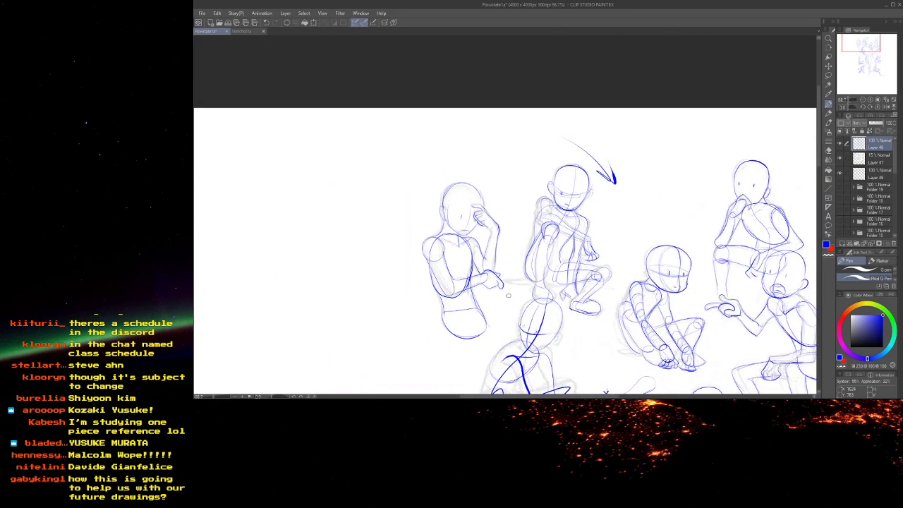
{"action": "scroll", "coordinate": [523, 287], "scroll_direction": "down", "scroll_amount": 1}
- Draw the bent leg and foot of the seated figure with folded arms over its faint sketch
{"action": "left_click_drag", "start_coordinate": [523, 287], "coordinate": [588, 90]}
{"action": "scroll", "coordinate": [629, 242], "scroll_direction": "up", "scroll_amount": 2}
{"action": "scroll", "coordinate": [629, 242], "scroll_direction": "up", "scroll_amount": 2}
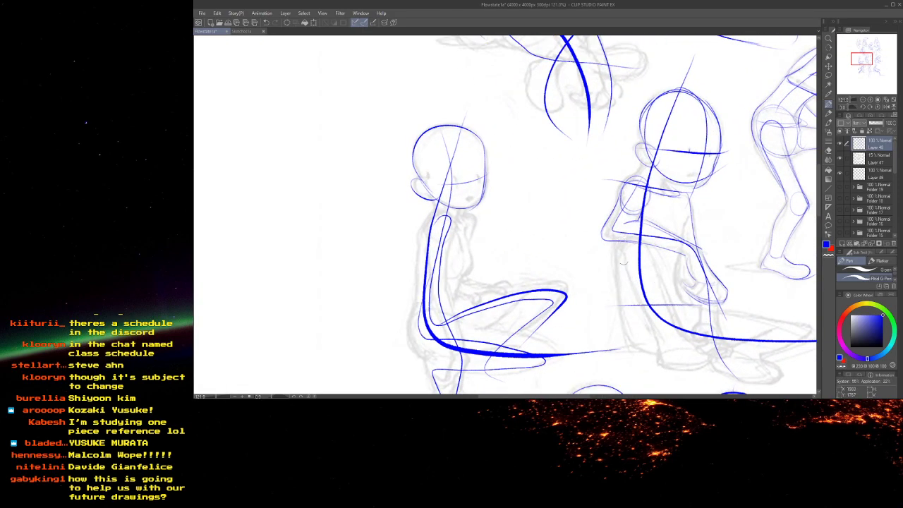
{"action": "left_click_drag", "start_coordinate": [628, 249], "coordinate": [660, 333]}
{"action": "mouse_move", "coordinate": [640, 290]}
{"action": "left_mouse_down"}
{"action": "mouse_move", "coordinate": [657, 346]}
{"action": "mouse_move", "coordinate": [686, 337]}
{"action": "mouse_move", "coordinate": [697, 369]}
{"action": "mouse_move", "coordinate": [668, 367]}
{"action": "mouse_move", "coordinate": [704, 364]}
{"action": "left_mouse_up"}
{"action": "left_click_drag", "start_coordinate": [620, 247], "coordinate": [638, 345]}
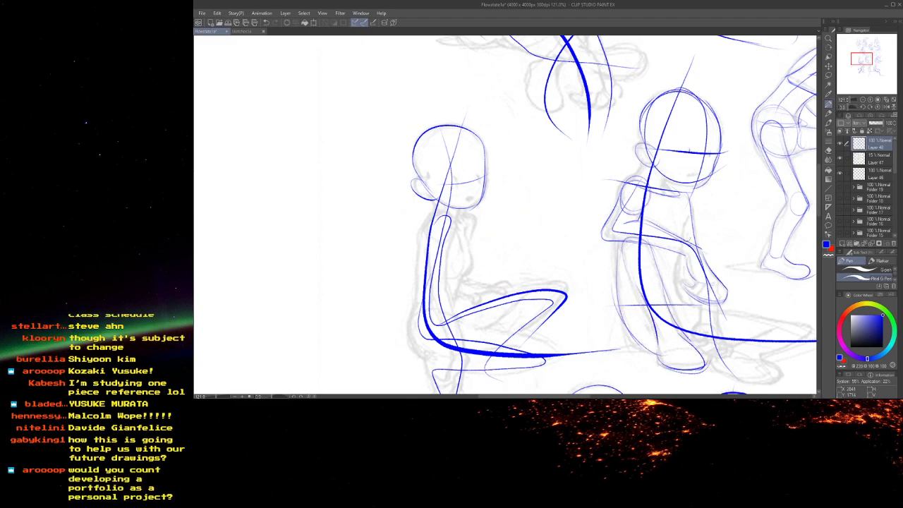
{"action": "scroll", "coordinate": [688, 245], "scroll_direction": "up", "scroll_amount": 1}
{"action": "left_click_drag", "start_coordinate": [712, 300], "coordinate": [730, 329]}
{"action": "left_click_drag", "start_coordinate": [368, 246], "coordinate": [368, 61]}
{"action": "scroll", "coordinate": [381, 55], "scroll_direction": "down", "scroll_amount": 5}
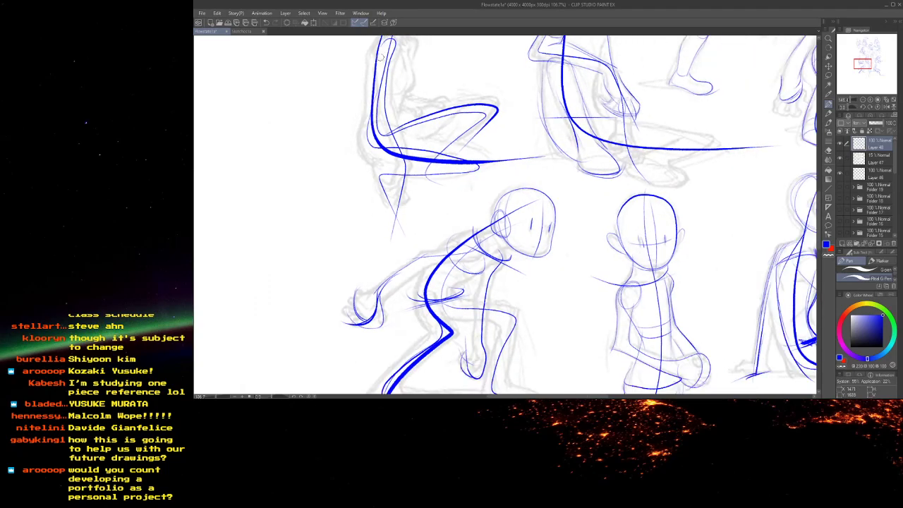
{"action": "mouse_move", "coordinate": [490, 179]}
{"action": "left_mouse_down"}
{"action": "mouse_move", "coordinate": [552, 197]}
{"action": "mouse_move", "coordinate": [621, 75]}
{"action": "mouse_move", "coordinate": [611, 124]}
{"action": "mouse_move", "coordinate": [551, 166]}
{"action": "left_mouse_up"}
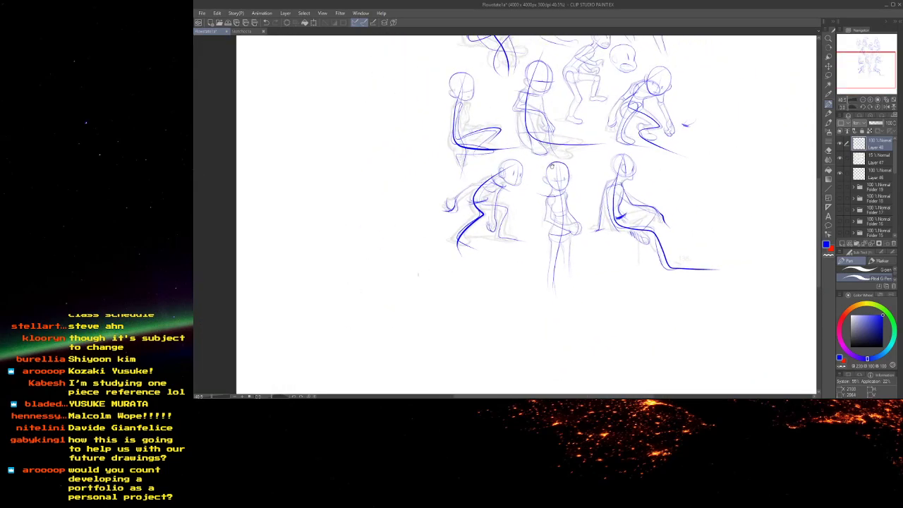
{"action": "left_click_drag", "start_coordinate": [418, 275], "coordinate": [427, 267]}
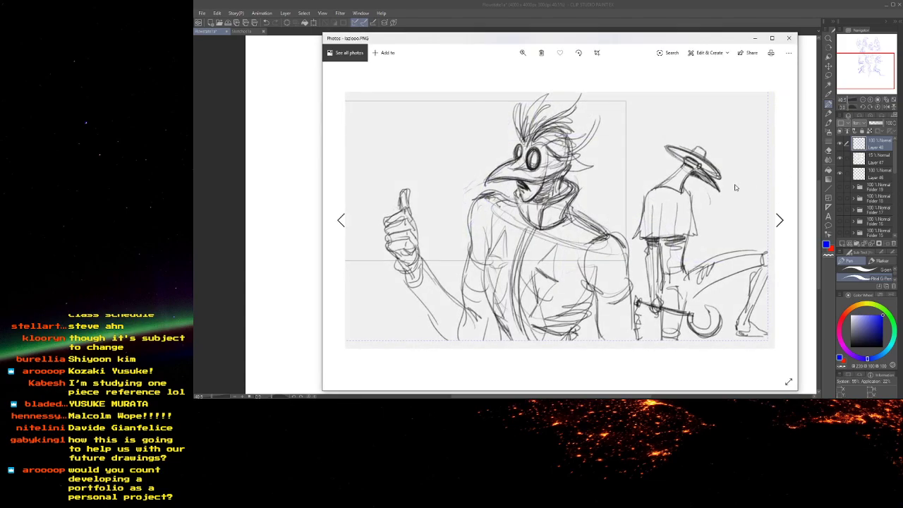
- Show the saved Photos images of the bird-masked characters and the red Captain Hook studies, and examine their gesture sketches
{"action": "mouse_move", "coordinate": [620, 42]}
{"action": "left_mouse_down"}
{"action": "mouse_move", "coordinate": [684, 35]}
{"action": "mouse_move", "coordinate": [896, 63]}
{"action": "mouse_move", "coordinate": [686, 62]}
{"action": "mouse_move", "coordinate": [825, 60]}
{"action": "mouse_move", "coordinate": [902, 45]}
{"action": "mouse_move", "coordinate": [901, 37]}
{"action": "left_mouse_up"}
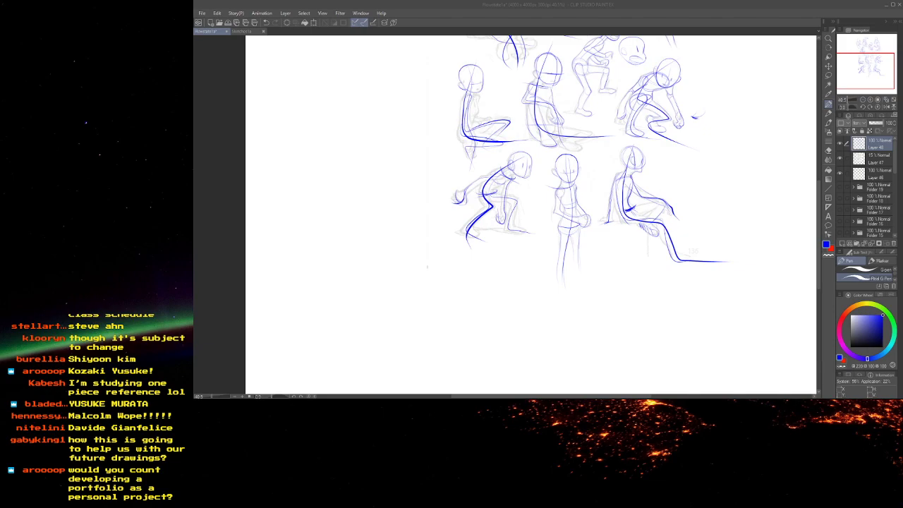
{"action": "key", "text": "alt+Tab"}
{"action": "left_click_drag", "start_coordinate": [562, 40], "coordinate": [711, 38]}
{"action": "left_click_drag", "start_coordinate": [615, 38], "coordinate": [523, 35]}
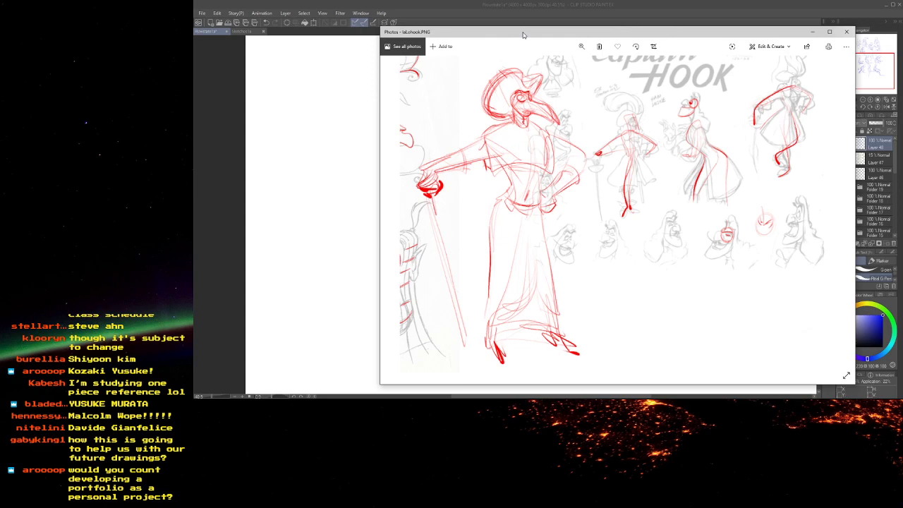
{"action": "left_click_drag", "start_coordinate": [468, 35], "coordinate": [902, 61]}
- Add a new empty layer on top and group layers 46 to 48 with the figure sketches into a folder
{"action": "scroll", "coordinate": [617, 209], "scroll_direction": "down", "scroll_amount": 7}
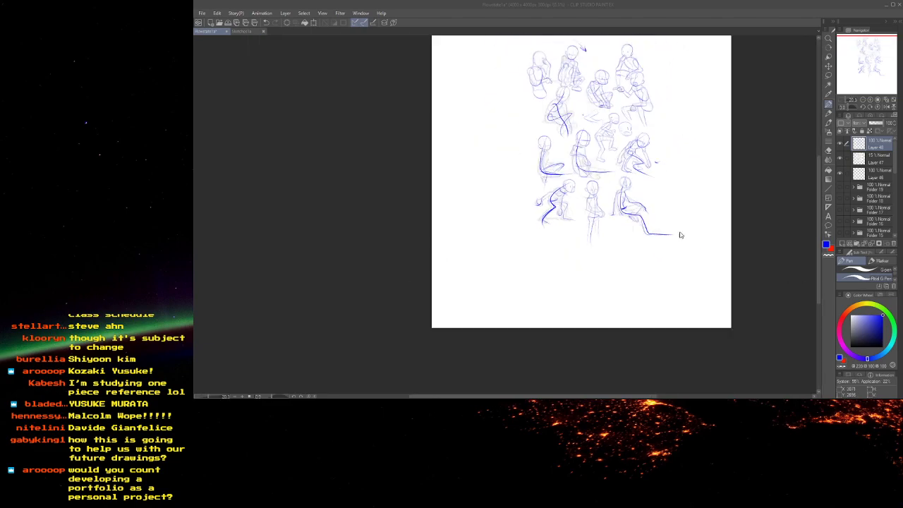
{"action": "left_click", "coordinate": [841, 244]}
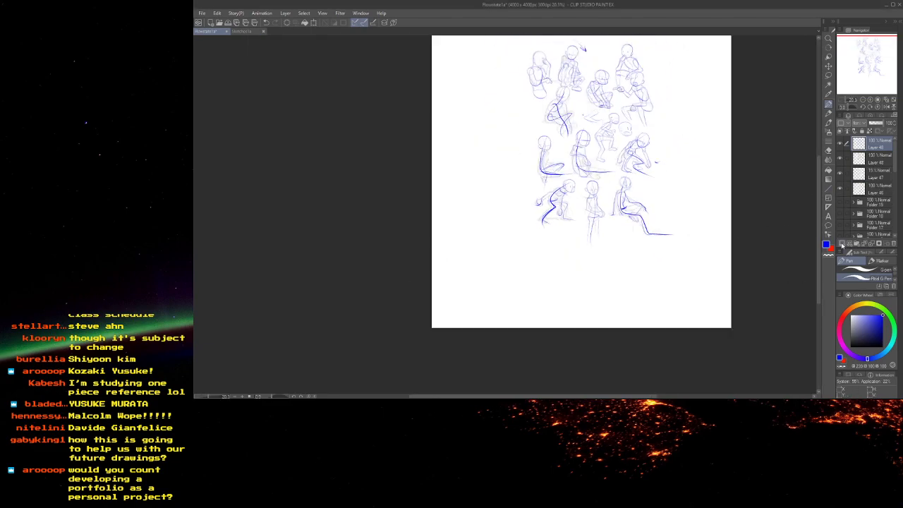
{"action": "left_click", "coordinate": [876, 163]}
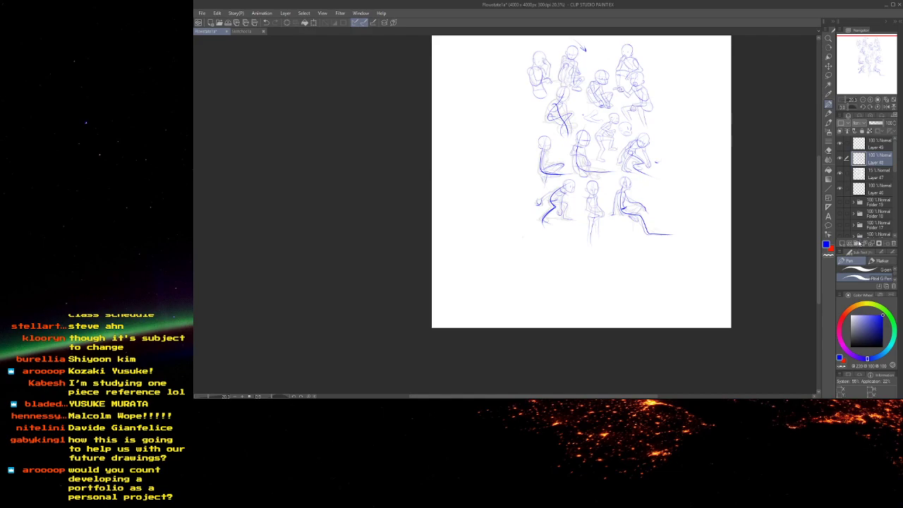
{"action": "left_click", "coordinate": [856, 244]}
{"action": "left_click", "coordinate": [876, 176]}
{"action": "left_click", "coordinate": [879, 201], "text": "shift"}
{"action": "left_click_drag", "start_coordinate": [878, 174], "coordinate": [875, 161]}
{"action": "key", "text": "ctrl+g"}
- Move the folder of blue figure sketches to the right side of the canvas with a transform
{"action": "left_click", "coordinate": [855, 158]}
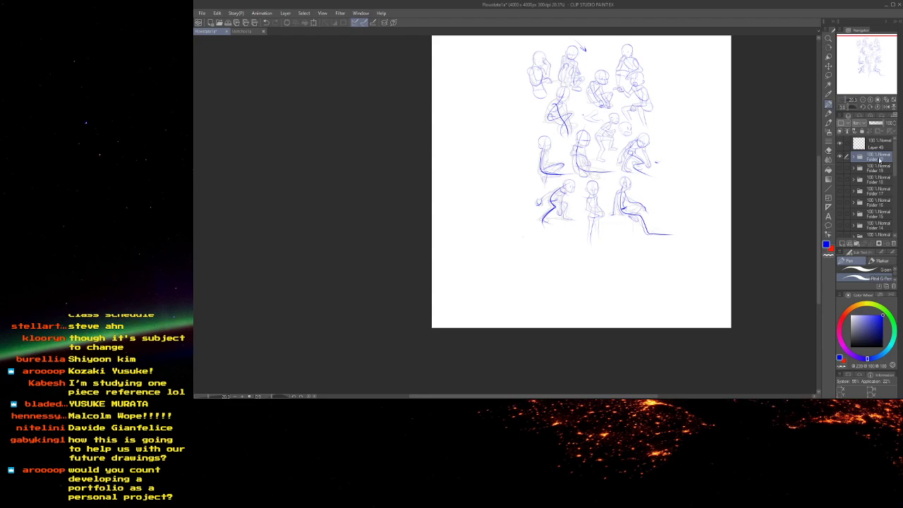
{"action": "key", "text": "ctrl+t"}
{"action": "left_click_drag", "start_coordinate": [581, 130], "coordinate": [636, 134]}
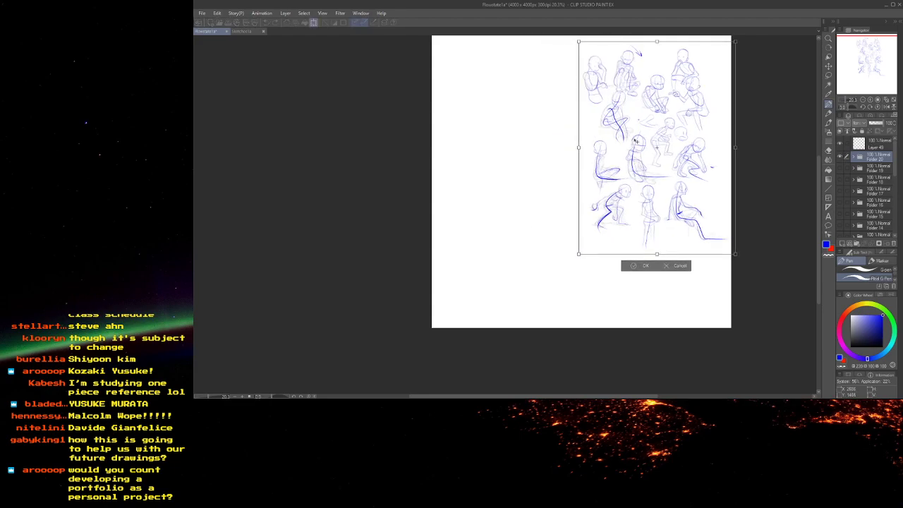
{"action": "key", "text": "Return"}
- On the empty top layer, switch to red and sketch a new character's round head, neck and centre line in the blank area
{"action": "left_click", "coordinate": [877, 141]}
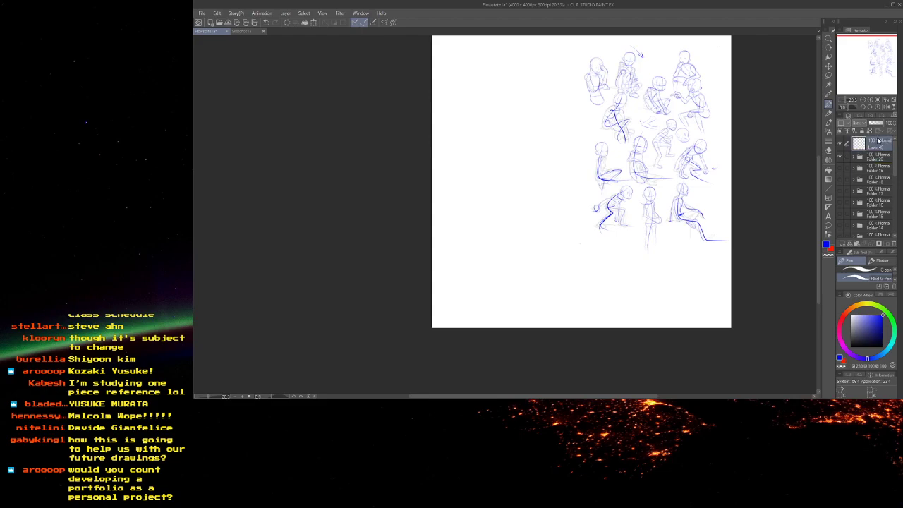
{"action": "left_click", "coordinate": [832, 249]}
{"action": "scroll", "coordinate": [583, 225], "scroll_direction": "up", "scroll_amount": 3}
{"action": "left_click_drag", "start_coordinate": [582, 177], "coordinate": [647, 284]}
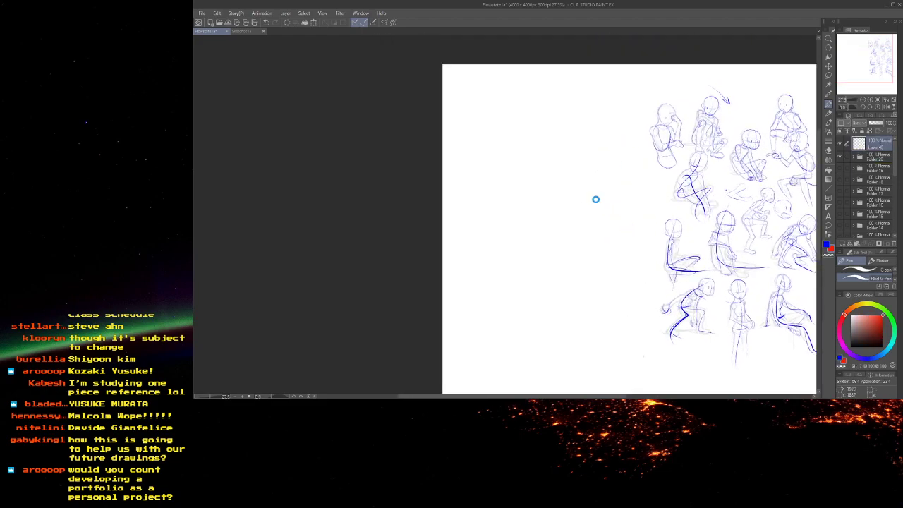
{"action": "scroll", "coordinate": [596, 203], "scroll_direction": "up", "scroll_amount": 8}
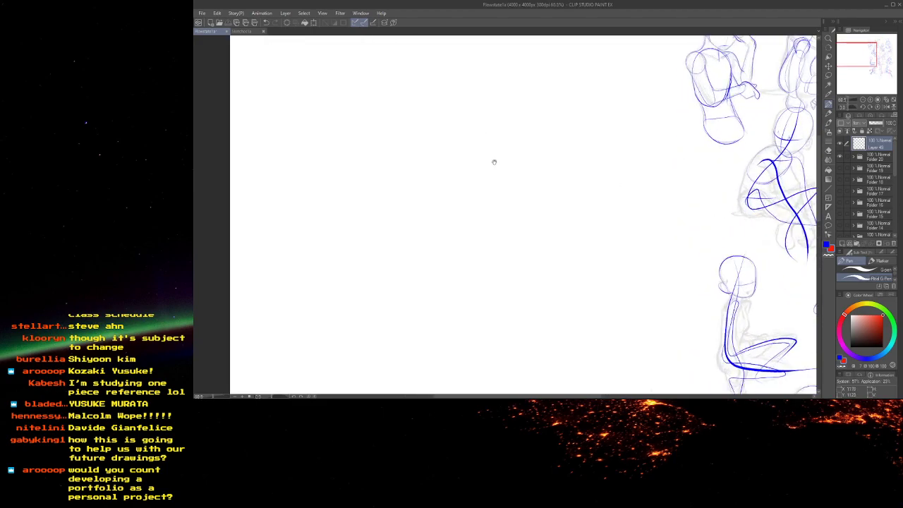
{"action": "left_click_drag", "start_coordinate": [493, 164], "coordinate": [587, 216]}
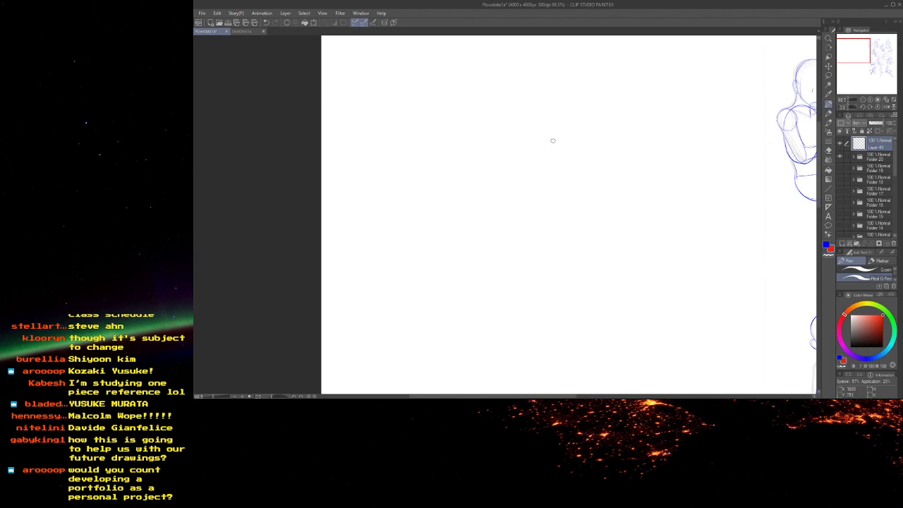
{"action": "mouse_move", "coordinate": [555, 125]}
{"action": "left_mouse_down"}
{"action": "mouse_move", "coordinate": [540, 110]}
{"action": "mouse_move", "coordinate": [568, 113]}
{"action": "left_mouse_up"}
{"action": "mouse_move", "coordinate": [564, 143]}
{"action": "left_mouse_down"}
{"action": "mouse_move", "coordinate": [585, 136]}
{"action": "mouse_move", "coordinate": [565, 143]}
{"action": "left_mouse_up"}
{"action": "left_click_drag", "start_coordinate": [562, 159], "coordinate": [560, 148]}
{"action": "left_click_drag", "start_coordinate": [585, 99], "coordinate": [585, 135]}
{"action": "mouse_move", "coordinate": [585, 116]}
{"action": "left_mouse_down"}
{"action": "mouse_move", "coordinate": [584, 74]}
{"action": "mouse_move", "coordinate": [562, 86]}
{"action": "left_mouse_up"}
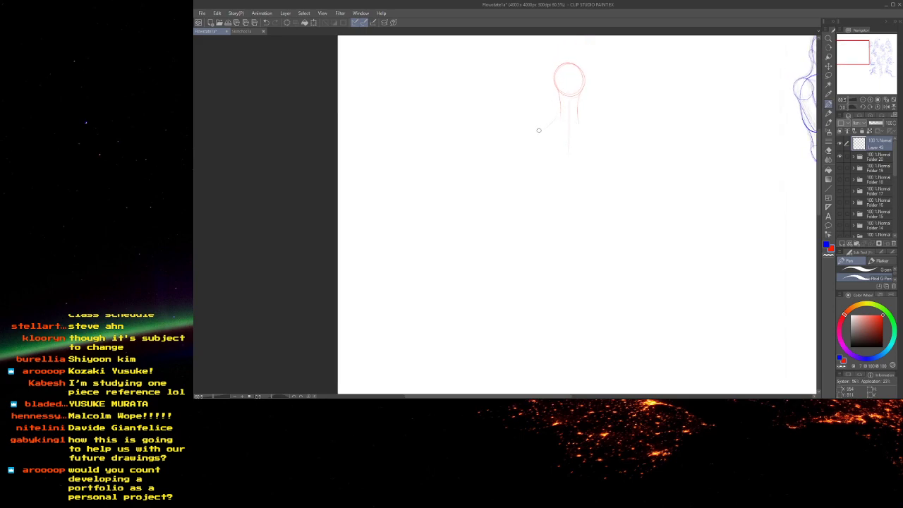
- Sketch the red character's shoulder line, tapering torso sides, curved centre lines, waist and rounded pelvis
{"action": "left_click_drag", "start_coordinate": [576, 116], "coordinate": [615, 129]}
{"action": "left_click_drag", "start_coordinate": [607, 140], "coordinate": [602, 183]}
{"action": "left_click_drag", "start_coordinate": [555, 195], "coordinate": [552, 169]}
{"action": "left_click_drag", "start_coordinate": [559, 110], "coordinate": [569, 162]}
{"action": "left_click_drag", "start_coordinate": [560, 131], "coordinate": [572, 224]}
{"action": "left_click_drag", "start_coordinate": [562, 264], "coordinate": [586, 268]}
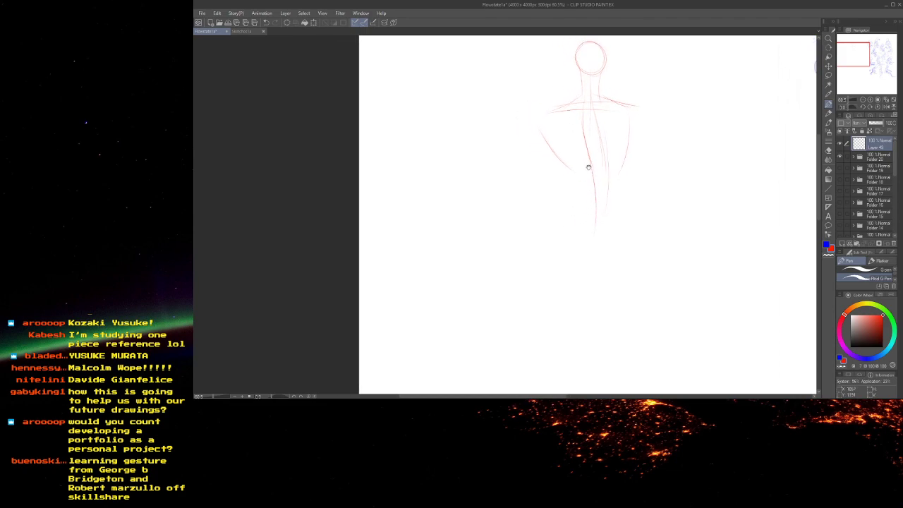
{"action": "left_click_drag", "start_coordinate": [587, 234], "coordinate": [622, 183]}
{"action": "left_click_drag", "start_coordinate": [605, 237], "coordinate": [628, 212]}
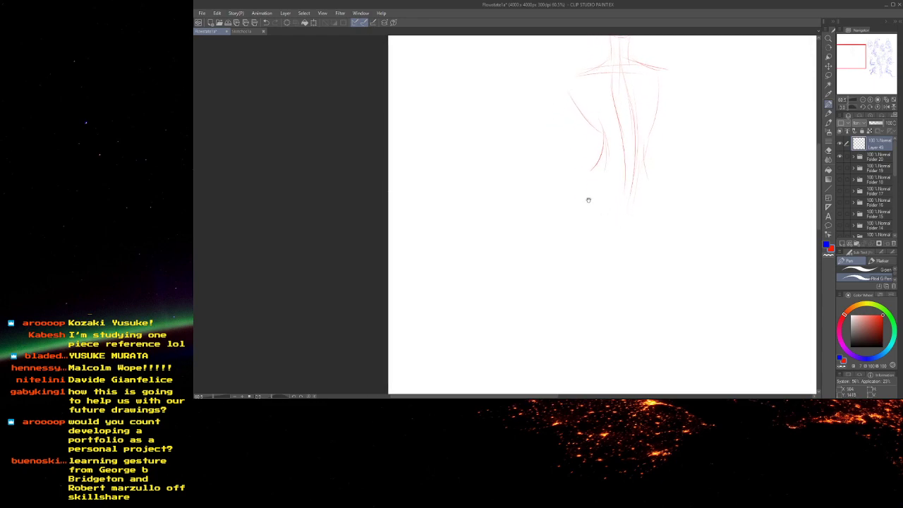
{"action": "mouse_move", "coordinate": [575, 166]}
{"action": "left_mouse_down"}
{"action": "mouse_move", "coordinate": [565, 172]}
{"action": "mouse_move", "coordinate": [588, 175]}
{"action": "left_mouse_up"}
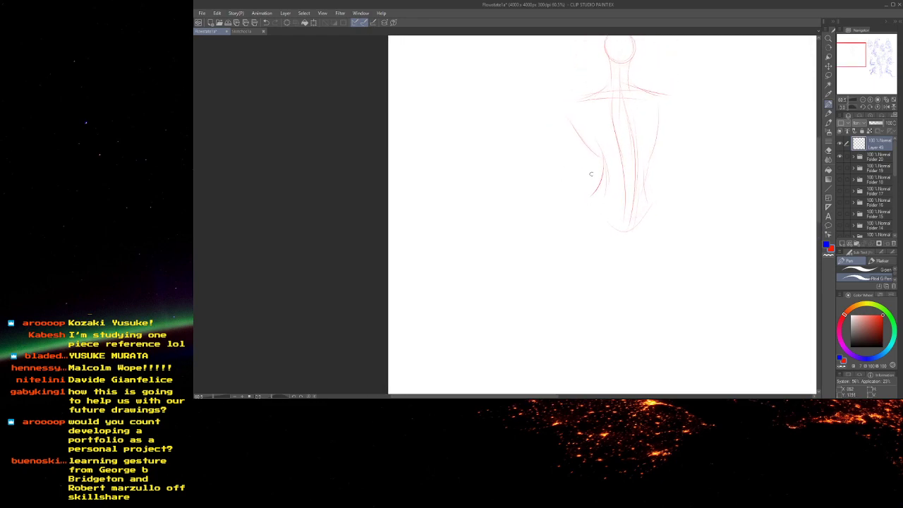
- Sketch the long outer contours of the red character's hips and legs
{"action": "mouse_move", "coordinate": [579, 226]}
{"action": "left_mouse_down"}
{"action": "mouse_move", "coordinate": [598, 149]}
{"action": "mouse_move", "coordinate": [621, 161]}
{"action": "mouse_move", "coordinate": [632, 144]}
{"action": "mouse_move", "coordinate": [592, 299]}
{"action": "left_mouse_up"}
{"action": "left_click_drag", "start_coordinate": [602, 188], "coordinate": [563, 359]}
{"action": "left_click_drag", "start_coordinate": [604, 235], "coordinate": [593, 188]}
{"action": "left_click_drag", "start_coordinate": [630, 127], "coordinate": [639, 180]}
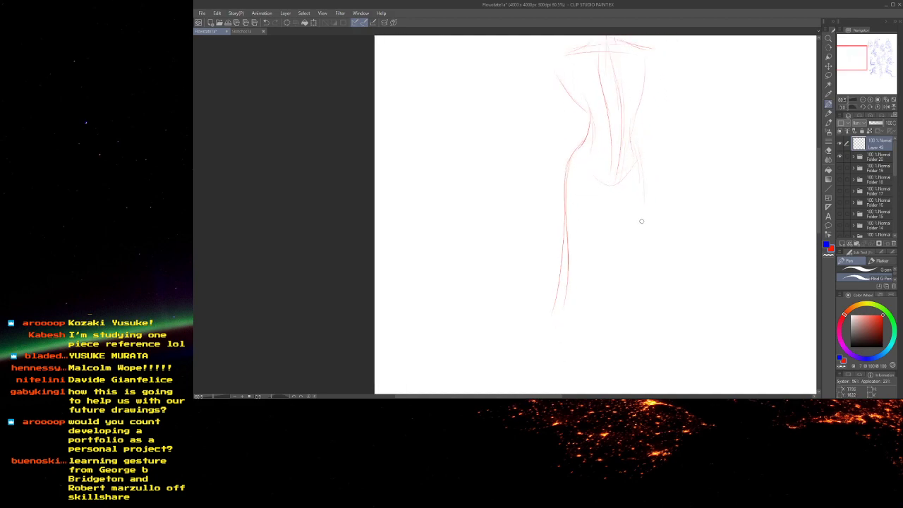
{"action": "left_click_drag", "start_coordinate": [652, 310], "coordinate": [654, 318]}
{"action": "mouse_move", "coordinate": [582, 140]}
{"action": "left_mouse_down"}
{"action": "mouse_move", "coordinate": [572, 183]}
{"action": "mouse_move", "coordinate": [586, 273]}
{"action": "left_mouse_up"}
- Sketch a large curved hat brim and V-shaped crown lines around the red character's head
{"action": "left_click_drag", "start_coordinate": [592, 91], "coordinate": [585, 138]}
{"action": "left_click_drag", "start_coordinate": [573, 193], "coordinate": [597, 201]}
{"action": "left_click_drag", "start_coordinate": [528, 186], "coordinate": [557, 110]}
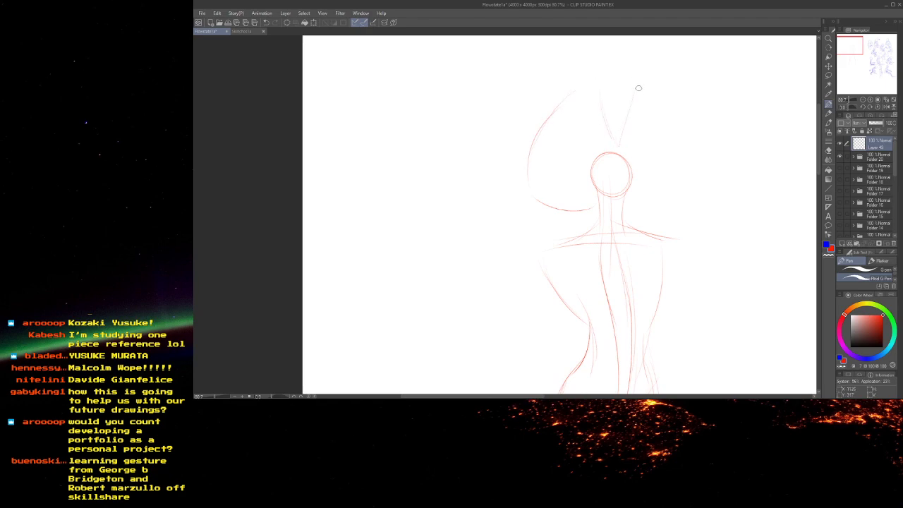
{"action": "scroll", "coordinate": [626, 144], "scroll_direction": "up", "scroll_amount": 1}
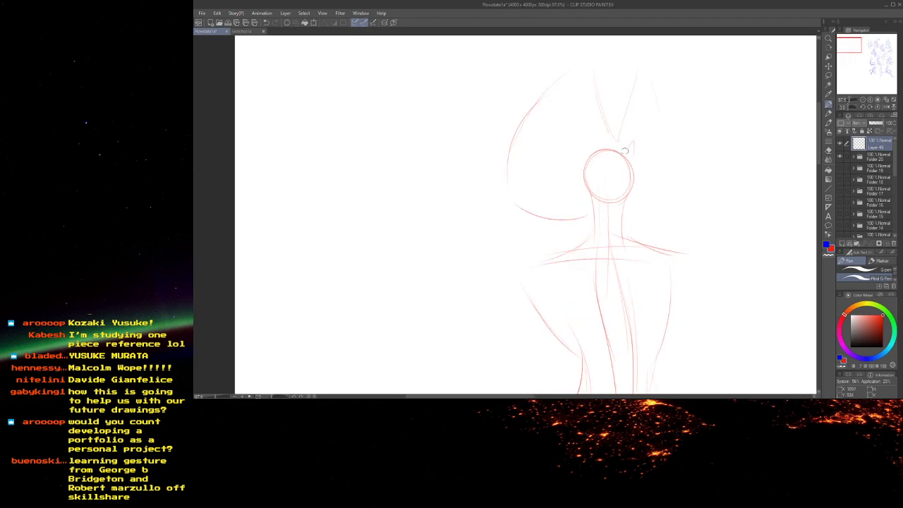
- Sketch a band across the red character's head, with a knot and a long tail trailing out to the side
{"action": "left_click_drag", "start_coordinate": [615, 153], "coordinate": [687, 159]}
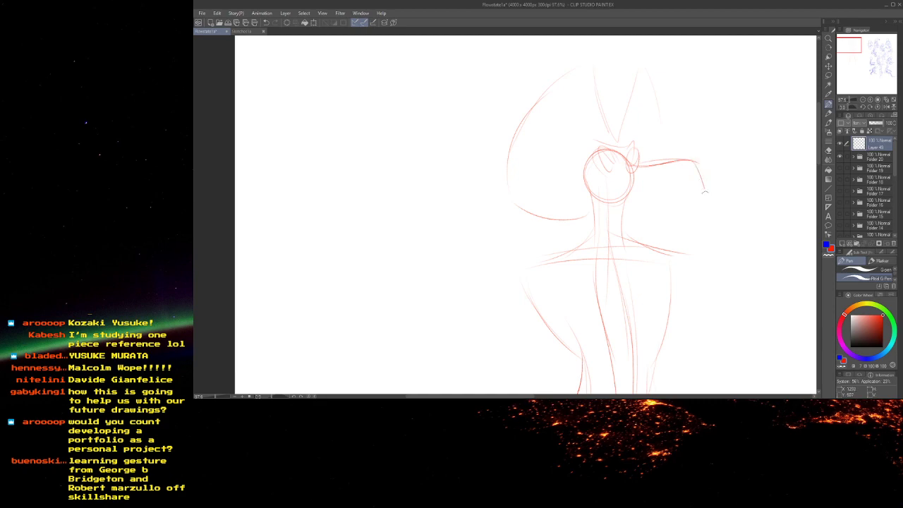
{"action": "left_click_drag", "start_coordinate": [657, 187], "coordinate": [709, 201]}
{"action": "mouse_move", "coordinate": [584, 166]}
{"action": "left_mouse_down"}
{"action": "mouse_move", "coordinate": [609, 186]}
{"action": "mouse_move", "coordinate": [578, 146]}
{"action": "mouse_move", "coordinate": [621, 169]}
{"action": "mouse_move", "coordinate": [631, 199]}
{"action": "left_mouse_up"}
{"action": "left_click_drag", "start_coordinate": [592, 166], "coordinate": [634, 202]}
{"action": "scroll", "coordinate": [565, 108], "scroll_direction": "down", "scroll_amount": 1}
{"action": "scroll", "coordinate": [565, 108], "scroll_direction": "down", "scroll_amount": 4}
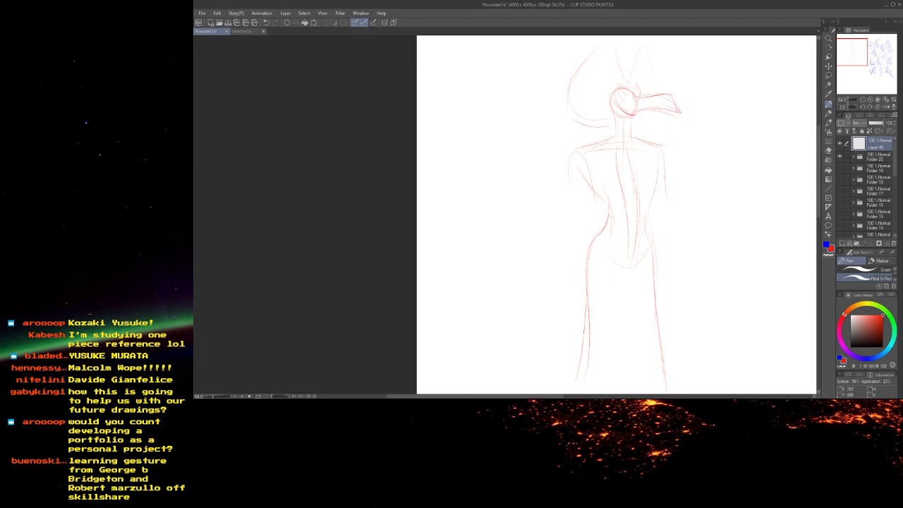
- Sketch both of the red character's arms hanging down from the shoulders beside the torso
{"action": "mouse_move", "coordinate": [563, 171]}
{"action": "left_mouse_down"}
{"action": "mouse_move", "coordinate": [587, 101]}
{"action": "mouse_move", "coordinate": [581, 207]}
{"action": "left_mouse_up"}
{"action": "left_click_drag", "start_coordinate": [642, 154], "coordinate": [602, 117]}
{"action": "left_click_drag", "start_coordinate": [649, 81], "coordinate": [666, 152]}
{"action": "mouse_move", "coordinate": [614, 174]}
{"action": "left_mouse_down"}
{"action": "mouse_move", "coordinate": [648, 216]}
{"action": "mouse_move", "coordinate": [603, 264]}
{"action": "left_mouse_up"}
{"action": "mouse_move", "coordinate": [612, 236]}
{"action": "left_mouse_down"}
{"action": "mouse_move", "coordinate": [621, 204]}
{"action": "mouse_move", "coordinate": [559, 230]}
{"action": "left_mouse_up"}
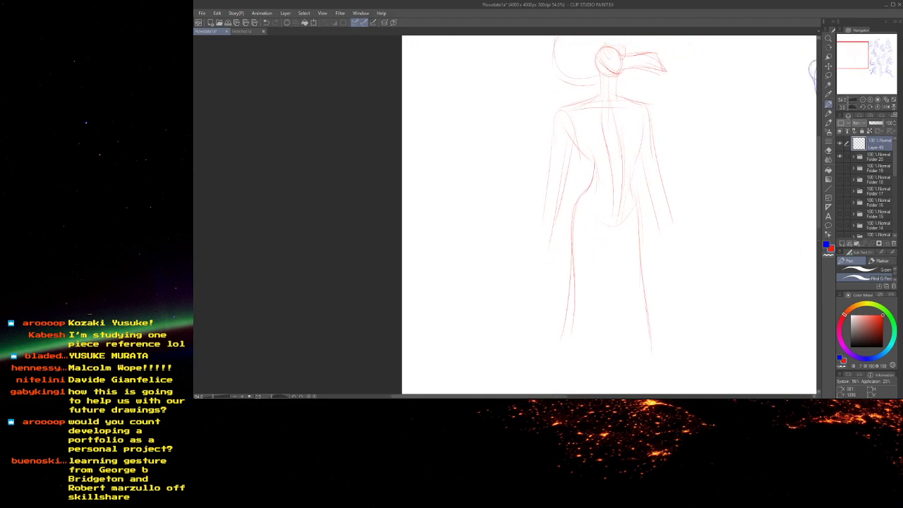
- Add wide cuff lines around the red character's forearms and reinforce the contours of the hanging arms and legs
{"action": "left_click_drag", "start_coordinate": [537, 183], "coordinate": [673, 203]}
{"action": "left_click_drag", "start_coordinate": [593, 171], "coordinate": [665, 145]}
{"action": "left_click_drag", "start_coordinate": [683, 176], "coordinate": [681, 231]}
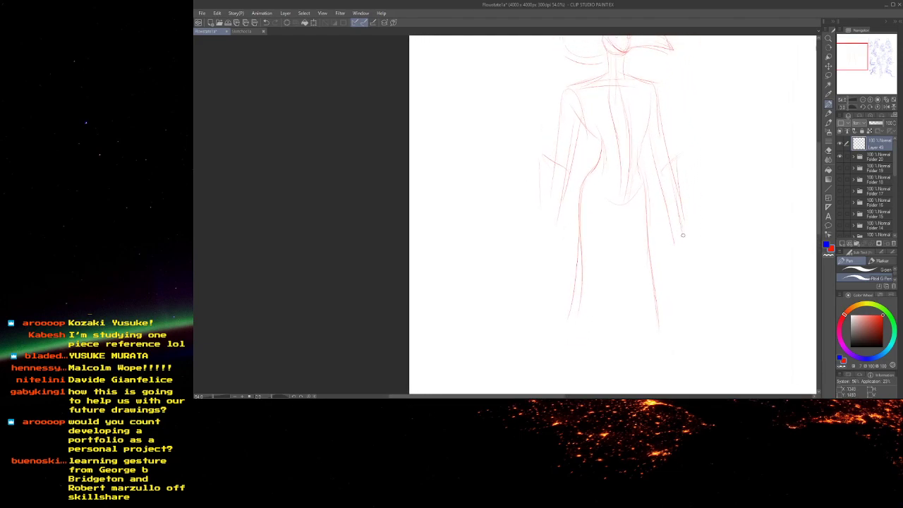
{"action": "left_click_drag", "start_coordinate": [564, 209], "coordinate": [597, 239]}
{"action": "left_click_drag", "start_coordinate": [630, 163], "coordinate": [606, 111]}
{"action": "left_click_drag", "start_coordinate": [677, 145], "coordinate": [696, 273]}
{"action": "left_click_drag", "start_coordinate": [684, 227], "coordinate": [694, 292]}
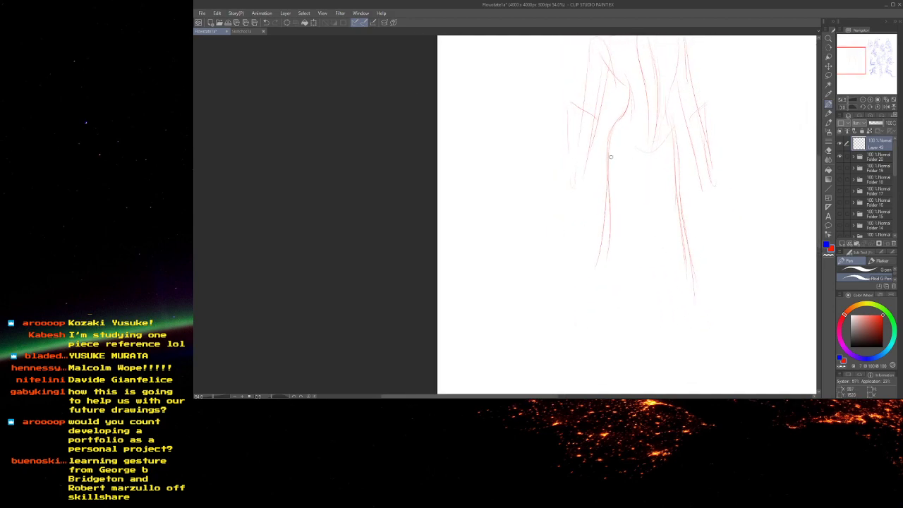
- Sketch a large hooked blade and a straight blade held at the red character's sides, with round fists around the handles
{"action": "left_click_drag", "start_coordinate": [592, 306], "coordinate": [623, 342]}
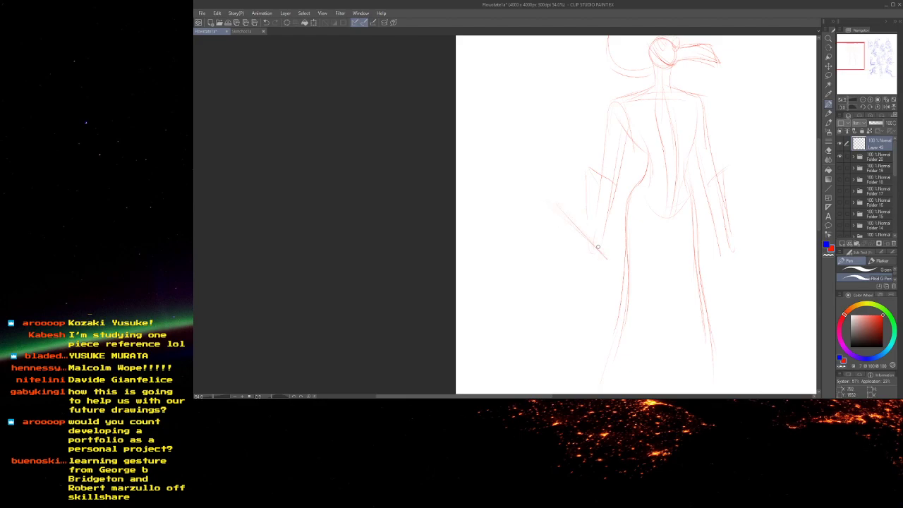
{"action": "left_click_drag", "start_coordinate": [608, 251], "coordinate": [639, 293]}
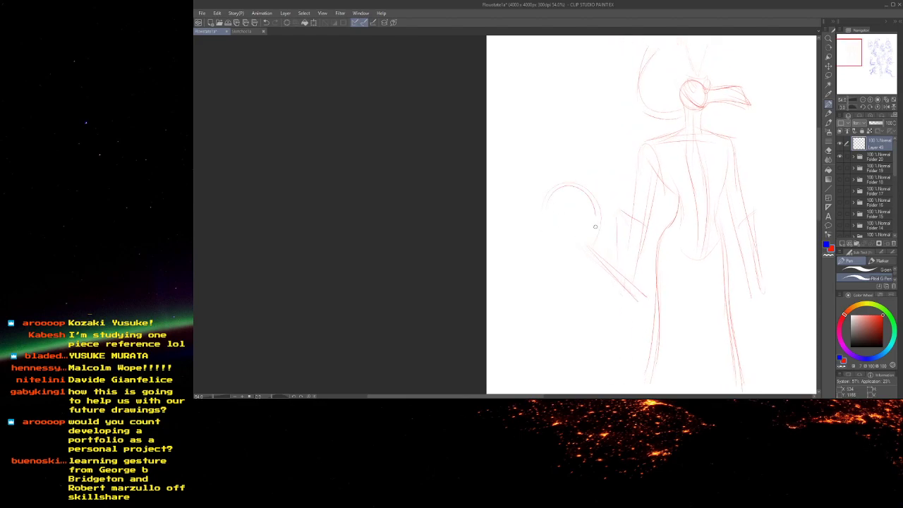
{"action": "left_click_drag", "start_coordinate": [619, 234], "coordinate": [477, 208]}
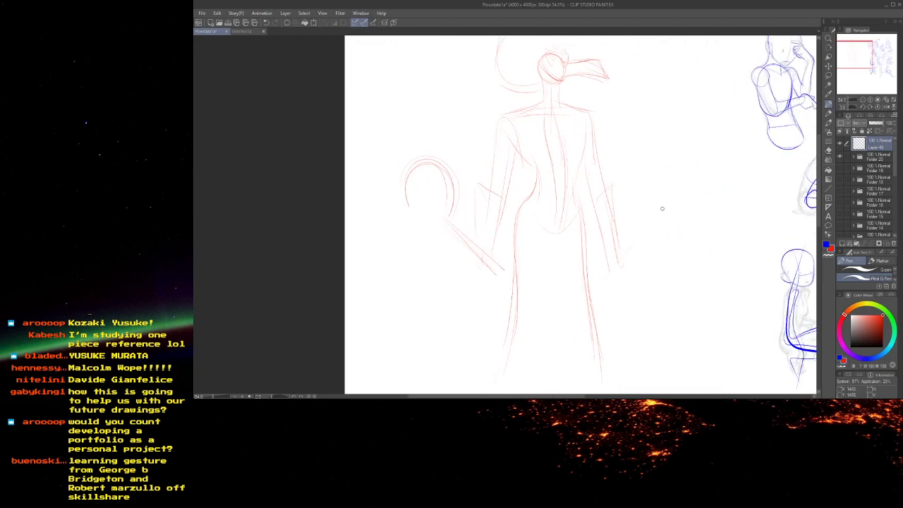
{"action": "mouse_move", "coordinate": [678, 185]}
{"action": "left_mouse_down"}
{"action": "mouse_move", "coordinate": [616, 269]}
{"action": "mouse_move", "coordinate": [621, 258]}
{"action": "mouse_move", "coordinate": [670, 269]}
{"action": "mouse_move", "coordinate": [658, 258]}
{"action": "mouse_move", "coordinate": [630, 272]}
{"action": "left_mouse_up"}
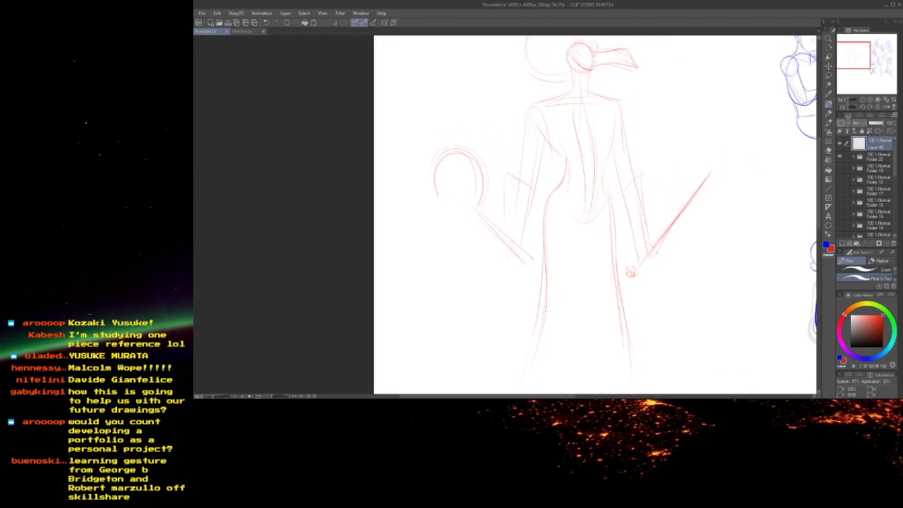
{"action": "left_click_drag", "start_coordinate": [511, 232], "coordinate": [574, 317]}
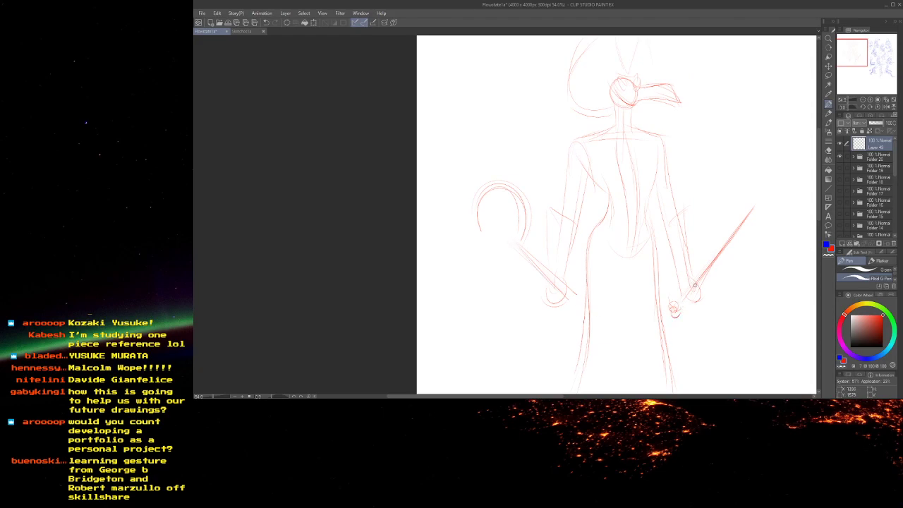
{"action": "mouse_move", "coordinate": [676, 308]}
{"action": "left_mouse_down"}
{"action": "mouse_move", "coordinate": [641, 155]}
{"action": "mouse_move", "coordinate": [627, 196]}
{"action": "mouse_move", "coordinate": [548, 244]}
{"action": "mouse_move", "coordinate": [577, 276]}
{"action": "mouse_move", "coordinate": [541, 202]}
{"action": "mouse_move", "coordinate": [618, 209]}
{"action": "mouse_move", "coordinate": [693, 282]}
{"action": "mouse_move", "coordinate": [548, 196]}
{"action": "mouse_move", "coordinate": [563, 204]}
{"action": "mouse_move", "coordinate": [532, 153]}
{"action": "mouse_move", "coordinate": [619, 290]}
{"action": "mouse_move", "coordinate": [630, 290]}
{"action": "left_mouse_up"}
- Reshape the band trailing from the red character's head into a long beak and add two round eye lenses
{"action": "left_click_drag", "start_coordinate": [638, 187], "coordinate": [633, 347]}
{"action": "scroll", "coordinate": [624, 233], "scroll_direction": "up", "scroll_amount": 2}
{"action": "scroll", "coordinate": [620, 238], "scroll_direction": "up", "scroll_amount": 1}
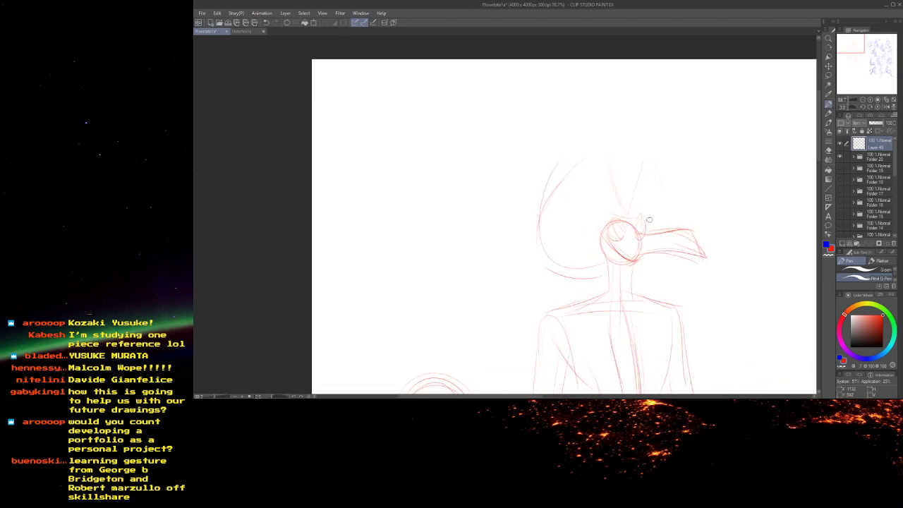
{"action": "left_click_drag", "start_coordinate": [681, 227], "coordinate": [615, 219]}
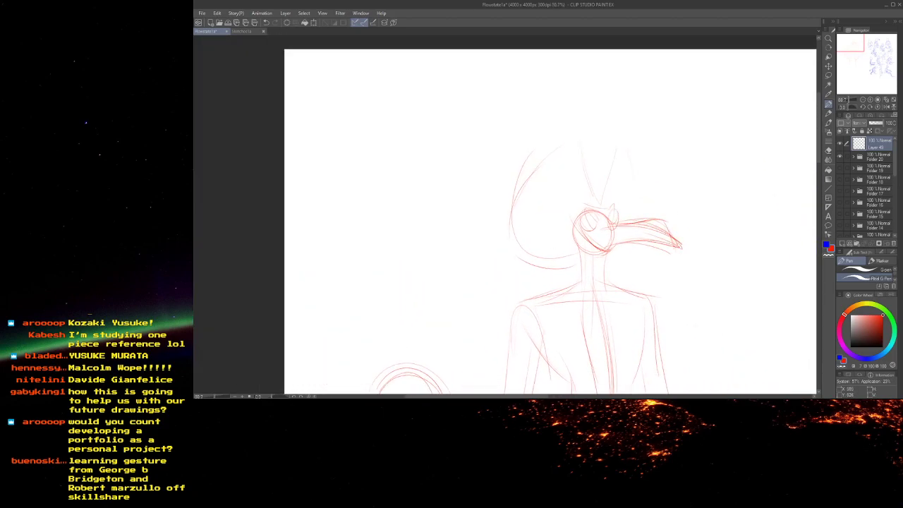
{"action": "scroll", "coordinate": [583, 210], "scroll_direction": "down", "scroll_amount": 1}
{"action": "scroll", "coordinate": [595, 203], "scroll_direction": "up", "scroll_amount": 2}
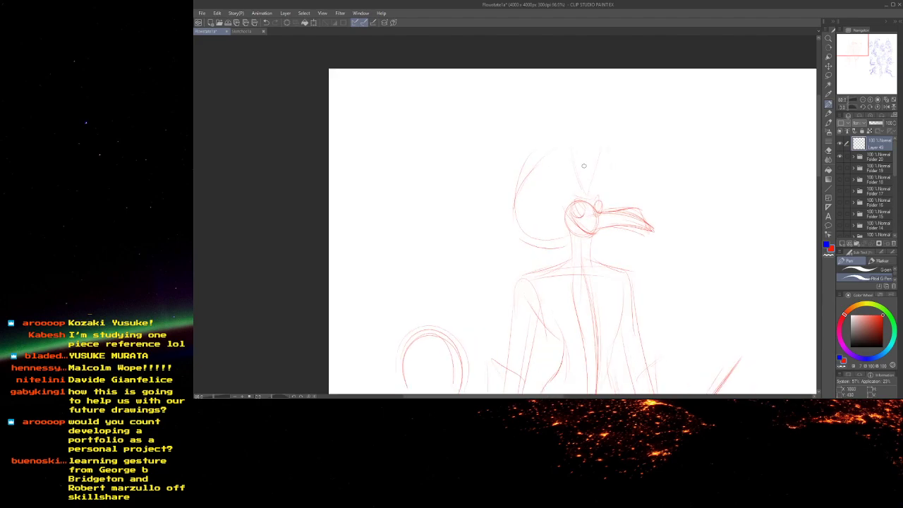
{"action": "scroll", "coordinate": [604, 202], "scroll_direction": "up", "scroll_amount": 1}
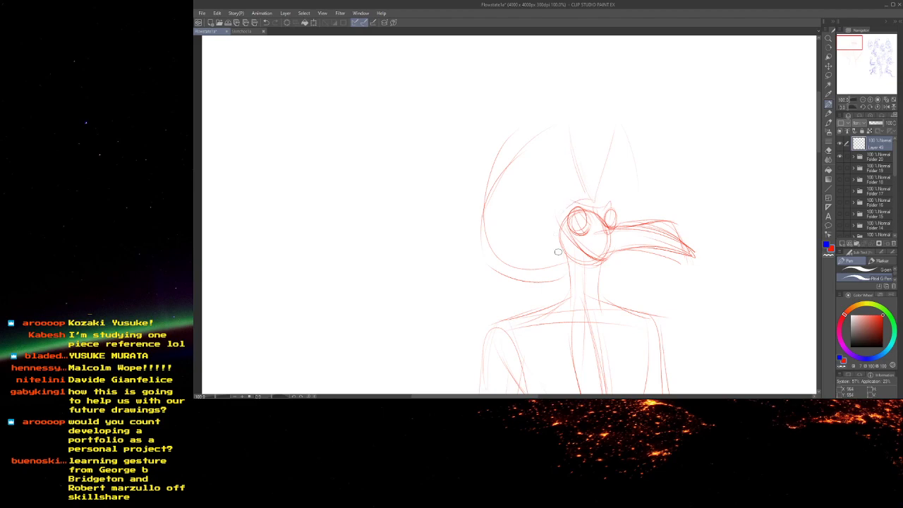
- Sketch a mouth line and a narrow chin below the base of the red character's beak
{"action": "scroll", "coordinate": [553, 234], "scroll_direction": "down", "scroll_amount": 1}
{"action": "scroll", "coordinate": [593, 271], "scroll_direction": "up", "scroll_amount": 2}
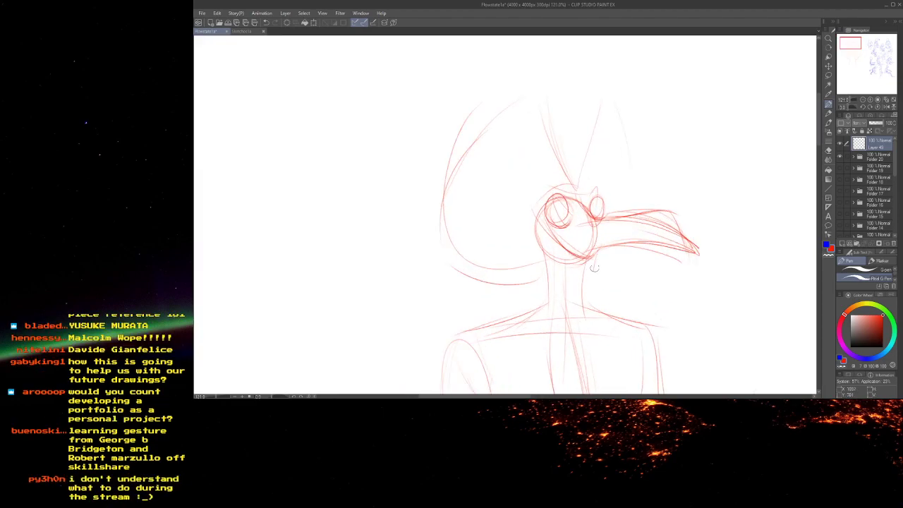
{"action": "scroll", "coordinate": [595, 254], "scroll_direction": "up", "scroll_amount": 1}
{"action": "left_click_drag", "start_coordinate": [595, 268], "coordinate": [568, 278]}
{"action": "left_click_drag", "start_coordinate": [600, 245], "coordinate": [548, 232]}
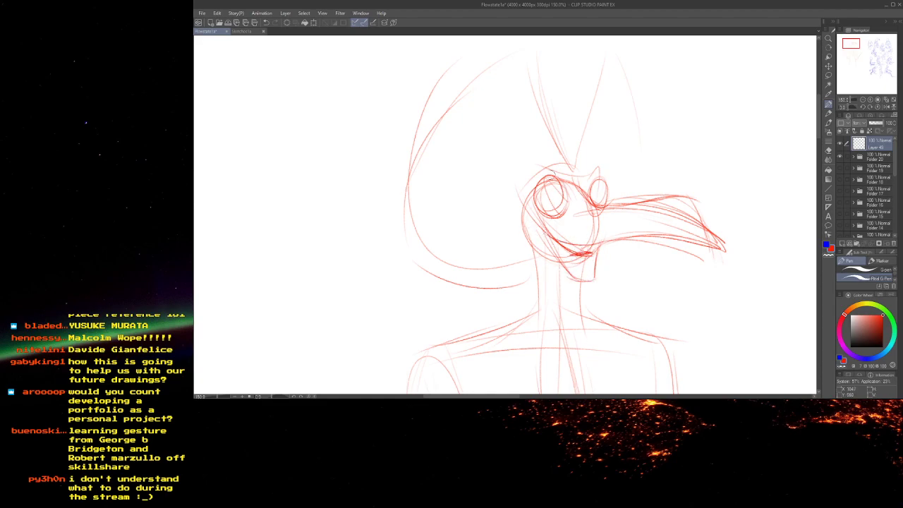
- Draw peaked brow ridges above both eyes and reinforce the side of the mask
{"action": "mouse_move", "coordinate": [538, 175]}
{"action": "left_mouse_down"}
{"action": "mouse_move", "coordinate": [551, 159]}
{"action": "mouse_move", "coordinate": [608, 178]}
{"action": "left_mouse_up"}
{"action": "scroll", "coordinate": [572, 117], "scroll_direction": "up", "scroll_amount": 1}
{"action": "scroll", "coordinate": [584, 189], "scroll_direction": "up", "scroll_amount": 1}
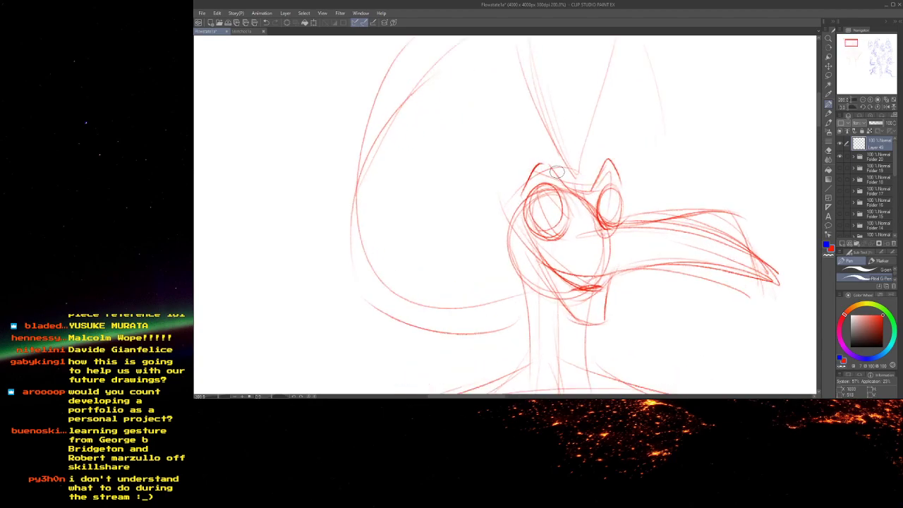
{"action": "mouse_move", "coordinate": [532, 203]}
{"action": "left_mouse_down"}
{"action": "mouse_move", "coordinate": [551, 237]}
{"action": "mouse_move", "coordinate": [563, 200]}
{"action": "left_mouse_up"}
{"action": "left_click_drag", "start_coordinate": [527, 189], "coordinate": [504, 216]}
{"action": "mouse_move", "coordinate": [556, 176]}
{"action": "left_mouse_down"}
{"action": "mouse_move", "coordinate": [592, 189]}
{"action": "mouse_move", "coordinate": [565, 189]}
{"action": "left_mouse_up"}
{"action": "scroll", "coordinate": [492, 83], "scroll_direction": "down", "scroll_amount": 1}
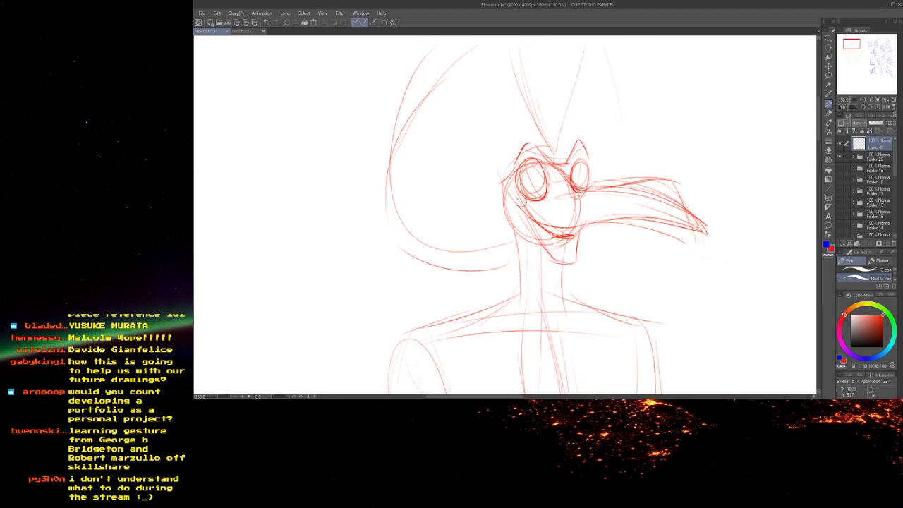
- Erase the rough upper contour of the beak and redraw it with a clean downward hook at the tip
{"action": "left_click_drag", "start_coordinate": [610, 221], "coordinate": [688, 229]}
{"action": "key", "text": "e"}
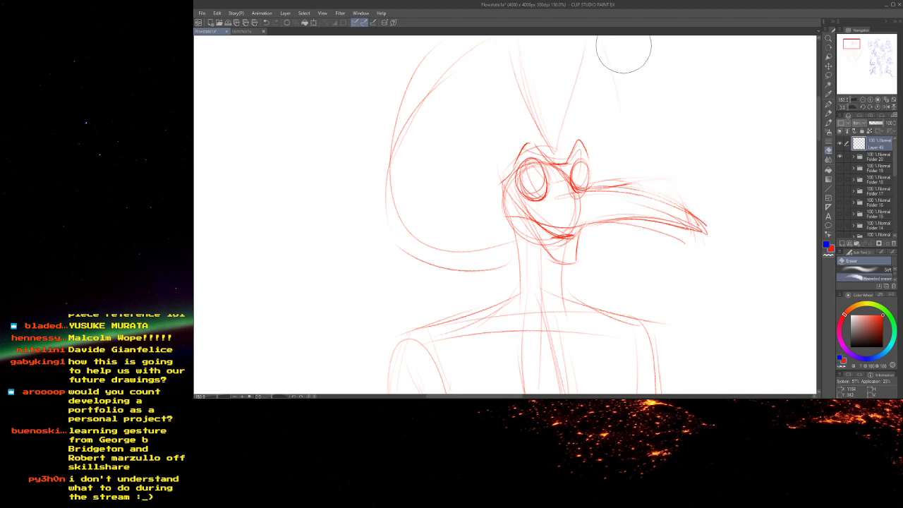
{"action": "left_click", "coordinate": [828, 104]}
{"action": "left_click", "coordinate": [828, 122]}
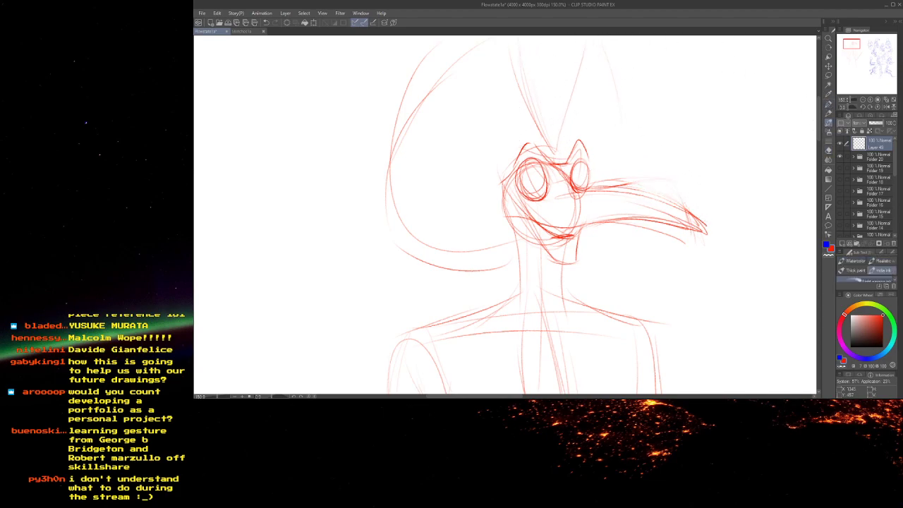
{"action": "left_click", "coordinate": [829, 104]}
{"action": "mouse_move", "coordinate": [592, 188]}
{"action": "left_mouse_down"}
{"action": "mouse_move", "coordinate": [669, 181]}
{"action": "mouse_move", "coordinate": [698, 221]}
{"action": "left_mouse_up"}
{"action": "mouse_move", "coordinate": [665, 183]}
{"action": "left_mouse_down"}
{"action": "mouse_move", "coordinate": [700, 225]}
{"action": "mouse_move", "coordinate": [691, 210]}
{"action": "left_mouse_up"}
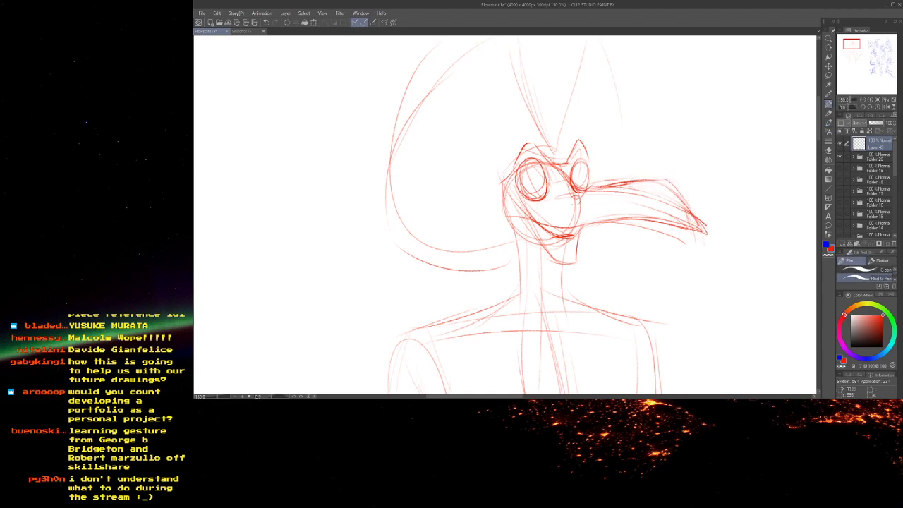
- Sketch small round heads beside the character as studies of different beak shapes
{"action": "left_click_drag", "start_coordinate": [618, 97], "coordinate": [544, 138]}
{"action": "mouse_move", "coordinate": [658, 135]}
{"action": "left_mouse_down"}
{"action": "mouse_move", "coordinate": [653, 158]}
{"action": "mouse_move", "coordinate": [733, 164]}
{"action": "left_mouse_up"}
{"action": "left_click_drag", "start_coordinate": [650, 158], "coordinate": [720, 162]}
{"action": "left_click_drag", "start_coordinate": [647, 156], "coordinate": [709, 157]}
{"action": "mouse_move", "coordinate": [656, 136]}
{"action": "left_mouse_down"}
{"action": "mouse_move", "coordinate": [633, 180]}
{"action": "mouse_move", "coordinate": [629, 173]}
{"action": "left_mouse_up"}
{"action": "left_click_drag", "start_coordinate": [630, 170], "coordinate": [633, 187]}
{"action": "mouse_move", "coordinate": [607, 131]}
{"action": "left_mouse_down"}
{"action": "mouse_move", "coordinate": [608, 169]}
{"action": "mouse_move", "coordinate": [620, 185]}
{"action": "left_mouse_up"}
{"action": "mouse_move", "coordinate": [630, 141]}
{"action": "left_mouse_down"}
{"action": "mouse_move", "coordinate": [634, 163]}
{"action": "mouse_move", "coordinate": [671, 170]}
{"action": "mouse_move", "coordinate": [639, 171]}
{"action": "mouse_move", "coordinate": [642, 140]}
{"action": "mouse_move", "coordinate": [613, 146]}
{"action": "left_mouse_up"}
{"action": "mouse_move", "coordinate": [629, 179]}
{"action": "left_mouse_down"}
{"action": "mouse_move", "coordinate": [627, 142]}
{"action": "mouse_move", "coordinate": [620, 184]}
{"action": "mouse_move", "coordinate": [602, 162]}
{"action": "mouse_move", "coordinate": [607, 170]}
{"action": "left_mouse_up"}
{"action": "left_click_drag", "start_coordinate": [629, 146], "coordinate": [624, 182]}
{"action": "mouse_move", "coordinate": [627, 185]}
{"action": "left_mouse_down"}
{"action": "mouse_move", "coordinate": [621, 156]}
{"action": "mouse_move", "coordinate": [628, 205]}
{"action": "mouse_move", "coordinate": [648, 192]}
{"action": "mouse_move", "coordinate": [645, 180]}
{"action": "mouse_move", "coordinate": [678, 171]}
{"action": "mouse_move", "coordinate": [697, 192]}
{"action": "mouse_move", "coordinate": [646, 190]}
{"action": "mouse_move", "coordinate": [625, 203]}
{"action": "left_mouse_up"}
- Add another small head study with a blunt, squared-off beak beside the character
{"action": "mouse_move", "coordinate": [584, 178]}
{"action": "left_mouse_down"}
{"action": "mouse_move", "coordinate": [582, 161]}
{"action": "mouse_move", "coordinate": [575, 195]}
{"action": "left_mouse_up"}
{"action": "mouse_move", "coordinate": [502, 137]}
{"action": "left_mouse_down"}
{"action": "mouse_move", "coordinate": [471, 139]}
{"action": "mouse_move", "coordinate": [452, 219]}
{"action": "left_mouse_up"}
{"action": "mouse_move", "coordinate": [660, 149]}
{"action": "left_mouse_down"}
{"action": "mouse_move", "coordinate": [657, 169]}
{"action": "mouse_move", "coordinate": [663, 154]}
{"action": "mouse_move", "coordinate": [710, 165]}
{"action": "left_mouse_up"}
{"action": "mouse_move", "coordinate": [709, 166]}
{"action": "left_mouse_down"}
{"action": "mouse_move", "coordinate": [663, 168]}
{"action": "mouse_move", "coordinate": [730, 166]}
{"action": "left_mouse_up"}
{"action": "mouse_move", "coordinate": [730, 166]}
{"action": "left_mouse_down"}
{"action": "mouse_move", "coordinate": [658, 166]}
{"action": "mouse_move", "coordinate": [657, 155]}
{"action": "mouse_move", "coordinate": [664, 189]}
{"action": "left_mouse_up"}
{"action": "left_click_drag", "start_coordinate": [665, 189], "coordinate": [643, 182]}
- Darken the curve of the hat brim and thicken the outlines of the character's two eyes
{"action": "left_click_drag", "start_coordinate": [451, 183], "coordinate": [537, 96]}
{"action": "left_click_drag", "start_coordinate": [487, 233], "coordinate": [580, 129]}
{"action": "left_click_drag", "start_coordinate": [562, 172], "coordinate": [569, 221]}
{"action": "mouse_move", "coordinate": [515, 134]}
{"action": "left_mouse_down"}
{"action": "mouse_move", "coordinate": [561, 236]}
{"action": "mouse_move", "coordinate": [452, 235]}
{"action": "mouse_move", "coordinate": [458, 106]}
{"action": "left_mouse_up"}
{"action": "mouse_move", "coordinate": [591, 204]}
{"action": "left_mouse_down"}
{"action": "mouse_move", "coordinate": [584, 171]}
{"action": "mouse_move", "coordinate": [628, 200]}
{"action": "mouse_move", "coordinate": [587, 227]}
{"action": "mouse_move", "coordinate": [587, 240]}
{"action": "mouse_move", "coordinate": [566, 230]}
{"action": "mouse_move", "coordinate": [593, 250]}
{"action": "left_mouse_up"}
- Try filling the insides of the character's eyes with solid red
{"action": "scroll", "coordinate": [577, 201], "scroll_direction": "up", "scroll_amount": 2}
{"action": "mouse_move", "coordinate": [634, 230]}
{"action": "left_mouse_down"}
{"action": "mouse_move", "coordinate": [639, 243]}
{"action": "mouse_move", "coordinate": [711, 227]}
{"action": "mouse_move", "coordinate": [771, 280]}
{"action": "mouse_move", "coordinate": [632, 286]}
{"action": "mouse_move", "coordinate": [562, 271]}
{"action": "left_mouse_up"}
{"action": "left_click_drag", "start_coordinate": [589, 229], "coordinate": [597, 247]}
{"action": "left_click_drag", "start_coordinate": [636, 223], "coordinate": [637, 243]}
{"action": "key", "text": "ctrl+z"}
{"action": "key", "text": "ctrl+z"}
{"action": "key", "text": "ctrl+z"}
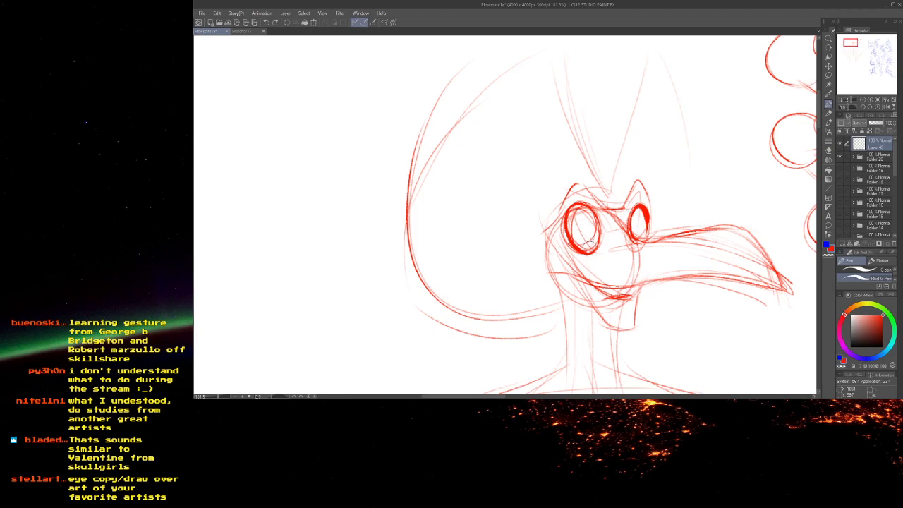
{"action": "left_click_drag", "start_coordinate": [584, 220], "coordinate": [597, 250]}
{"action": "key", "text": "ctrl+z"}
{"action": "mouse_move", "coordinate": [615, 185]}
{"action": "left_mouse_down"}
{"action": "mouse_move", "coordinate": [613, 167]}
{"action": "mouse_move", "coordinate": [583, 224]}
{"action": "mouse_move", "coordinate": [584, 202]}
{"action": "mouse_move", "coordinate": [580, 226]}
{"action": "mouse_move", "coordinate": [573, 194]}
{"action": "left_mouse_up"}
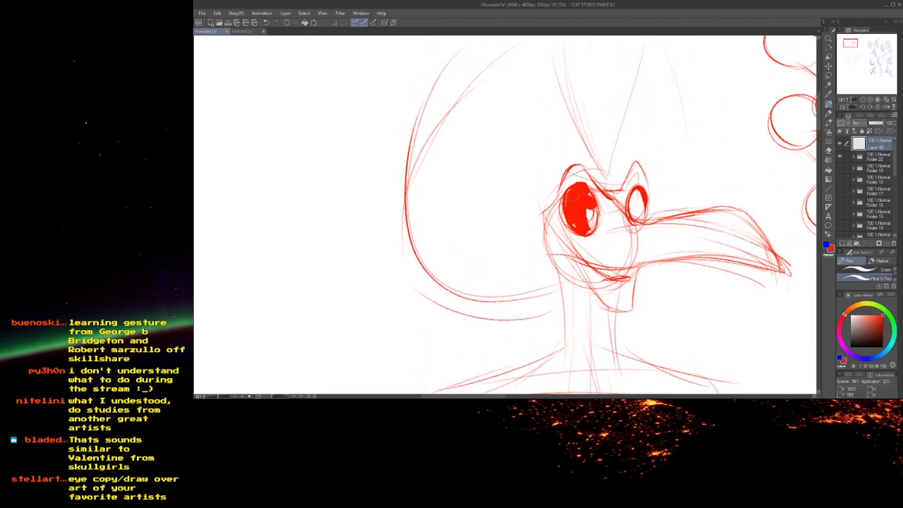
{"action": "key", "text": "ctrl+z"}
{"action": "key", "text": "ctrl+z"}
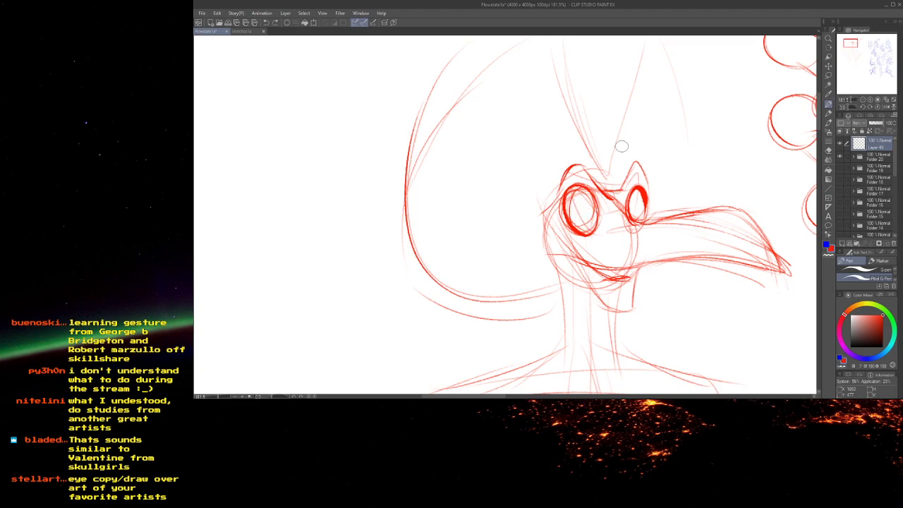
- Try drawing narrow, pointed pupils inside both of the character's eyes
{"action": "scroll", "coordinate": [621, 146], "scroll_direction": "down", "scroll_amount": 5}
{"action": "scroll", "coordinate": [608, 160], "scroll_direction": "up", "scroll_amount": 6}
{"action": "mouse_move", "coordinate": [581, 185]}
{"action": "left_mouse_down"}
{"action": "mouse_move", "coordinate": [598, 229]}
{"action": "mouse_move", "coordinate": [591, 220]}
{"action": "left_mouse_up"}
{"action": "left_click_drag", "start_coordinate": [582, 185], "coordinate": [602, 207]}
{"action": "left_click_drag", "start_coordinate": [642, 212], "coordinate": [649, 187]}
{"action": "left_click_drag", "start_coordinate": [649, 187], "coordinate": [649, 215]}
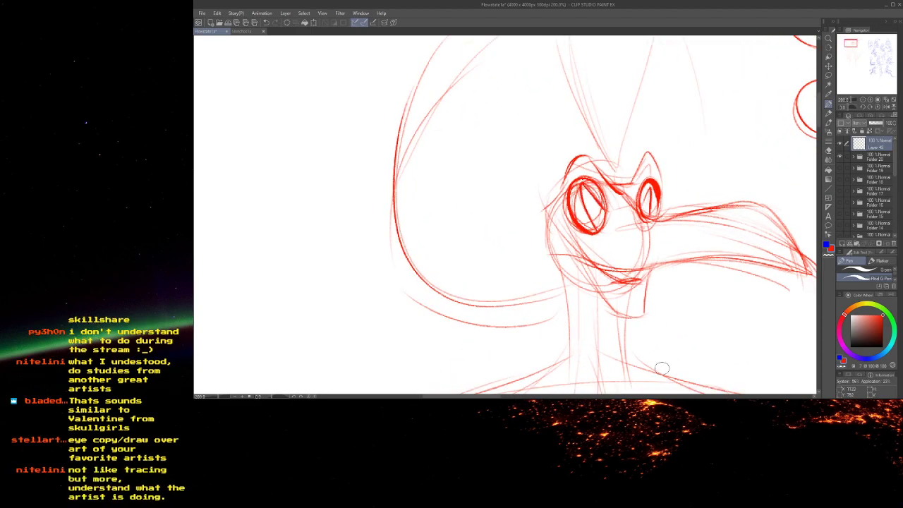
{"action": "key", "text": "ctrl+z"}
{"action": "key", "text": "ctrl+z"}
{"action": "key", "text": "ctrl+z"}
- Reinforce the upper contour of the beak where it meets the far eye
{"action": "scroll", "coordinate": [656, 360], "scroll_direction": "down", "scroll_amount": 4}
{"action": "scroll", "coordinate": [611, 269], "scroll_direction": "up", "scroll_amount": 2}
{"action": "scroll", "coordinate": [611, 269], "scroll_direction": "up", "scroll_amount": 1}
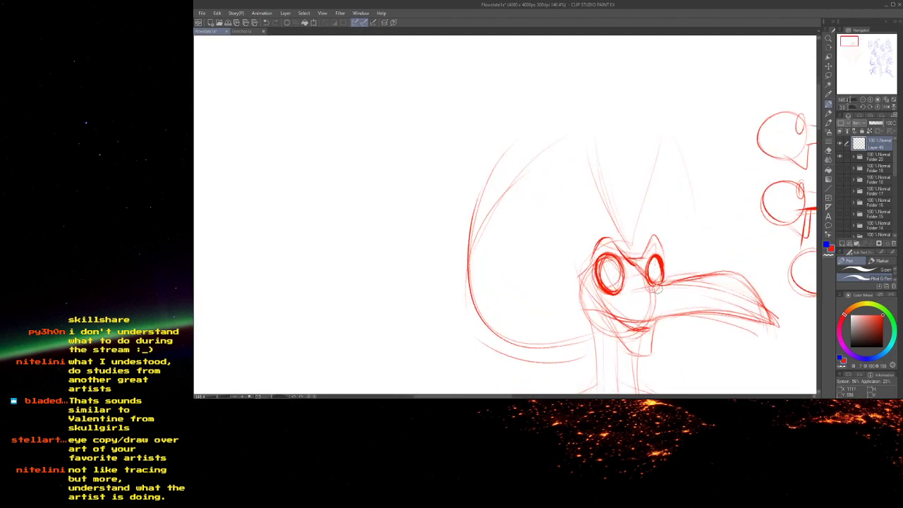
{"action": "scroll", "coordinate": [628, 255], "scroll_direction": "up", "scroll_amount": 1}
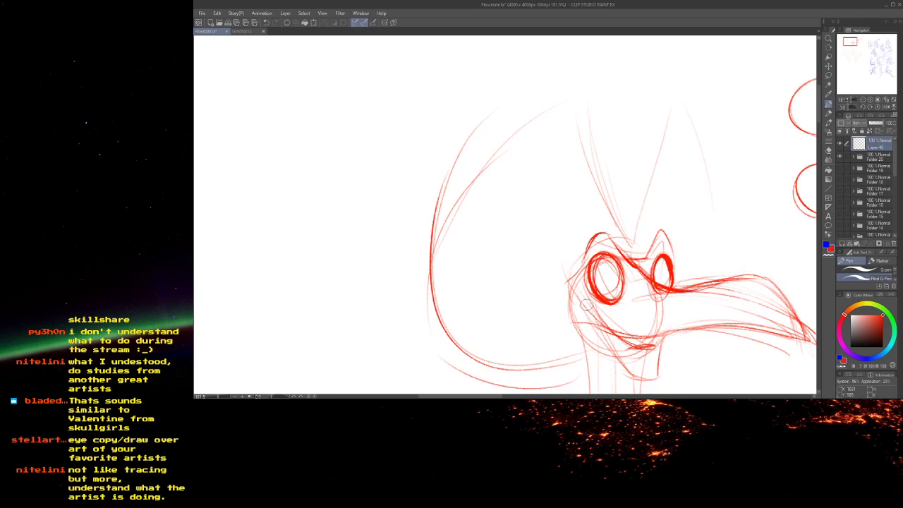
{"action": "scroll", "coordinate": [587, 255], "scroll_direction": "down", "scroll_amount": 3}
- Sketch a short cape flaring from the red character's shoulders, with a nearly straight hem across the chest
{"action": "left_click_drag", "start_coordinate": [552, 254], "coordinate": [513, 56]}
{"action": "mouse_move", "coordinate": [478, 197]}
{"action": "left_mouse_down"}
{"action": "mouse_move", "coordinate": [508, 105]}
{"action": "mouse_move", "coordinate": [546, 262]}
{"action": "mouse_move", "coordinate": [540, 87]}
{"action": "mouse_move", "coordinate": [556, 64]}
{"action": "left_mouse_up"}
{"action": "left_click_drag", "start_coordinate": [542, 231], "coordinate": [568, 52]}
{"action": "mouse_move", "coordinate": [552, 210]}
{"action": "left_mouse_down"}
{"action": "mouse_move", "coordinate": [543, 220]}
{"action": "mouse_move", "coordinate": [564, 244]}
{"action": "left_mouse_up"}
{"action": "left_click_drag", "start_coordinate": [616, 226], "coordinate": [464, 217]}
{"action": "left_click_drag", "start_coordinate": [649, 239], "coordinate": [679, 244]}
{"action": "left_click_drag", "start_coordinate": [512, 153], "coordinate": [621, 386]}
{"action": "mouse_move", "coordinate": [567, 198]}
{"action": "left_mouse_down"}
{"action": "mouse_move", "coordinate": [570, 211]}
{"action": "mouse_move", "coordinate": [562, 196]}
{"action": "left_mouse_up"}
{"action": "mouse_move", "coordinate": [531, 192]}
{"action": "left_mouse_down"}
{"action": "mouse_move", "coordinate": [522, 279]}
{"action": "mouse_move", "coordinate": [764, 261]}
{"action": "left_mouse_up"}
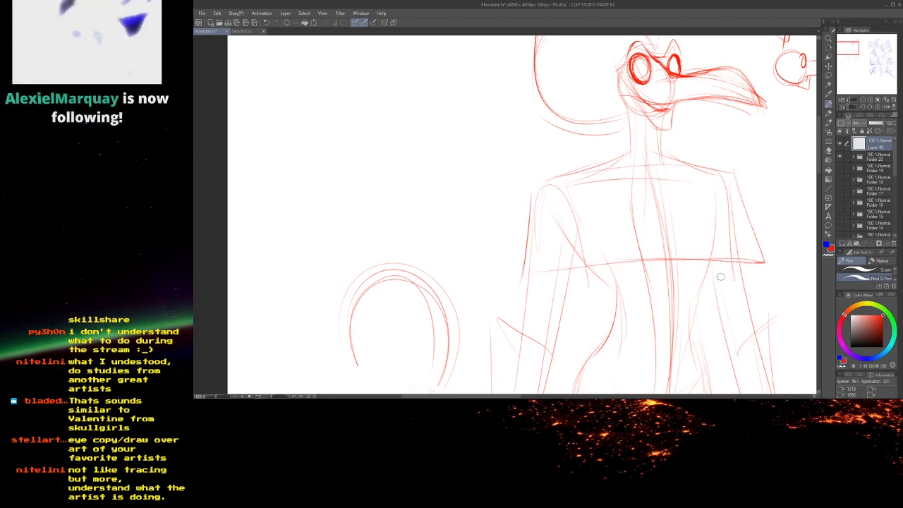
- Mark short sleeve edges below the cape and reinforce the character's neck contour
{"action": "mouse_move", "coordinate": [540, 254]}
{"action": "left_mouse_down"}
{"action": "mouse_move", "coordinate": [536, 174]}
{"action": "mouse_move", "coordinate": [513, 273]}
{"action": "left_mouse_up"}
{"action": "left_click_drag", "start_coordinate": [604, 136], "coordinate": [605, 247]}
{"action": "left_click_drag", "start_coordinate": [640, 251], "coordinate": [636, 287]}
{"action": "mouse_move", "coordinate": [599, 208]}
{"action": "left_mouse_down"}
{"action": "mouse_move", "coordinate": [599, 200]}
{"action": "mouse_move", "coordinate": [596, 299]}
{"action": "left_mouse_up"}
{"action": "mouse_move", "coordinate": [621, 251]}
{"action": "left_mouse_down"}
{"action": "mouse_move", "coordinate": [630, 183]}
{"action": "mouse_move", "coordinate": [663, 246]}
{"action": "left_mouse_up"}
{"action": "mouse_move", "coordinate": [570, 185]}
{"action": "left_mouse_down"}
{"action": "mouse_move", "coordinate": [580, 136]}
{"action": "mouse_move", "coordinate": [542, 283]}
{"action": "left_mouse_up"}
{"action": "left_click_drag", "start_coordinate": [598, 282], "coordinate": [557, 285]}
{"action": "left_click_drag", "start_coordinate": [584, 118], "coordinate": [533, 281]}
{"action": "scroll", "coordinate": [532, 280], "scroll_direction": "down", "scroll_amount": 4}
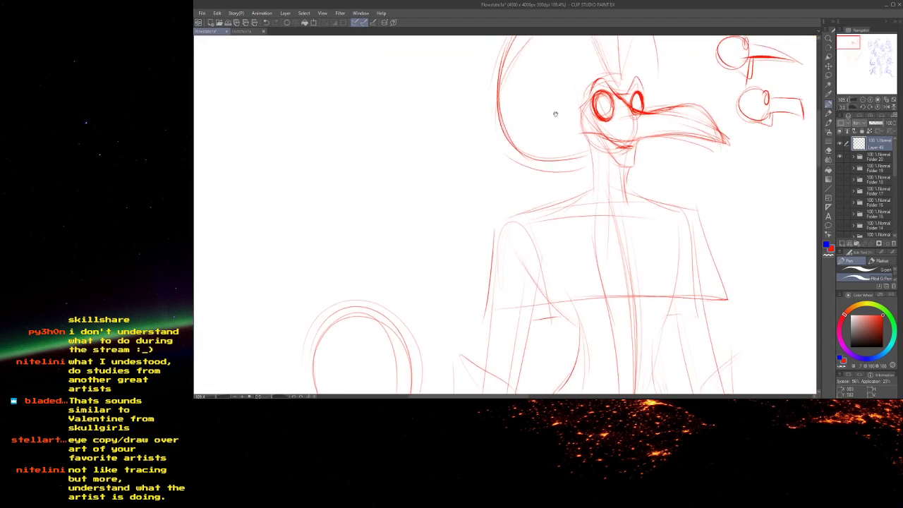
- Strengthen the cape's side edges and hem with additional contour lines
{"action": "scroll", "coordinate": [508, 231], "scroll_direction": "down", "scroll_amount": 2}
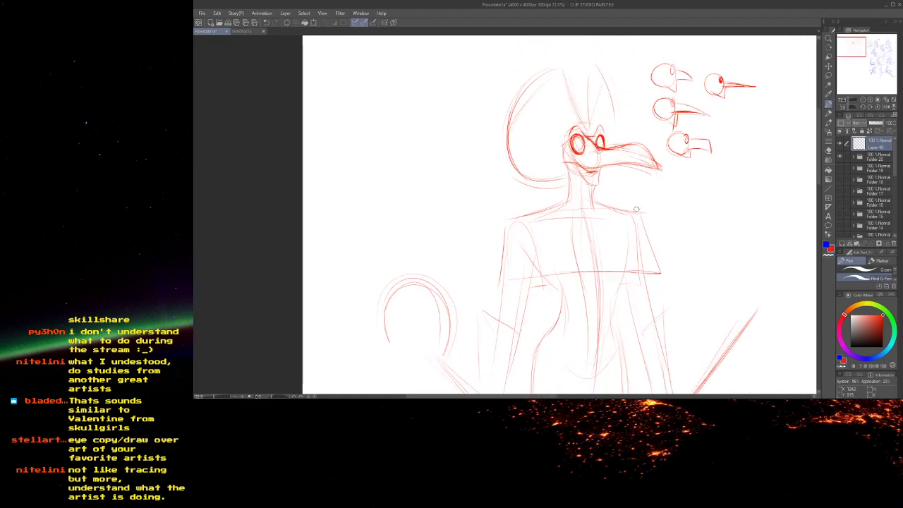
{"action": "left_click_drag", "start_coordinate": [650, 233], "coordinate": [662, 273]}
{"action": "mouse_move", "coordinate": [517, 277]}
{"action": "left_mouse_down"}
{"action": "mouse_move", "coordinate": [558, 161]}
{"action": "mouse_move", "coordinate": [562, 46]}
{"action": "mouse_move", "coordinate": [602, 207]}
{"action": "left_mouse_up"}
{"action": "left_click_drag", "start_coordinate": [659, 172], "coordinate": [665, 242]}
{"action": "mouse_move", "coordinate": [632, 207]}
{"action": "left_mouse_down"}
{"action": "mouse_move", "coordinate": [623, 206]}
{"action": "mouse_move", "coordinate": [659, 250]}
{"action": "left_mouse_up"}
{"action": "mouse_move", "coordinate": [649, 266]}
{"action": "left_mouse_down"}
{"action": "mouse_move", "coordinate": [629, 132]}
{"action": "mouse_move", "coordinate": [667, 333]}
{"action": "mouse_move", "coordinate": [623, 196]}
{"action": "left_mouse_up"}
{"action": "mouse_move", "coordinate": [541, 127]}
{"action": "left_mouse_down"}
{"action": "mouse_move", "coordinate": [510, 267]}
{"action": "mouse_move", "coordinate": [583, 349]}
{"action": "mouse_move", "coordinate": [575, 280]}
{"action": "left_mouse_up"}
- Darken the sides of the long coat, draw its curved hem, and extend both lower legs beneath it
{"action": "scroll", "coordinate": [584, 318], "scroll_direction": "down", "scroll_amount": 2}
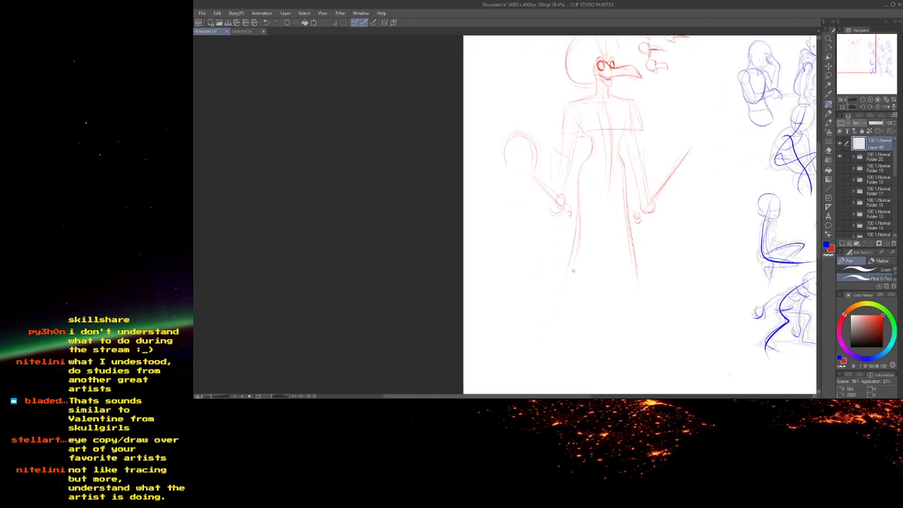
{"action": "scroll", "coordinate": [625, 288], "scroll_direction": "up", "scroll_amount": 1}
{"action": "left_click_drag", "start_coordinate": [624, 139], "coordinate": [636, 251]}
{"action": "mouse_move", "coordinate": [632, 214]}
{"action": "left_mouse_down"}
{"action": "mouse_move", "coordinate": [642, 292]}
{"action": "mouse_move", "coordinate": [565, 297]}
{"action": "mouse_move", "coordinate": [545, 319]}
{"action": "left_mouse_up"}
{"action": "scroll", "coordinate": [562, 285], "scroll_direction": "up", "scroll_amount": 1}
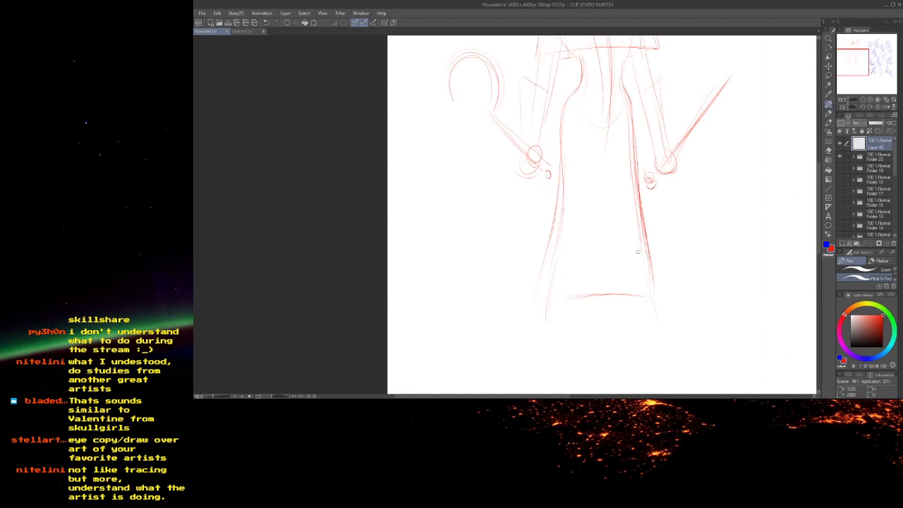
{"action": "left_click_drag", "start_coordinate": [644, 206], "coordinate": [653, 290]}
{"action": "left_click_drag", "start_coordinate": [648, 249], "coordinate": [661, 323]}
{"action": "left_click_drag", "start_coordinate": [546, 334], "coordinate": [548, 316]}
- Sketch the ankles and pointed feet below the hem of the red character's coat
{"action": "scroll", "coordinate": [712, 233], "scroll_direction": "up", "scroll_amount": 2}
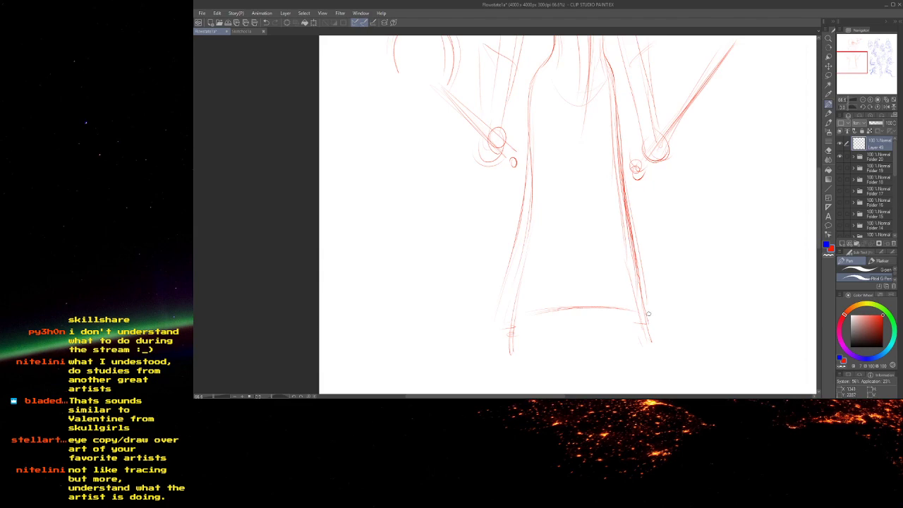
{"action": "left_click_drag", "start_coordinate": [657, 331], "coordinate": [670, 352]}
{"action": "mouse_move", "coordinate": [648, 325]}
{"action": "left_mouse_down"}
{"action": "mouse_move", "coordinate": [670, 349]}
{"action": "mouse_move", "coordinate": [658, 354]}
{"action": "mouse_move", "coordinate": [696, 362]}
{"action": "left_mouse_up"}
{"action": "left_click_drag", "start_coordinate": [655, 363], "coordinate": [699, 362]}
{"action": "left_click_drag", "start_coordinate": [624, 327], "coordinate": [632, 345]}
{"action": "mouse_move", "coordinate": [517, 336]}
{"action": "left_mouse_down"}
{"action": "mouse_move", "coordinate": [522, 359]}
{"action": "mouse_move", "coordinate": [509, 374]}
{"action": "mouse_move", "coordinate": [528, 375]}
{"action": "left_mouse_up"}
- Add V-shaped hip lines to the torso and reinforce the hat brim and the cape's hem
{"action": "scroll", "coordinate": [522, 348], "scroll_direction": "up", "scroll_amount": 5}
{"action": "left_click_drag", "start_coordinate": [574, 248], "coordinate": [599, 259]}
{"action": "left_click_drag", "start_coordinate": [592, 161], "coordinate": [597, 232]}
{"action": "left_click_drag", "start_coordinate": [614, 275], "coordinate": [604, 350]}
{"action": "mouse_move", "coordinate": [660, 258]}
{"action": "left_mouse_down"}
{"action": "mouse_move", "coordinate": [563, 256]}
{"action": "mouse_move", "coordinate": [661, 264]}
{"action": "left_mouse_up"}
{"action": "left_click_drag", "start_coordinate": [557, 227], "coordinate": [518, 249]}
{"action": "left_click_drag", "start_coordinate": [579, 193], "coordinate": [604, 202]}
{"action": "mouse_move", "coordinate": [542, 190]}
{"action": "left_mouse_down"}
{"action": "mouse_move", "coordinate": [569, 315]}
{"action": "mouse_move", "coordinate": [556, 213]}
{"action": "mouse_move", "coordinate": [605, 194]}
{"action": "left_mouse_up"}
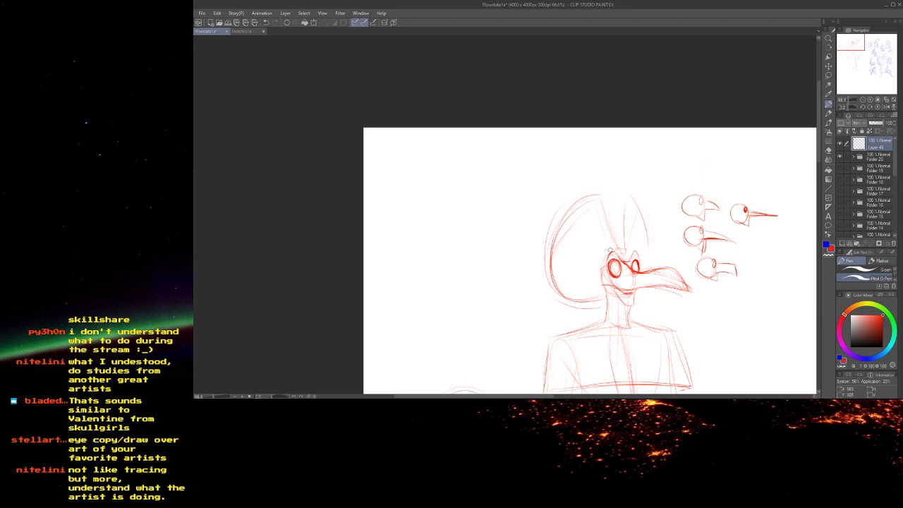
- Redraw the curved cuff on the forearm holding the straight blade and add a second hem line across the coat
{"action": "scroll", "coordinate": [621, 236], "scroll_direction": "down", "scroll_amount": 8}
{"action": "scroll", "coordinate": [599, 231], "scroll_direction": "left", "scroll_amount": 2}
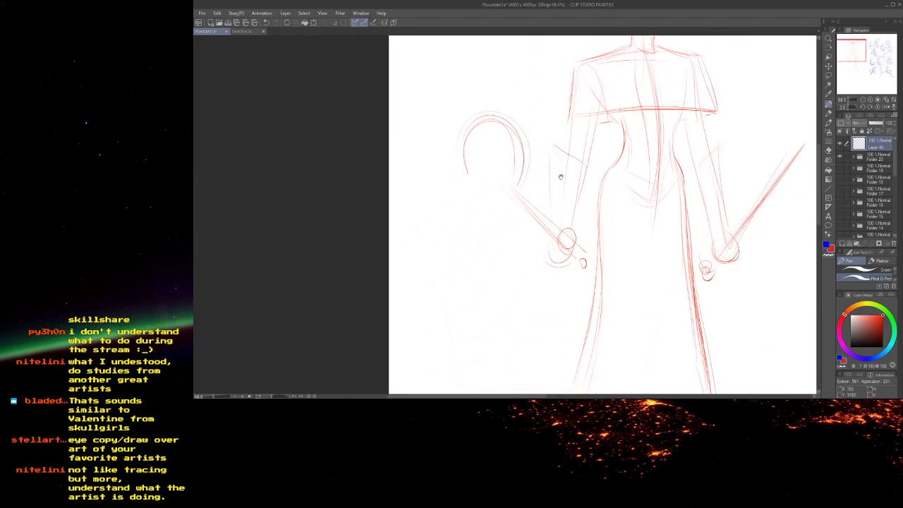
{"action": "scroll", "coordinate": [592, 228], "scroll_direction": "right", "scroll_amount": 3}
{"action": "scroll", "coordinate": [635, 240], "scroll_direction": "up", "scroll_amount": 2}
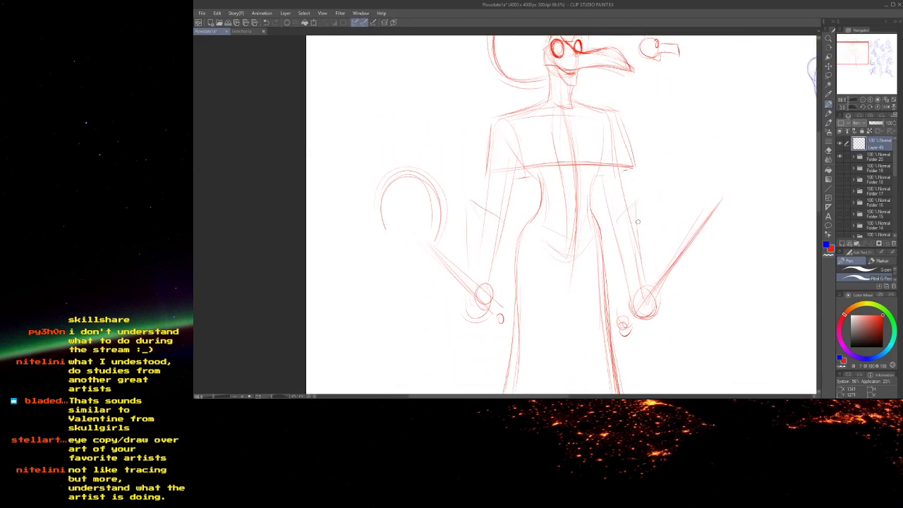
{"action": "left_click_drag", "start_coordinate": [546, 180], "coordinate": [613, 144]}
{"action": "mouse_move", "coordinate": [556, 265]}
{"action": "left_mouse_down"}
{"action": "mouse_move", "coordinate": [507, 204]}
{"action": "mouse_move", "coordinate": [469, 132]}
{"action": "left_mouse_up"}
{"action": "mouse_move", "coordinate": [472, 171]}
{"action": "left_mouse_down"}
{"action": "mouse_move", "coordinate": [479, 203]}
{"action": "mouse_move", "coordinate": [526, 228]}
{"action": "mouse_move", "coordinate": [413, 231]}
{"action": "left_mouse_up"}
{"action": "left_click_drag", "start_coordinate": [684, 218], "coordinate": [621, 305]}
{"action": "left_click_drag", "start_coordinate": [573, 285], "coordinate": [577, 211]}
{"action": "mouse_move", "coordinate": [592, 249]}
{"action": "left_mouse_down"}
{"action": "mouse_move", "coordinate": [612, 146]}
{"action": "mouse_move", "coordinate": [667, 156]}
{"action": "left_mouse_up"}
{"action": "mouse_move", "coordinate": [550, 176]}
{"action": "left_mouse_down"}
{"action": "mouse_move", "coordinate": [553, 209]}
{"action": "mouse_move", "coordinate": [585, 157]}
{"action": "left_mouse_up"}
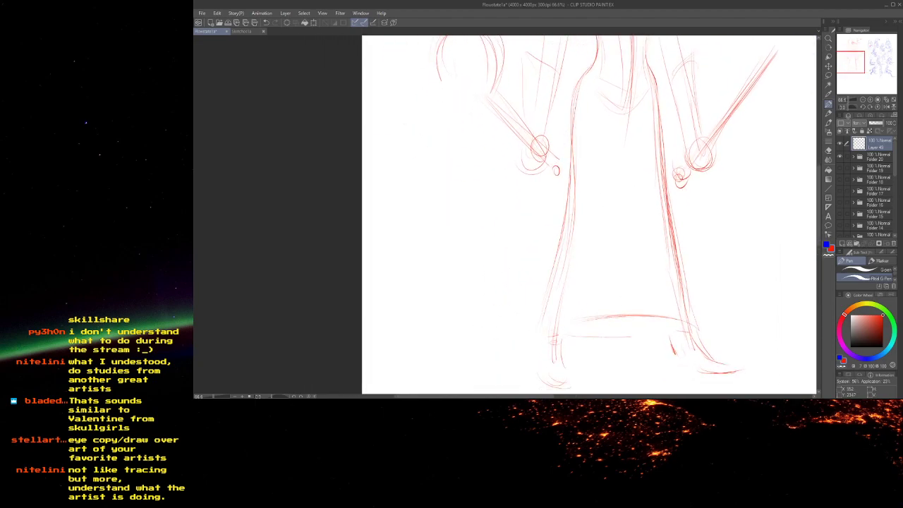
- Sketch long fold lines fanning down the front of the coat from the character's waist
{"action": "mouse_move", "coordinate": [568, 50]}
{"action": "left_mouse_down"}
{"action": "mouse_move", "coordinate": [550, 184]}
{"action": "mouse_move", "coordinate": [565, 303]}
{"action": "left_mouse_up"}
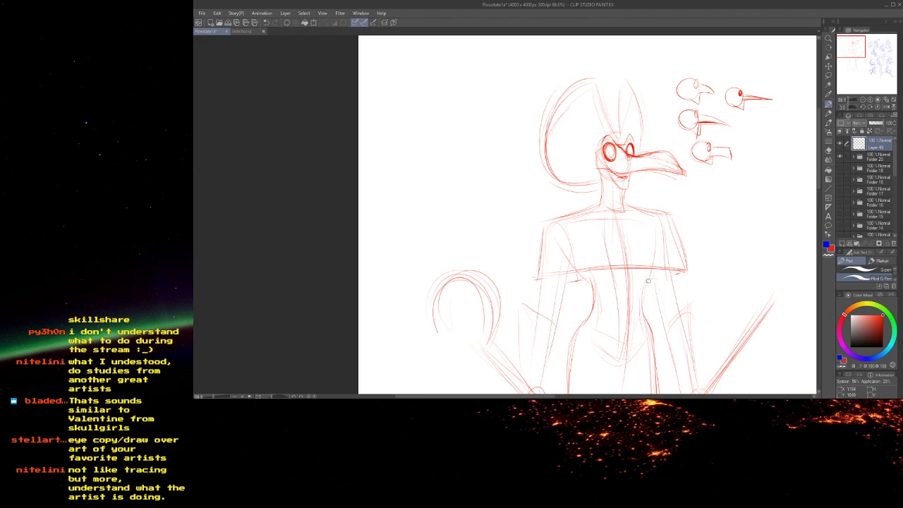
{"action": "left_click_drag", "start_coordinate": [615, 255], "coordinate": [631, 273]}
{"action": "left_click_drag", "start_coordinate": [601, 217], "coordinate": [586, 139]}
{"action": "left_click_drag", "start_coordinate": [564, 230], "coordinate": [569, 75]}
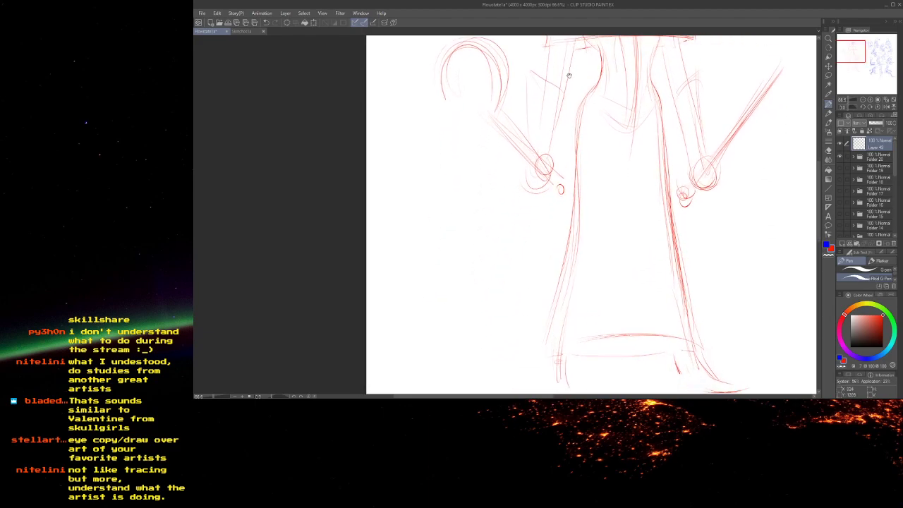
{"action": "left_click_drag", "start_coordinate": [657, 223], "coordinate": [677, 295]}
{"action": "left_click_drag", "start_coordinate": [605, 206], "coordinate": [575, 313]}
{"action": "left_click_drag", "start_coordinate": [580, 164], "coordinate": [556, 329]}
{"action": "mouse_move", "coordinate": [520, 202]}
{"action": "left_mouse_down"}
{"action": "mouse_move", "coordinate": [487, 214]}
{"action": "mouse_move", "coordinate": [414, 196]}
{"action": "left_mouse_up"}
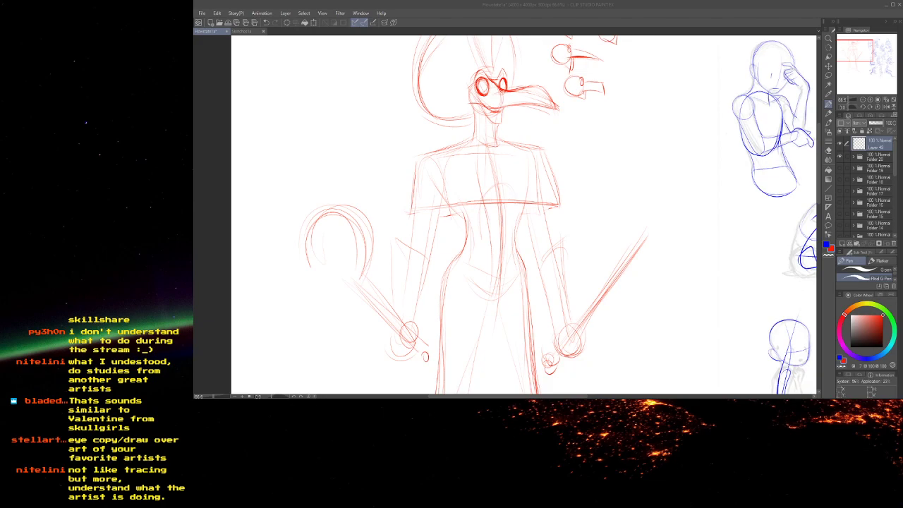
- Switch to Photos and browse the earlier plague-doctor drawings to examine the beaked character's hat, mask, blades and poses
{"action": "key", "text": "alt+Tab"}
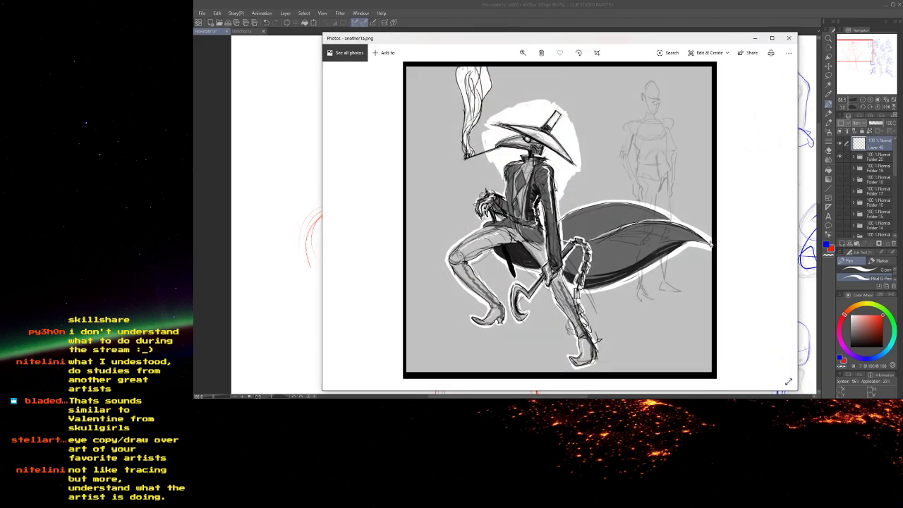
{"action": "left_click", "coordinate": [780, 220]}
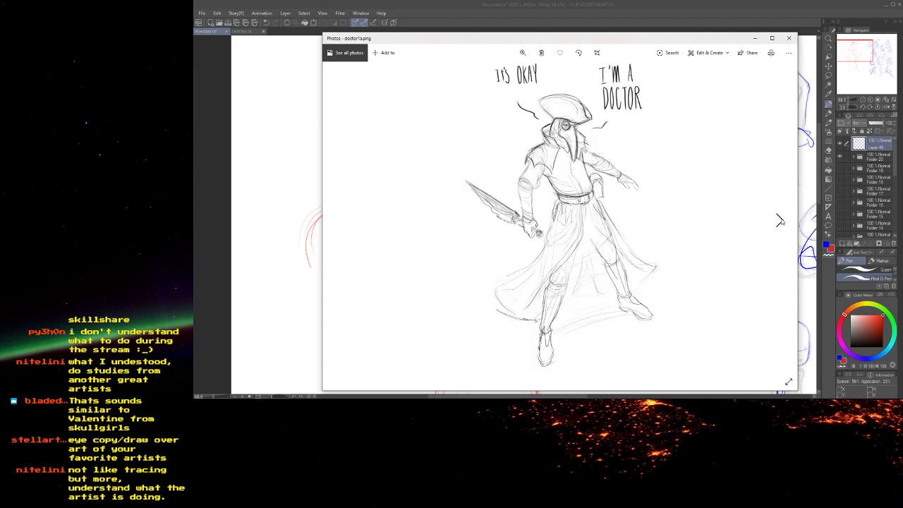
{"action": "key", "text": "Left"}
{"action": "key", "text": "Right"}
{"action": "key", "text": "Right"}
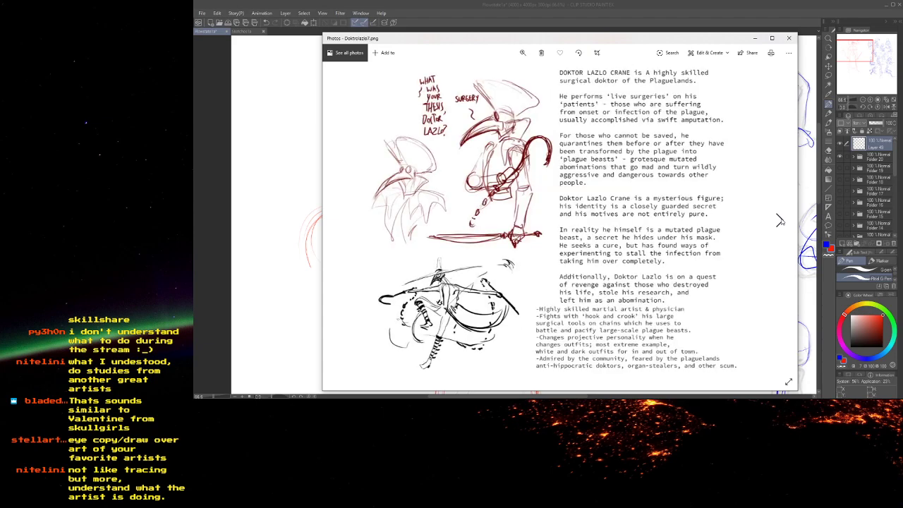
{"action": "key", "text": "Right"}
{"action": "scroll", "coordinate": [779, 220], "scroll_direction": "down", "scroll_amount": 4}
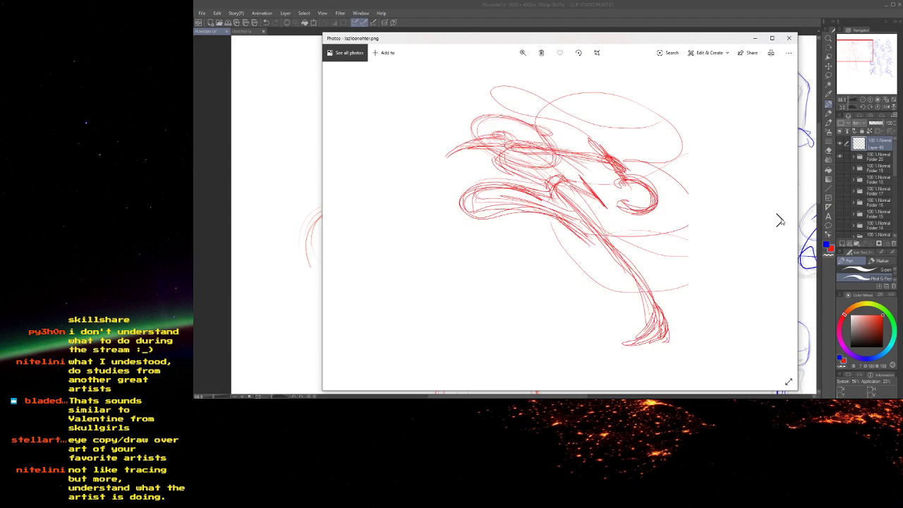
{"action": "scroll", "coordinate": [780, 220], "scroll_direction": "up", "scroll_amount": 1}
{"action": "scroll", "coordinate": [780, 220], "scroll_direction": "down", "scroll_amount": 2}
{"action": "scroll", "coordinate": [780, 221], "scroll_direction": "down", "scroll_amount": 3}
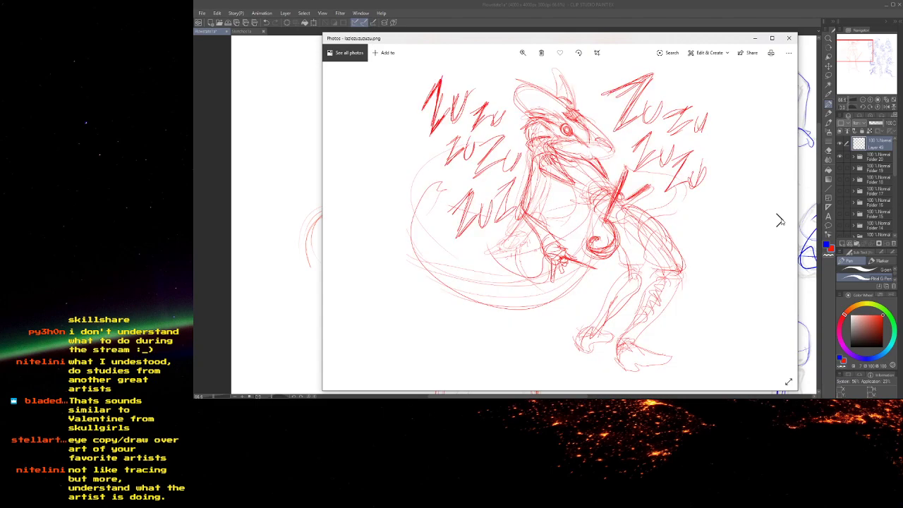
{"action": "left_click", "coordinate": [779, 220]}
{"action": "scroll", "coordinate": [780, 220], "scroll_direction": "up", "scroll_amount": 1}
{"action": "scroll", "coordinate": [780, 221], "scroll_direction": "down", "scroll_amount": 3}
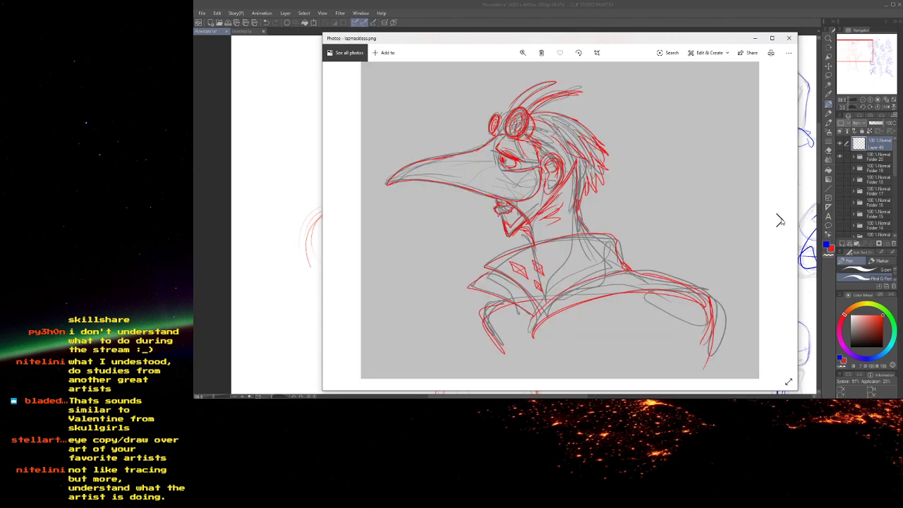
{"action": "scroll", "coordinate": [780, 220], "scroll_direction": "up", "scroll_amount": 1}
{"action": "scroll", "coordinate": [780, 220], "scroll_direction": "down", "scroll_amount": 4}
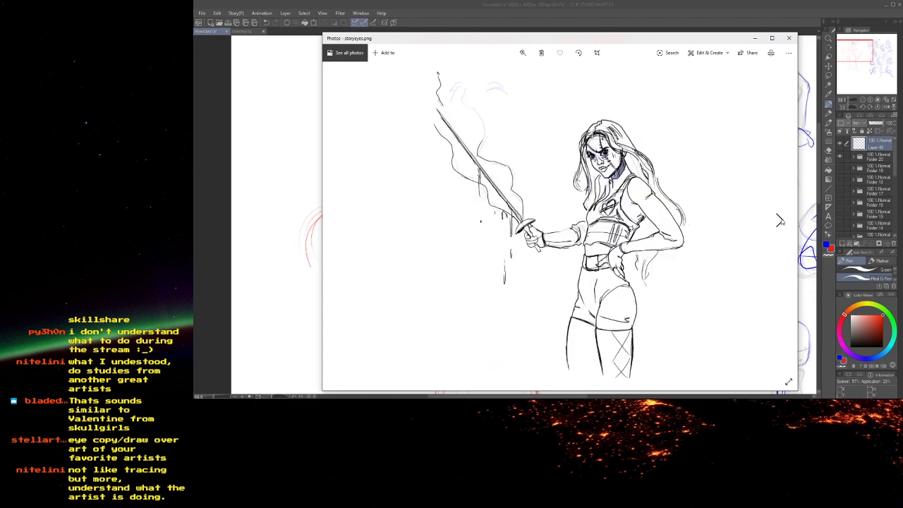
{"action": "scroll", "coordinate": [780, 220], "scroll_direction": "down", "scroll_amount": 1}
{"action": "scroll", "coordinate": [780, 220], "scroll_direction": "up", "scroll_amount": 1}
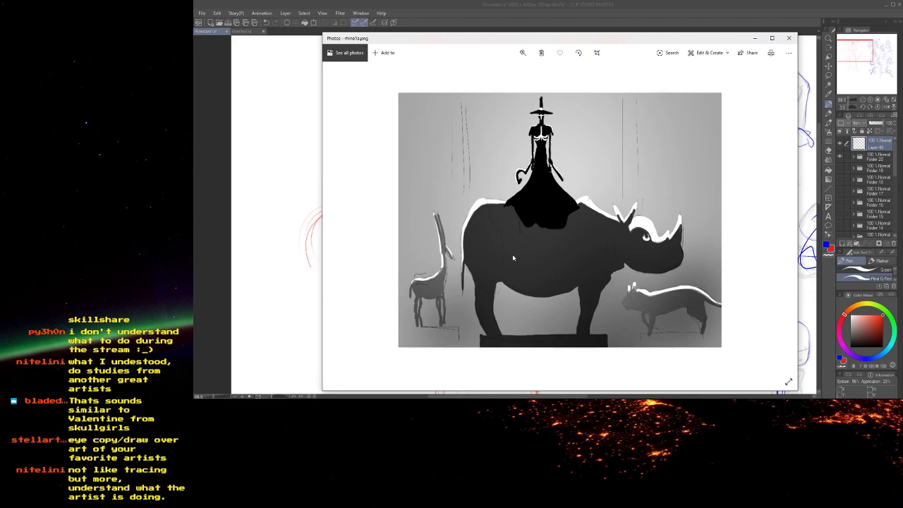
- Examine the silhouette of the caped figure seated on a rhino, compare the neighbouring images and close the image viewer
{"action": "key", "text": "Right"}
{"action": "key", "text": "Left"}
{"action": "left_click_drag", "start_coordinate": [616, 40], "coordinate": [666, 31]}
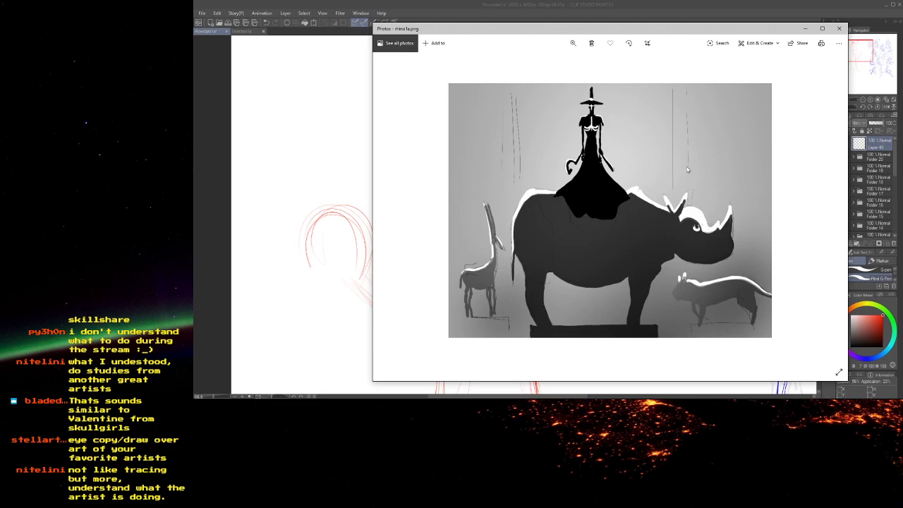
{"action": "left_click_drag", "start_coordinate": [685, 31], "coordinate": [707, 22]}
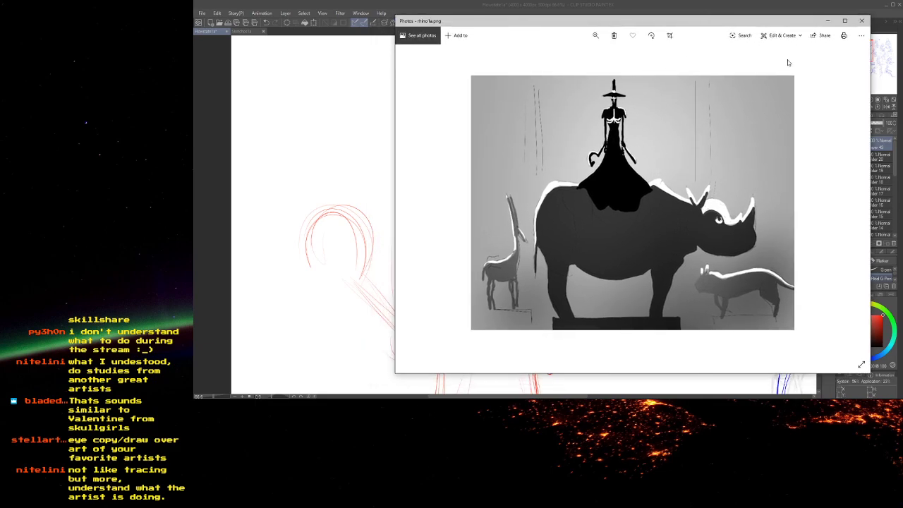
{"action": "mouse_move", "coordinate": [554, 22]}
{"action": "left_mouse_down"}
{"action": "mouse_move", "coordinate": [629, 31]}
{"action": "mouse_move", "coordinate": [559, 38]}
{"action": "left_mouse_up"}
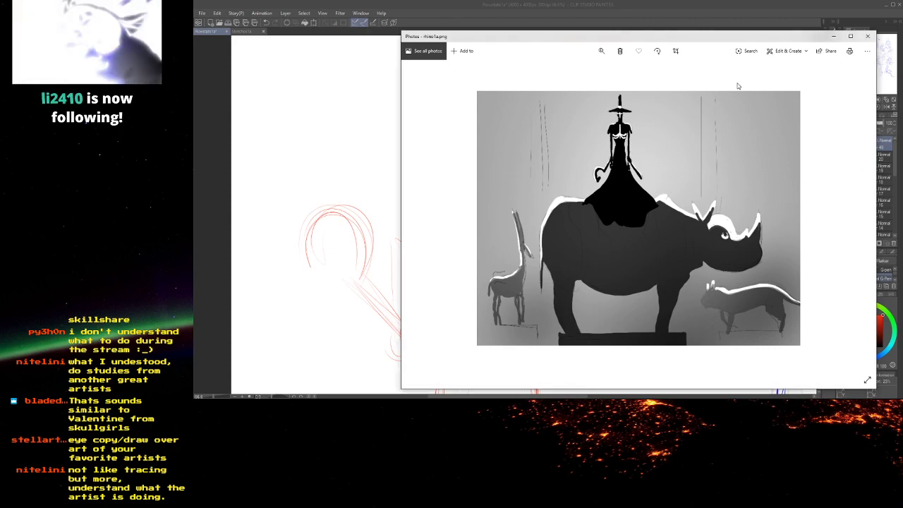
{"action": "left_click_drag", "start_coordinate": [713, 32], "coordinate": [685, 32]}
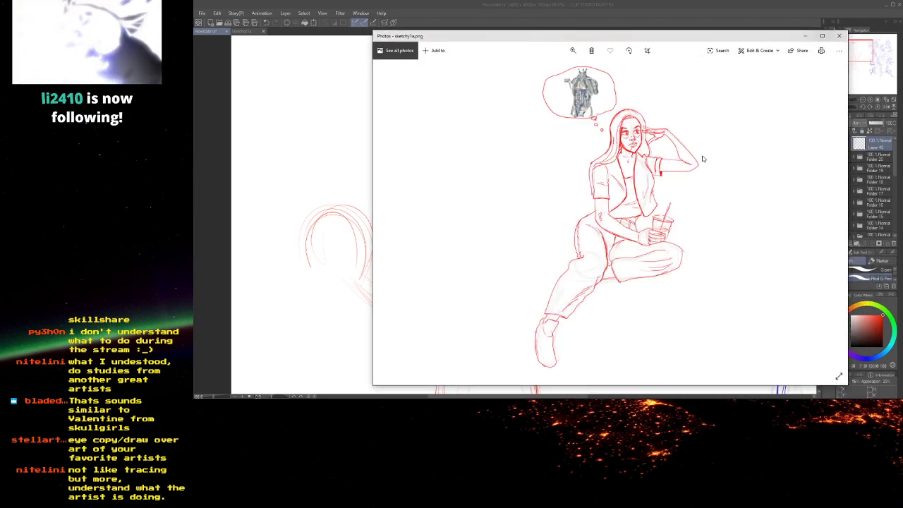
{"action": "key", "text": "Left"}
{"action": "key", "text": "Right"}
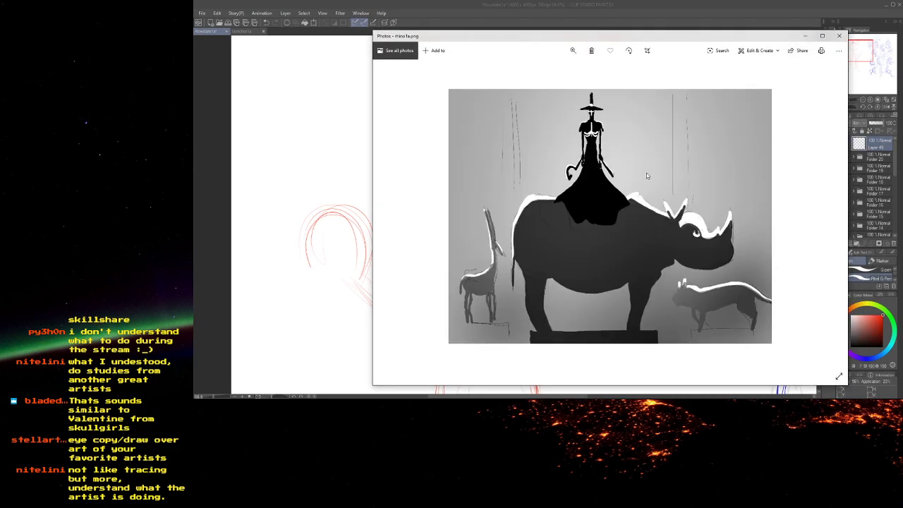
{"action": "left_click", "coordinate": [839, 36]}
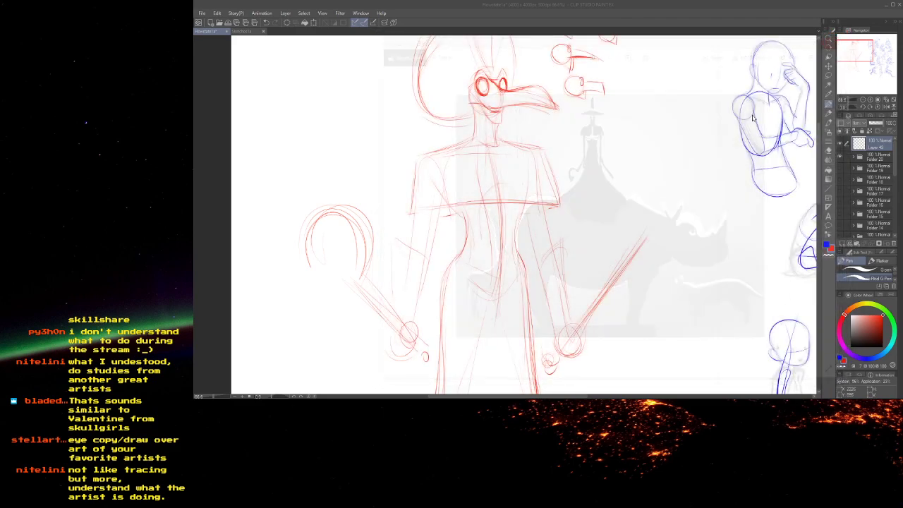
- Add a new layer and sketch a round creature head with a long snout and raised eye bump below the red character
{"action": "scroll", "coordinate": [683, 155], "scroll_direction": "down", "scroll_amount": 4}
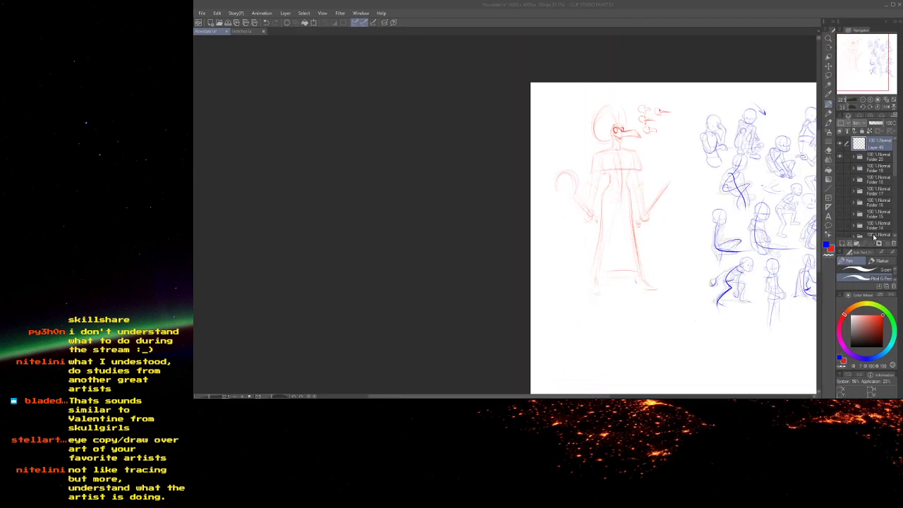
{"action": "left_click", "coordinate": [842, 243]}
{"action": "scroll", "coordinate": [695, 249], "scroll_direction": "up", "scroll_amount": 5}
{"action": "left_click_drag", "start_coordinate": [682, 267], "coordinate": [698, 191]}
{"action": "scroll", "coordinate": [697, 191], "scroll_direction": "up", "scroll_amount": 5}
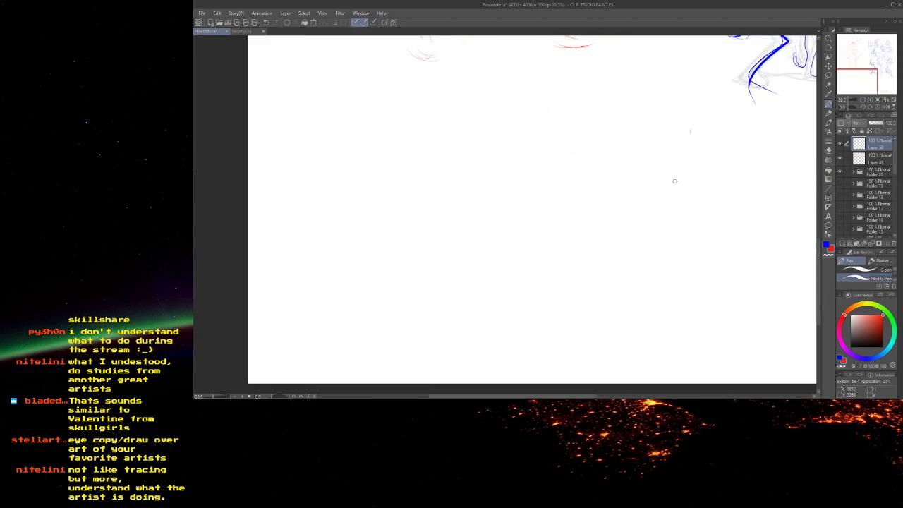
{"action": "mouse_move", "coordinate": [518, 91]}
{"action": "left_mouse_down"}
{"action": "mouse_move", "coordinate": [557, 152]}
{"action": "mouse_move", "coordinate": [484, 121]}
{"action": "left_mouse_up"}
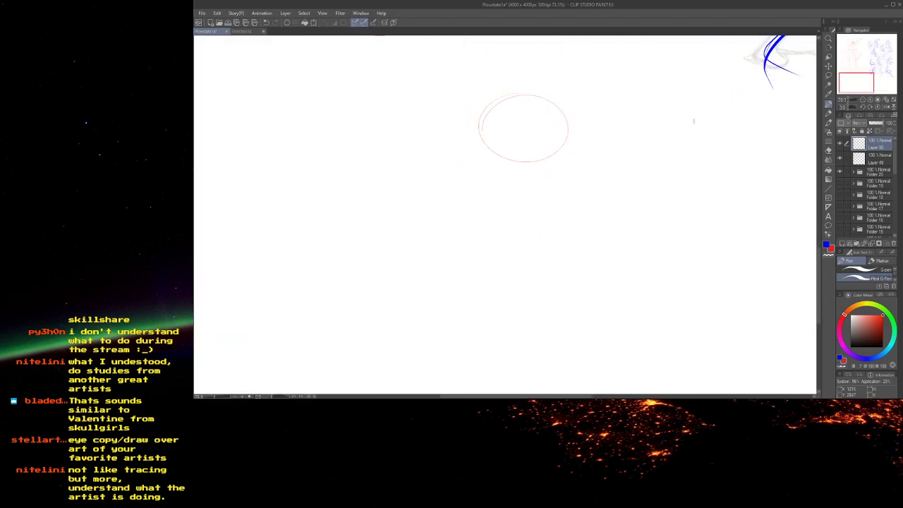
{"action": "mouse_move", "coordinate": [588, 107]}
{"action": "left_mouse_down"}
{"action": "mouse_move", "coordinate": [757, 122]}
{"action": "mouse_move", "coordinate": [766, 138]}
{"action": "mouse_move", "coordinate": [736, 128]}
{"action": "mouse_move", "coordinate": [597, 131]}
{"action": "mouse_move", "coordinate": [535, 155]}
{"action": "left_mouse_up"}
{"action": "left_click_drag", "start_coordinate": [507, 93], "coordinate": [564, 86]}
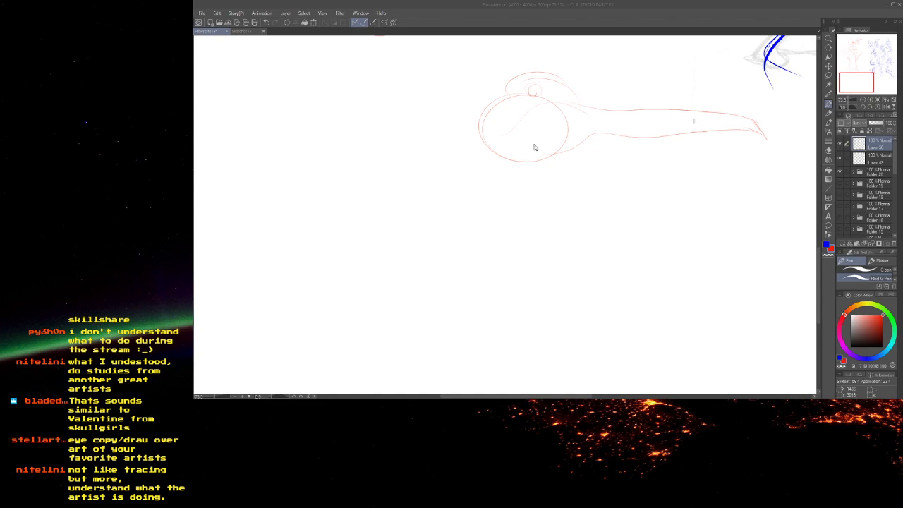
- Add an inner curve across the creature's head, strengthen the snout's upper contour and sketch the lower jaw
{"action": "left_click_drag", "start_coordinate": [493, 101], "coordinate": [559, 127]}
{"action": "left_click_drag", "start_coordinate": [632, 35], "coordinate": [902, 41]}
{"action": "left_click_drag", "start_coordinate": [631, 12], "coordinate": [902, 37]}
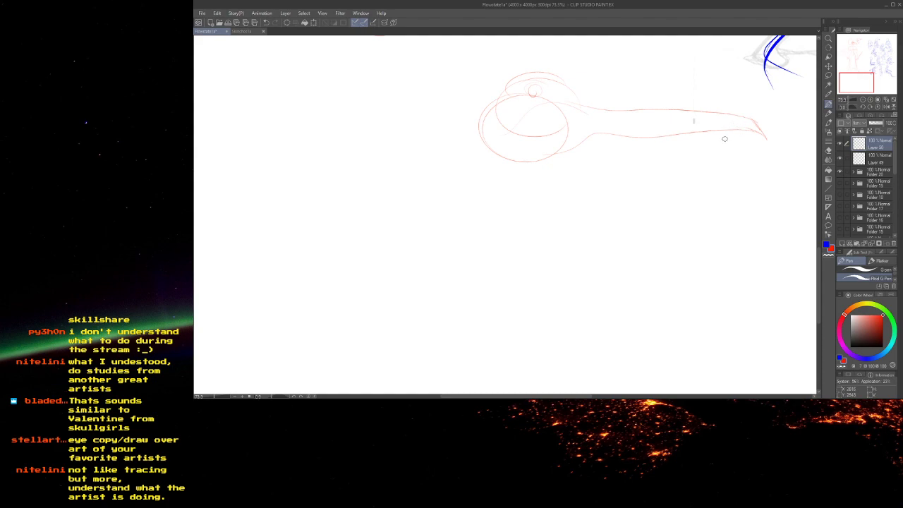
{"action": "mouse_move", "coordinate": [551, 97]}
{"action": "left_mouse_down"}
{"action": "mouse_move", "coordinate": [703, 99]}
{"action": "mouse_move", "coordinate": [770, 121]}
{"action": "left_mouse_up"}
{"action": "mouse_move", "coordinate": [519, 133]}
{"action": "left_mouse_down"}
{"action": "mouse_move", "coordinate": [493, 124]}
{"action": "mouse_move", "coordinate": [468, 133]}
{"action": "left_mouse_up"}
{"action": "left_click_drag", "start_coordinate": [672, 178], "coordinate": [561, 177]}
{"action": "mouse_move", "coordinate": [482, 159]}
{"action": "left_mouse_down"}
{"action": "mouse_move", "coordinate": [500, 161]}
{"action": "mouse_move", "coordinate": [525, 198]}
{"action": "left_mouse_up"}
{"action": "mouse_move", "coordinate": [510, 125]}
{"action": "left_mouse_down"}
{"action": "mouse_move", "coordinate": [752, 156]}
{"action": "mouse_move", "coordinate": [776, 181]}
{"action": "mouse_move", "coordinate": [686, 205]}
{"action": "mouse_move", "coordinate": [554, 205]}
{"action": "left_mouse_up"}
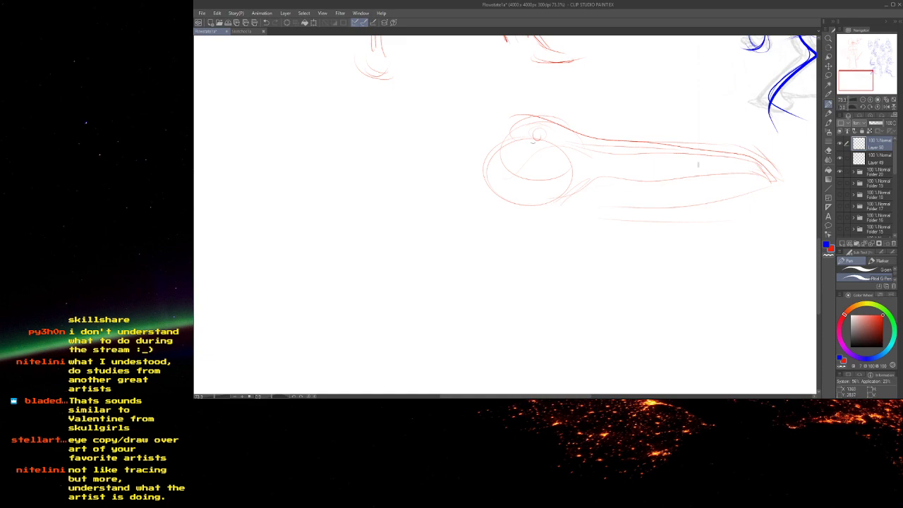
- Scale the creature head down to about half its size and reposition it to leave room for a body
{"action": "key", "text": "ctrl+t"}
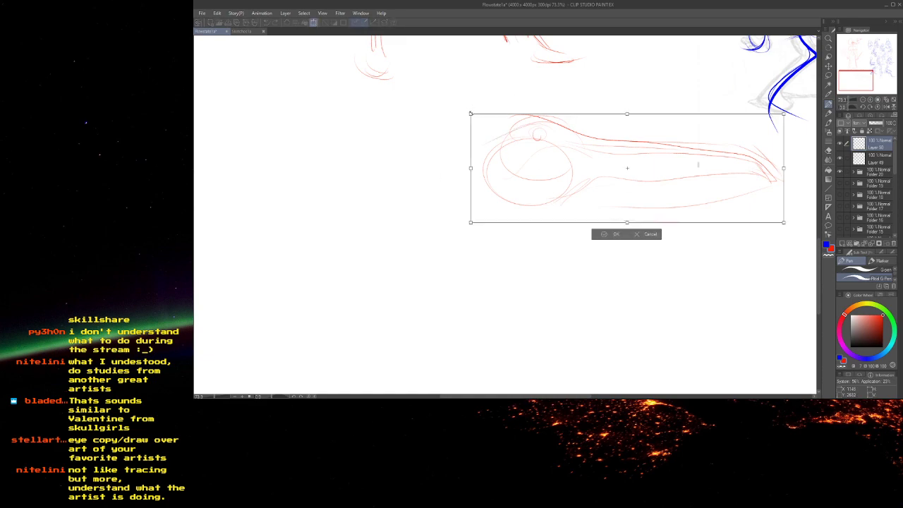
{"action": "left_click_drag", "start_coordinate": [471, 114], "coordinate": [632, 169]}
{"action": "left_click_drag", "start_coordinate": [671, 196], "coordinate": [605, 148]}
{"action": "key", "text": "Return"}
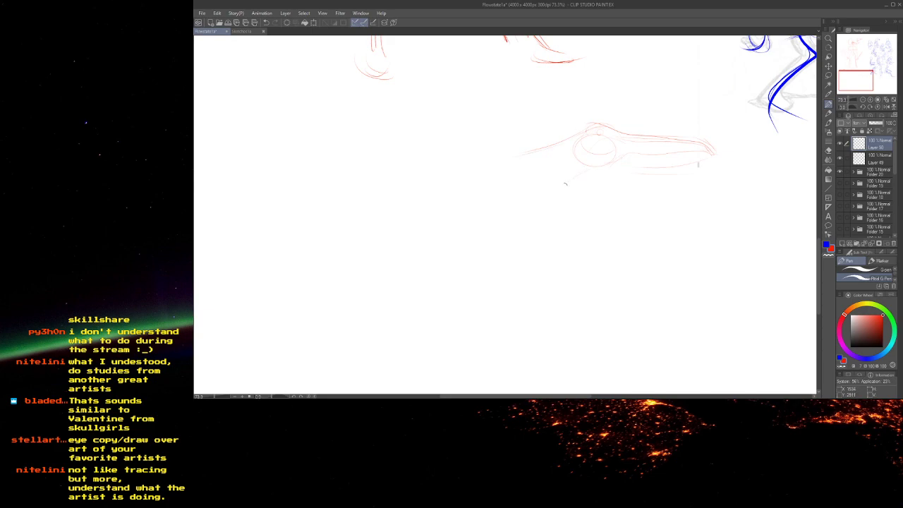
- Sketch the creature's three visible legs as bent shapes spaced along its long body
{"action": "mouse_move", "coordinate": [557, 182]}
{"action": "left_mouse_down"}
{"action": "mouse_move", "coordinate": [513, 184]}
{"action": "mouse_move", "coordinate": [542, 209]}
{"action": "mouse_move", "coordinate": [532, 232]}
{"action": "mouse_move", "coordinate": [567, 265]}
{"action": "mouse_move", "coordinate": [515, 248]}
{"action": "mouse_move", "coordinate": [596, 272]}
{"action": "mouse_move", "coordinate": [541, 266]}
{"action": "left_mouse_up"}
{"action": "mouse_move", "coordinate": [507, 229]}
{"action": "left_mouse_down"}
{"action": "mouse_move", "coordinate": [549, 227]}
{"action": "mouse_move", "coordinate": [517, 220]}
{"action": "mouse_move", "coordinate": [542, 180]}
{"action": "mouse_move", "coordinate": [500, 206]}
{"action": "mouse_move", "coordinate": [511, 212]}
{"action": "mouse_move", "coordinate": [495, 237]}
{"action": "mouse_move", "coordinate": [511, 226]}
{"action": "mouse_move", "coordinate": [513, 268]}
{"action": "left_mouse_up"}
{"action": "left_click_drag", "start_coordinate": [525, 179], "coordinate": [528, 194]}
{"action": "mouse_move", "coordinate": [559, 172]}
{"action": "left_mouse_down"}
{"action": "mouse_move", "coordinate": [499, 190]}
{"action": "mouse_move", "coordinate": [434, 200]}
{"action": "mouse_move", "coordinate": [435, 232]}
{"action": "left_mouse_up"}
{"action": "mouse_move", "coordinate": [482, 216]}
{"action": "left_mouse_down"}
{"action": "mouse_move", "coordinate": [436, 251]}
{"action": "mouse_move", "coordinate": [442, 282]}
{"action": "mouse_move", "coordinate": [465, 240]}
{"action": "left_mouse_up"}
- Draw the creature's belly line and a bold rounded rump at the end of its body
{"action": "mouse_move", "coordinate": [555, 226]}
{"action": "left_mouse_down"}
{"action": "mouse_move", "coordinate": [502, 244]}
{"action": "mouse_move", "coordinate": [423, 247]}
{"action": "mouse_move", "coordinate": [374, 237]}
{"action": "mouse_move", "coordinate": [451, 234]}
{"action": "mouse_move", "coordinate": [384, 246]}
{"action": "left_mouse_up"}
{"action": "mouse_move", "coordinate": [503, 242]}
{"action": "left_mouse_down"}
{"action": "mouse_move", "coordinate": [404, 229]}
{"action": "mouse_move", "coordinate": [409, 210]}
{"action": "left_mouse_up"}
{"action": "mouse_move", "coordinate": [379, 246]}
{"action": "left_mouse_down"}
{"action": "mouse_move", "coordinate": [391, 214]}
{"action": "mouse_move", "coordinate": [464, 216]}
{"action": "left_mouse_up"}
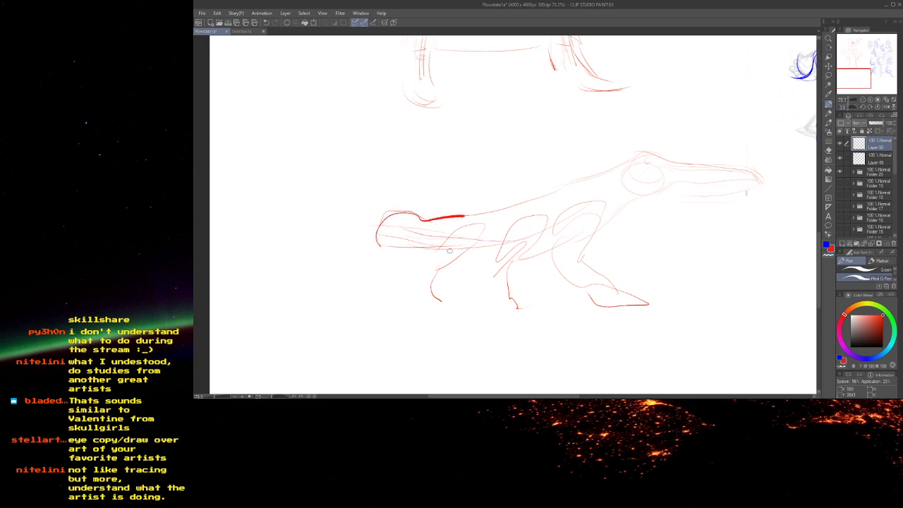
{"action": "mouse_move", "coordinate": [375, 240]}
{"action": "left_mouse_down"}
{"action": "mouse_move", "coordinate": [264, 286]}
{"action": "mouse_move", "coordinate": [353, 257]}
{"action": "mouse_move", "coordinate": [375, 240]}
{"action": "left_mouse_up"}
{"action": "key", "text": "ctrl+z"}
{"action": "key", "text": "ctrl+z"}
- Sketch the creature's sloping back line and a tapering tail sweeping out behind its rump
{"action": "left_click_drag", "start_coordinate": [599, 180], "coordinate": [360, 230]}
{"action": "mouse_move", "coordinate": [420, 212]}
{"action": "left_mouse_down"}
{"action": "mouse_move", "coordinate": [378, 208]}
{"action": "mouse_move", "coordinate": [387, 207]}
{"action": "mouse_move", "coordinate": [301, 244]}
{"action": "left_mouse_up"}
{"action": "left_click_drag", "start_coordinate": [381, 212], "coordinate": [335, 232]}
{"action": "left_click_drag", "start_coordinate": [419, 210], "coordinate": [317, 235]}
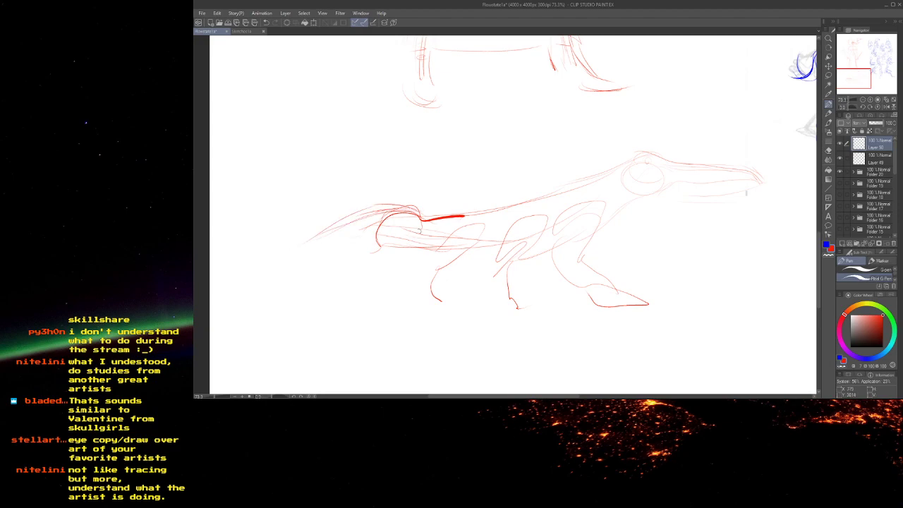
{"action": "left_click_drag", "start_coordinate": [429, 260], "coordinate": [381, 273]}
{"action": "mouse_move", "coordinate": [486, 243]}
{"action": "left_mouse_down"}
{"action": "mouse_move", "coordinate": [371, 254]}
{"action": "mouse_move", "coordinate": [321, 242]}
{"action": "left_mouse_up"}
{"action": "left_click_drag", "start_coordinate": [381, 223], "coordinate": [348, 229]}
{"action": "mouse_move", "coordinate": [372, 227]}
{"action": "left_mouse_down"}
{"action": "mouse_move", "coordinate": [381, 253]}
{"action": "mouse_move", "coordinate": [554, 236]}
{"action": "left_mouse_up"}
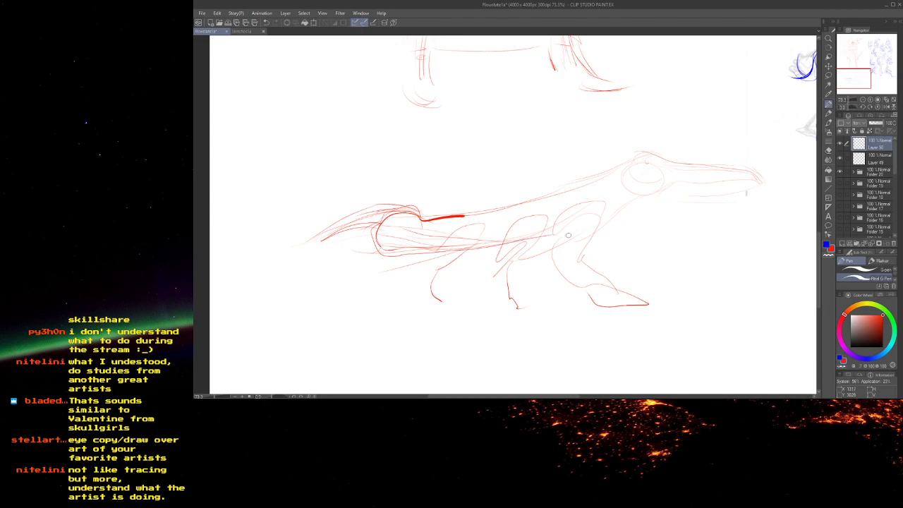
- Define the creature's feet and body contours and add a ground line beneath its legs
{"action": "mouse_move", "coordinate": [448, 267]}
{"action": "left_mouse_down"}
{"action": "mouse_move", "coordinate": [464, 312]}
{"action": "mouse_move", "coordinate": [441, 321]}
{"action": "mouse_move", "coordinate": [553, 313]}
{"action": "left_mouse_up"}
{"action": "left_click_drag", "start_coordinate": [638, 303], "coordinate": [604, 285]}
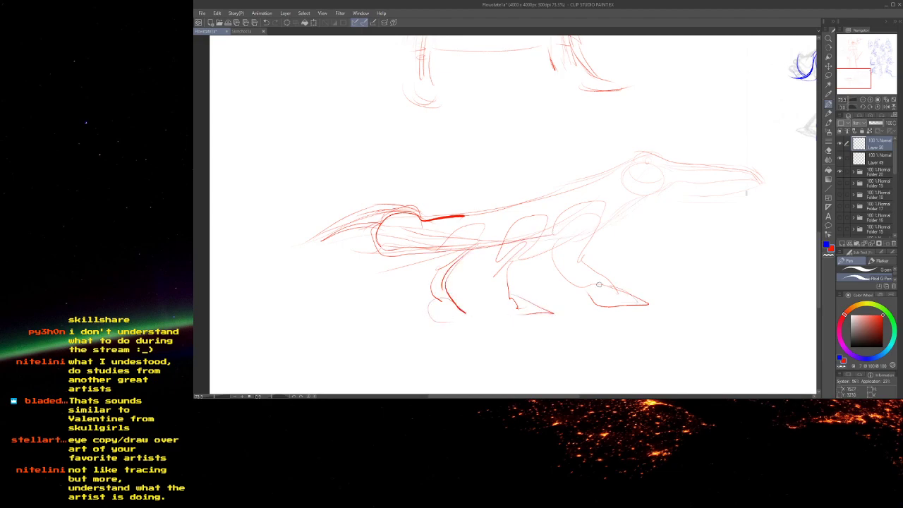
{"action": "left_click_drag", "start_coordinate": [633, 202], "coordinate": [761, 186]}
{"action": "left_click_drag", "start_coordinate": [588, 112], "coordinate": [518, 90]}
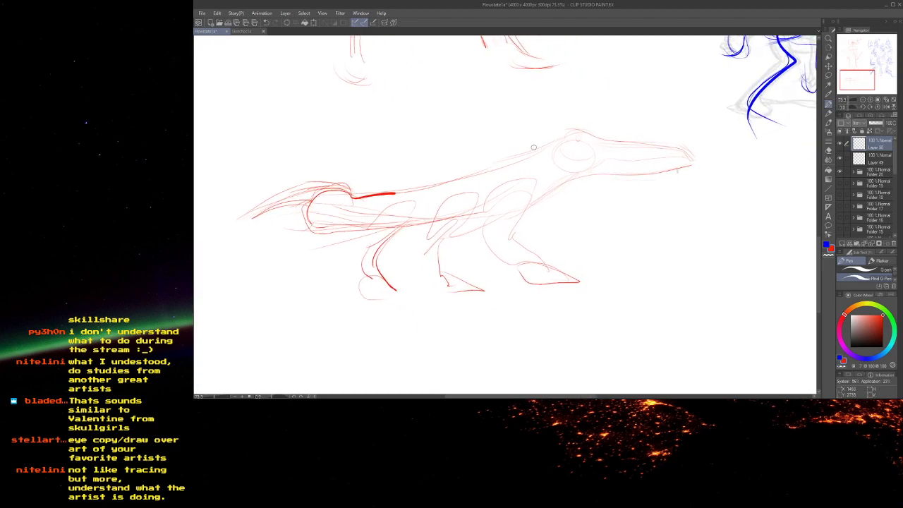
{"action": "left_click_drag", "start_coordinate": [533, 147], "coordinate": [404, 184]}
{"action": "mouse_move", "coordinate": [556, 182]}
{"action": "left_mouse_down"}
{"action": "mouse_move", "coordinate": [409, 229]}
{"action": "mouse_move", "coordinate": [552, 188]}
{"action": "left_mouse_up"}
{"action": "mouse_move", "coordinate": [401, 228]}
{"action": "left_mouse_down"}
{"action": "mouse_move", "coordinate": [415, 207]}
{"action": "mouse_move", "coordinate": [444, 243]}
{"action": "mouse_move", "coordinate": [430, 279]}
{"action": "mouse_move", "coordinate": [450, 292]}
{"action": "mouse_move", "coordinate": [504, 289]}
{"action": "left_mouse_up"}
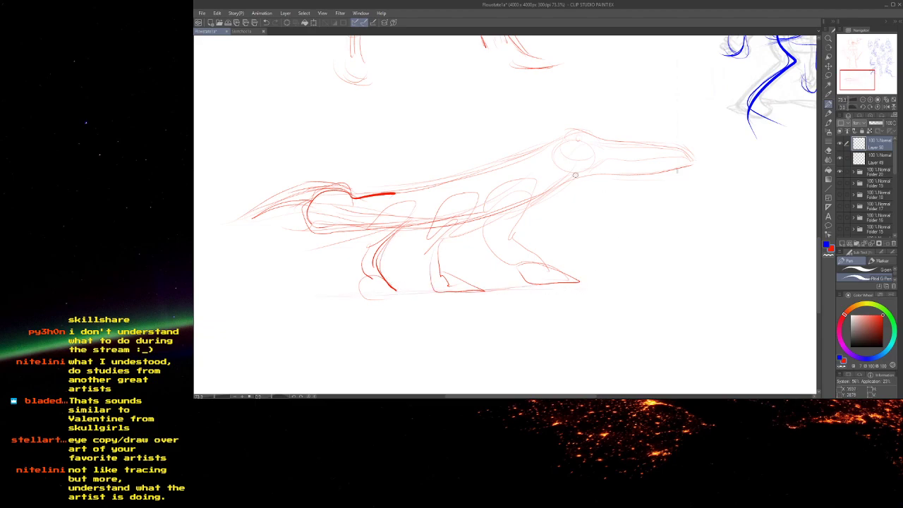
- Draw a wavy mouth line along the creature's snout and a lowered jaw beneath it
{"action": "scroll", "coordinate": [609, 159], "scroll_direction": "up", "scroll_amount": 2}
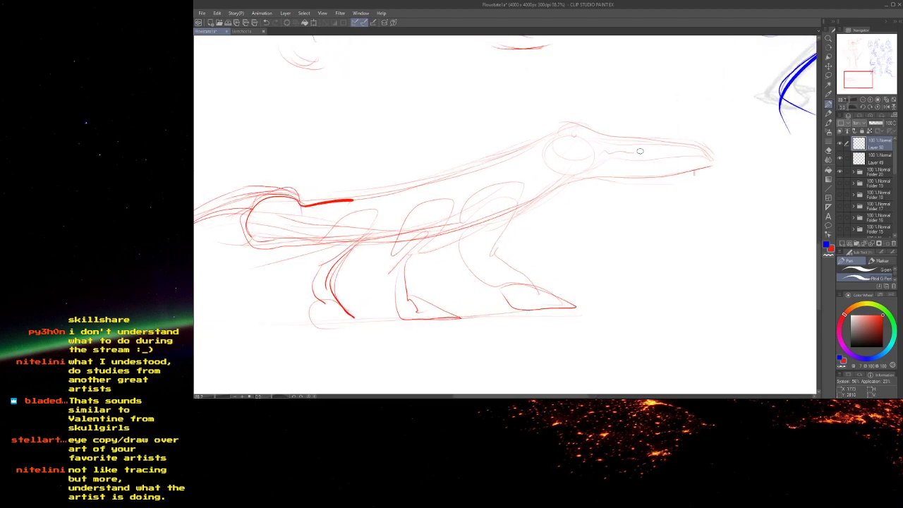
{"action": "mouse_move", "coordinate": [558, 182]}
{"action": "left_mouse_down"}
{"action": "mouse_move", "coordinate": [622, 197]}
{"action": "mouse_move", "coordinate": [640, 184]}
{"action": "mouse_move", "coordinate": [678, 190]}
{"action": "mouse_move", "coordinate": [660, 151]}
{"action": "mouse_move", "coordinate": [710, 150]}
{"action": "left_mouse_up"}
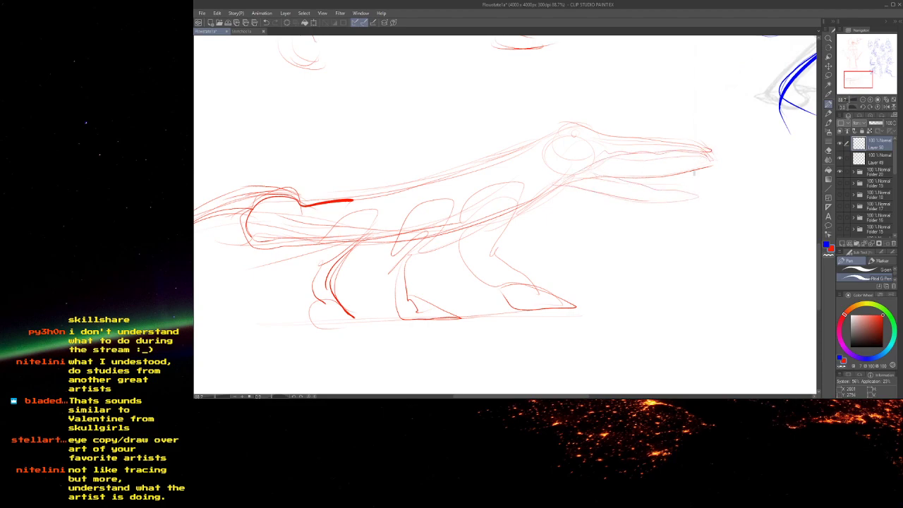
{"action": "mouse_move", "coordinate": [569, 125]}
{"action": "left_mouse_down"}
{"action": "mouse_move", "coordinate": [600, 129]}
{"action": "mouse_move", "coordinate": [535, 141]}
{"action": "left_mouse_up"}
{"action": "left_click_drag", "start_coordinate": [644, 174], "coordinate": [551, 149]}
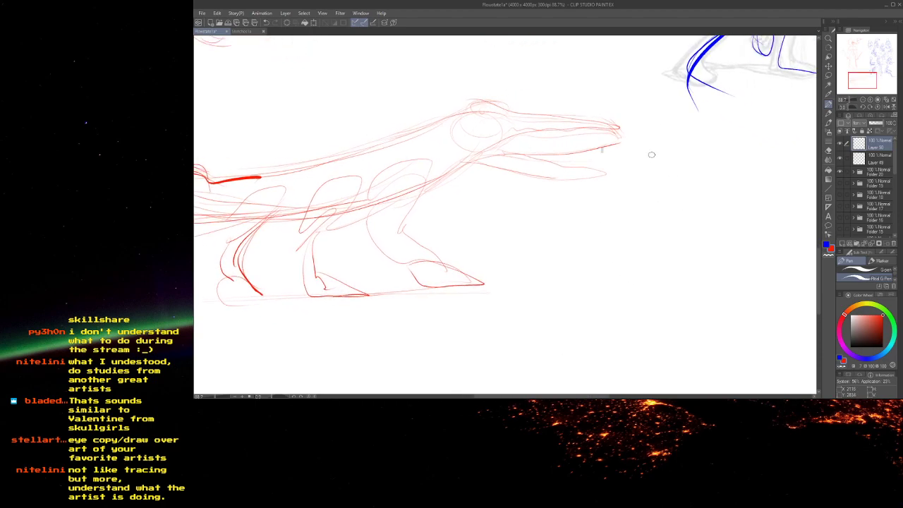
- Sketch a tiny standing figure in front of the creature's snout with a pointed hat, beak, shoulders, torso and arms
{"action": "scroll", "coordinate": [651, 172], "scroll_direction": "up", "scroll_amount": 1}
{"action": "mouse_move", "coordinate": [651, 178]}
{"action": "left_mouse_down"}
{"action": "mouse_move", "coordinate": [655, 211]}
{"action": "mouse_move", "coordinate": [678, 179]}
{"action": "left_mouse_up"}
{"action": "mouse_move", "coordinate": [629, 151]}
{"action": "left_mouse_down"}
{"action": "mouse_move", "coordinate": [676, 324]}
{"action": "mouse_move", "coordinate": [619, 222]}
{"action": "mouse_move", "coordinate": [626, 184]}
{"action": "mouse_move", "coordinate": [608, 175]}
{"action": "mouse_move", "coordinate": [594, 185]}
{"action": "mouse_move", "coordinate": [595, 202]}
{"action": "mouse_move", "coordinate": [624, 182]}
{"action": "mouse_move", "coordinate": [629, 224]}
{"action": "left_mouse_up"}
{"action": "scroll", "coordinate": [612, 192], "scroll_direction": "up", "scroll_amount": 2}
{"action": "mouse_move", "coordinate": [624, 173]}
{"action": "left_mouse_down"}
{"action": "mouse_move", "coordinate": [624, 230]}
{"action": "mouse_move", "coordinate": [644, 203]}
{"action": "mouse_move", "coordinate": [608, 205]}
{"action": "mouse_move", "coordinate": [627, 255]}
{"action": "left_mouse_up"}
{"action": "mouse_move", "coordinate": [608, 200]}
{"action": "left_mouse_down"}
{"action": "mouse_move", "coordinate": [618, 256]}
{"action": "mouse_move", "coordinate": [631, 257]}
{"action": "mouse_move", "coordinate": [620, 258]}
{"action": "mouse_move", "coordinate": [635, 240]}
{"action": "left_mouse_up"}
{"action": "mouse_move", "coordinate": [641, 205]}
{"action": "left_mouse_down"}
{"action": "mouse_move", "coordinate": [643, 280]}
{"action": "mouse_move", "coordinate": [643, 265]}
{"action": "left_mouse_up"}
{"action": "left_click_drag", "start_coordinate": [607, 208], "coordinate": [611, 276]}
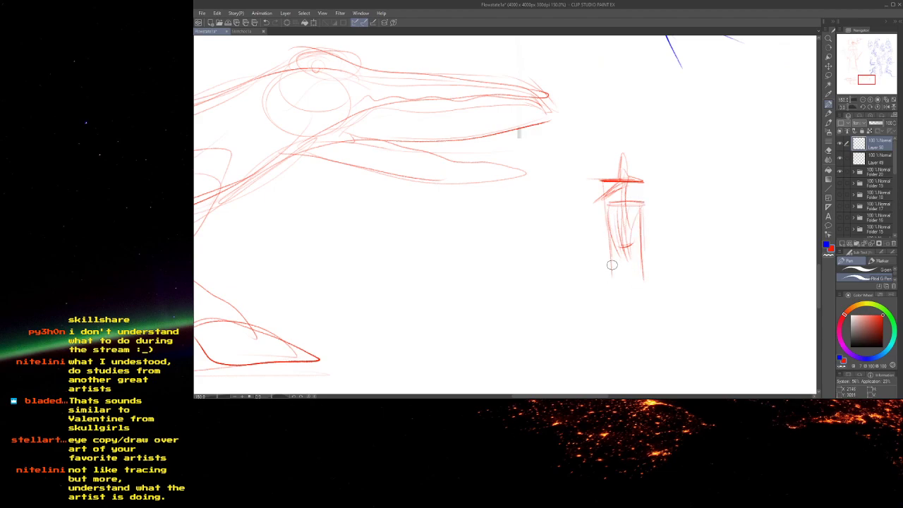
- Sketch the tiny figure's long flaring coat with a curved hem and its feet below
{"action": "left_click_drag", "start_coordinate": [614, 200], "coordinate": [629, 278]}
{"action": "mouse_move", "coordinate": [628, 247]}
{"action": "left_mouse_down"}
{"action": "mouse_move", "coordinate": [624, 309]}
{"action": "mouse_move", "coordinate": [609, 317]}
{"action": "mouse_move", "coordinate": [646, 296]}
{"action": "mouse_move", "coordinate": [655, 322]}
{"action": "mouse_move", "coordinate": [607, 325]}
{"action": "left_mouse_up"}
{"action": "left_click_drag", "start_coordinate": [652, 327], "coordinate": [609, 328]}
{"action": "left_click_drag", "start_coordinate": [639, 259], "coordinate": [653, 323]}
{"action": "mouse_move", "coordinate": [642, 266]}
{"action": "left_mouse_down"}
{"action": "mouse_move", "coordinate": [651, 338]}
{"action": "mouse_move", "coordinate": [596, 339]}
{"action": "left_mouse_up"}
{"action": "mouse_move", "coordinate": [653, 332]}
{"action": "left_mouse_down"}
{"action": "mouse_move", "coordinate": [650, 342]}
{"action": "mouse_move", "coordinate": [594, 345]}
{"action": "left_mouse_up"}
{"action": "left_click_drag", "start_coordinate": [621, 246], "coordinate": [612, 304]}
- Redraw the tiny figure's pointed hat crown and strengthen its wide brim and beak
{"action": "mouse_move", "coordinate": [625, 182]}
{"action": "left_mouse_down"}
{"action": "mouse_move", "coordinate": [617, 186]}
{"action": "mouse_move", "coordinate": [626, 146]}
{"action": "left_mouse_up"}
{"action": "scroll", "coordinate": [615, 176], "scroll_direction": "up", "scroll_amount": 2}
{"action": "mouse_move", "coordinate": [626, 146]}
{"action": "left_mouse_down"}
{"action": "mouse_move", "coordinate": [634, 177]}
{"action": "mouse_move", "coordinate": [658, 182]}
{"action": "left_mouse_up"}
{"action": "left_click_drag", "start_coordinate": [618, 184], "coordinate": [577, 187]}
{"action": "scroll", "coordinate": [583, 315], "scroll_direction": "down", "scroll_amount": 1}
{"action": "scroll", "coordinate": [617, 263], "scroll_direction": "down", "scroll_amount": 2}
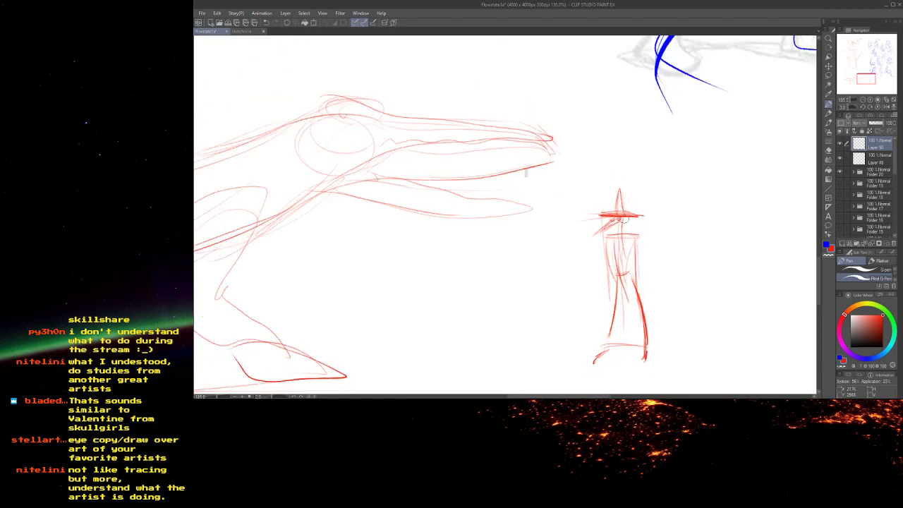
- Draw a boxy short cape over the tiny figure's shoulders with a straight hem across the chest
{"action": "scroll", "coordinate": [699, 384], "scroll_direction": "down", "scroll_amount": 3}
{"action": "scroll", "coordinate": [645, 273], "scroll_direction": "up", "scroll_amount": 4}
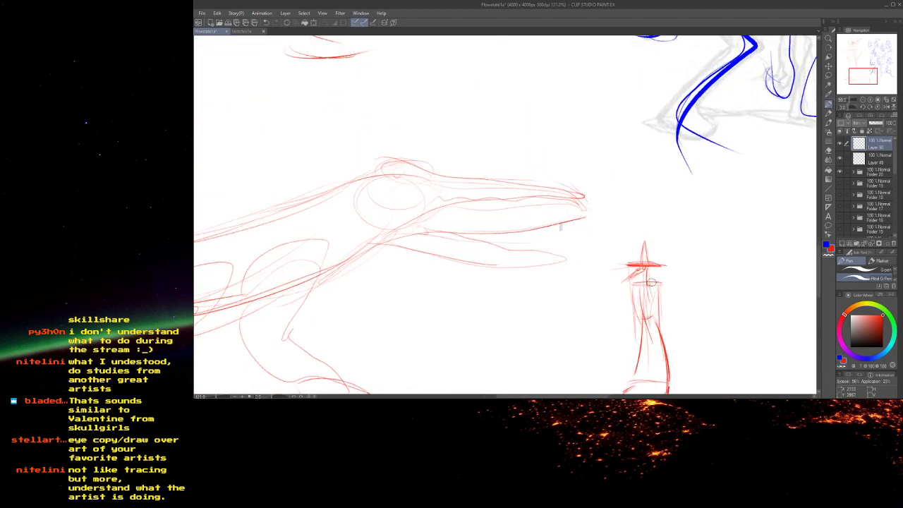
{"action": "scroll", "coordinate": [645, 274], "scroll_direction": "up", "scroll_amount": 3}
{"action": "mouse_move", "coordinate": [645, 274]}
{"action": "left_mouse_down"}
{"action": "mouse_move", "coordinate": [667, 282]}
{"action": "mouse_move", "coordinate": [675, 317]}
{"action": "mouse_move", "coordinate": [649, 316]}
{"action": "mouse_move", "coordinate": [622, 284]}
{"action": "mouse_move", "coordinate": [618, 317]}
{"action": "left_mouse_up"}
{"action": "left_click_drag", "start_coordinate": [618, 316], "coordinate": [663, 316]}
{"action": "scroll", "coordinate": [635, 279], "scroll_direction": "down", "scroll_amount": 2}
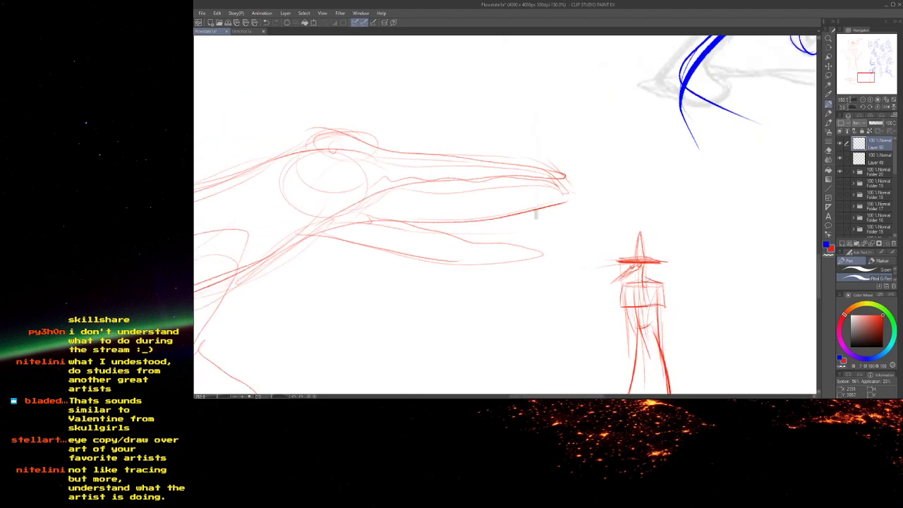
- Add small round hands and thin angled blades to the tiny figure's two arms
{"action": "left_click_drag", "start_coordinate": [620, 322], "coordinate": [621, 249]}
{"action": "scroll", "coordinate": [640, 278], "scroll_direction": "up", "scroll_amount": 3}
{"action": "mouse_move", "coordinate": [668, 269]}
{"action": "left_mouse_down"}
{"action": "mouse_move", "coordinate": [627, 278]}
{"action": "mouse_move", "coordinate": [709, 312]}
{"action": "left_mouse_up"}
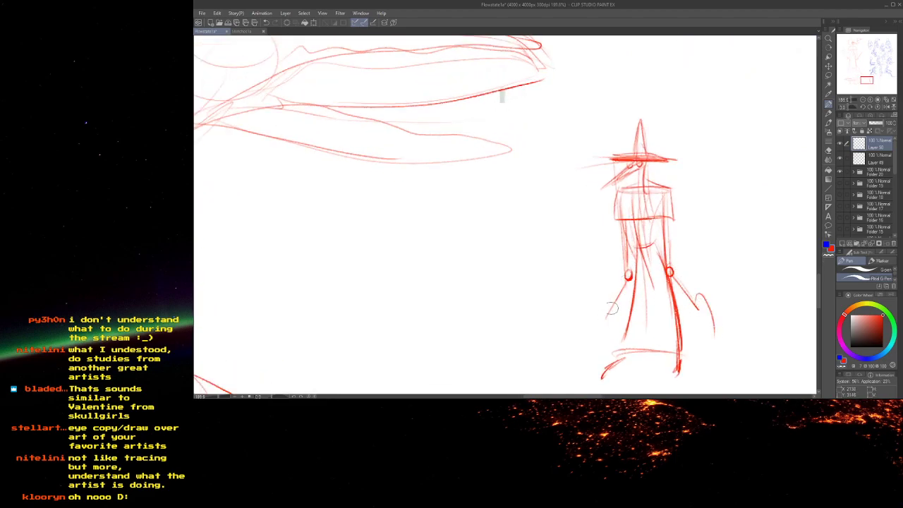
{"action": "scroll", "coordinate": [594, 262], "scroll_direction": "down", "scroll_amount": 3}
- Refine the creature's rear body and legs, and draw a ground line beneath it that reaches the tiny figure
{"action": "left_click_drag", "start_coordinate": [665, 316], "coordinate": [420, 325]}
{"action": "mouse_move", "coordinate": [407, 328]}
{"action": "left_mouse_down"}
{"action": "mouse_move", "coordinate": [717, 325]}
{"action": "mouse_move", "coordinate": [415, 317]}
{"action": "left_mouse_up"}
{"action": "scroll", "coordinate": [647, 308], "scroll_direction": "down", "scroll_amount": 2}
{"action": "left_click_drag", "start_coordinate": [344, 270], "coordinate": [559, 206]}
{"action": "left_click_drag", "start_coordinate": [687, 263], "coordinate": [463, 279]}
{"action": "left_click_drag", "start_coordinate": [439, 244], "coordinate": [437, 275]}
{"action": "left_click_drag", "start_coordinate": [501, 225], "coordinate": [436, 254]}
{"action": "left_click_drag", "start_coordinate": [591, 220], "coordinate": [425, 280]}
{"action": "mouse_move", "coordinate": [500, 267]}
{"action": "left_mouse_down"}
{"action": "mouse_move", "coordinate": [512, 260]}
{"action": "mouse_move", "coordinate": [626, 268]}
{"action": "left_mouse_up"}
{"action": "left_click_drag", "start_coordinate": [663, 227], "coordinate": [585, 219]}
{"action": "left_click_drag", "start_coordinate": [492, 233], "coordinate": [570, 247]}
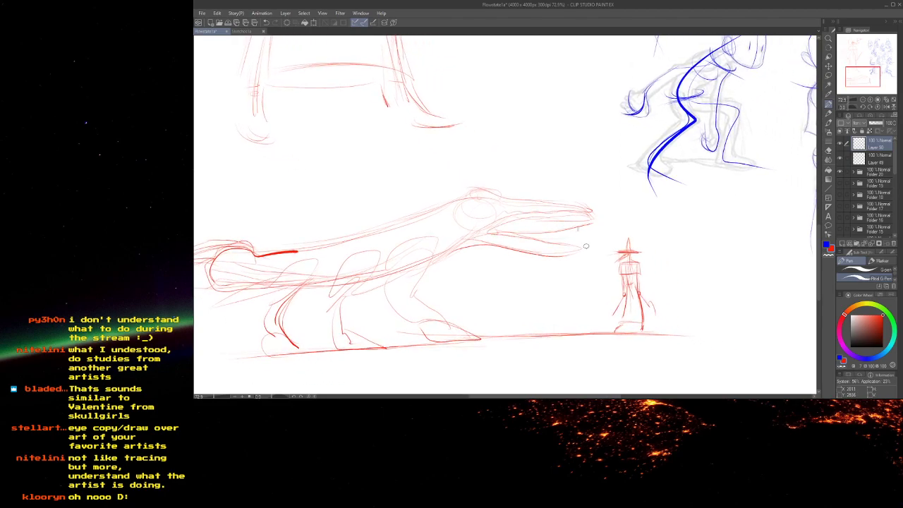
- Draw the creature's bulging eye with a slit pupil and jagged teeth along its upper jaw
{"action": "scroll", "coordinate": [632, 309], "scroll_direction": "up", "scroll_amount": 2}
{"action": "left_click_drag", "start_coordinate": [621, 297], "coordinate": [611, 337]}
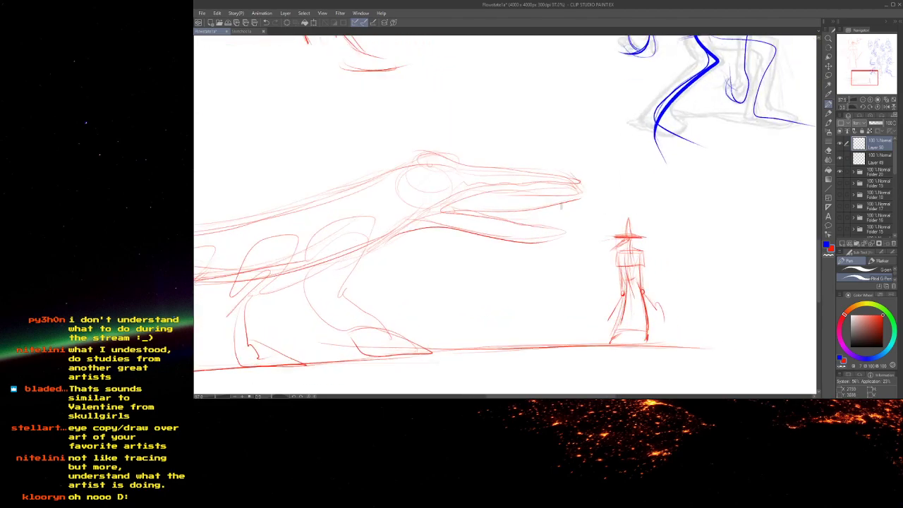
{"action": "scroll", "coordinate": [633, 300], "scroll_direction": "up", "scroll_amount": 2}
{"action": "left_click_drag", "start_coordinate": [350, 127], "coordinate": [571, 188]}
{"action": "left_click_drag", "start_coordinate": [633, 195], "coordinate": [582, 189]}
{"action": "mouse_move", "coordinate": [582, 189]}
{"action": "left_mouse_down"}
{"action": "mouse_move", "coordinate": [635, 195]}
{"action": "mouse_move", "coordinate": [584, 189]}
{"action": "left_mouse_up"}
{"action": "left_click_drag", "start_coordinate": [791, 231], "coordinate": [767, 251]}
{"action": "mouse_move", "coordinate": [771, 242]}
{"action": "left_mouse_down"}
{"action": "mouse_move", "coordinate": [777, 254]}
{"action": "mouse_move", "coordinate": [756, 268]}
{"action": "mouse_move", "coordinate": [698, 264]}
{"action": "left_mouse_up"}
{"action": "left_click_drag", "start_coordinate": [768, 282], "coordinate": [671, 286]}
{"action": "mouse_move", "coordinate": [721, 244]}
{"action": "left_mouse_down"}
{"action": "mouse_move", "coordinate": [614, 244]}
{"action": "mouse_move", "coordinate": [672, 221]}
{"action": "left_mouse_up"}
{"action": "left_click_drag", "start_coordinate": [619, 234], "coordinate": [542, 220]}
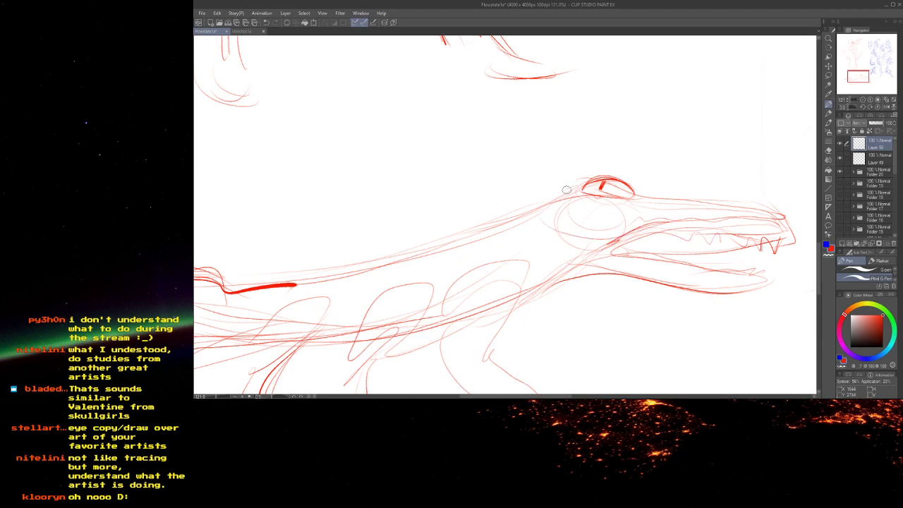
- Refine the creature's brow, snout tip and lower jaw contour
{"action": "scroll", "coordinate": [276, 252], "scroll_direction": "down", "scroll_amount": 2}
{"action": "left_click_drag", "start_coordinate": [261, 246], "coordinate": [472, 210]}
{"action": "scroll", "coordinate": [668, 254], "scroll_direction": "up", "scroll_amount": 3}
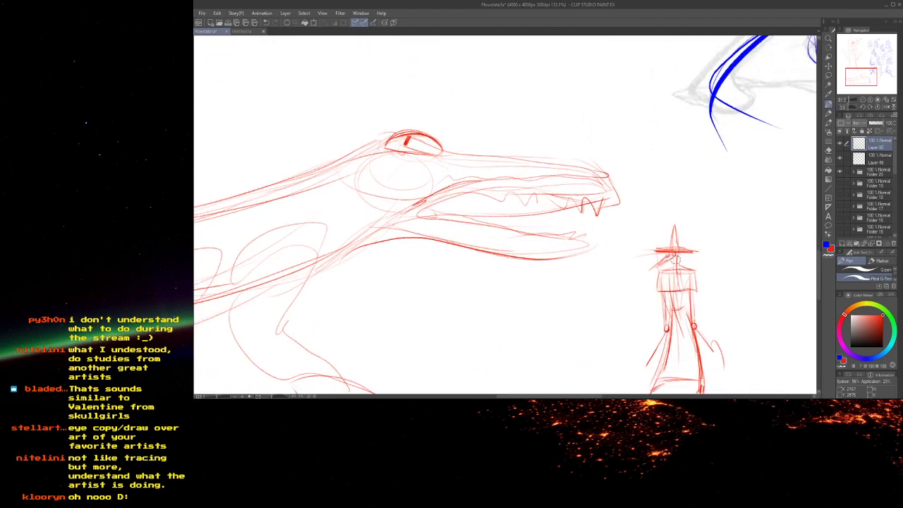
{"action": "scroll", "coordinate": [676, 250], "scroll_direction": "up", "scroll_amount": 2}
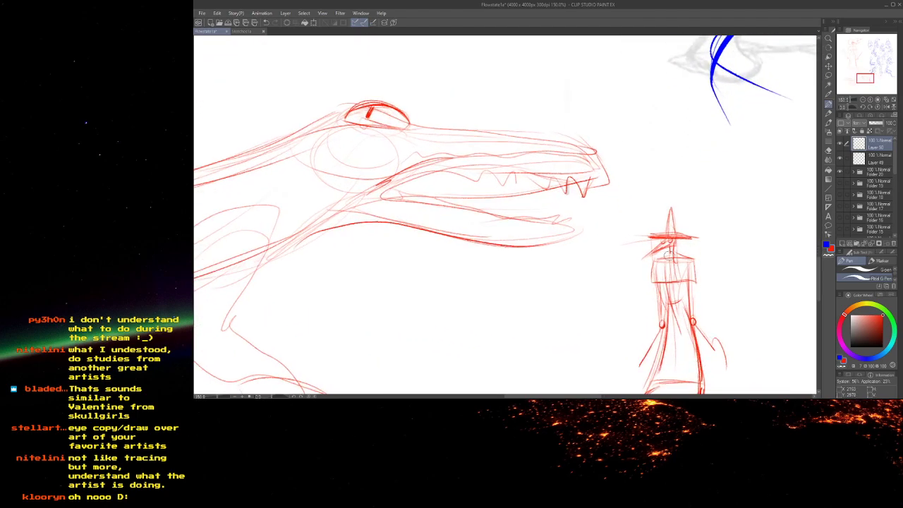
{"action": "scroll", "coordinate": [670, 219], "scroll_direction": "down", "scroll_amount": 4}
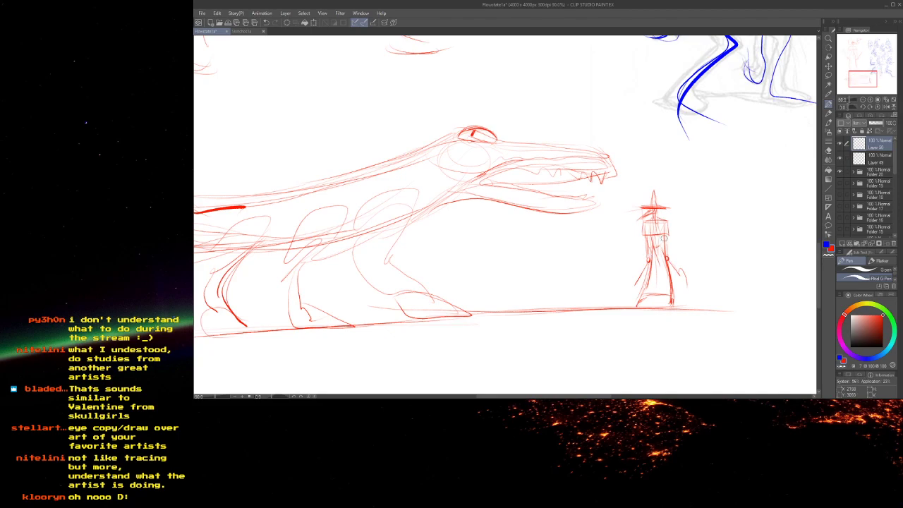
{"action": "scroll", "coordinate": [699, 321], "scroll_direction": "down", "scroll_amount": 6}
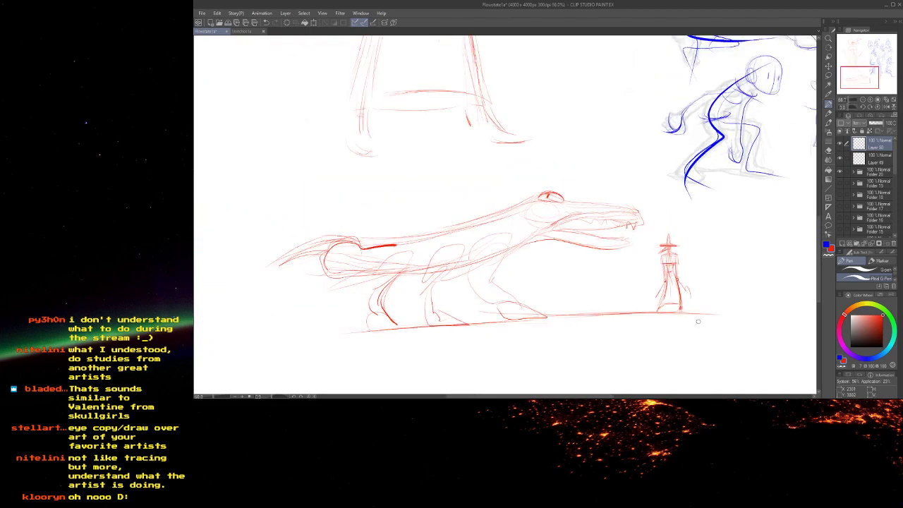
{"action": "scroll", "coordinate": [697, 320], "scroll_direction": "up", "scroll_amount": 4}
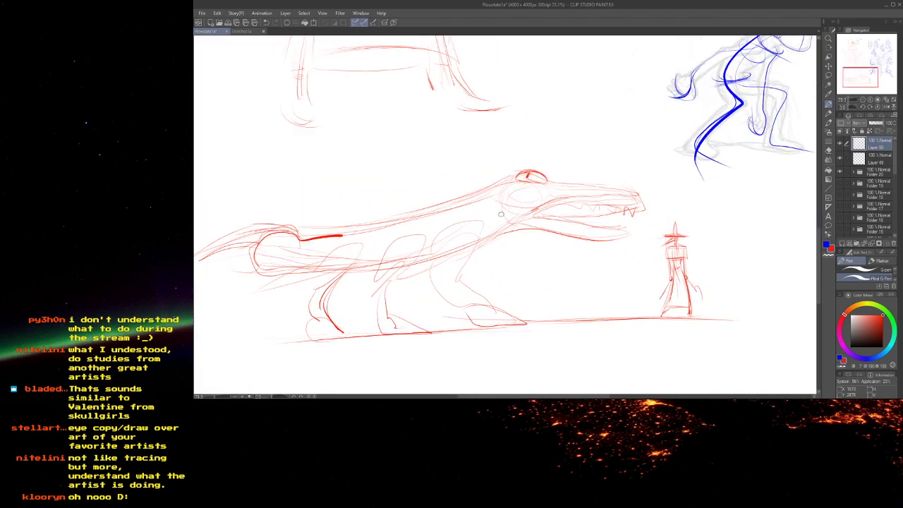
{"action": "scroll", "coordinate": [500, 213], "scroll_direction": "up", "scroll_amount": 1}
{"action": "left_click_drag", "start_coordinate": [520, 169], "coordinate": [545, 174]}
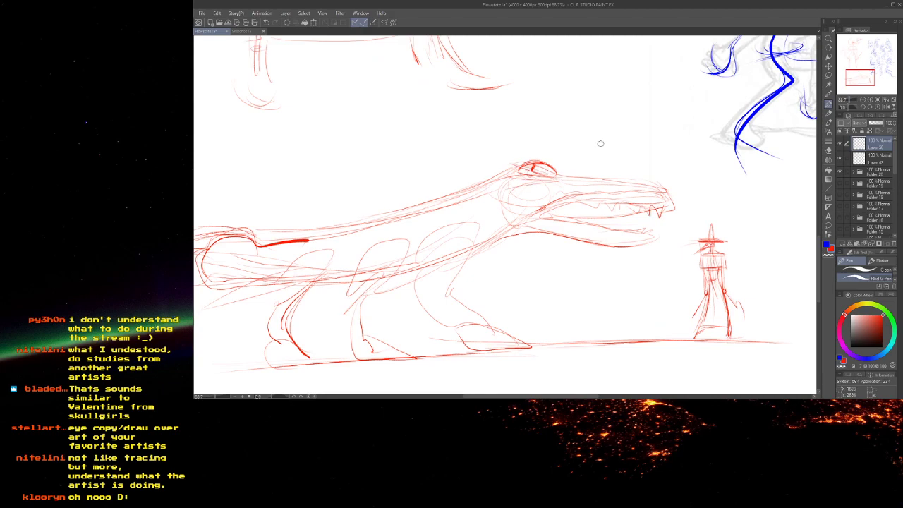
{"action": "scroll", "coordinate": [570, 81], "scroll_direction": "up", "scroll_amount": 1}
{"action": "mouse_move", "coordinate": [637, 218]}
{"action": "left_mouse_down"}
{"action": "mouse_move", "coordinate": [568, 218]}
{"action": "mouse_move", "coordinate": [668, 256]}
{"action": "left_mouse_up"}
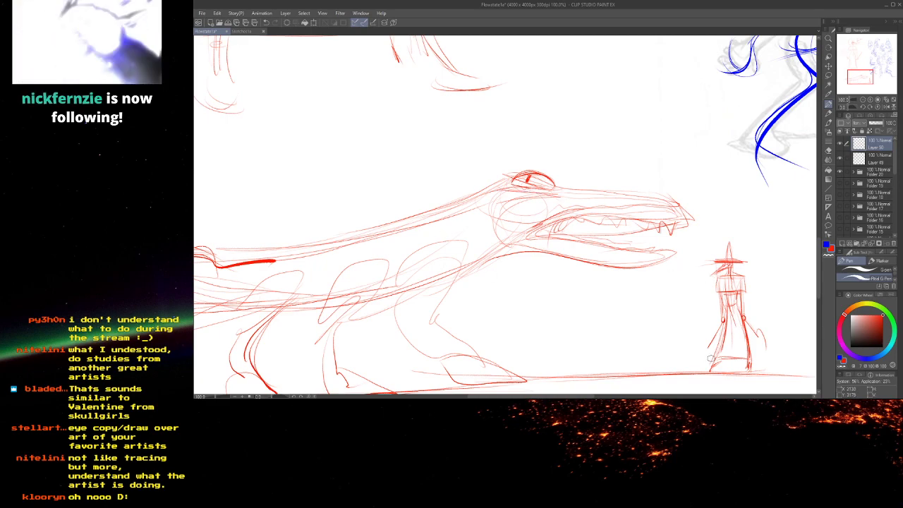
- Raise a small ridge on the creature's back and sweep sagging belly lines toward its rump
{"action": "mouse_move", "coordinate": [408, 194]}
{"action": "left_mouse_down"}
{"action": "mouse_move", "coordinate": [373, 97]}
{"action": "mouse_move", "coordinate": [482, 115]}
{"action": "mouse_move", "coordinate": [491, 124]}
{"action": "mouse_move", "coordinate": [467, 140]}
{"action": "mouse_move", "coordinate": [296, 170]}
{"action": "left_mouse_up"}
{"action": "mouse_move", "coordinate": [536, 189]}
{"action": "left_mouse_down"}
{"action": "mouse_move", "coordinate": [510, 137]}
{"action": "mouse_move", "coordinate": [298, 203]}
{"action": "left_mouse_up"}
{"action": "left_click_drag", "start_coordinate": [521, 150], "coordinate": [336, 215]}
{"action": "left_click_drag", "start_coordinate": [462, 203], "coordinate": [299, 216]}
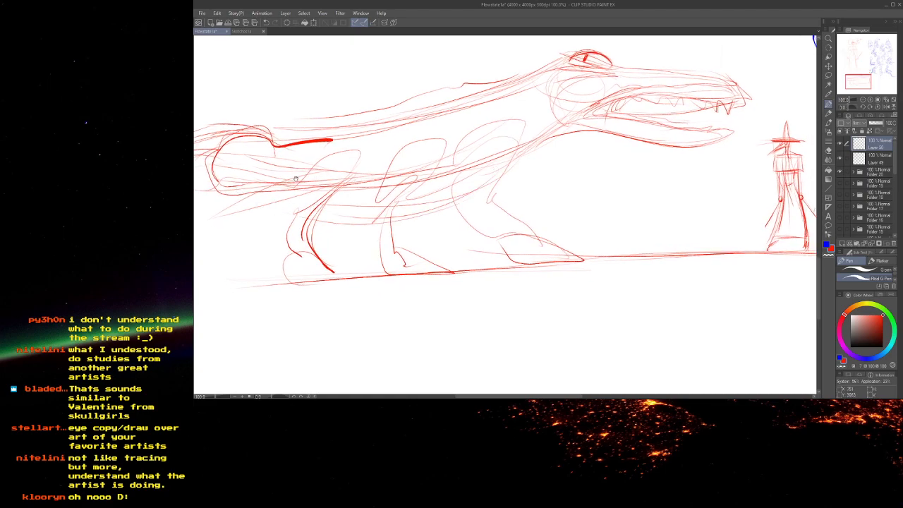
{"action": "left_click_drag", "start_coordinate": [285, 179], "coordinate": [385, 161]}
{"action": "left_click_drag", "start_coordinate": [579, 177], "coordinate": [409, 216]}
{"action": "left_click_drag", "start_coordinate": [321, 200], "coordinate": [476, 218]}
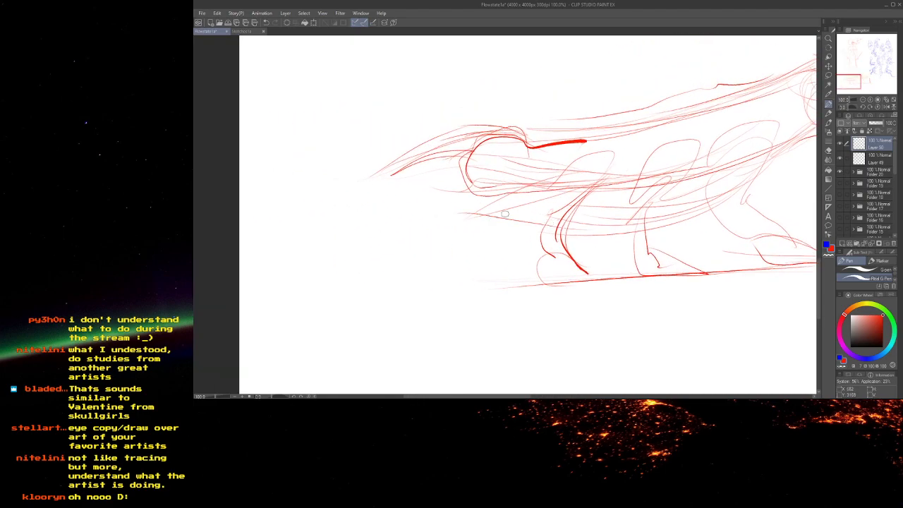
- Sketch a trailing hind leg with a pointed foot behind the rump and lengthen the tail tip
{"action": "left_click_drag", "start_coordinate": [525, 157], "coordinate": [526, 227]}
{"action": "mouse_move", "coordinate": [484, 196]}
{"action": "left_mouse_down"}
{"action": "mouse_move", "coordinate": [483, 219]}
{"action": "mouse_move", "coordinate": [460, 159]}
{"action": "left_mouse_up"}
{"action": "left_click_drag", "start_coordinate": [485, 217], "coordinate": [445, 242]}
{"action": "mouse_move", "coordinate": [445, 230]}
{"action": "left_mouse_down"}
{"action": "mouse_move", "coordinate": [471, 199]}
{"action": "mouse_move", "coordinate": [444, 236]}
{"action": "left_mouse_up"}
{"action": "left_click_drag", "start_coordinate": [471, 199], "coordinate": [455, 261]}
{"action": "left_click_drag", "start_coordinate": [428, 223], "coordinate": [362, 269]}
{"action": "left_click_drag", "start_coordinate": [361, 268], "coordinate": [427, 210]}
- Shape domed feet on the creature's near legs along the ground line
{"action": "mouse_move", "coordinate": [437, 287]}
{"action": "left_mouse_down"}
{"action": "mouse_move", "coordinate": [483, 270]}
{"action": "mouse_move", "coordinate": [435, 297]}
{"action": "left_mouse_up"}
{"action": "mouse_move", "coordinate": [437, 281]}
{"action": "left_mouse_down"}
{"action": "mouse_move", "coordinate": [432, 239]}
{"action": "mouse_move", "coordinate": [508, 285]}
{"action": "left_mouse_up"}
{"action": "mouse_move", "coordinate": [555, 241]}
{"action": "left_mouse_down"}
{"action": "mouse_move", "coordinate": [441, 190]}
{"action": "mouse_move", "coordinate": [424, 295]}
{"action": "left_mouse_up"}
{"action": "mouse_move", "coordinate": [455, 215]}
{"action": "left_mouse_down"}
{"action": "mouse_move", "coordinate": [478, 288]}
{"action": "mouse_move", "coordinate": [425, 292]}
{"action": "left_mouse_up"}
{"action": "mouse_move", "coordinate": [653, 251]}
{"action": "left_mouse_down"}
{"action": "mouse_move", "coordinate": [619, 254]}
{"action": "mouse_move", "coordinate": [576, 289]}
{"action": "mouse_move", "coordinate": [560, 210]}
{"action": "mouse_move", "coordinate": [487, 321]}
{"action": "mouse_move", "coordinate": [538, 346]}
{"action": "left_mouse_up"}
{"action": "mouse_move", "coordinate": [488, 326]}
{"action": "left_mouse_down"}
{"action": "mouse_move", "coordinate": [467, 345]}
{"action": "mouse_move", "coordinate": [521, 345]}
{"action": "left_mouse_up"}
{"action": "left_click_drag", "start_coordinate": [602, 316], "coordinate": [632, 334]}
{"action": "left_click_drag", "start_coordinate": [595, 307], "coordinate": [656, 320]}
{"action": "left_click_drag", "start_coordinate": [497, 336], "coordinate": [529, 345]}
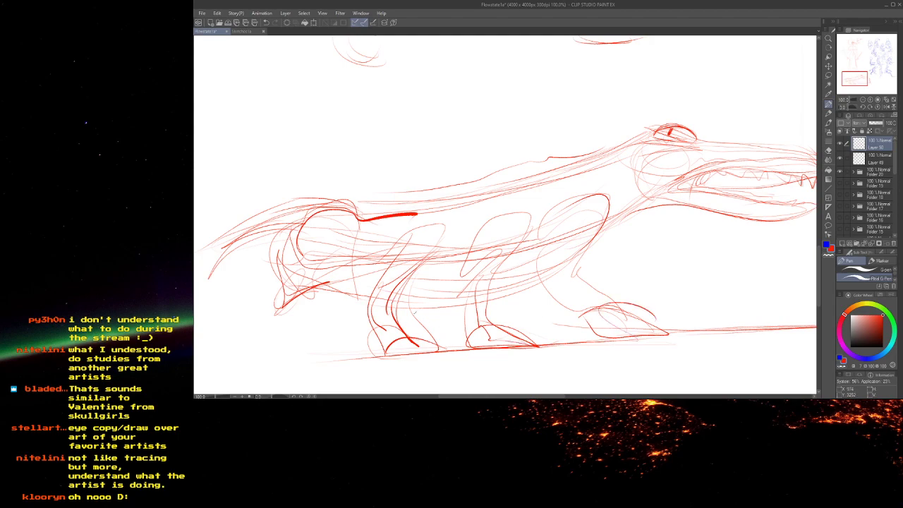
- Draw the creature's far legs behind the near ones, with the far foreleg reaching forward to the ground
{"action": "mouse_move", "coordinate": [617, 224]}
{"action": "left_mouse_down"}
{"action": "mouse_move", "coordinate": [619, 257]}
{"action": "mouse_move", "coordinate": [691, 325]}
{"action": "left_mouse_up"}
{"action": "mouse_move", "coordinate": [530, 291]}
{"action": "left_mouse_down"}
{"action": "mouse_move", "coordinate": [561, 325]}
{"action": "mouse_move", "coordinate": [536, 325]}
{"action": "left_mouse_up"}
{"action": "left_click_drag", "start_coordinate": [443, 308], "coordinate": [447, 323]}
- Add jagged scales along the nape and curved contour lines behind the creature's jaw
{"action": "mouse_move", "coordinate": [601, 152]}
{"action": "left_mouse_down"}
{"action": "mouse_move", "coordinate": [510, 183]}
{"action": "mouse_move", "coordinate": [601, 140]}
{"action": "mouse_move", "coordinate": [516, 202]}
{"action": "mouse_move", "coordinate": [553, 181]}
{"action": "mouse_move", "coordinate": [503, 180]}
{"action": "left_mouse_up"}
{"action": "left_click_drag", "start_coordinate": [625, 189], "coordinate": [658, 211]}
{"action": "left_click_drag", "start_coordinate": [530, 190], "coordinate": [456, 206]}
{"action": "mouse_move", "coordinate": [457, 203]}
{"action": "left_mouse_down"}
{"action": "mouse_move", "coordinate": [477, 239]}
{"action": "mouse_move", "coordinate": [467, 234]}
{"action": "left_mouse_up"}
{"action": "left_click_drag", "start_coordinate": [440, 249], "coordinate": [459, 249]}
{"action": "mouse_move", "coordinate": [517, 226]}
{"action": "left_mouse_down"}
{"action": "mouse_move", "coordinate": [510, 186]}
{"action": "mouse_move", "coordinate": [620, 237]}
{"action": "left_mouse_up"}
{"action": "left_click_drag", "start_coordinate": [543, 197], "coordinate": [523, 202]}
{"action": "left_click_drag", "start_coordinate": [527, 201], "coordinate": [506, 203]}
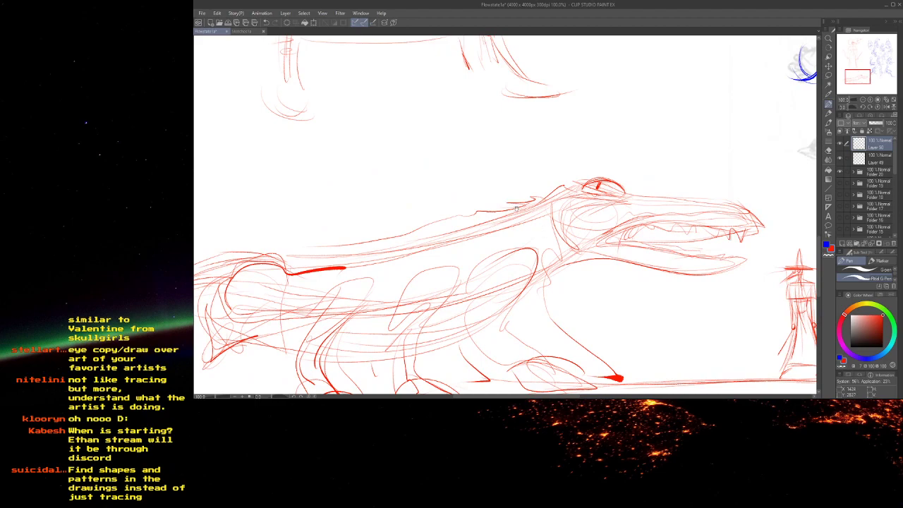
- Touch up the far middle foot and hang strands of drool from the creature's lower jaw
{"action": "scroll", "coordinate": [521, 216], "scroll_direction": "down", "scroll_amount": 3}
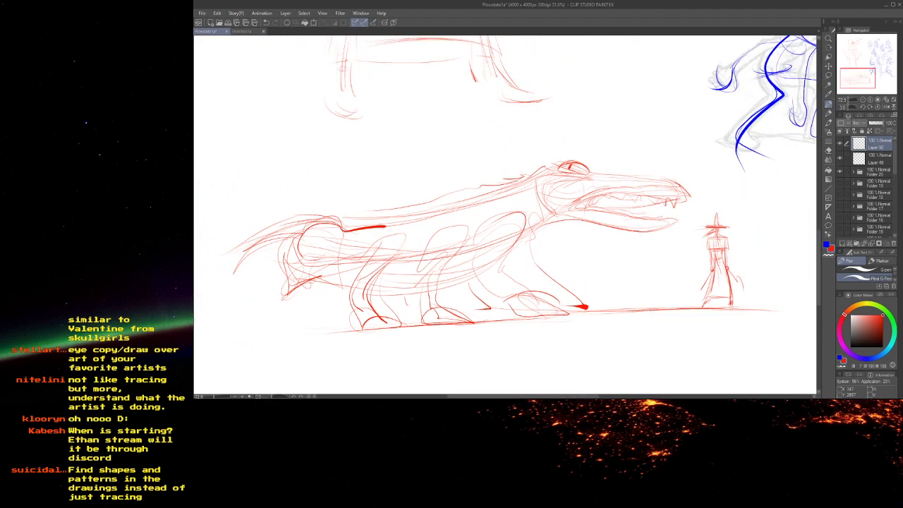
{"action": "scroll", "coordinate": [527, 233], "scroll_direction": "down", "scroll_amount": 1}
{"action": "scroll", "coordinate": [501, 247], "scroll_direction": "up", "scroll_amount": 4}
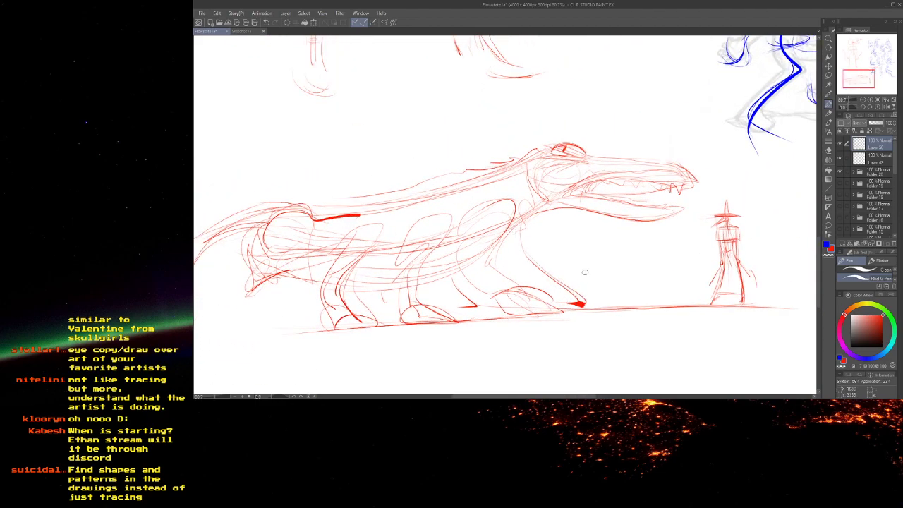
{"action": "left_click_drag", "start_coordinate": [481, 290], "coordinate": [474, 305]}
{"action": "left_click_drag", "start_coordinate": [526, 250], "coordinate": [448, 200]}
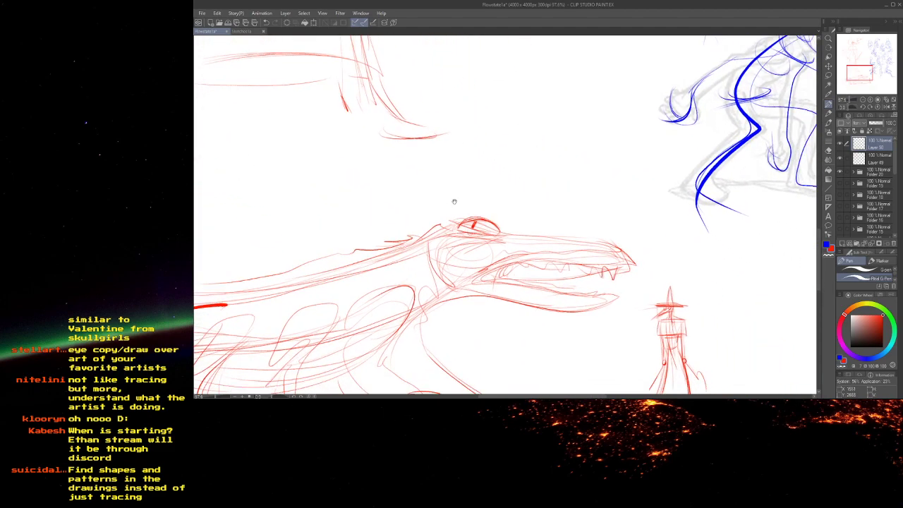
{"action": "mouse_move", "coordinate": [547, 236]}
{"action": "left_mouse_down"}
{"action": "mouse_move", "coordinate": [566, 181]}
{"action": "mouse_move", "coordinate": [530, 113]}
{"action": "mouse_move", "coordinate": [565, 128]}
{"action": "left_mouse_up"}
{"action": "left_click_drag", "start_coordinate": [555, 186], "coordinate": [557, 232]}
{"action": "left_click_drag", "start_coordinate": [510, 179], "coordinate": [514, 216]}
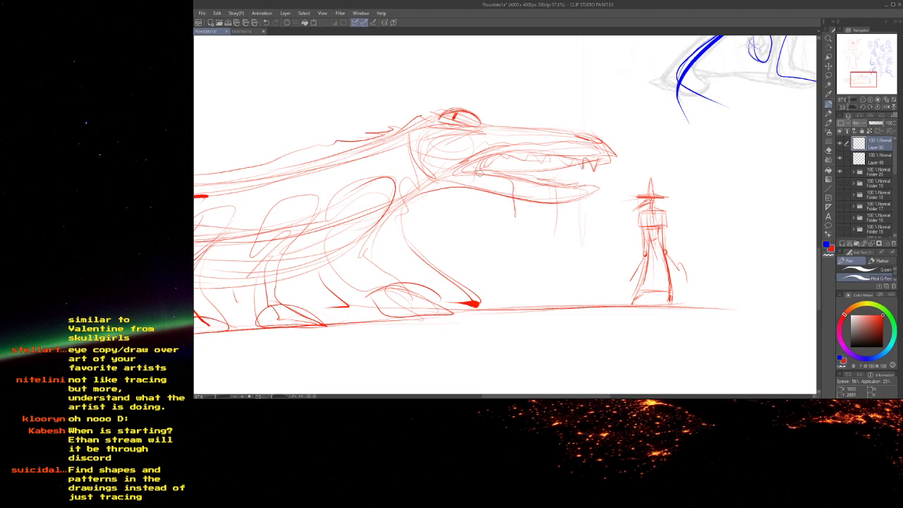
- Lengthen the trailing hind foot and strengthen the underside of the creature's tail
{"action": "mouse_move", "coordinate": [474, 180]}
{"action": "left_mouse_down"}
{"action": "mouse_move", "coordinate": [553, 231]}
{"action": "mouse_move", "coordinate": [544, 235]}
{"action": "left_mouse_up"}
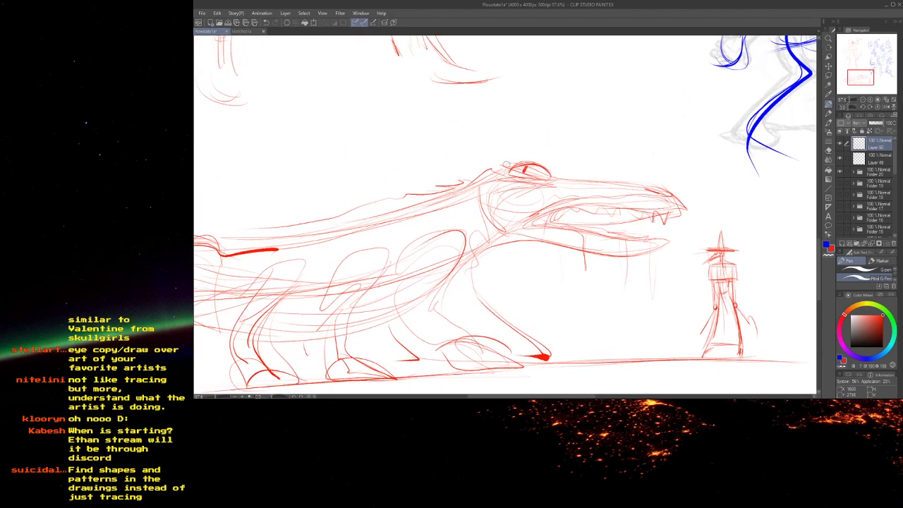
{"action": "left_click_drag", "start_coordinate": [412, 203], "coordinate": [558, 259]}
{"action": "left_click_drag", "start_coordinate": [528, 289], "coordinate": [492, 292]}
{"action": "left_click_drag", "start_coordinate": [402, 259], "coordinate": [503, 209]}
{"action": "left_click_drag", "start_coordinate": [428, 254], "coordinate": [400, 296]}
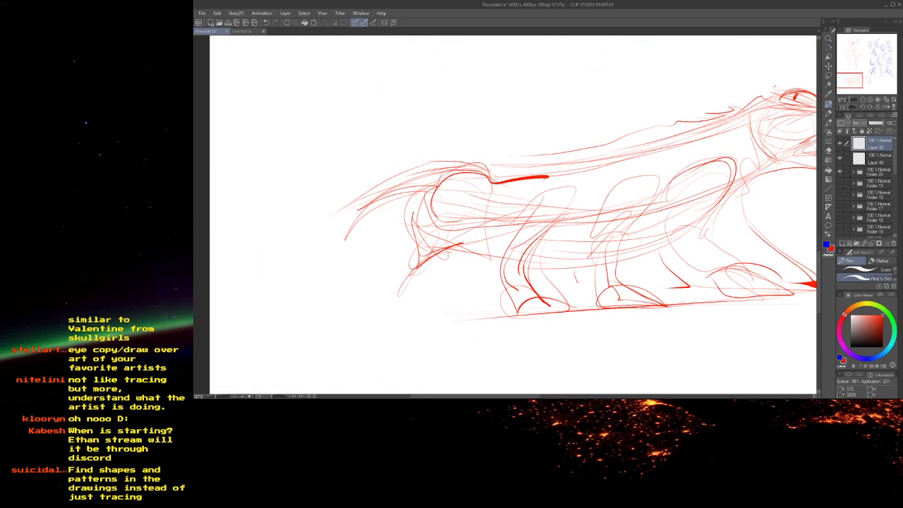
{"action": "left_click_drag", "start_coordinate": [345, 238], "coordinate": [424, 197]}
- Add small bumps along the creature's back and contour strokes over its cheek and neck
{"action": "left_click_drag", "start_coordinate": [607, 159], "coordinate": [452, 210]}
{"action": "left_click_drag", "start_coordinate": [517, 186], "coordinate": [390, 203]}
{"action": "left_click_drag", "start_coordinate": [478, 200], "coordinate": [282, 187]}
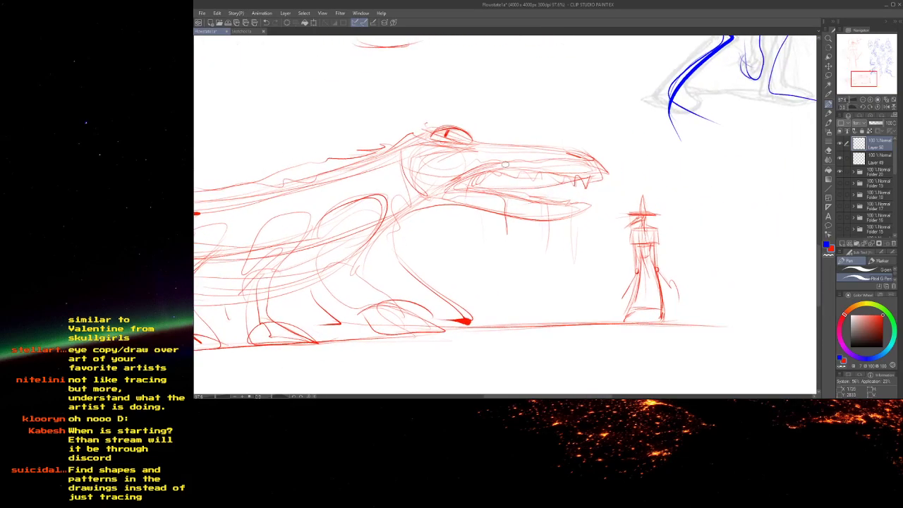
{"action": "left_click_drag", "start_coordinate": [433, 165], "coordinate": [415, 161]}
{"action": "left_click_drag", "start_coordinate": [602, 198], "coordinate": [599, 134]}
{"action": "mouse_move", "coordinate": [595, 235]}
{"action": "left_mouse_down"}
{"action": "mouse_move", "coordinate": [612, 209]}
{"action": "mouse_move", "coordinate": [646, 273]}
{"action": "left_mouse_up"}
{"action": "left_click_drag", "start_coordinate": [423, 144], "coordinate": [483, 214]}
{"action": "mouse_move", "coordinate": [487, 274]}
{"action": "left_mouse_down"}
{"action": "mouse_move", "coordinate": [498, 298]}
{"action": "mouse_move", "coordinate": [488, 308]}
{"action": "left_mouse_up"}
{"action": "left_click_drag", "start_coordinate": [442, 270], "coordinate": [499, 209]}
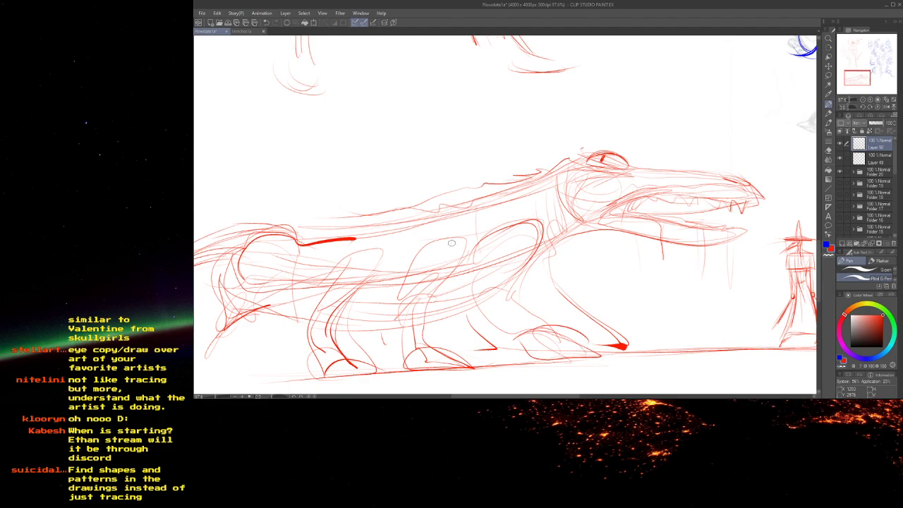
- Round the creature's snout tip and arch its upper lip line
{"action": "left_click_drag", "start_coordinate": [330, 255], "coordinate": [514, 216]}
{"action": "mouse_move", "coordinate": [613, 185]}
{"action": "left_mouse_down"}
{"action": "mouse_move", "coordinate": [538, 161]}
{"action": "mouse_move", "coordinate": [464, 159]}
{"action": "left_mouse_up"}
{"action": "mouse_move", "coordinate": [532, 161]}
{"action": "left_mouse_down"}
{"action": "mouse_move", "coordinate": [463, 182]}
{"action": "mouse_move", "coordinate": [601, 177]}
{"action": "left_mouse_up"}
{"action": "mouse_move", "coordinate": [477, 143]}
{"action": "left_mouse_down"}
{"action": "mouse_move", "coordinate": [464, 197]}
{"action": "mouse_move", "coordinate": [551, 201]}
{"action": "left_mouse_up"}
{"action": "left_click_drag", "start_coordinate": [603, 227], "coordinate": [572, 234]}
{"action": "mouse_move", "coordinate": [550, 254]}
{"action": "left_mouse_down"}
{"action": "mouse_move", "coordinate": [635, 204]}
{"action": "mouse_move", "coordinate": [658, 215]}
{"action": "mouse_move", "coordinate": [556, 211]}
{"action": "left_mouse_up"}
- Strengthen the contours of the creature's near legs and shoulder with curved strokes across the flank
{"action": "left_click_drag", "start_coordinate": [488, 165], "coordinate": [500, 274]}
{"action": "left_click_drag", "start_coordinate": [488, 243], "coordinate": [491, 274]}
{"action": "mouse_move", "coordinate": [471, 290]}
{"action": "left_mouse_down"}
{"action": "mouse_move", "coordinate": [514, 197]}
{"action": "mouse_move", "coordinate": [606, 307]}
{"action": "left_mouse_up"}
{"action": "mouse_move", "coordinate": [478, 254]}
{"action": "left_mouse_down"}
{"action": "mouse_move", "coordinate": [492, 239]}
{"action": "mouse_move", "coordinate": [573, 248]}
{"action": "mouse_move", "coordinate": [505, 250]}
{"action": "mouse_move", "coordinate": [523, 290]}
{"action": "left_mouse_up"}
{"action": "left_click_drag", "start_coordinate": [472, 218], "coordinate": [542, 236]}
{"action": "mouse_move", "coordinate": [522, 206]}
{"action": "left_mouse_down"}
{"action": "mouse_move", "coordinate": [466, 273]}
{"action": "mouse_move", "coordinate": [520, 314]}
{"action": "left_mouse_up"}
{"action": "mouse_move", "coordinate": [656, 303]}
{"action": "left_mouse_down"}
{"action": "mouse_move", "coordinate": [569, 292]}
{"action": "mouse_move", "coordinate": [627, 285]}
{"action": "mouse_move", "coordinate": [666, 303]}
{"action": "left_mouse_up"}
{"action": "left_click_drag", "start_coordinate": [603, 252], "coordinate": [546, 273]}
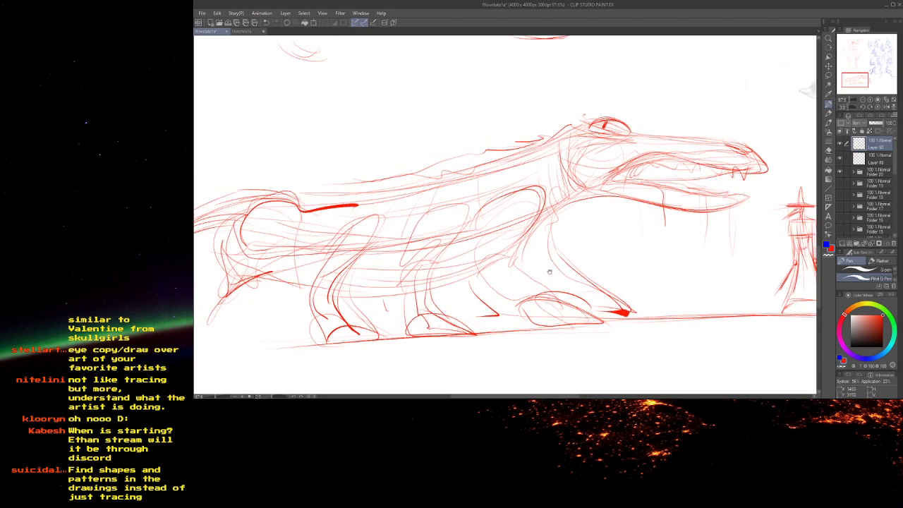
{"action": "left_click_drag", "start_coordinate": [483, 303], "coordinate": [480, 315]}
{"action": "mouse_move", "coordinate": [390, 292]}
{"action": "left_mouse_down"}
{"action": "mouse_move", "coordinate": [463, 265]}
{"action": "mouse_move", "coordinate": [554, 251]}
{"action": "mouse_move", "coordinate": [505, 262]}
{"action": "left_mouse_up"}
{"action": "left_click_drag", "start_coordinate": [588, 214], "coordinate": [494, 270]}
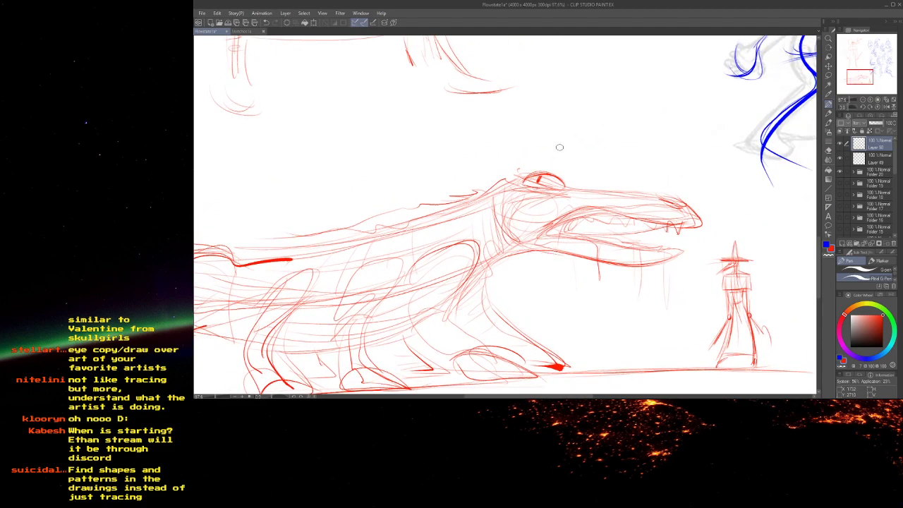
- Examine the large caped character sketch above the creature
{"action": "left_click_drag", "start_coordinate": [555, 226], "coordinate": [604, 211]}
{"action": "mouse_move", "coordinate": [505, 170]}
{"action": "left_mouse_down"}
{"action": "mouse_move", "coordinate": [459, 139]}
{"action": "mouse_move", "coordinate": [586, 256]}
{"action": "mouse_move", "coordinate": [487, 157]}
{"action": "mouse_move", "coordinate": [666, 279]}
{"action": "left_mouse_up"}
{"action": "left_click_drag", "start_coordinate": [469, 198], "coordinate": [477, 248]}
{"action": "left_click_drag", "start_coordinate": [464, 147], "coordinate": [498, 354]}
{"action": "left_click_drag", "start_coordinate": [495, 187], "coordinate": [480, 401]}
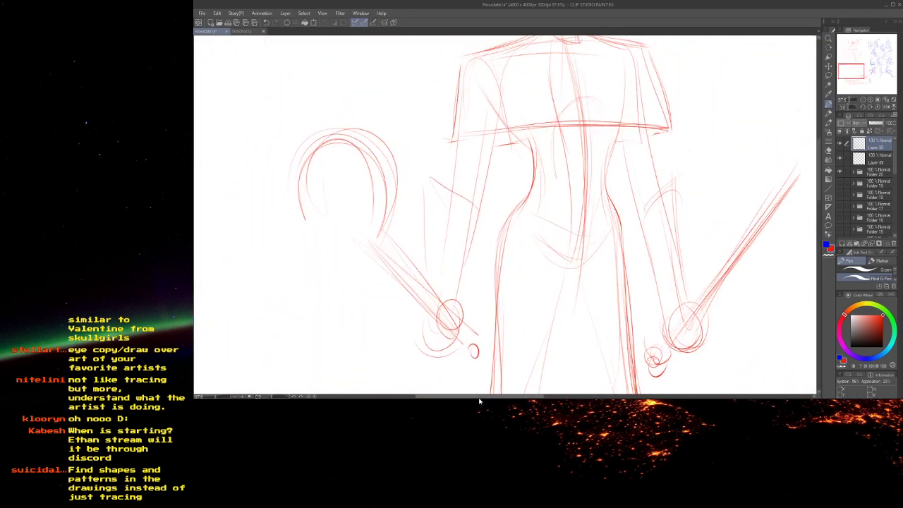
{"action": "scroll", "coordinate": [479, 395], "scroll_direction": "down", "scroll_amount": 4}
{"action": "left_click_drag", "start_coordinate": [506, 270], "coordinate": [443, 44]}
{"action": "left_click_drag", "start_coordinate": [493, 324], "coordinate": [502, 106]}
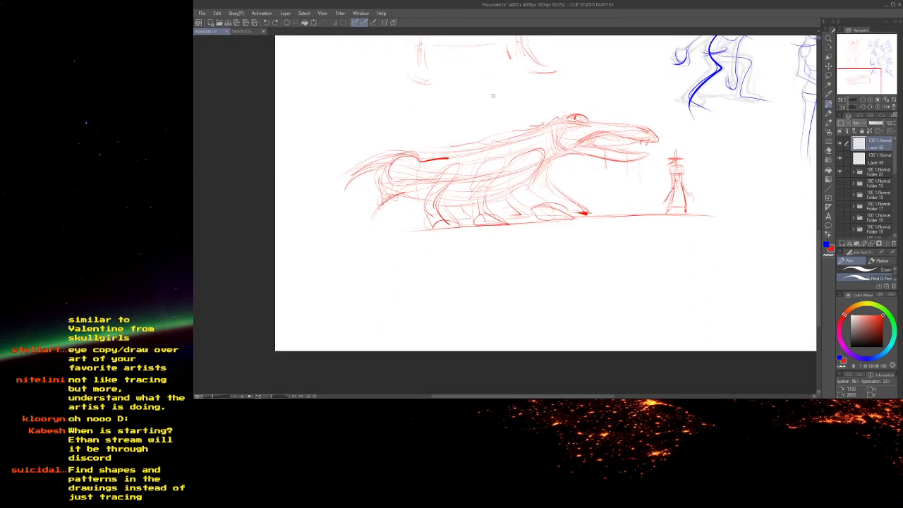
- Redraw the creature's trailing hind foot as a bolder, pointed shape
{"action": "scroll", "coordinate": [493, 96], "scroll_direction": "up", "scroll_amount": 3}
{"action": "left_click_drag", "start_coordinate": [316, 262], "coordinate": [347, 246]}
{"action": "left_click_drag", "start_coordinate": [359, 211], "coordinate": [384, 174]}
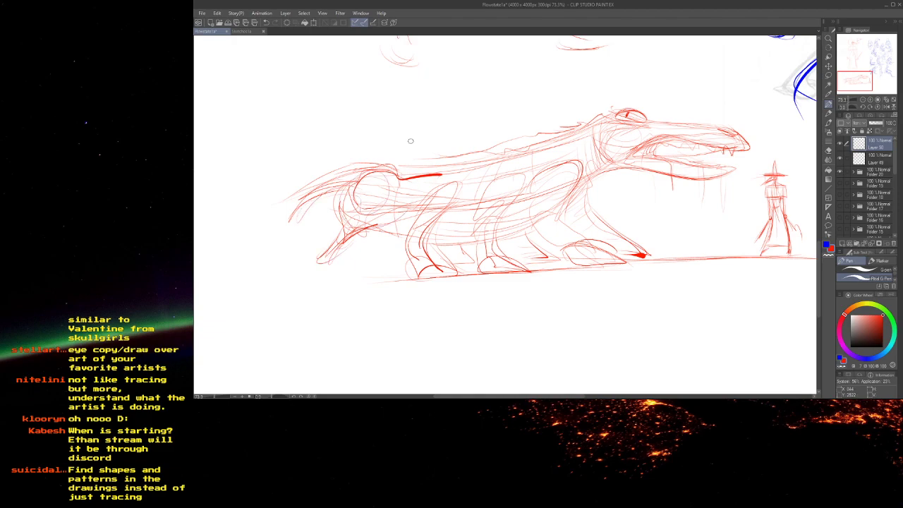
{"action": "mouse_move", "coordinate": [676, 161]}
{"action": "left_mouse_down"}
{"action": "mouse_move", "coordinate": [563, 220]}
{"action": "mouse_move", "coordinate": [609, 207]}
{"action": "left_mouse_up"}
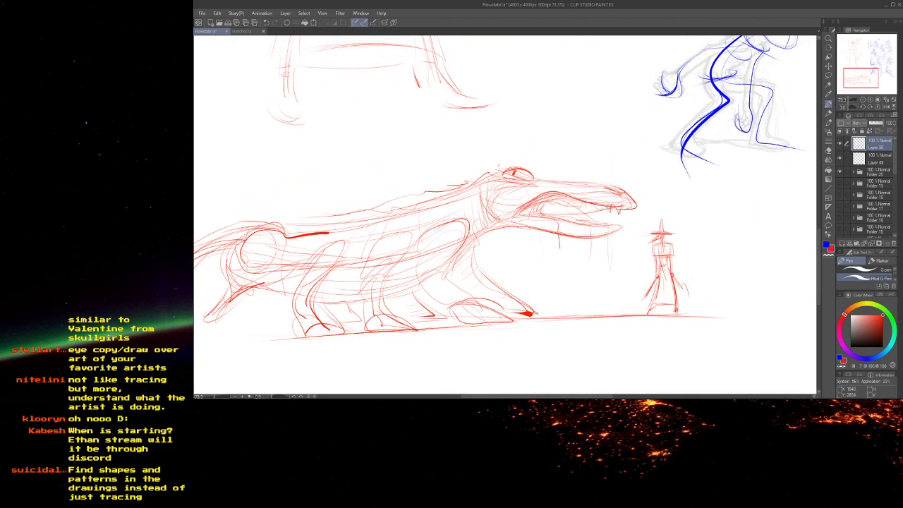
- Draw a straight line across the inside of the creature's open mouth, and return to the pen
{"action": "scroll", "coordinate": [557, 208], "scroll_direction": "up", "scroll_amount": 3}
{"action": "key", "text": "u"}
{"action": "left_click_drag", "start_coordinate": [533, 215], "coordinate": [632, 217]}
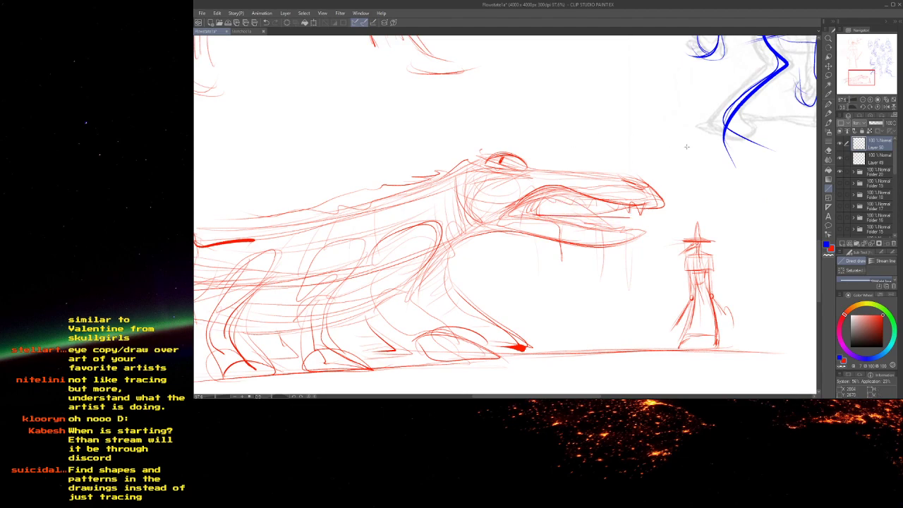
{"action": "left_click", "coordinate": [828, 104]}
- Draw a long tongue curling over the tip of the lower jaw and hanging down
{"action": "mouse_move", "coordinate": [517, 212]}
{"action": "left_mouse_down"}
{"action": "mouse_move", "coordinate": [632, 219]}
{"action": "mouse_move", "coordinate": [646, 268]}
{"action": "left_mouse_up"}
{"action": "left_click_drag", "start_coordinate": [649, 229], "coordinate": [641, 310]}
{"action": "mouse_move", "coordinate": [483, 220]}
{"action": "left_mouse_down"}
{"action": "mouse_move", "coordinate": [543, 240]}
{"action": "mouse_move", "coordinate": [515, 194]}
{"action": "mouse_move", "coordinate": [514, 237]}
{"action": "left_mouse_up"}
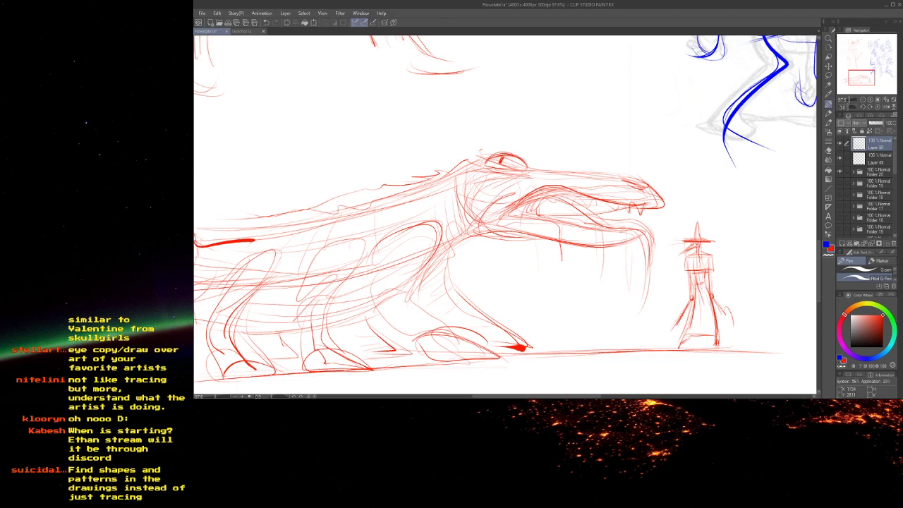
- Redraw the creature's wavy upper lip with heavier strokes and firm up the snout contour
{"action": "left_click_drag", "start_coordinate": [523, 204], "coordinate": [631, 204]}
{"action": "scroll", "coordinate": [534, 104], "scroll_direction": "up", "scroll_amount": 1}
{"action": "left_click_drag", "start_coordinate": [471, 167], "coordinate": [662, 196]}
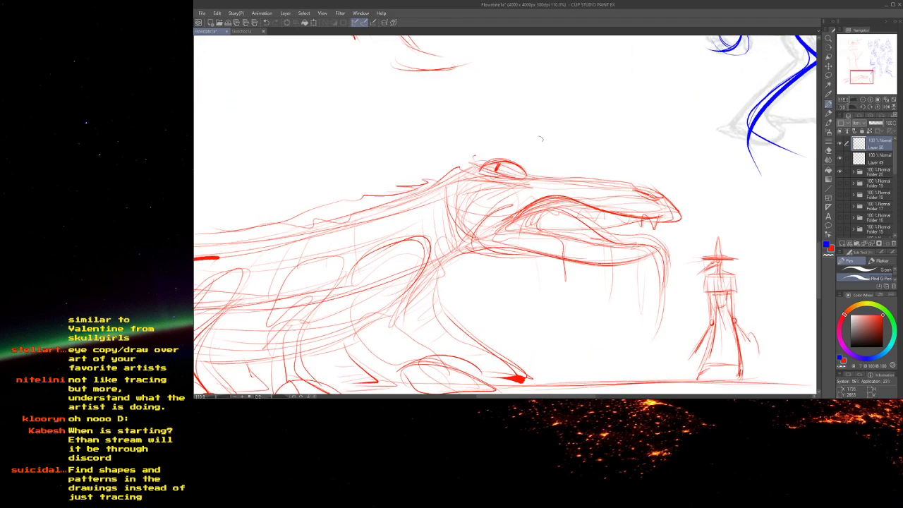
{"action": "left_click_drag", "start_coordinate": [447, 224], "coordinate": [435, 274]}
{"action": "mouse_move", "coordinate": [443, 232]}
{"action": "left_mouse_down"}
{"action": "mouse_move", "coordinate": [482, 198]}
{"action": "mouse_move", "coordinate": [606, 221]}
{"action": "left_mouse_up"}
{"action": "left_click_drag", "start_coordinate": [549, 222], "coordinate": [590, 225]}
{"action": "mouse_move", "coordinate": [699, 216]}
{"action": "left_mouse_down"}
{"action": "mouse_move", "coordinate": [697, 269]}
{"action": "mouse_move", "coordinate": [625, 209]}
{"action": "left_mouse_up"}
- Build up the creature's cheek, jaw hinge and neck with overlapping curved strokes
{"action": "mouse_move", "coordinate": [433, 145]}
{"action": "left_mouse_down"}
{"action": "mouse_move", "coordinate": [460, 172]}
{"action": "mouse_move", "coordinate": [522, 191]}
{"action": "mouse_move", "coordinate": [451, 205]}
{"action": "left_mouse_up"}
{"action": "left_click_drag", "start_coordinate": [488, 208], "coordinate": [422, 220]}
{"action": "mouse_move", "coordinate": [526, 208]}
{"action": "left_mouse_down"}
{"action": "mouse_move", "coordinate": [459, 119]}
{"action": "mouse_move", "coordinate": [501, 206]}
{"action": "mouse_move", "coordinate": [558, 220]}
{"action": "left_mouse_up"}
{"action": "left_click_drag", "start_coordinate": [448, 234], "coordinate": [360, 260]}
{"action": "left_click_drag", "start_coordinate": [453, 239], "coordinate": [433, 242]}
{"action": "mouse_move", "coordinate": [607, 233]}
{"action": "left_mouse_down"}
{"action": "mouse_move", "coordinate": [505, 233]}
{"action": "mouse_move", "coordinate": [485, 188]}
{"action": "left_mouse_up"}
{"action": "left_click_drag", "start_coordinate": [554, 179], "coordinate": [644, 246]}
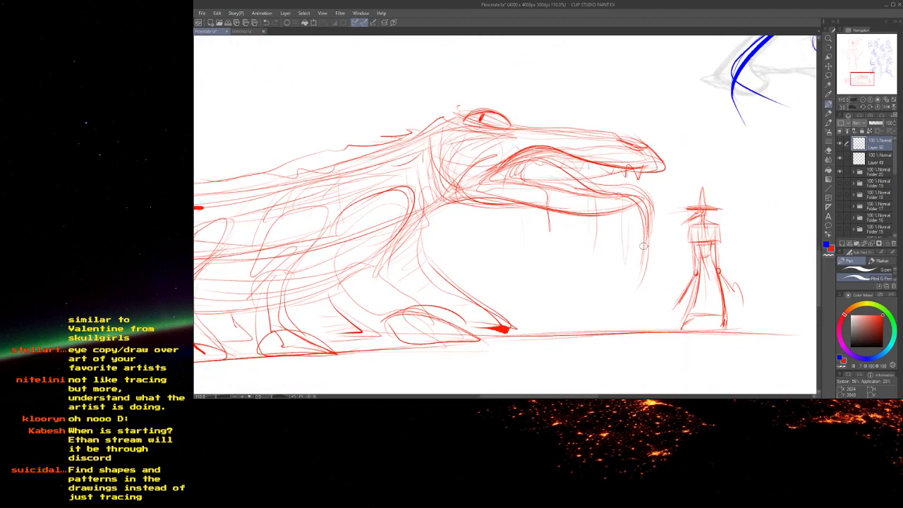
- Thicken the hanging tongue and reinforce the lower jaw and mouth corner with darker strokes
{"action": "mouse_move", "coordinate": [541, 184]}
{"action": "left_mouse_down"}
{"action": "mouse_move", "coordinate": [554, 217]}
{"action": "mouse_move", "coordinate": [529, 209]}
{"action": "mouse_move", "coordinate": [542, 212]}
{"action": "left_mouse_up"}
{"action": "mouse_move", "coordinate": [592, 248]}
{"action": "left_mouse_down"}
{"action": "mouse_move", "coordinate": [570, 216]}
{"action": "mouse_move", "coordinate": [598, 234]}
{"action": "left_mouse_up"}
{"action": "left_click_drag", "start_coordinate": [531, 227], "coordinate": [634, 227]}
{"action": "left_click_drag", "start_coordinate": [536, 218], "coordinate": [539, 255]}
{"action": "left_click_drag", "start_coordinate": [665, 250], "coordinate": [649, 266]}
{"action": "mouse_move", "coordinate": [502, 225]}
{"action": "left_mouse_down"}
{"action": "mouse_move", "coordinate": [491, 208]}
{"action": "mouse_move", "coordinate": [501, 277]}
{"action": "mouse_move", "coordinate": [533, 237]}
{"action": "mouse_move", "coordinate": [415, 196]}
{"action": "left_mouse_up"}
{"action": "mouse_move", "coordinate": [503, 209]}
{"action": "left_mouse_down"}
{"action": "mouse_move", "coordinate": [565, 207]}
{"action": "mouse_move", "coordinate": [619, 228]}
{"action": "left_mouse_up"}
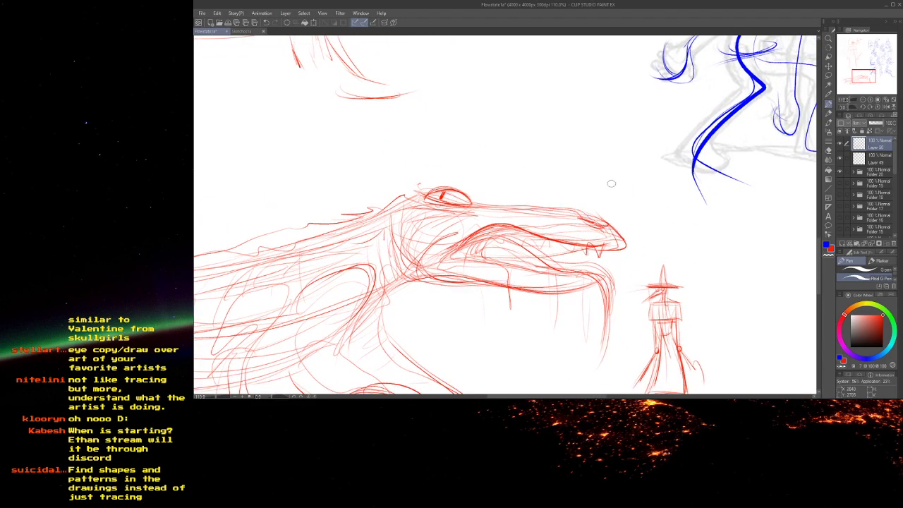
{"action": "scroll", "coordinate": [612, 183], "scroll_direction": "down", "scroll_amount": 10}
{"action": "scroll", "coordinate": [611, 183], "scroll_direction": "up", "scroll_amount": 2}
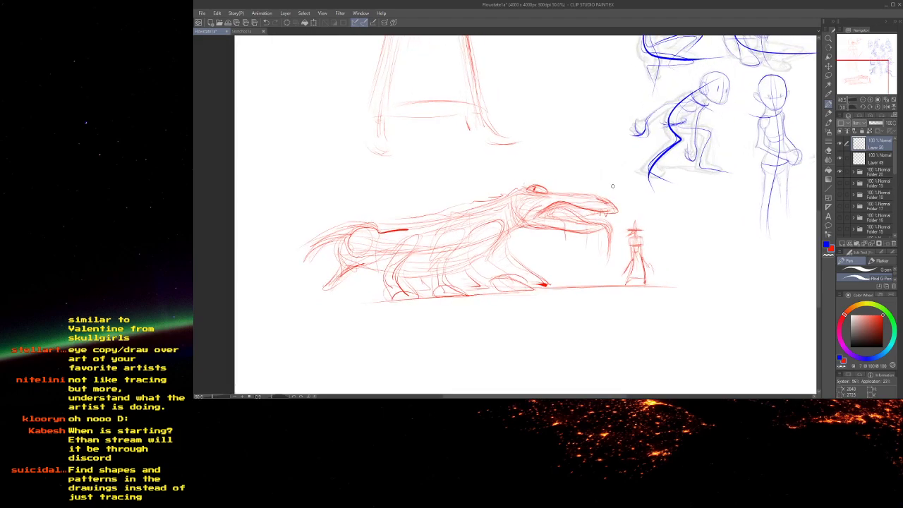
- Review the long-snouted creature and tiny caped figure up close and within the whole sheet of red designs and blue gesture studies
{"action": "mouse_move", "coordinate": [443, 186]}
{"action": "left_mouse_down"}
{"action": "mouse_move", "coordinate": [492, 184]}
{"action": "mouse_move", "coordinate": [548, 146]}
{"action": "left_mouse_up"}
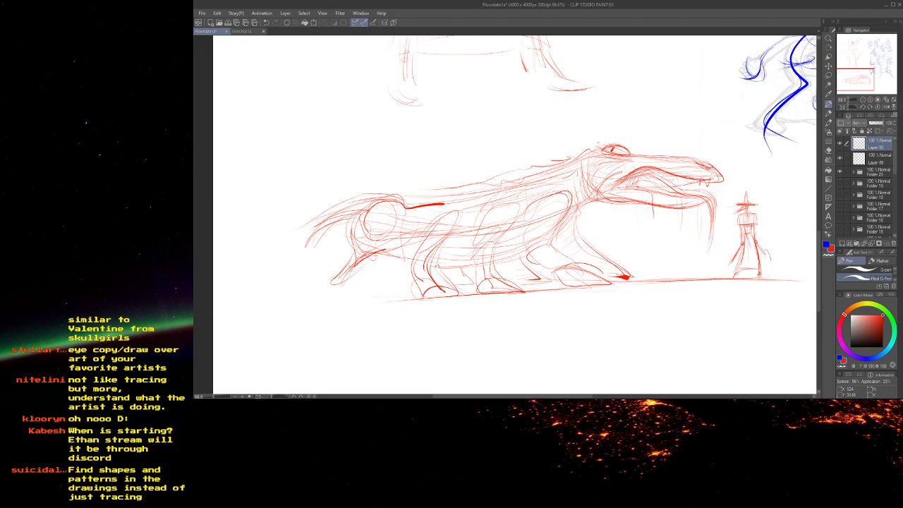
{"action": "left_click_drag", "start_coordinate": [576, 212], "coordinate": [550, 297]}
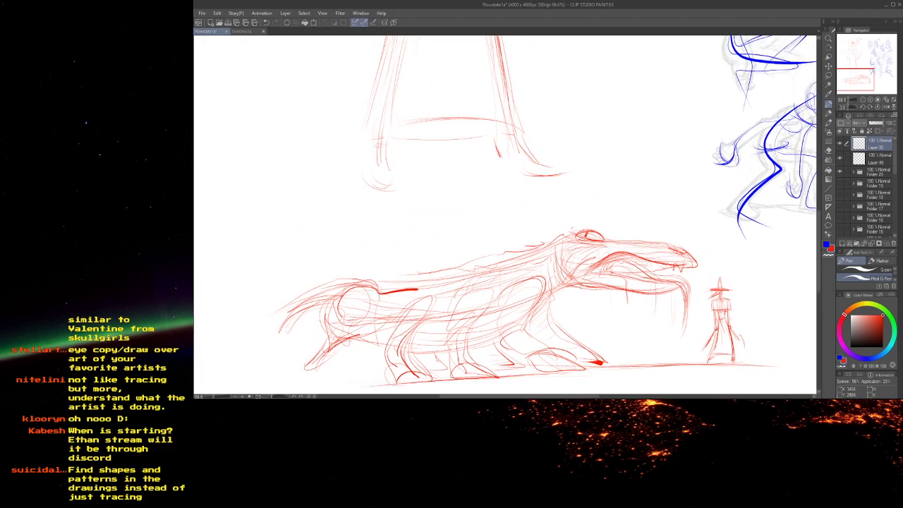
{"action": "left_click_drag", "start_coordinate": [502, 377], "coordinate": [493, 319]}
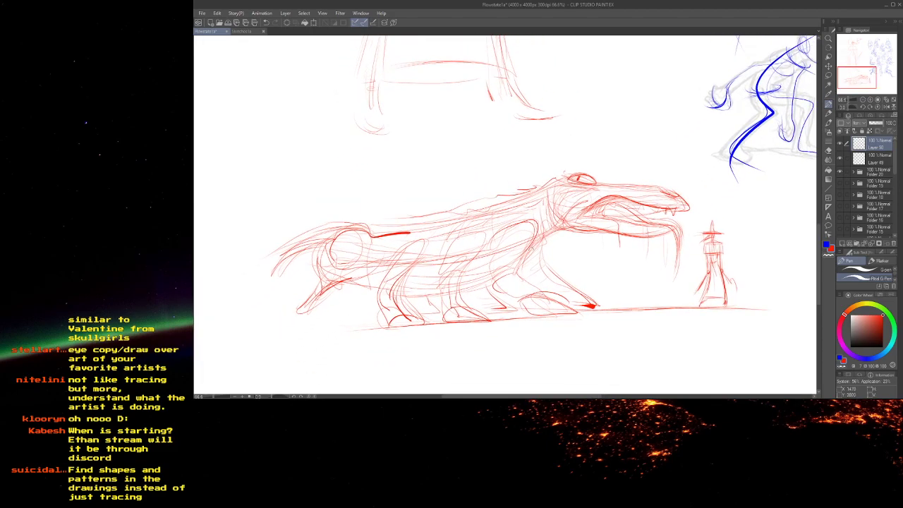
{"action": "left_click_drag", "start_coordinate": [551, 261], "coordinate": [468, 173]}
{"action": "left_click_drag", "start_coordinate": [561, 186], "coordinate": [639, 385]}
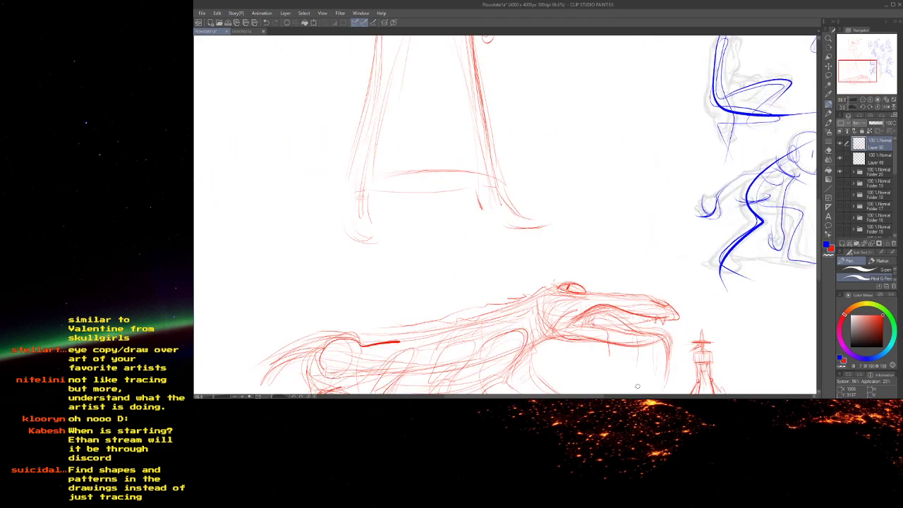
{"action": "scroll", "coordinate": [636, 377], "scroll_direction": "down", "scroll_amount": 2}
{"action": "scroll", "coordinate": [635, 376], "scroll_direction": "down", "scroll_amount": 3}
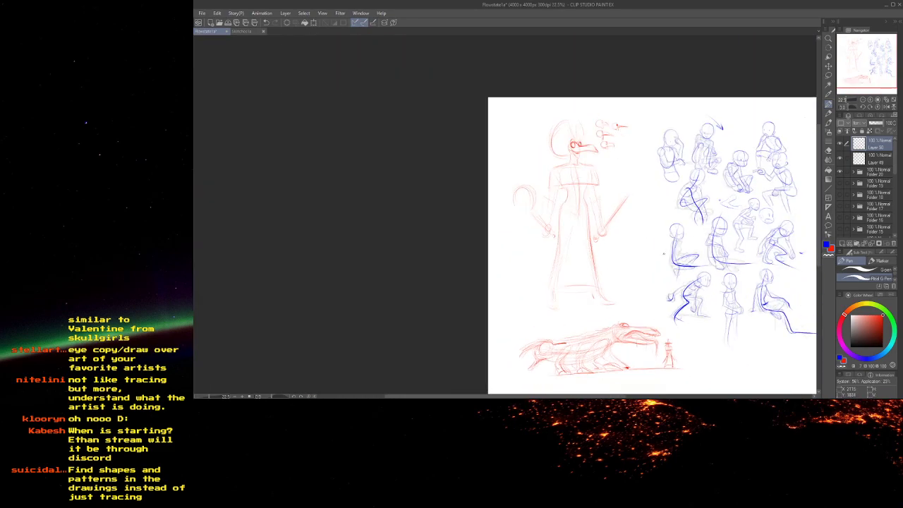
{"action": "scroll", "coordinate": [623, 238], "scroll_direction": "up", "scroll_amount": 2}
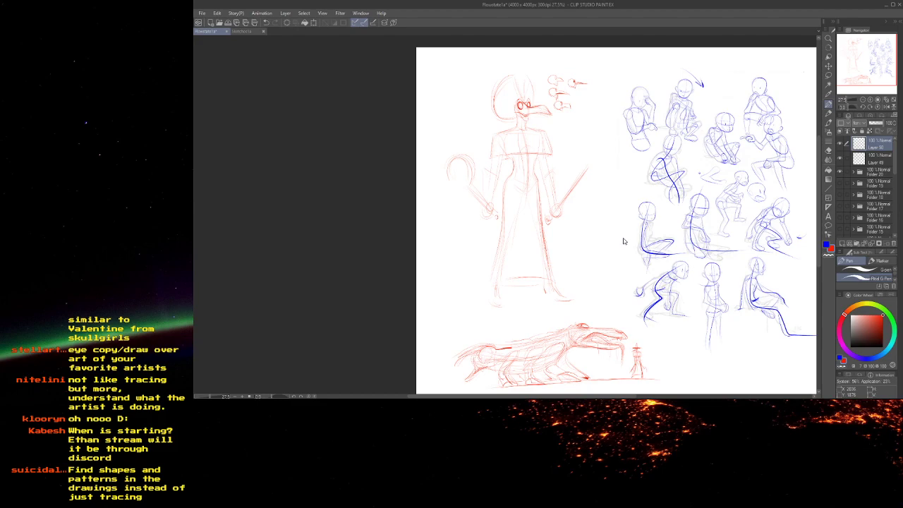
{"action": "left_click_drag", "start_coordinate": [682, 225], "coordinate": [614, 202]}
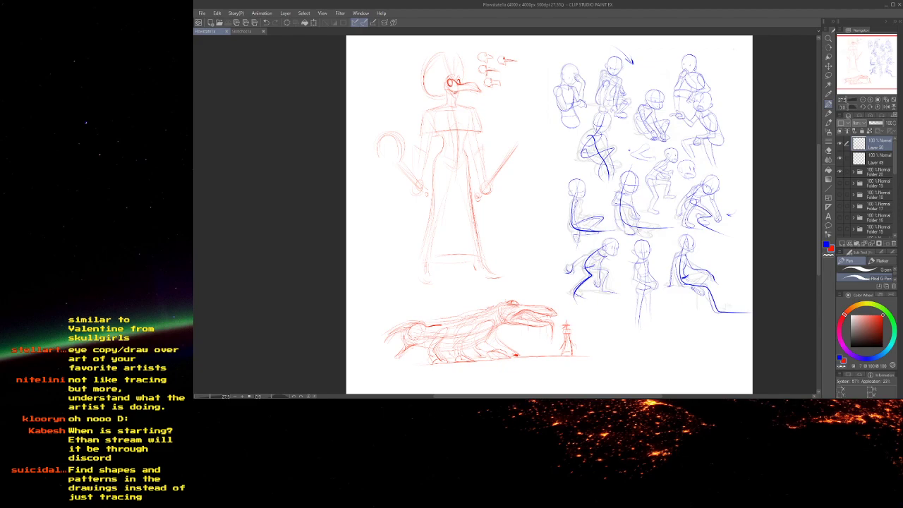
{"action": "key", "text": "alt+Tab"}
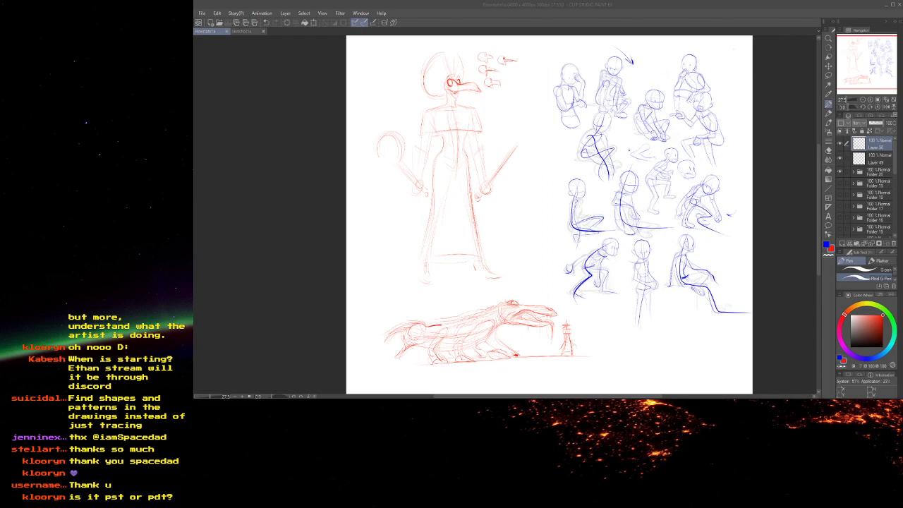
{"action": "left_click", "coordinate": [732, 7]}
{"action": "scroll", "coordinate": [688, 145], "scroll_direction": "up", "scroll_amount": 2}
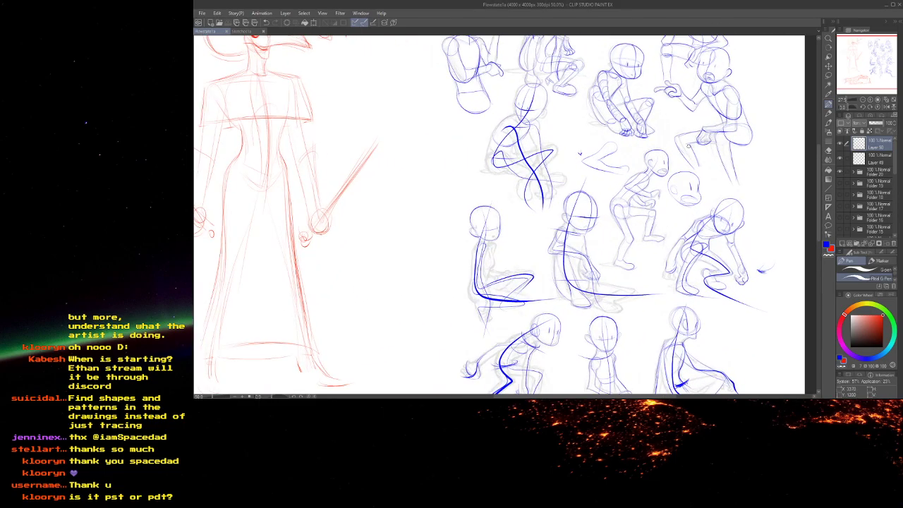
{"action": "scroll", "coordinate": [580, 153], "scroll_direction": "down", "scroll_amount": 3}
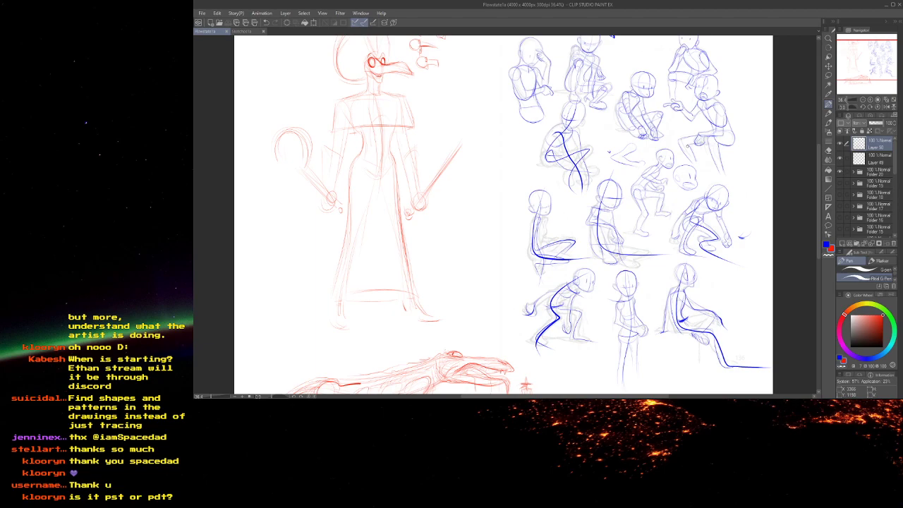
{"action": "scroll", "coordinate": [692, 158], "scroll_direction": "up", "scroll_amount": 1}
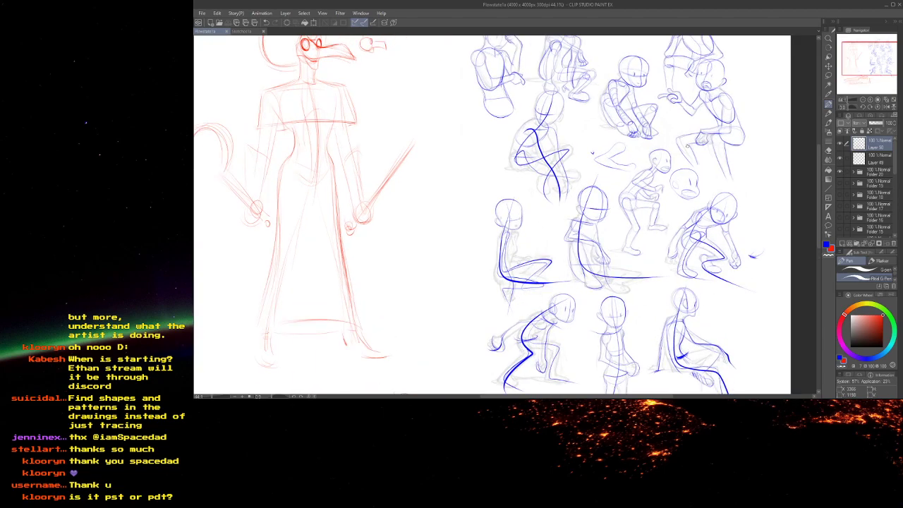
{"action": "scroll", "coordinate": [686, 146], "scroll_direction": "up", "scroll_amount": 2}
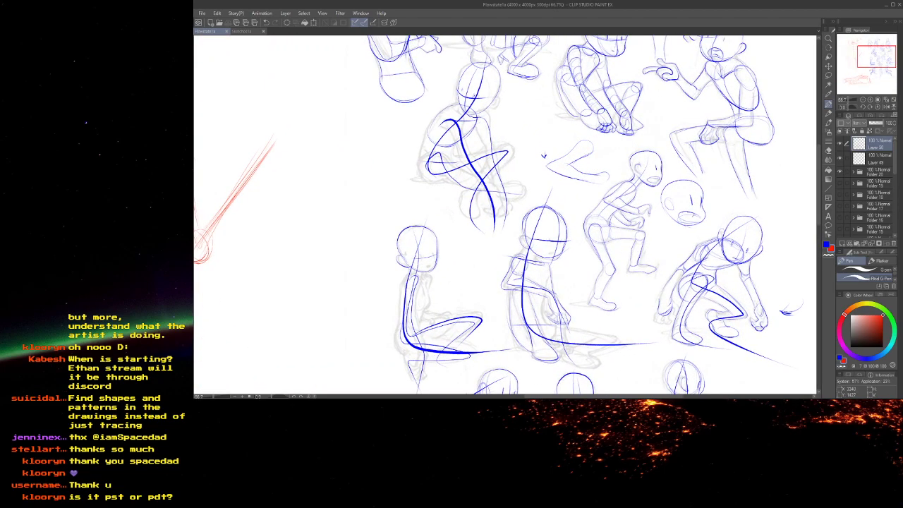